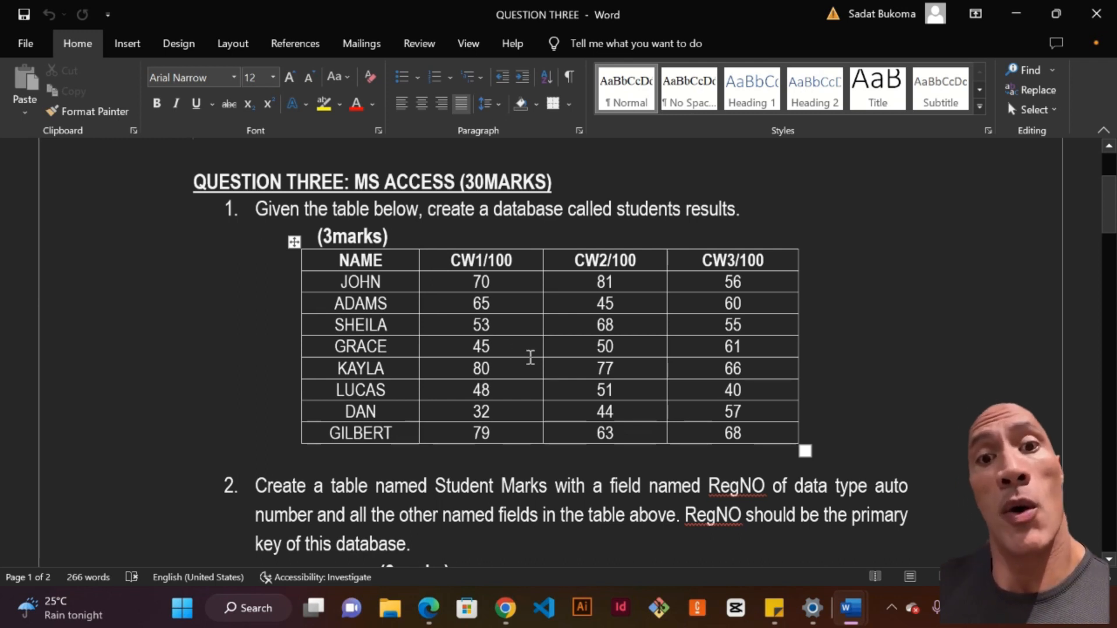
# Step: Read question one in the Word document, noting the required database name and the table of student marks
pyautogui.moveTo(615, 208); pyautogui.dragTo(737, 214)
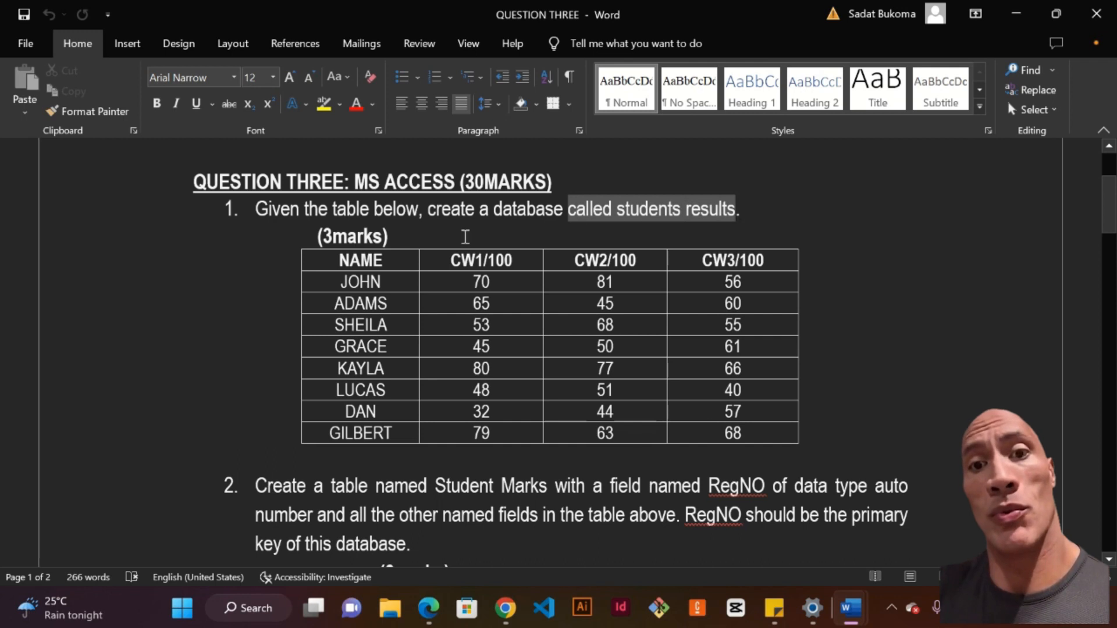
pyautogui.click(567, 345)
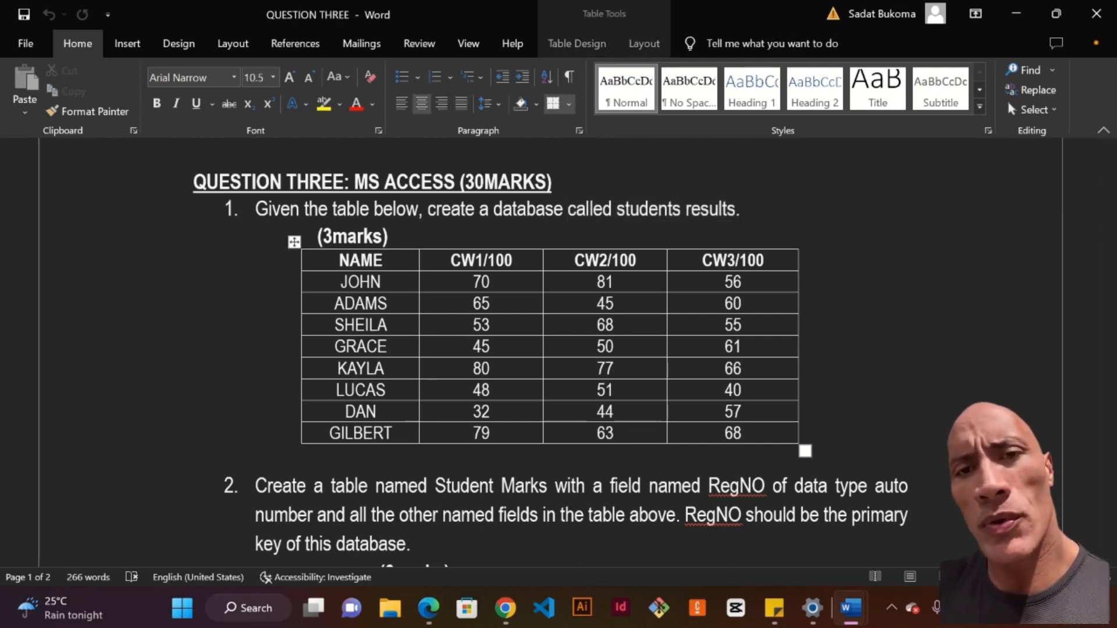
pyautogui.scroll(1, 703, 381)
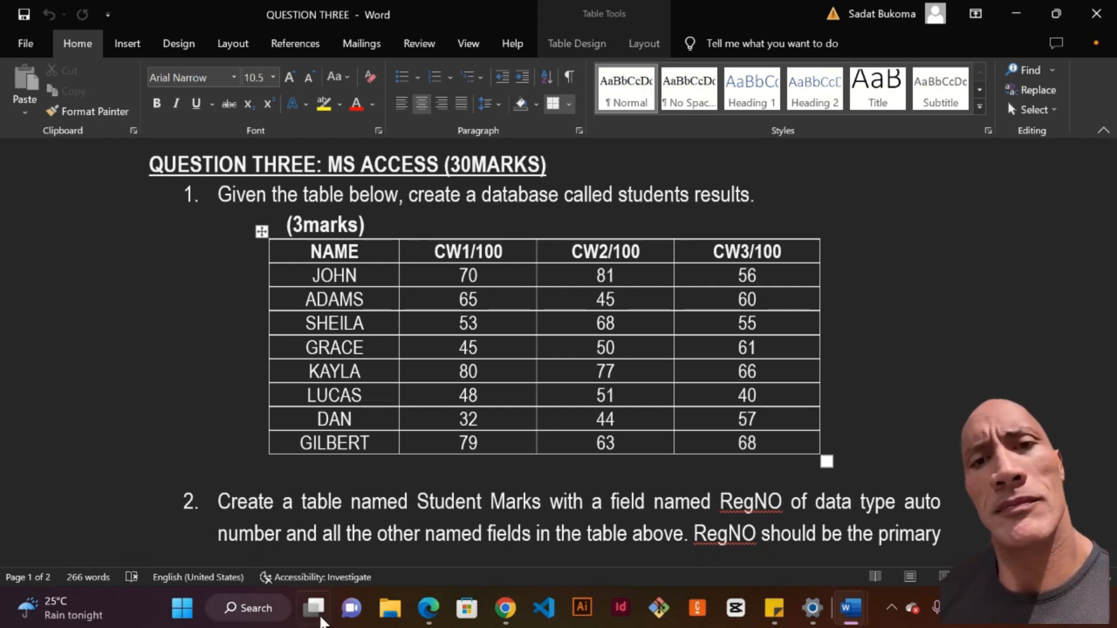
# Step: Switch to File Explorer and create a new folder named access on the Desktop
pyautogui.click(390, 612)
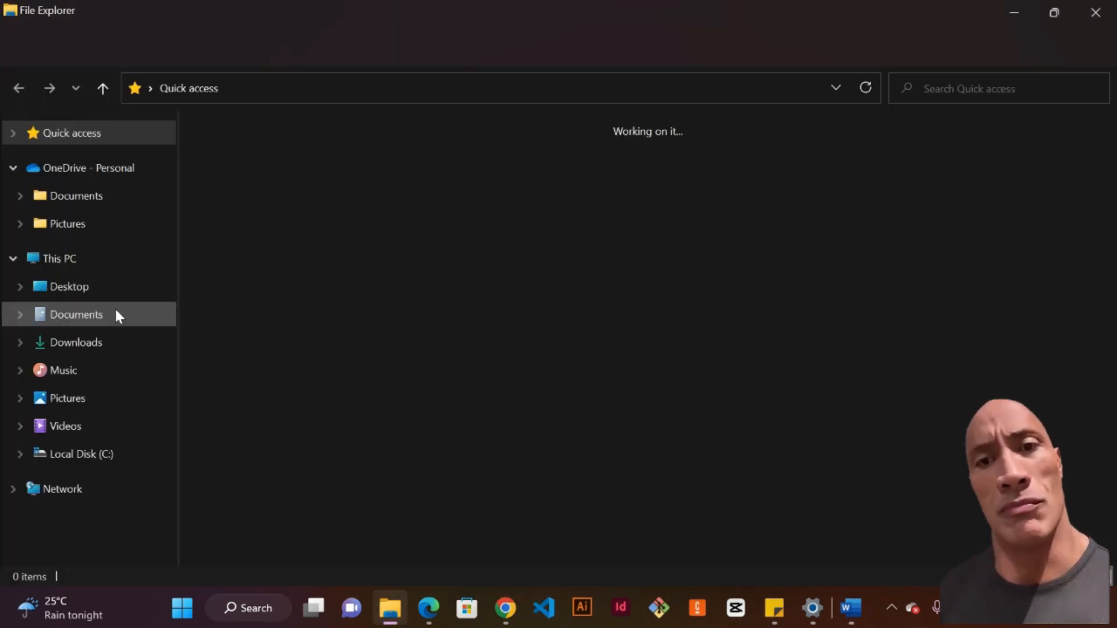
pyautogui.click(81, 289)
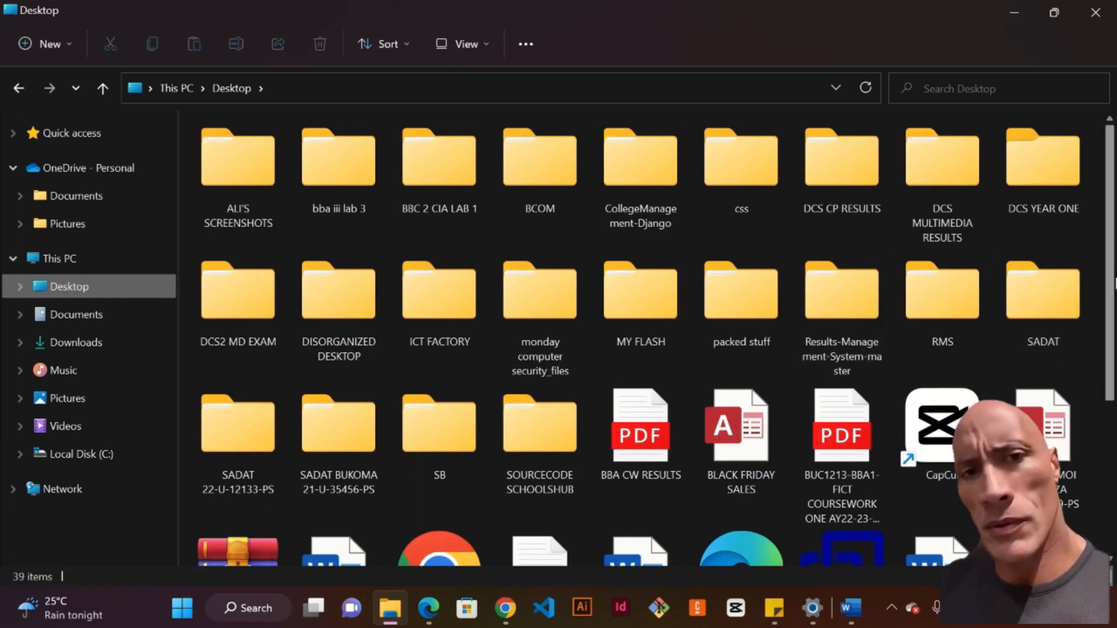
pyautogui.moveTo(1112, 278); pyautogui.dragTo(1093, 439)
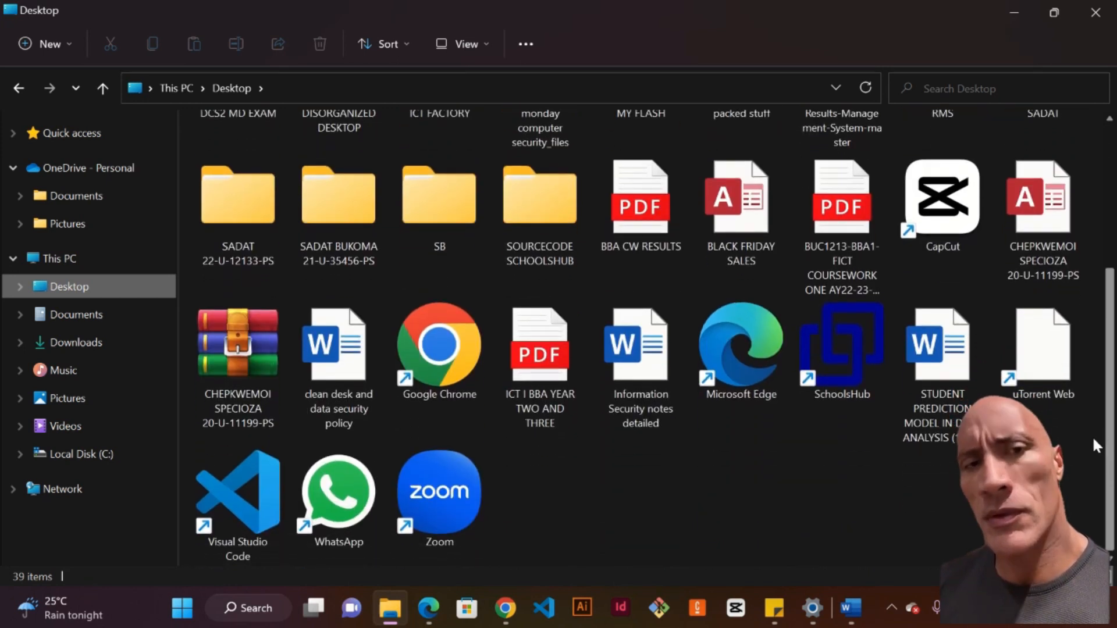
pyautogui.rightClick(574, 497)
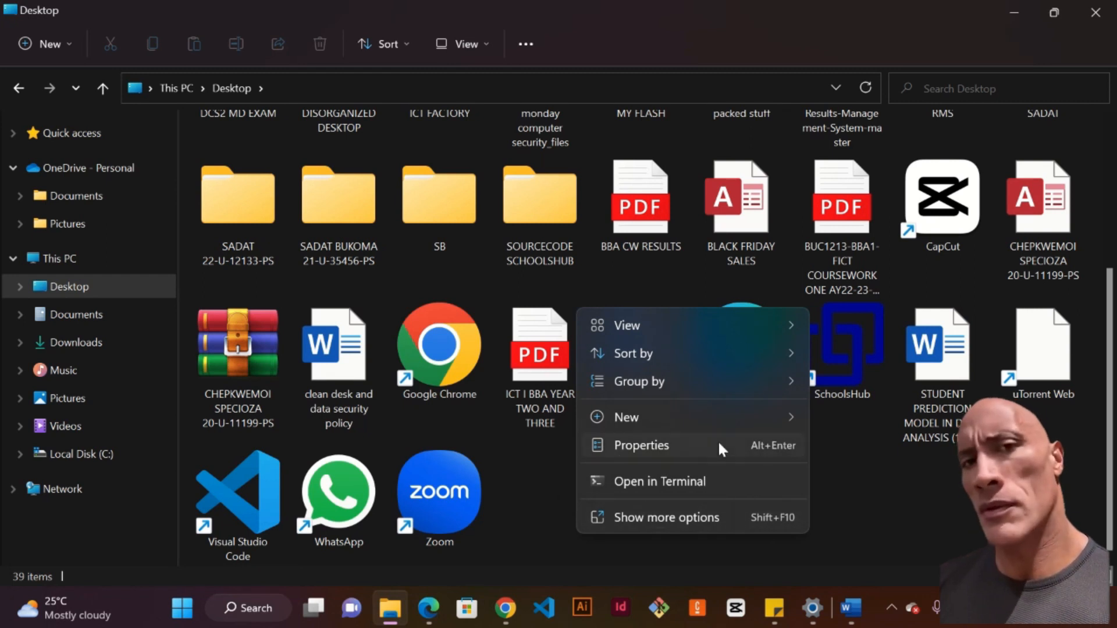
pyautogui.moveTo(751, 418)
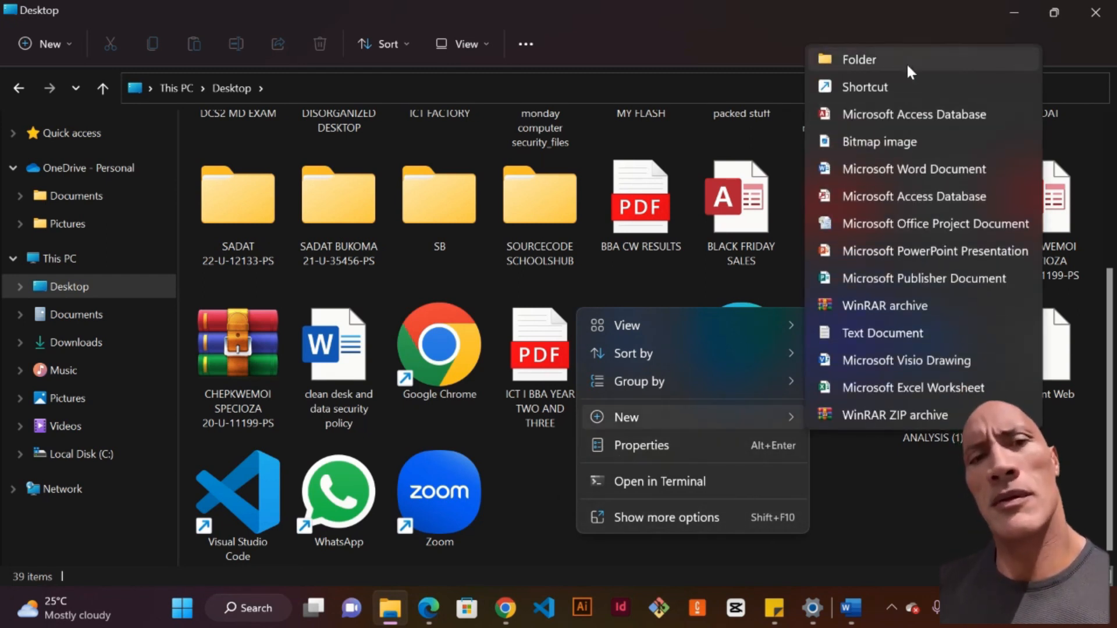
pyautogui.click(906, 62)
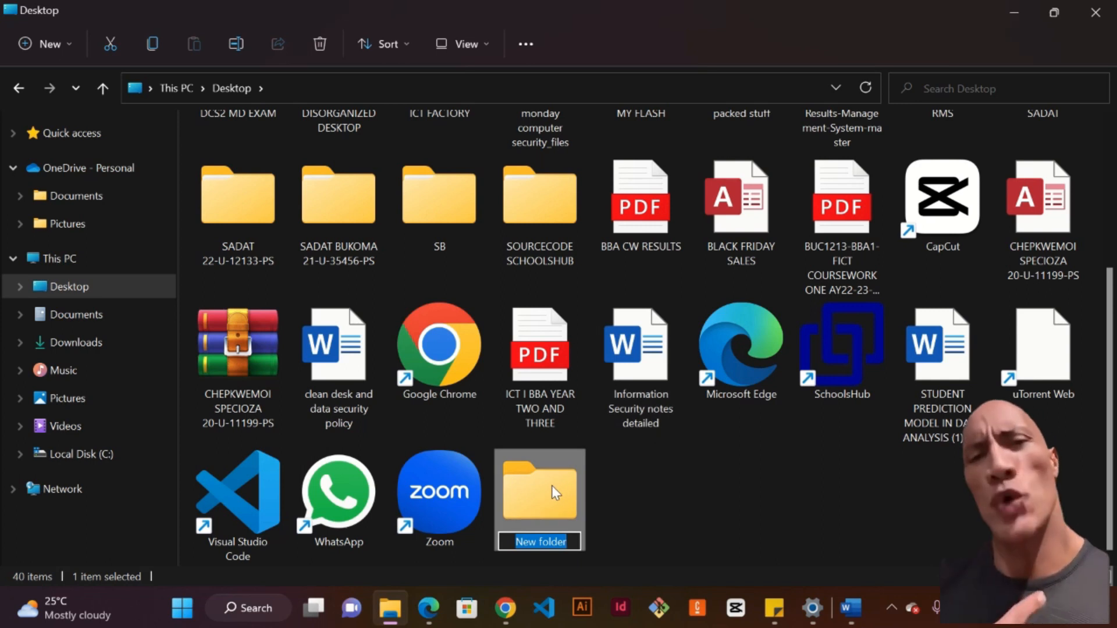
pyautogui.write('ddd')
pyautogui.press('BackSpace')
pyautogui.press('BackSpace')
pyautogui.press('BackSpace')
pyautogui.write('access')
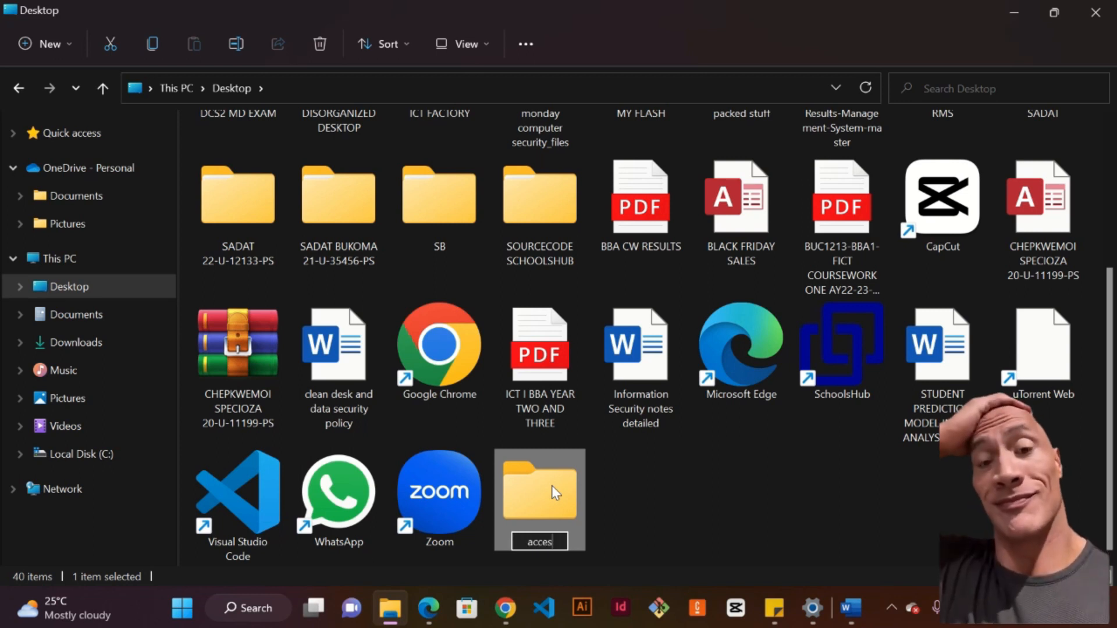
pyautogui.press('Return')
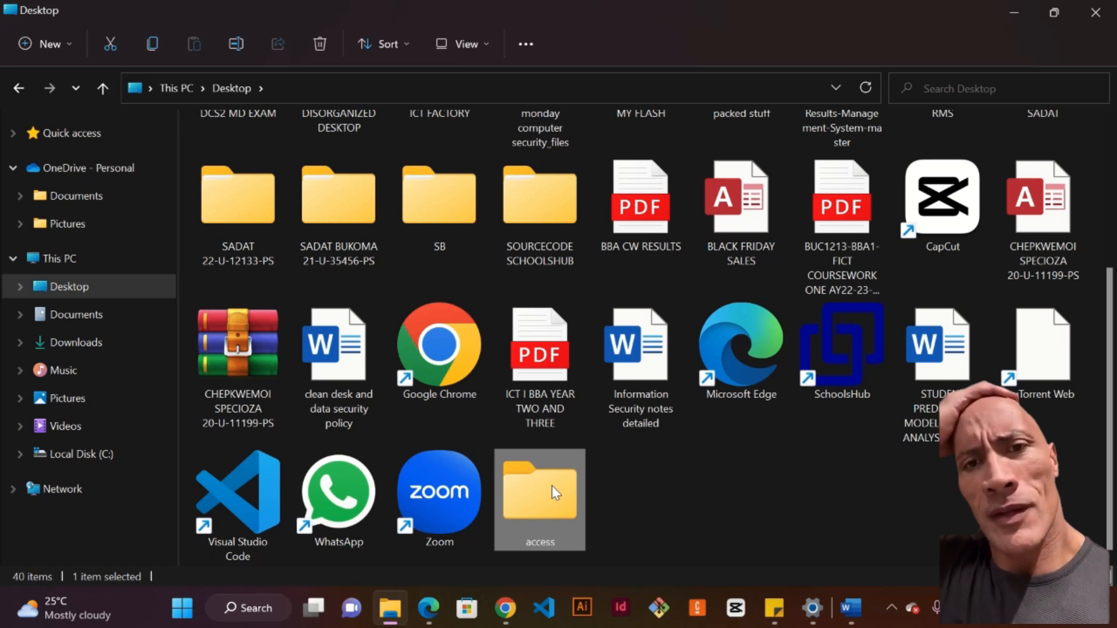
# Step: Open the access folder and start a new Microsoft Access database from inside it
pyautogui.doubleClick(552, 485)
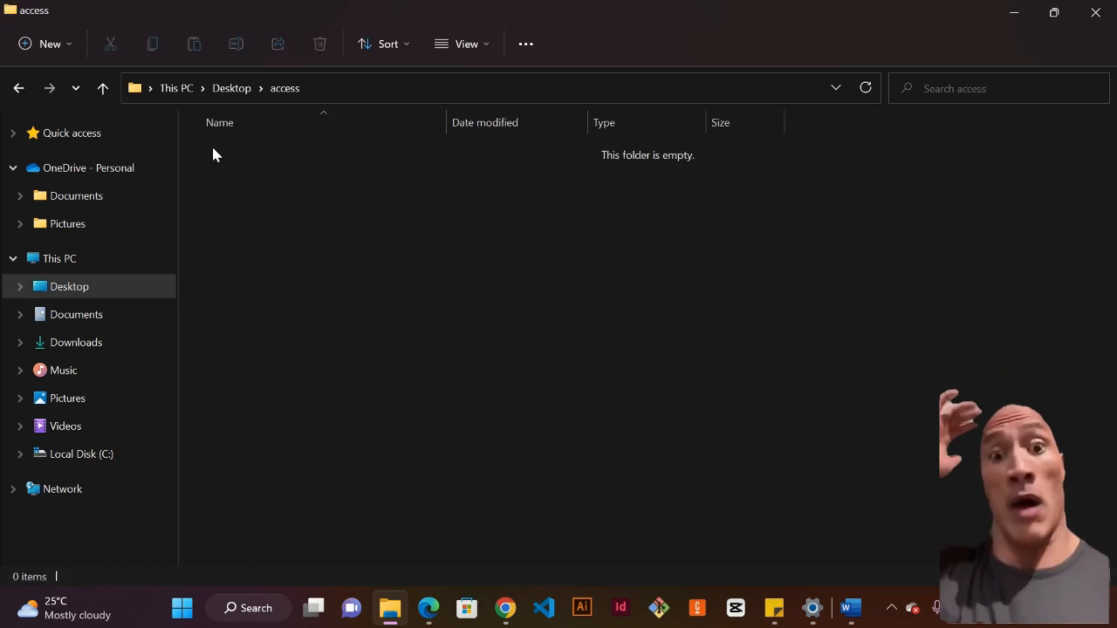
pyautogui.rightClick(403, 215)
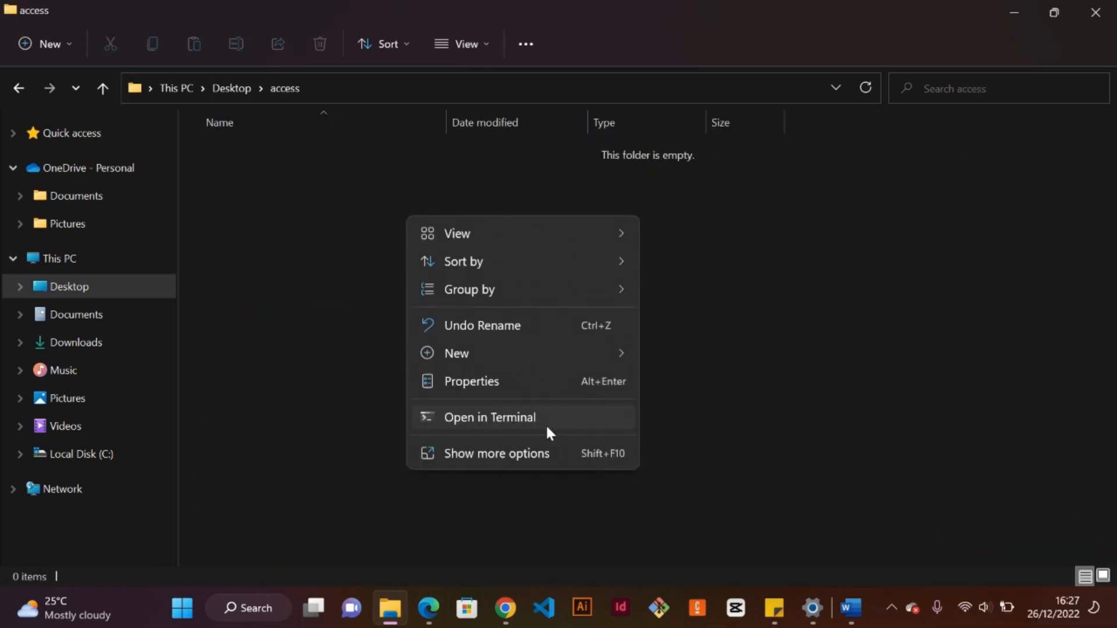
pyautogui.click(535, 453)
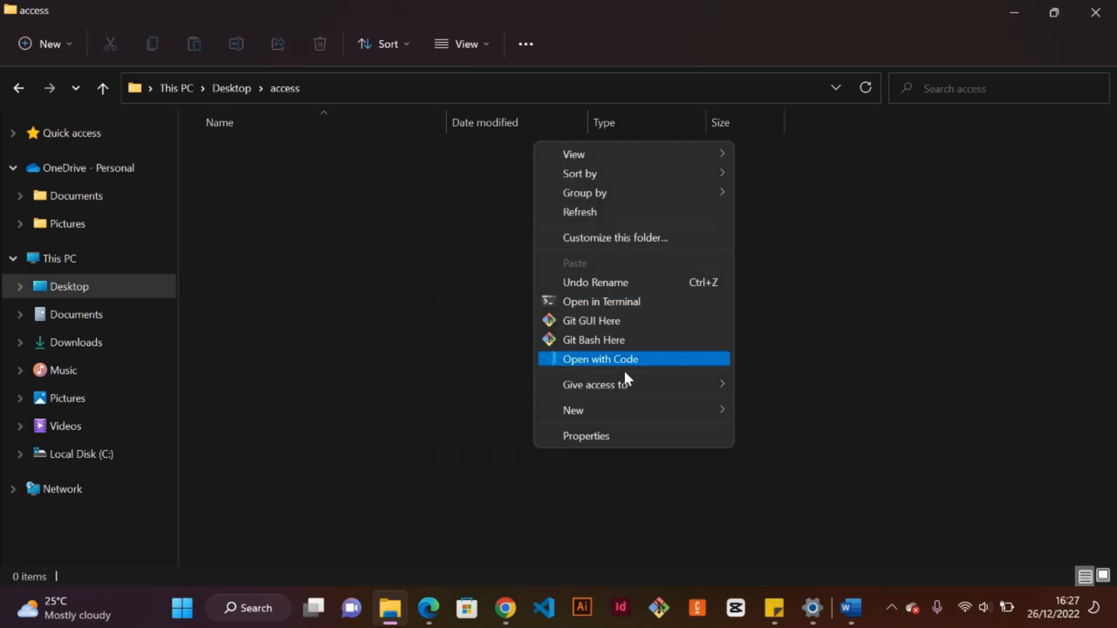
pyautogui.moveTo(675, 418)
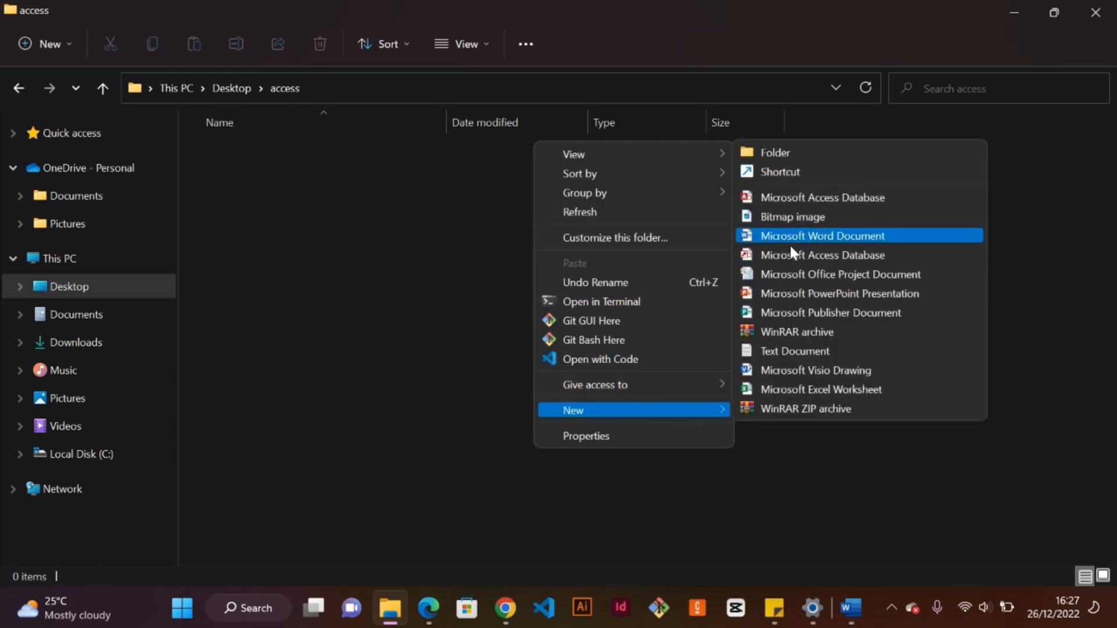
pyautogui.click(820, 256)
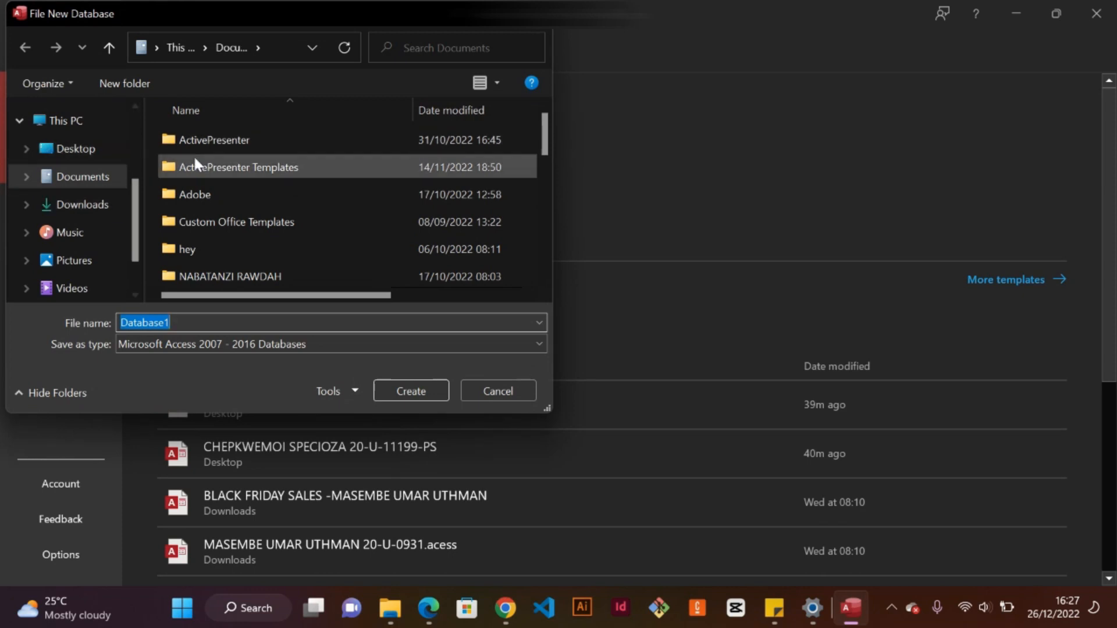
# Step: Create the database in the Desktop's access folder with the file name "students result"
pyautogui.click(91, 150)
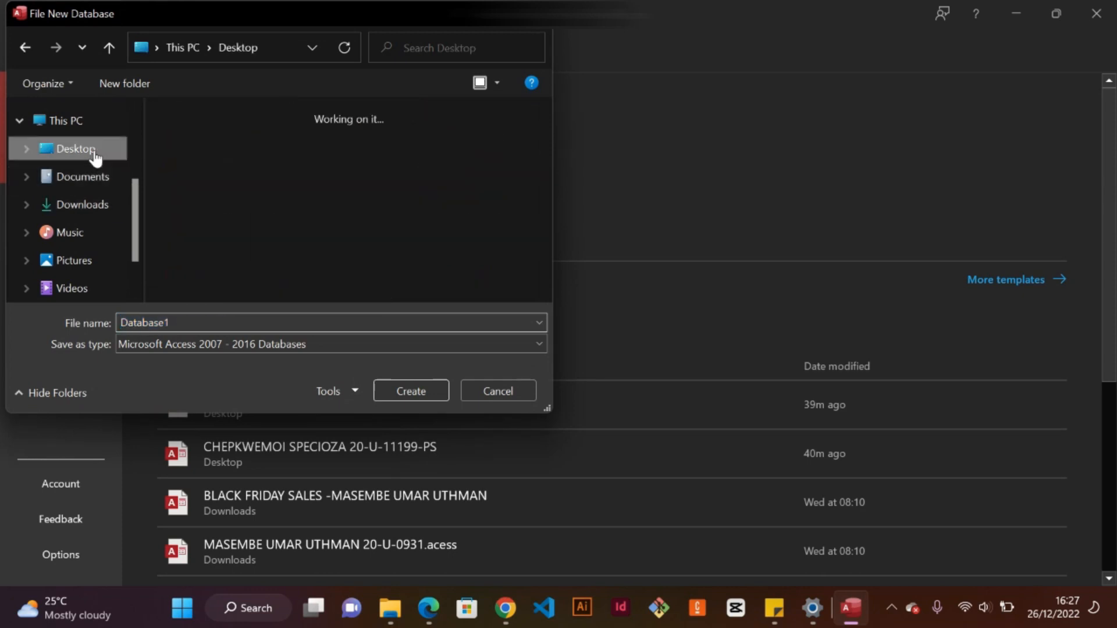
pyautogui.scroll(-3, 320, 203)
pyautogui.scroll(3, 321, 209)
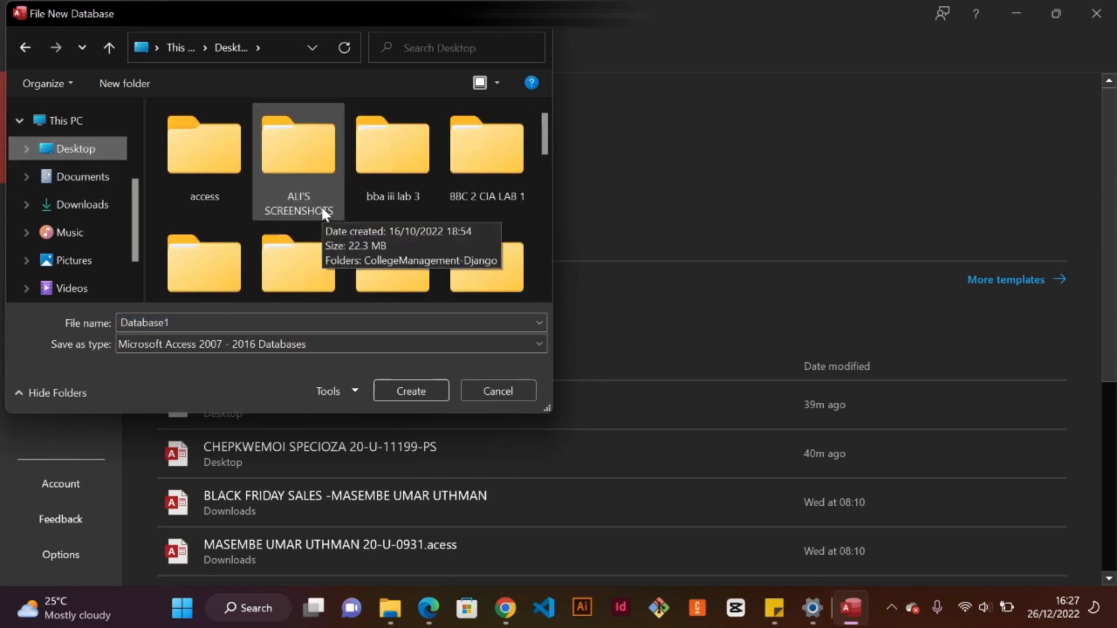
pyautogui.doubleClick(189, 164)
pyautogui.doubleClick(205, 320)
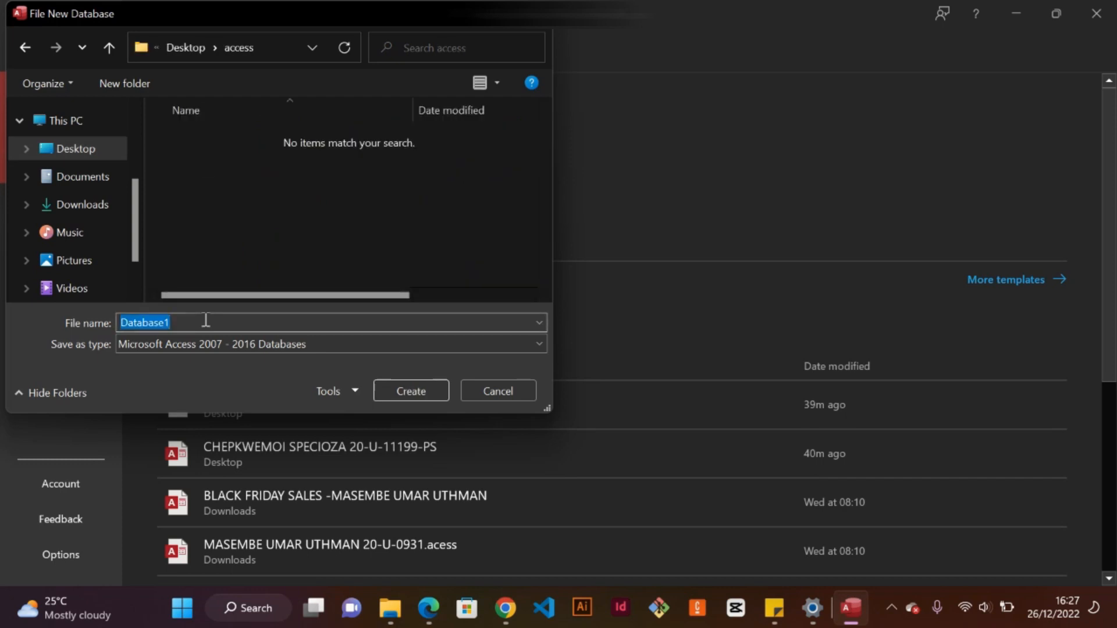
pyautogui.write('students result')
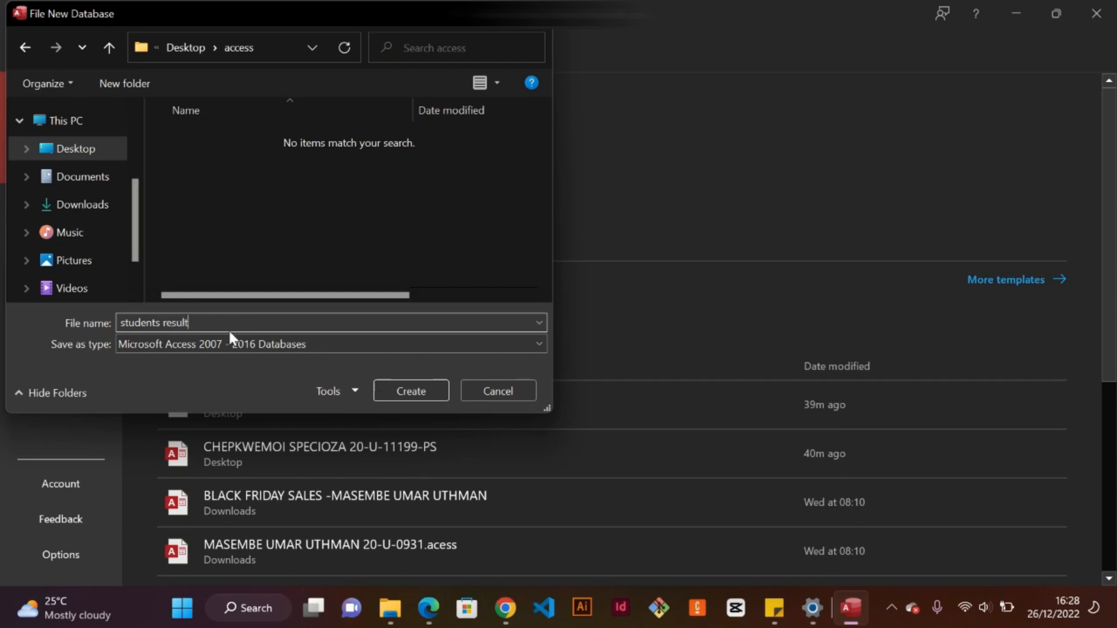
pyautogui.click(400, 384)
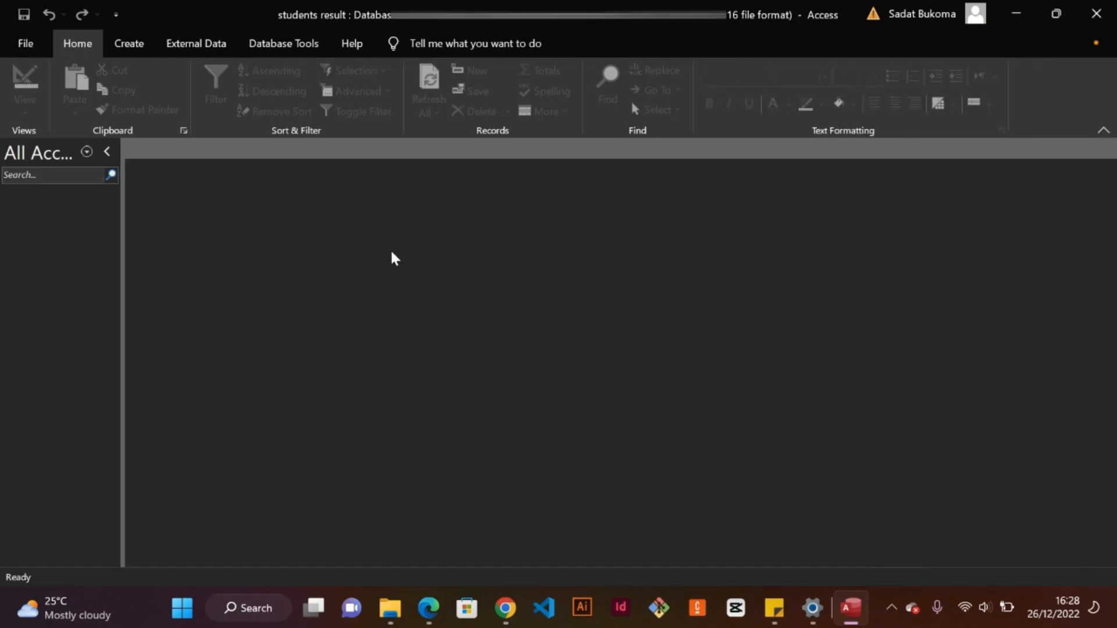
# Step: Create a new blank table in Design view
pyautogui.click(134, 46)
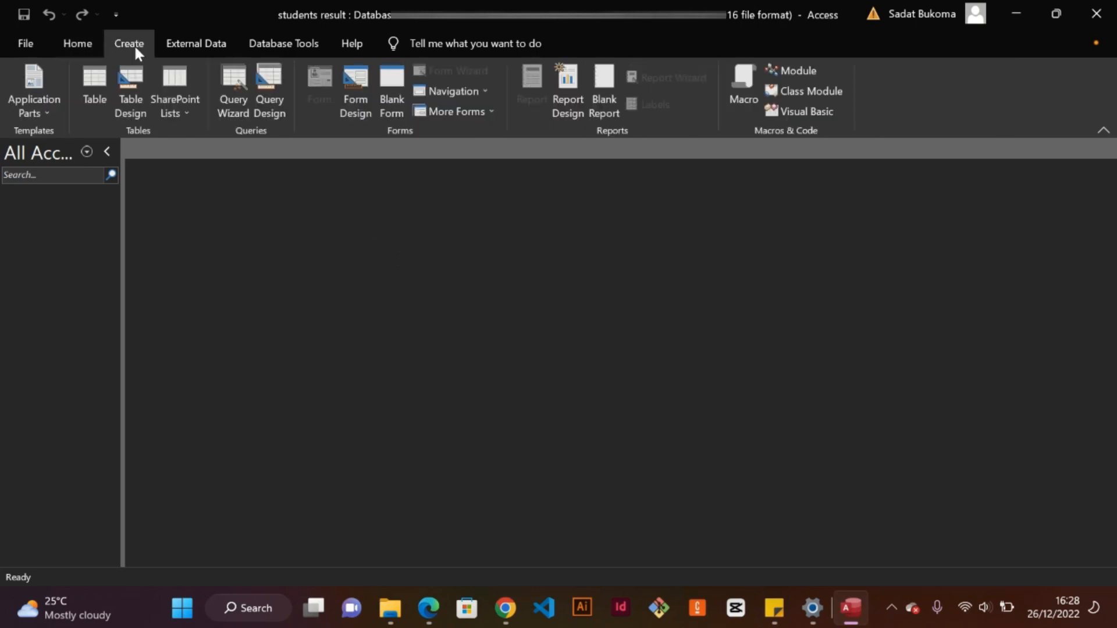
pyautogui.click(82, 46)
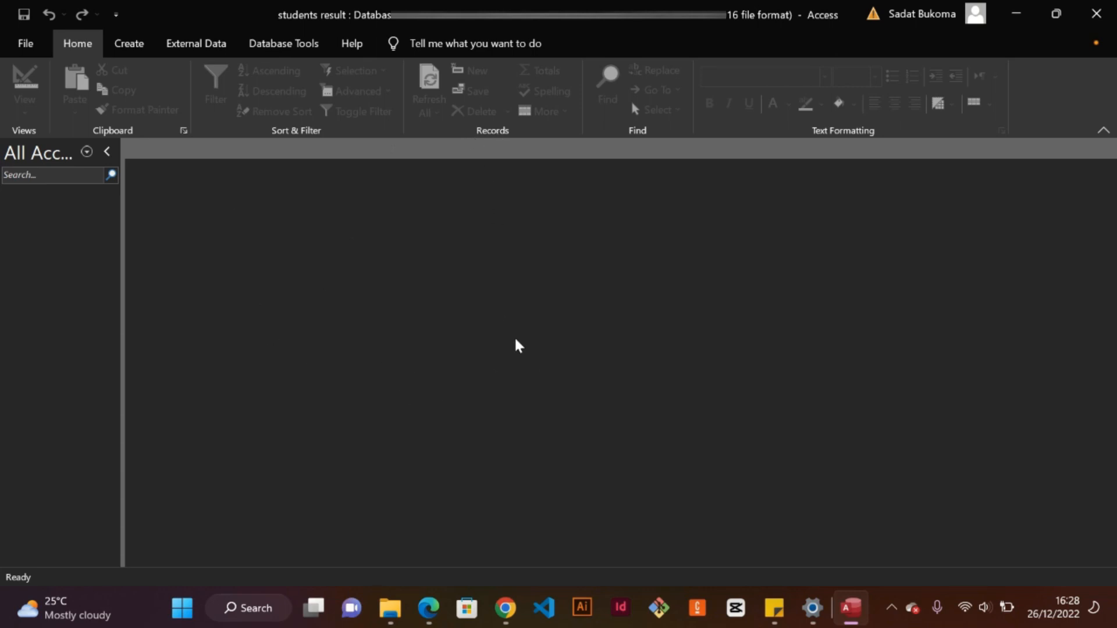
pyautogui.click(127, 51)
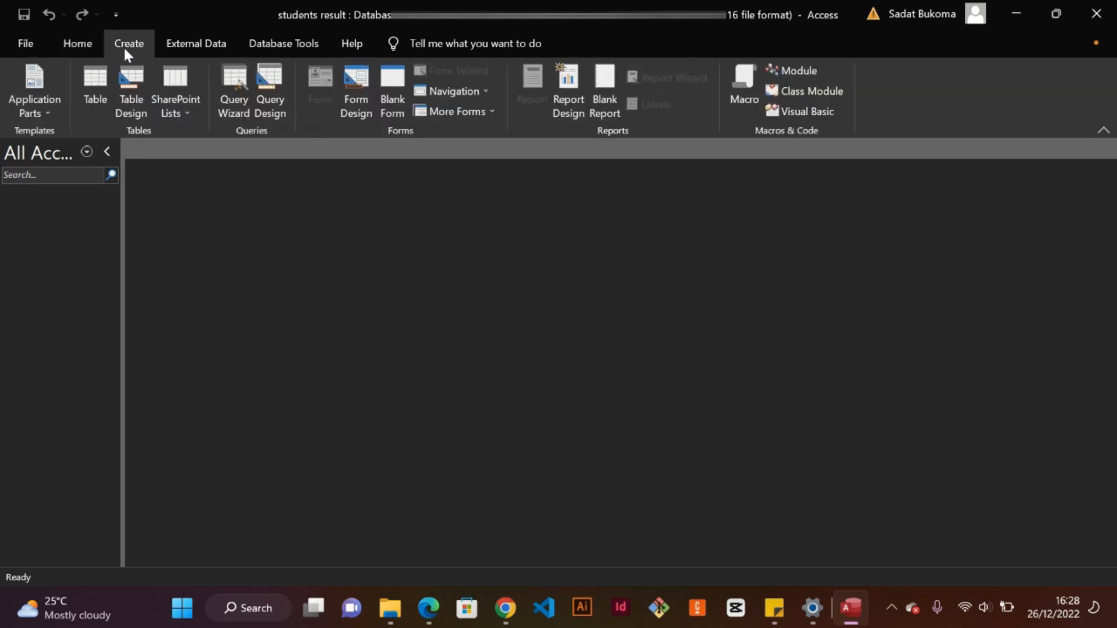
pyautogui.click(127, 85)
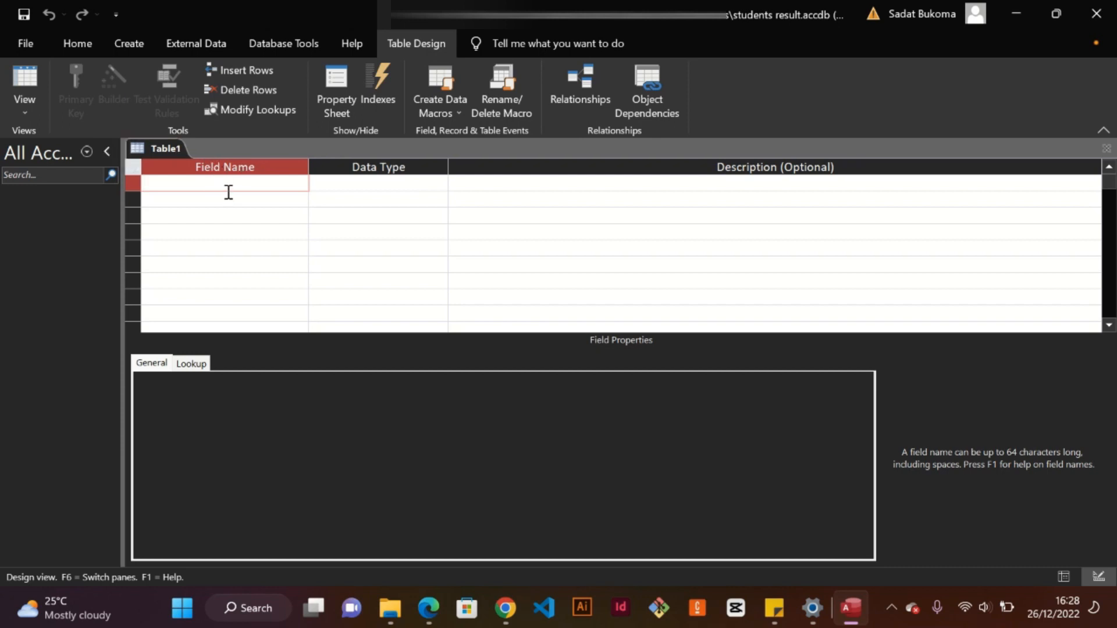
# Step: Switch to the Word document and read question two's requirements for the table name, fields and primary key
pyautogui.hotkey('alt', 'Tab')
pyautogui.hotkey('alt', 'Tab')
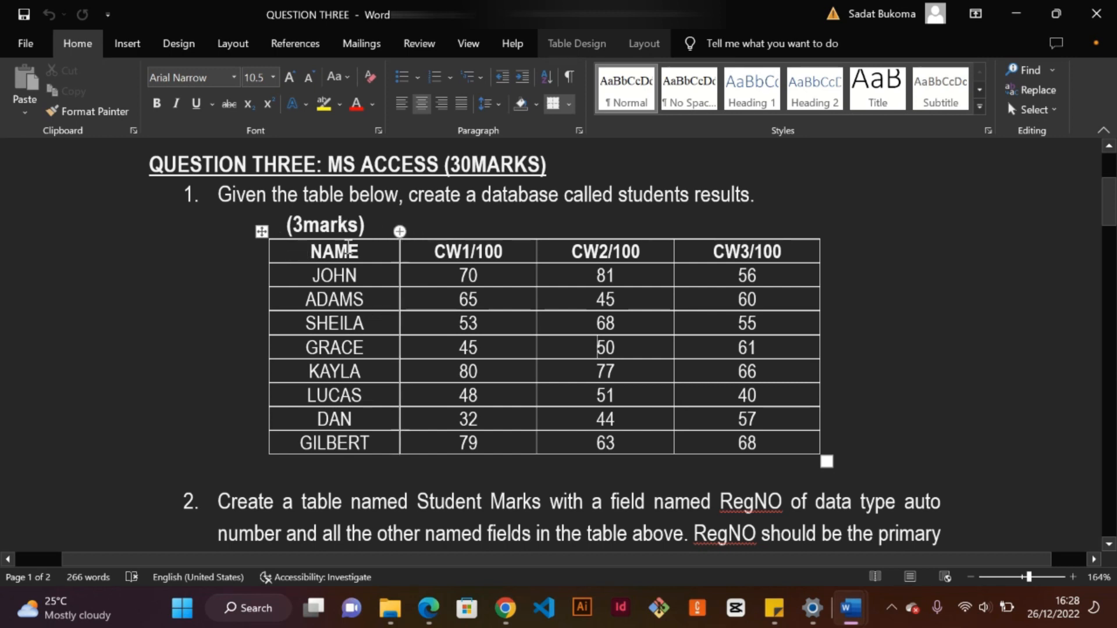
pyautogui.scroll(-3, 441, 302)
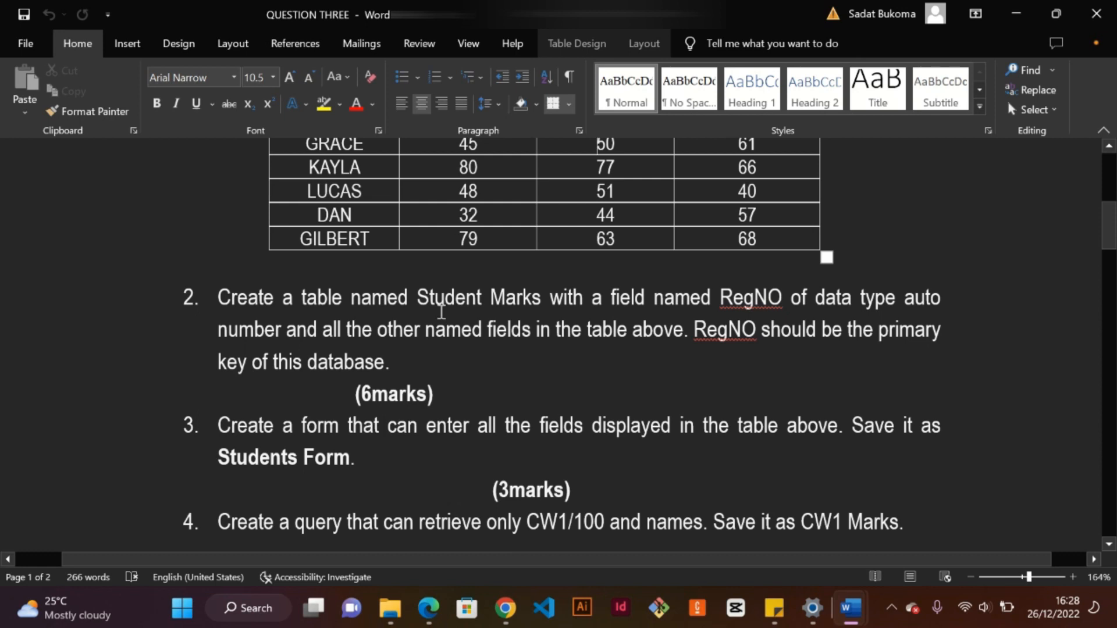
pyautogui.scroll(4, 441, 312)
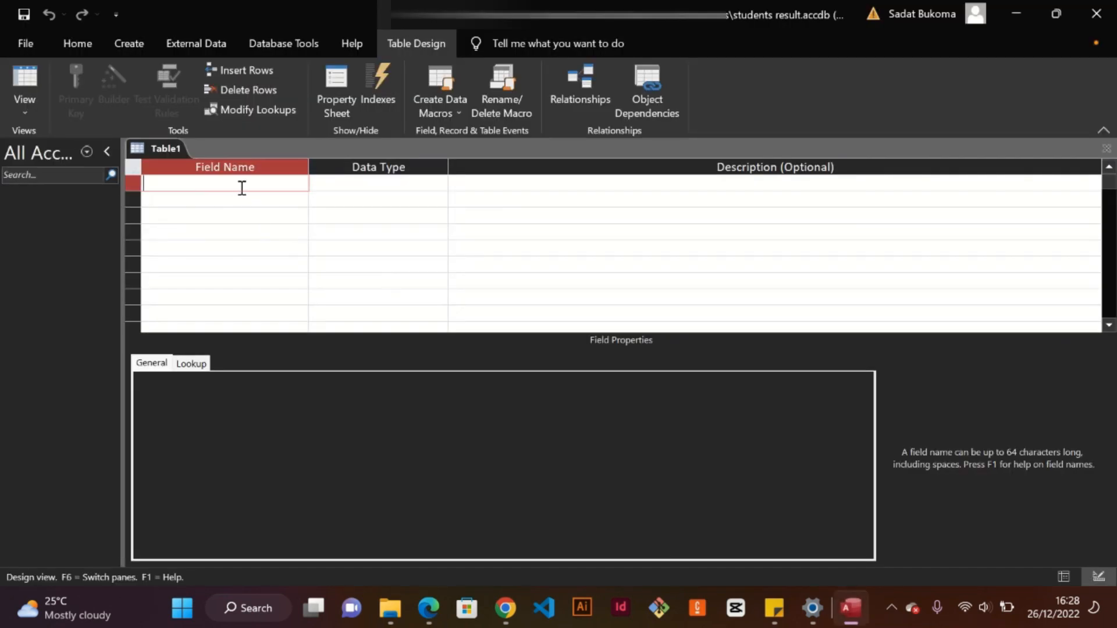
# Step: Try to save the empty table in Access under the name STUDENT
pyautogui.hotkey('ctrl', 's')
pyautogui.press('capslock')
pyautogui.write('STUDENT')
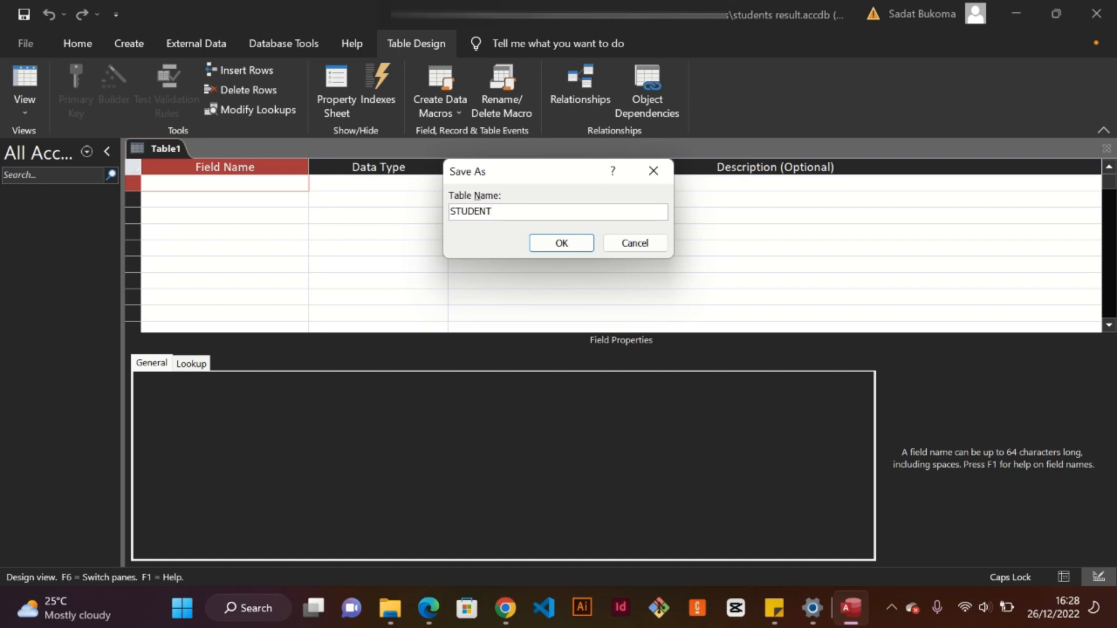
pyautogui.press('Return')
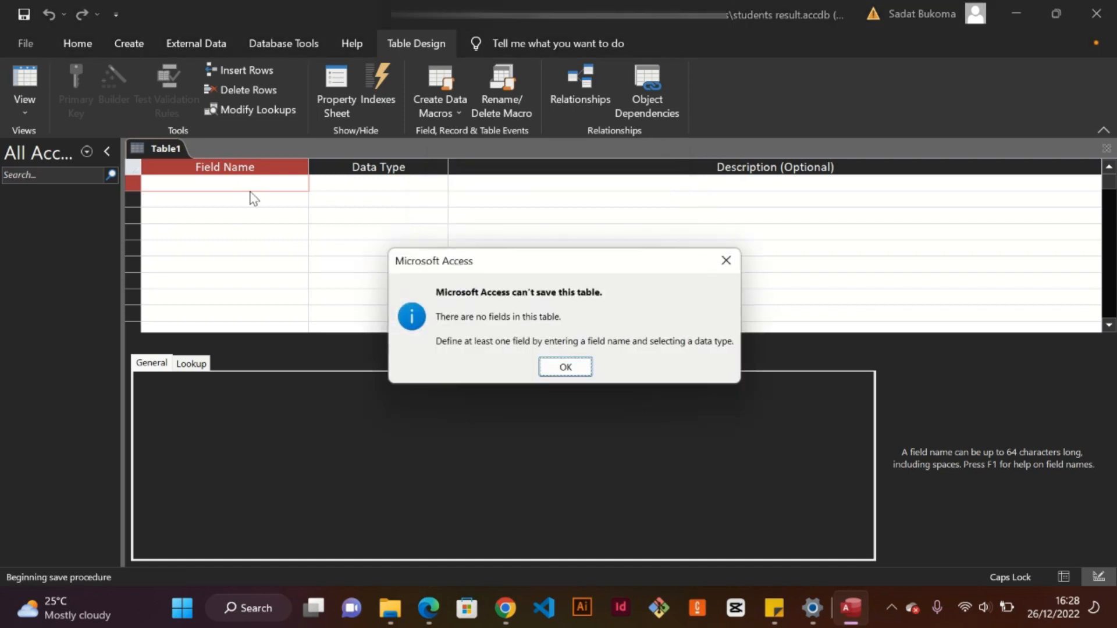
pyautogui.click(555, 367)
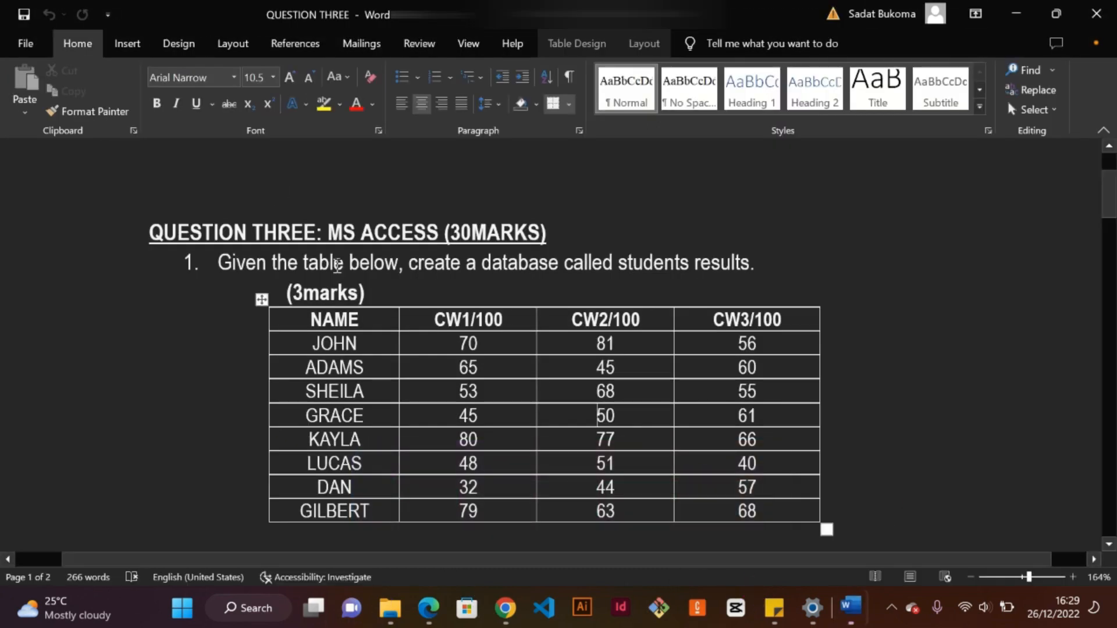
# Step: Check the first column heading in the Word question and enter NAME as the Access table's first field name
pyautogui.moveTo(307, 317); pyautogui.dragTo(361, 314)
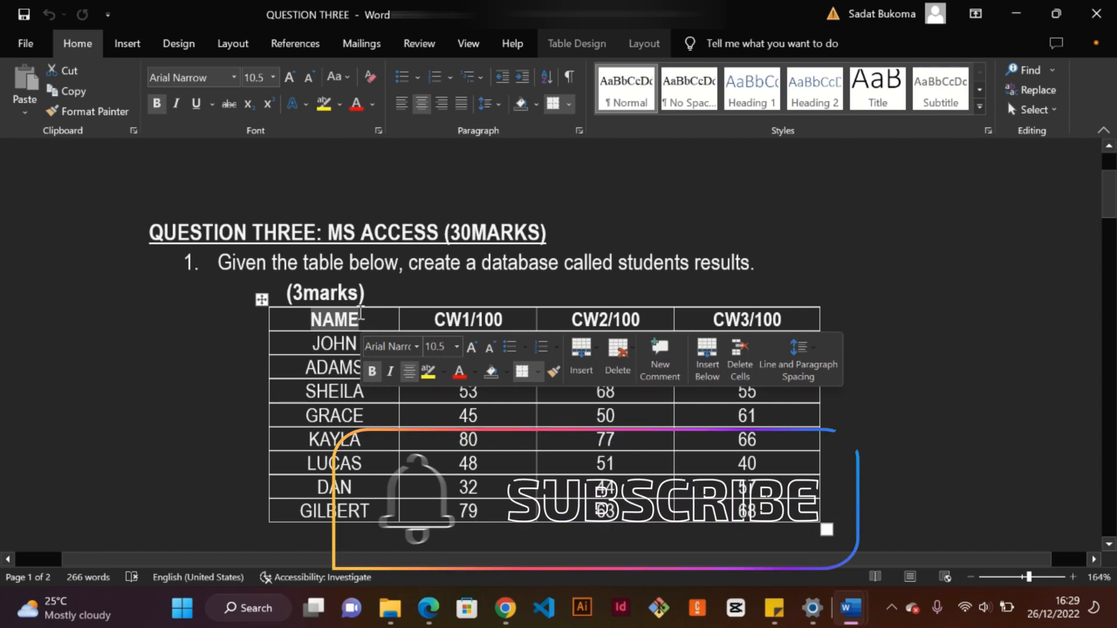
pyautogui.press('super+Tab')
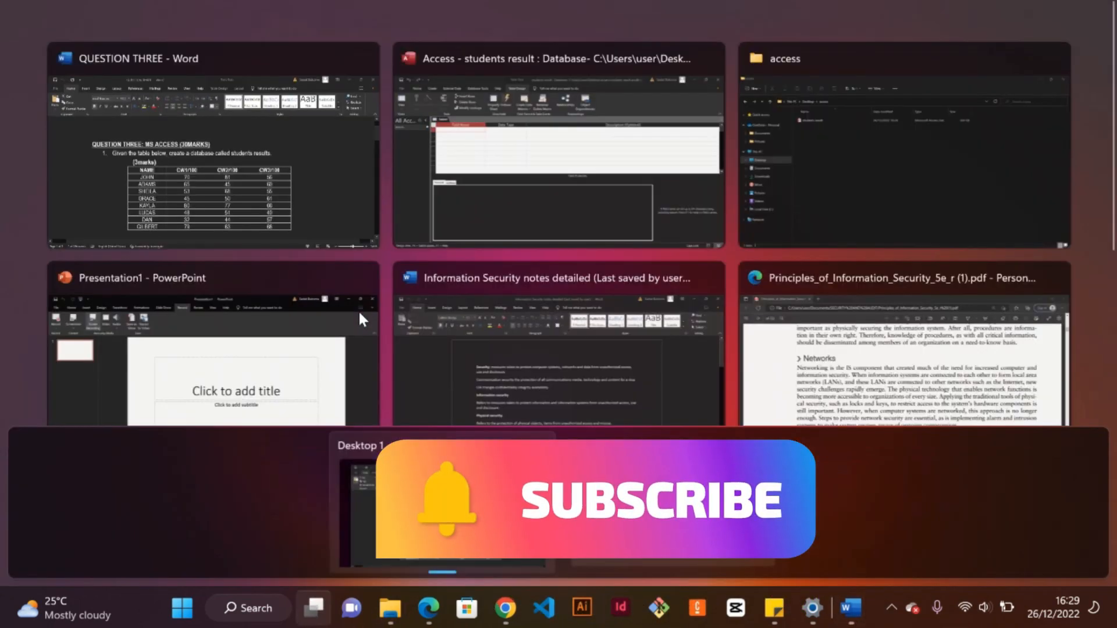
pyautogui.click(508, 176)
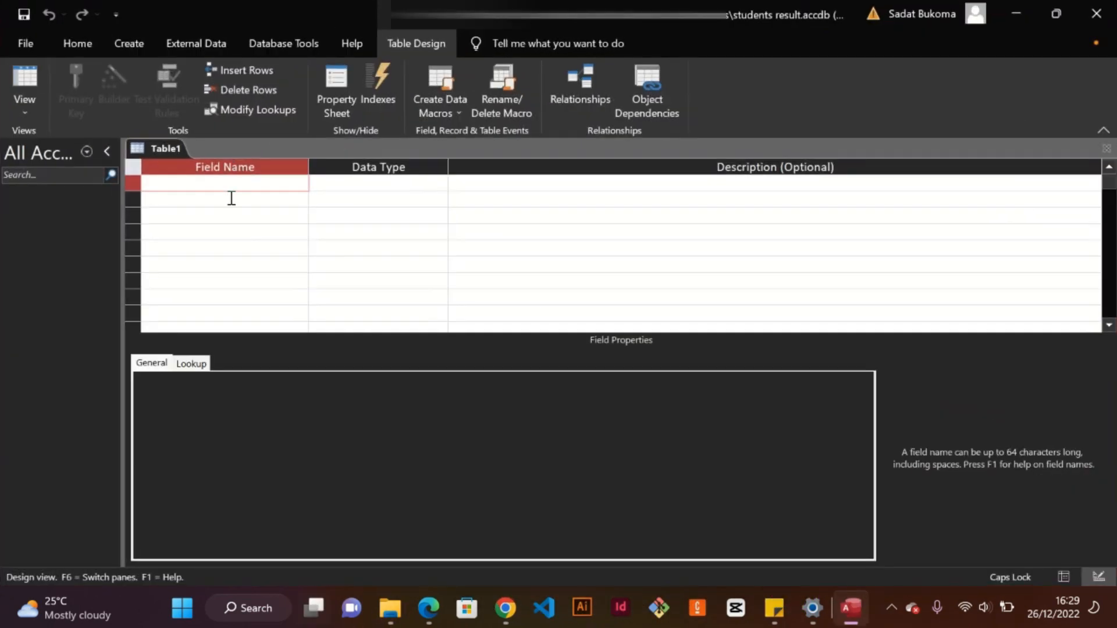
pyautogui.write('NAME')
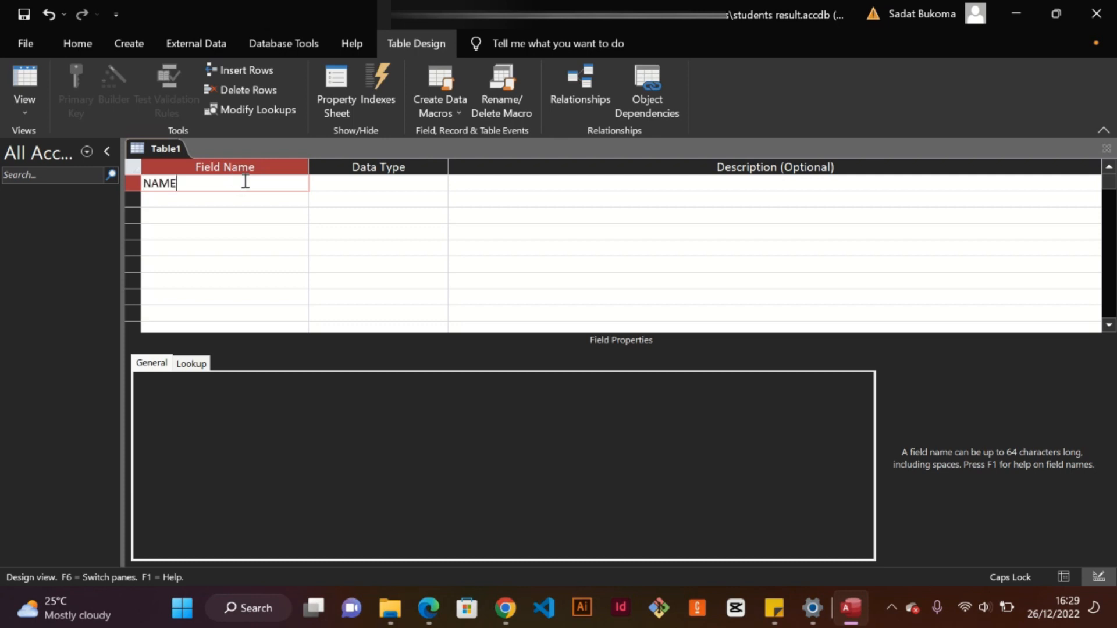
# Step: Accept NAME as the first field's name despite it being a reserved word, with the Short Text data type
pyautogui.click(271, 199)
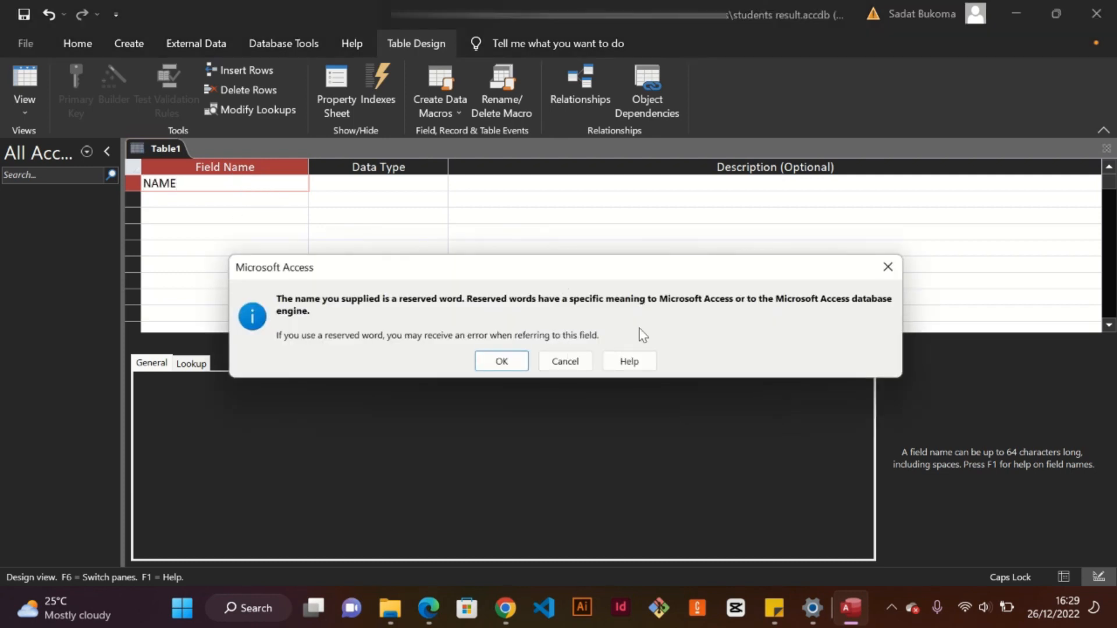
pyautogui.click(887, 267)
pyautogui.click(404, 192)
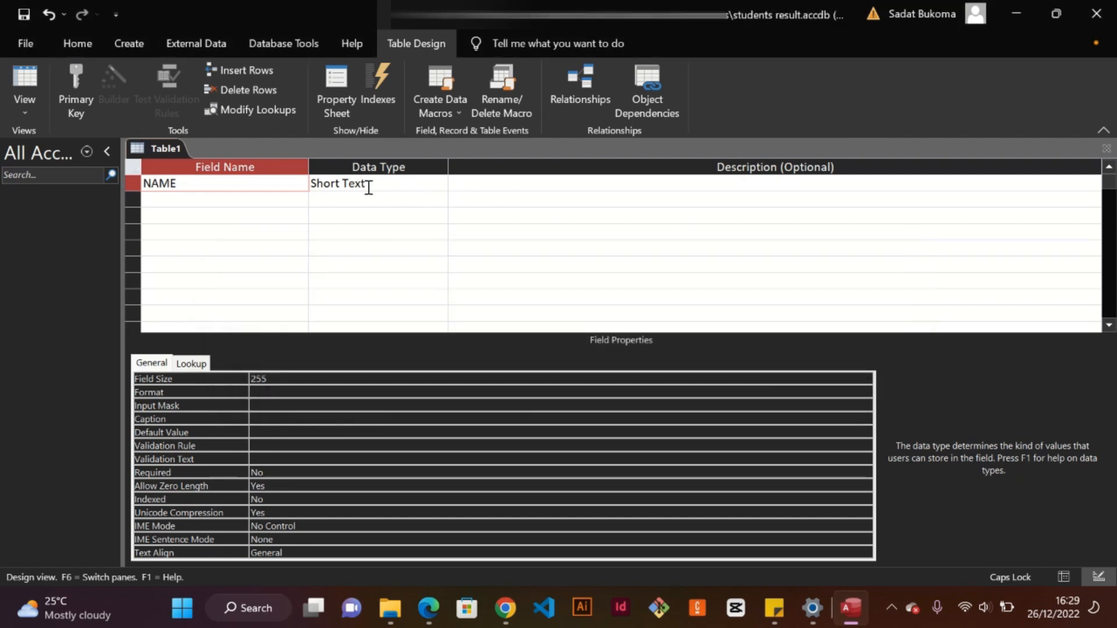
pyautogui.click(396, 187)
pyautogui.click(501, 361)
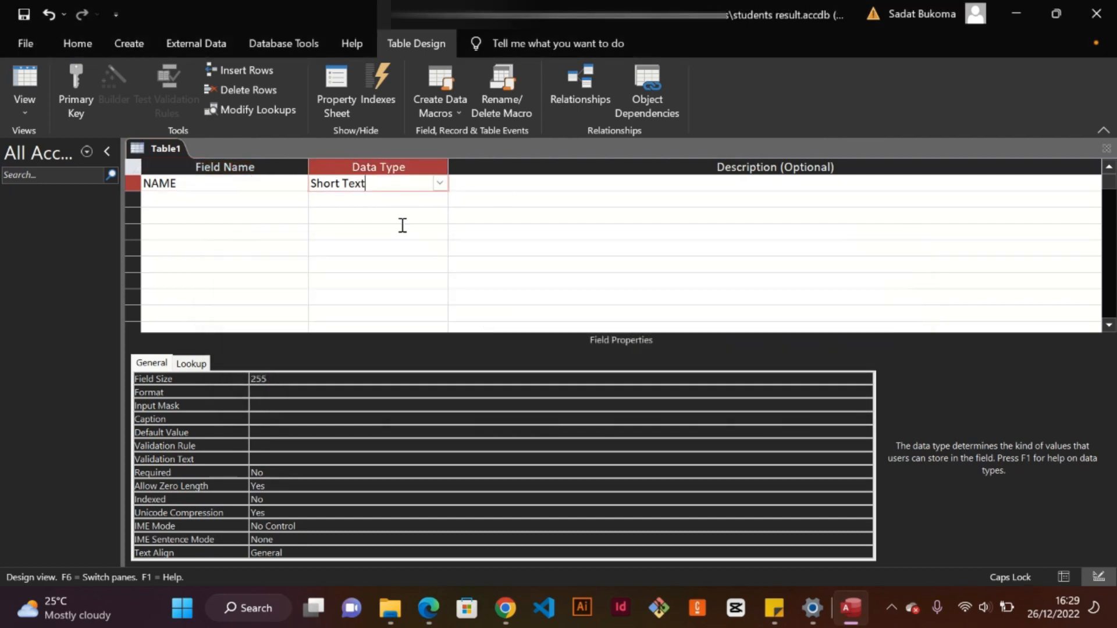
pyautogui.click(271, 199)
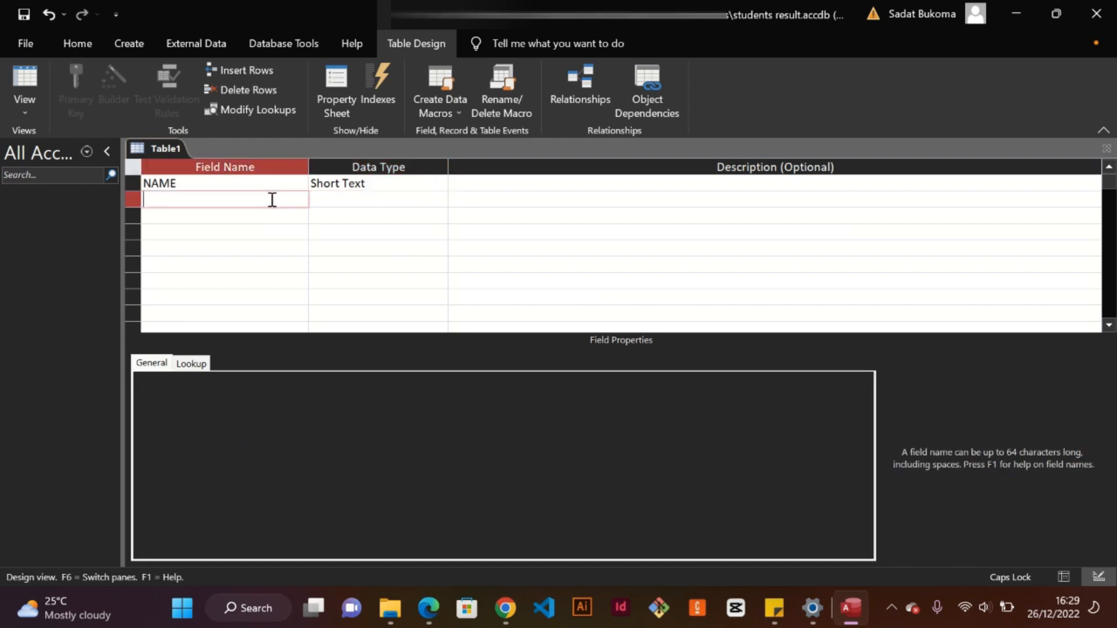
# Step: Switch to the Word document and reread question two's requirements for the table name and RegNO field, then return to Access
pyautogui.hotkey('alt', 'Tab')
pyautogui.scroll(-3, 557, 319)
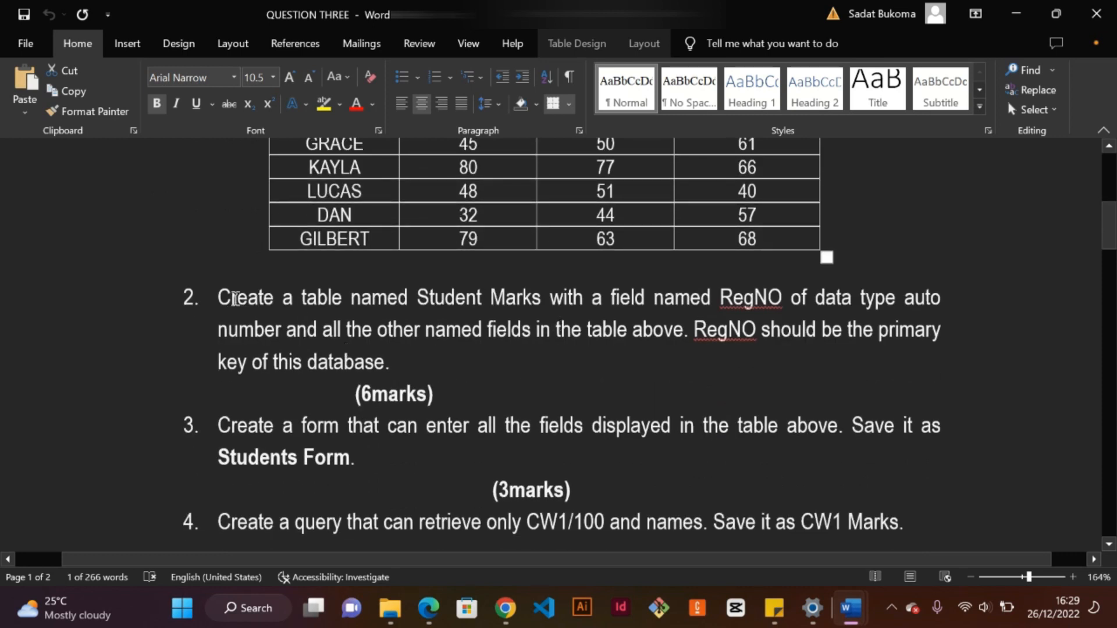
pyautogui.moveTo(420, 297); pyautogui.dragTo(551, 298)
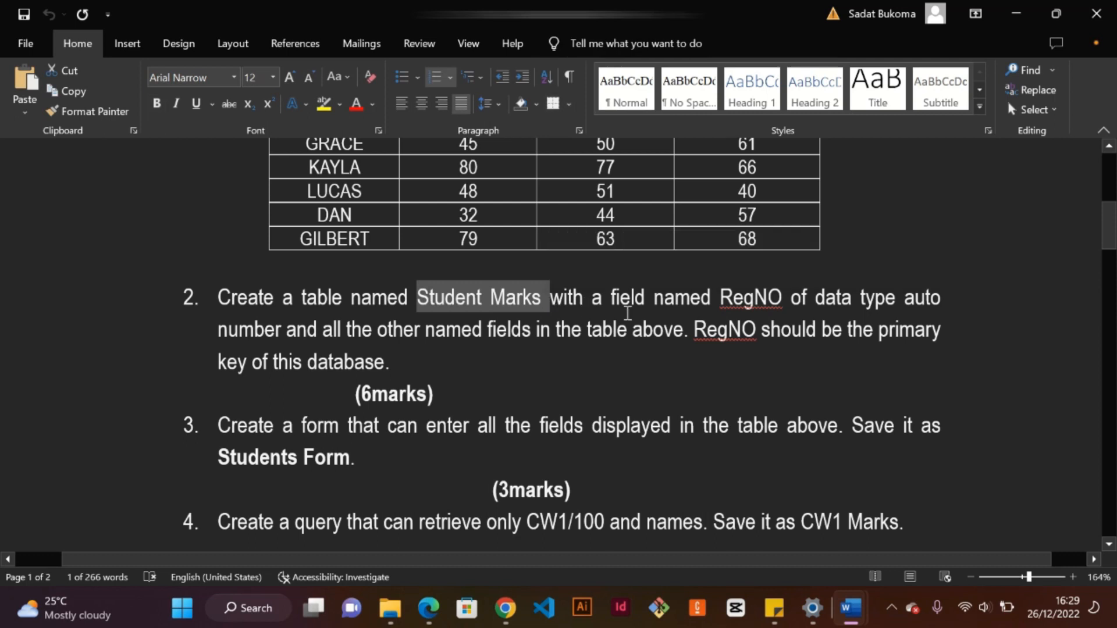
pyautogui.click(627, 313)
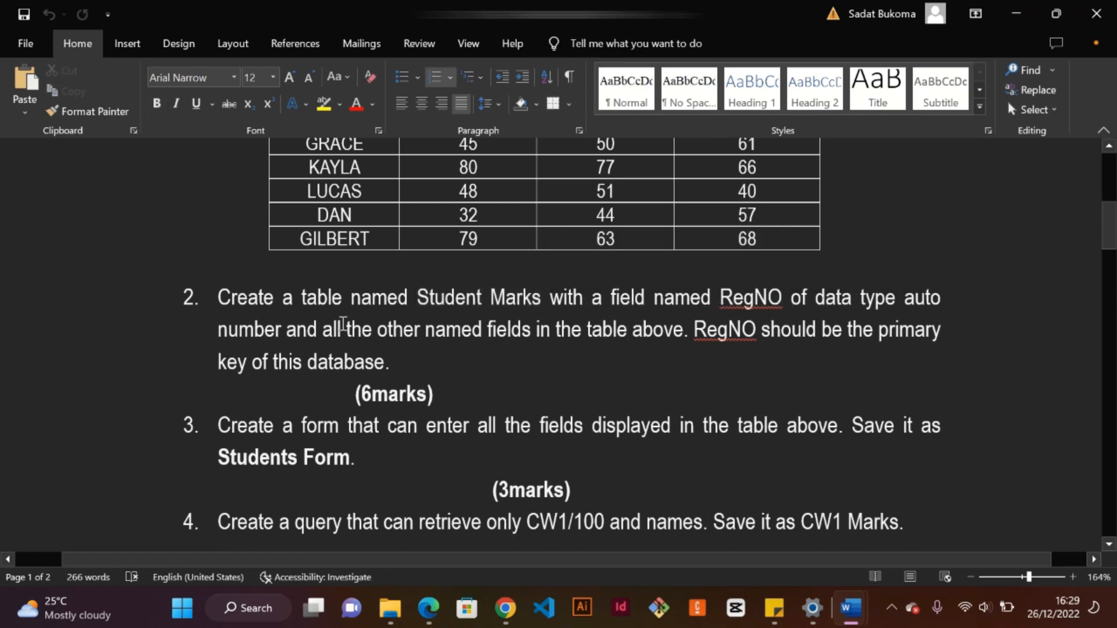
pyautogui.hotkey('alt', 'Tab')
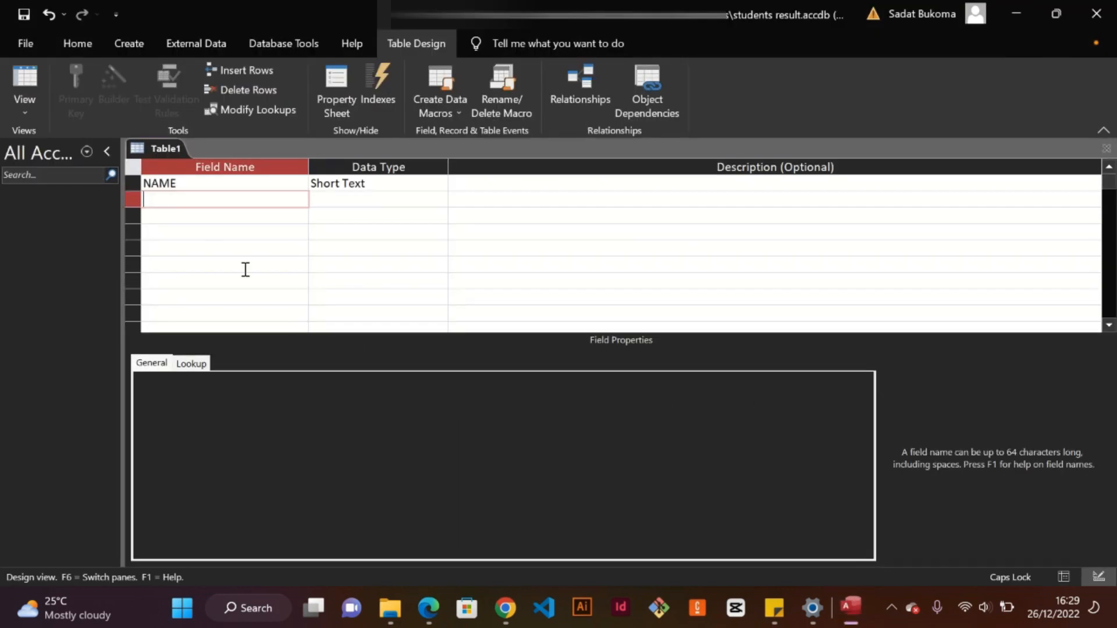
# Step: Switch to the Word document and copy the field name RegNO from question two
pyautogui.click(228, 182)
pyautogui.moveTo(219, 179); pyautogui.dragTo(133, 186)
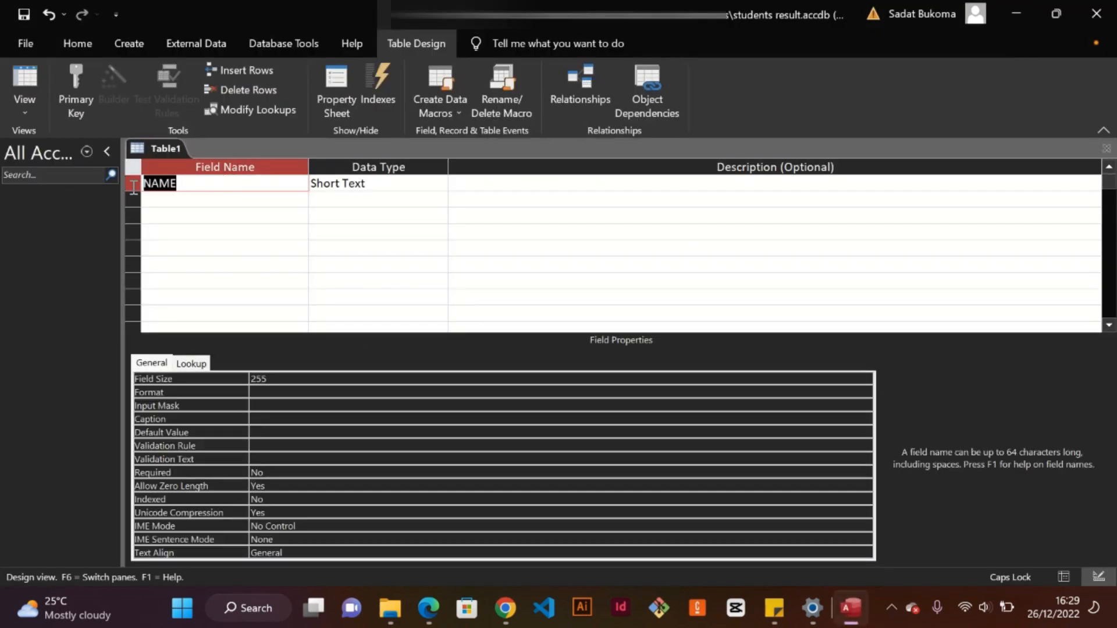
pyautogui.press('Tab')
pyautogui.press('alt')
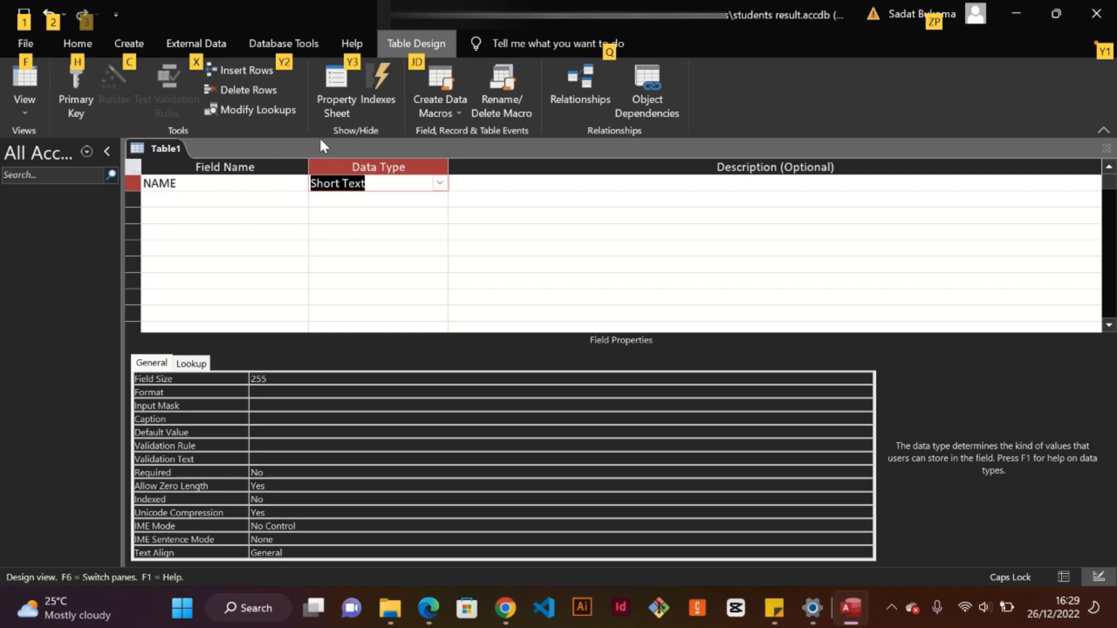
pyautogui.hotkey('alt', 'Tab')
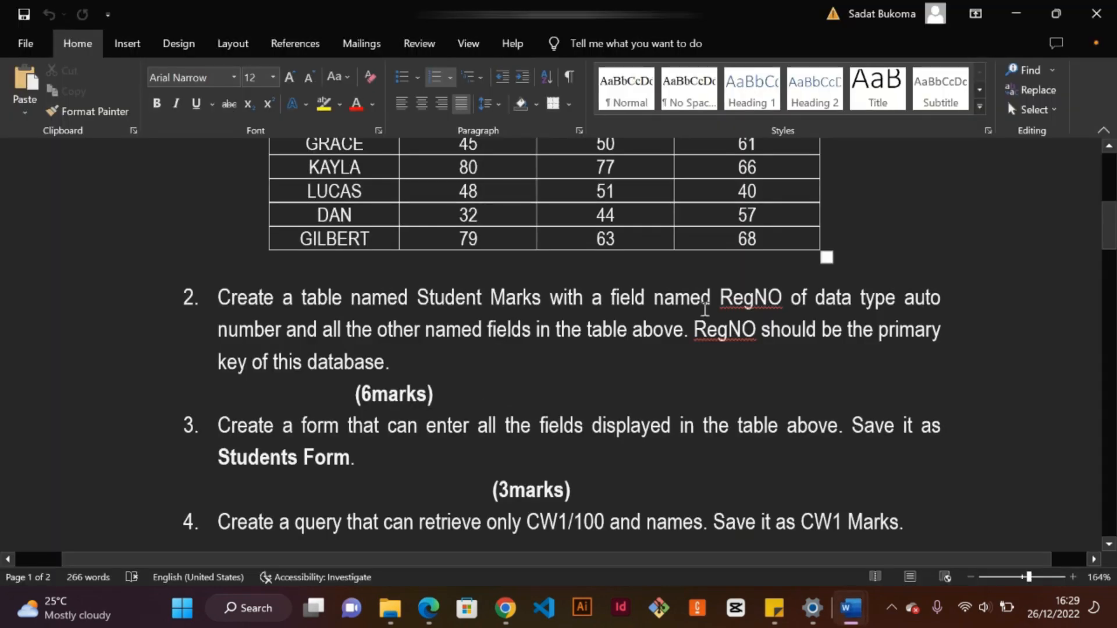
pyautogui.moveTo(721, 298); pyautogui.dragTo(783, 298)
pyautogui.hotkey('ctrl', 'c')
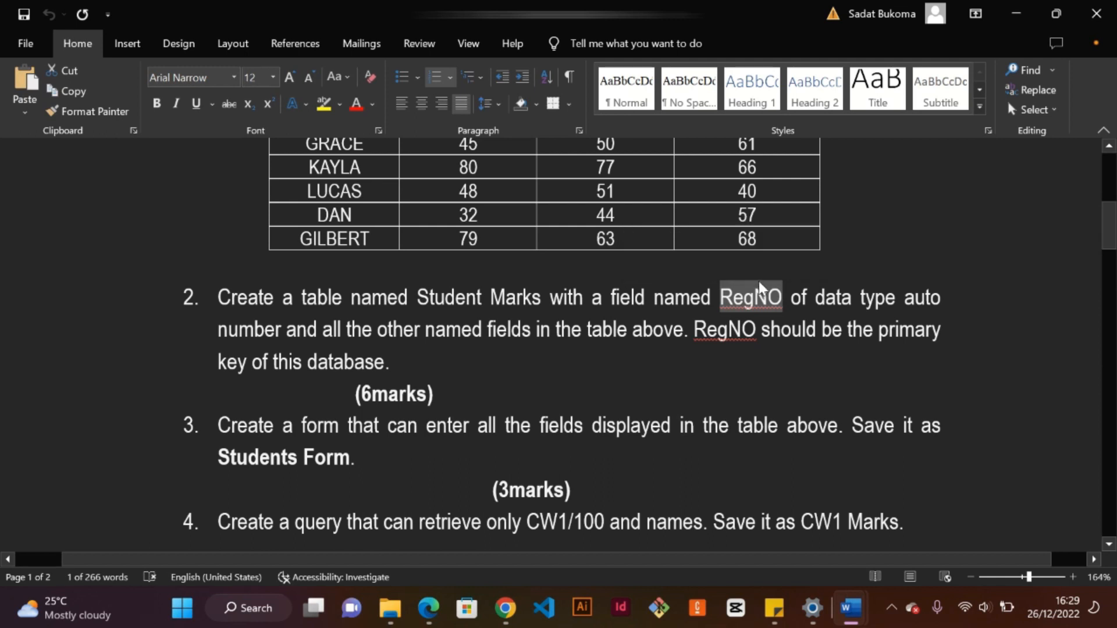
# Step: Return to Access and replace the first field's name NAME with RegNO
pyautogui.hotkey('alt', 'Tab')
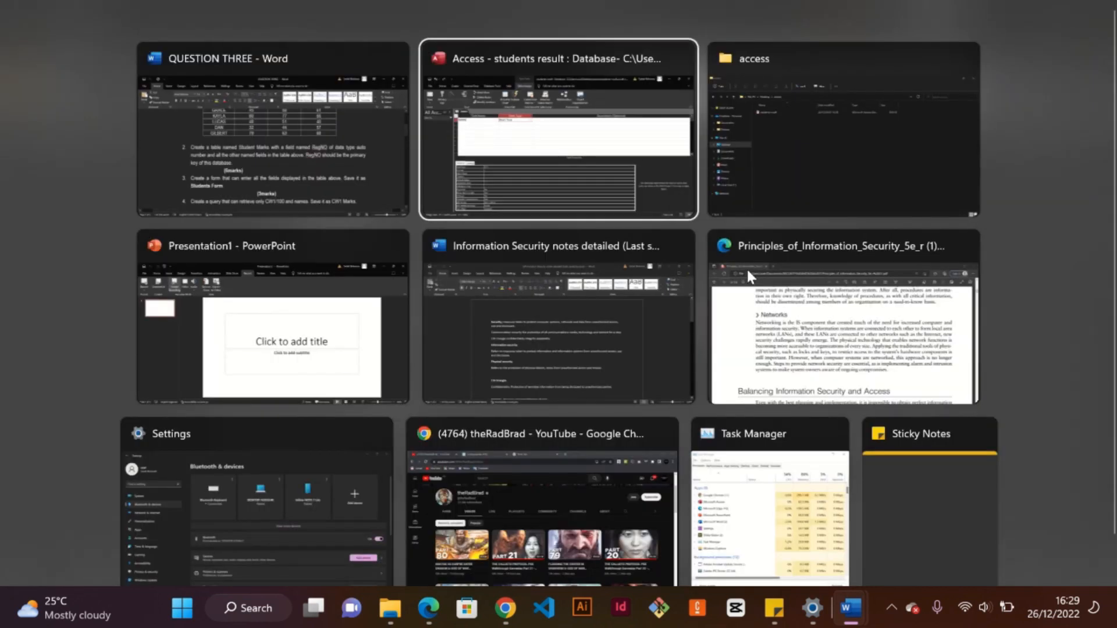
pyautogui.click(197, 183)
pyautogui.press('BackSpace')
pyautogui.press('BackSpace')
pyautogui.press('BackSpace')
pyautogui.write('RegNO')
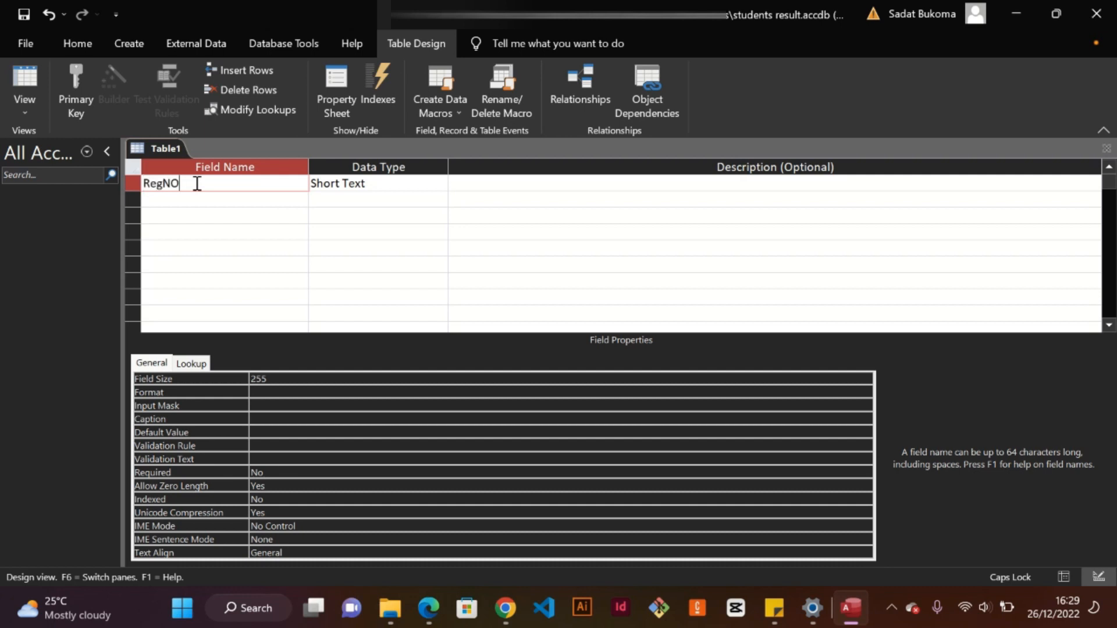
# Step: Set the RegNO field's data type to AutoNumber
pyautogui.click(401, 182)
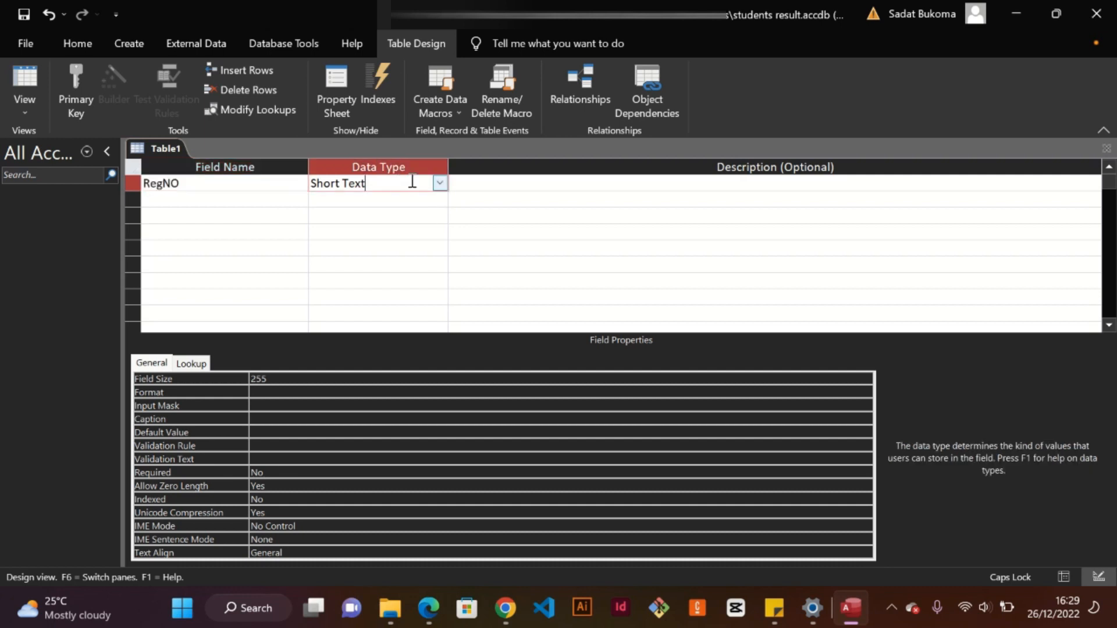
pyautogui.click(439, 184)
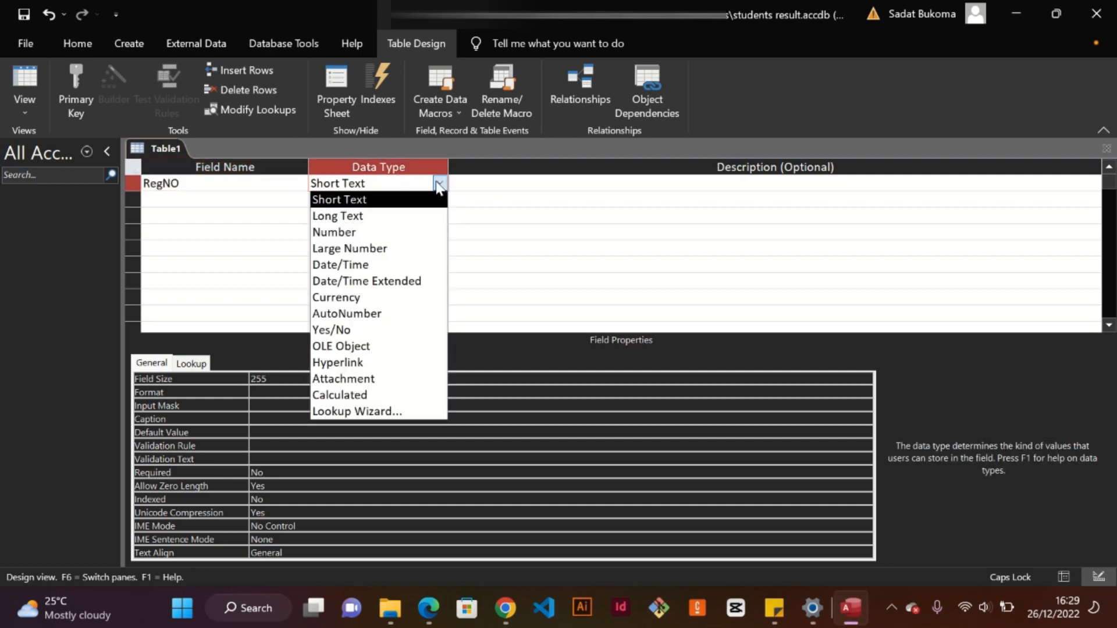
pyautogui.click(396, 315)
# Step: Copy the NAME heading from the Word table into Access as the second field, accepting the reserved word with Short Text
pyautogui.click(247, 197)
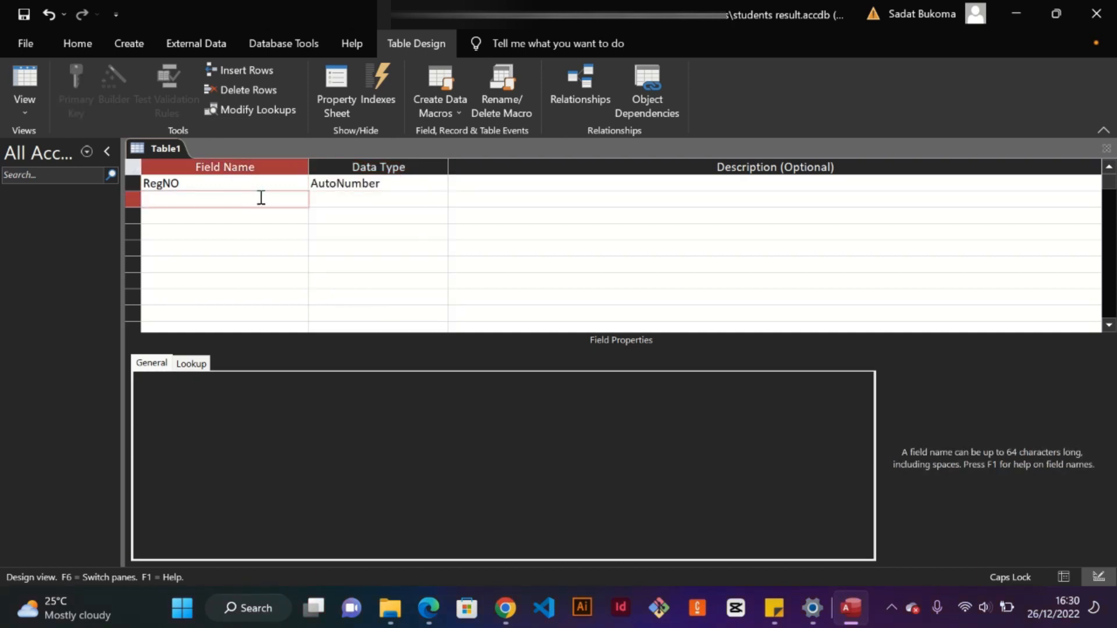
pyautogui.hotkey('alt', 'Tab')
pyautogui.scroll(2, 325, 244)
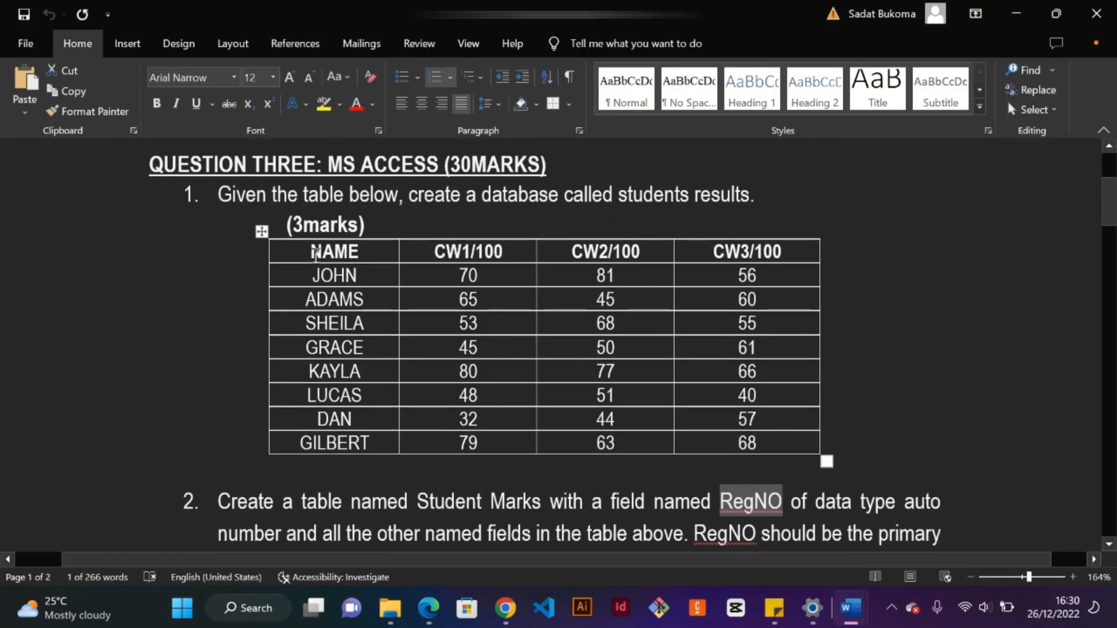
pyautogui.moveTo(310, 251); pyautogui.dragTo(357, 253)
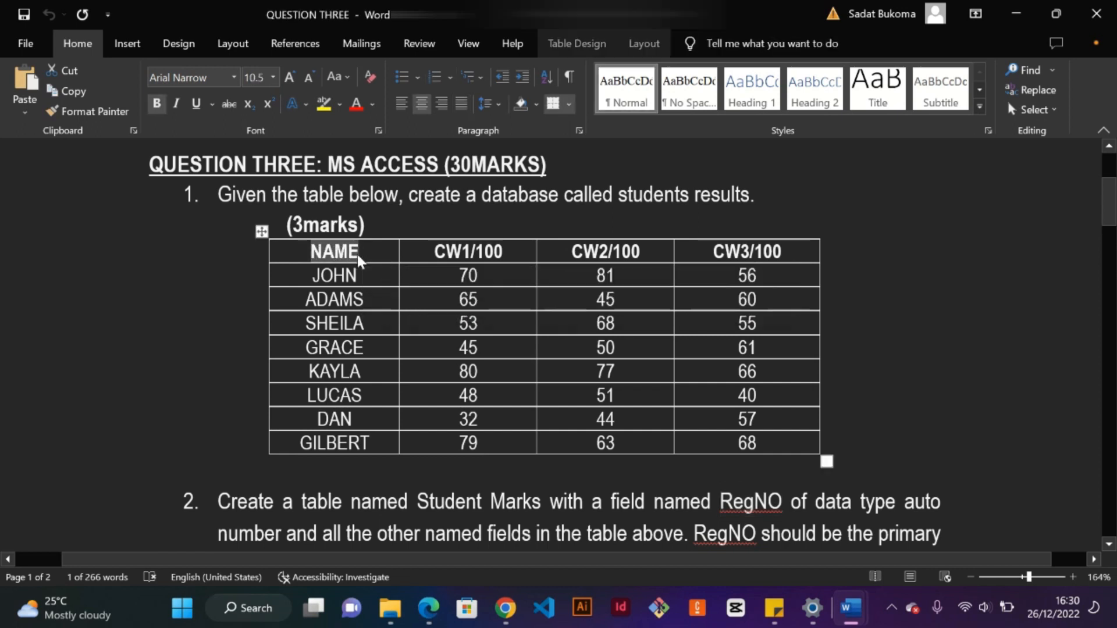
pyautogui.hotkey('alt', 'Tab')
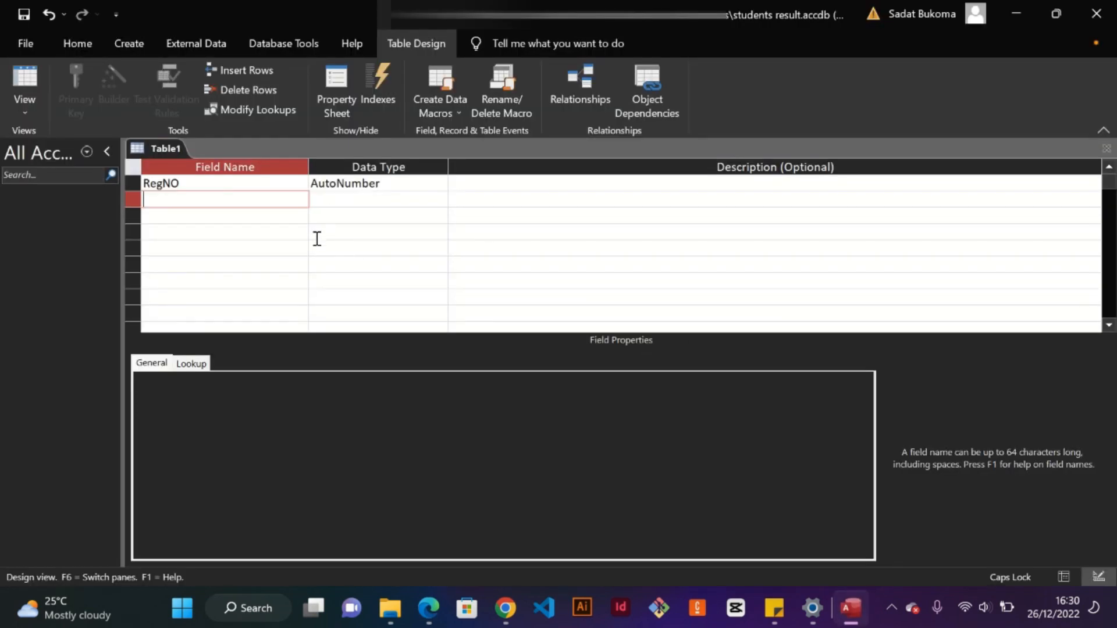
pyautogui.hotkey('ctrl', 'v')
pyautogui.click(362, 199)
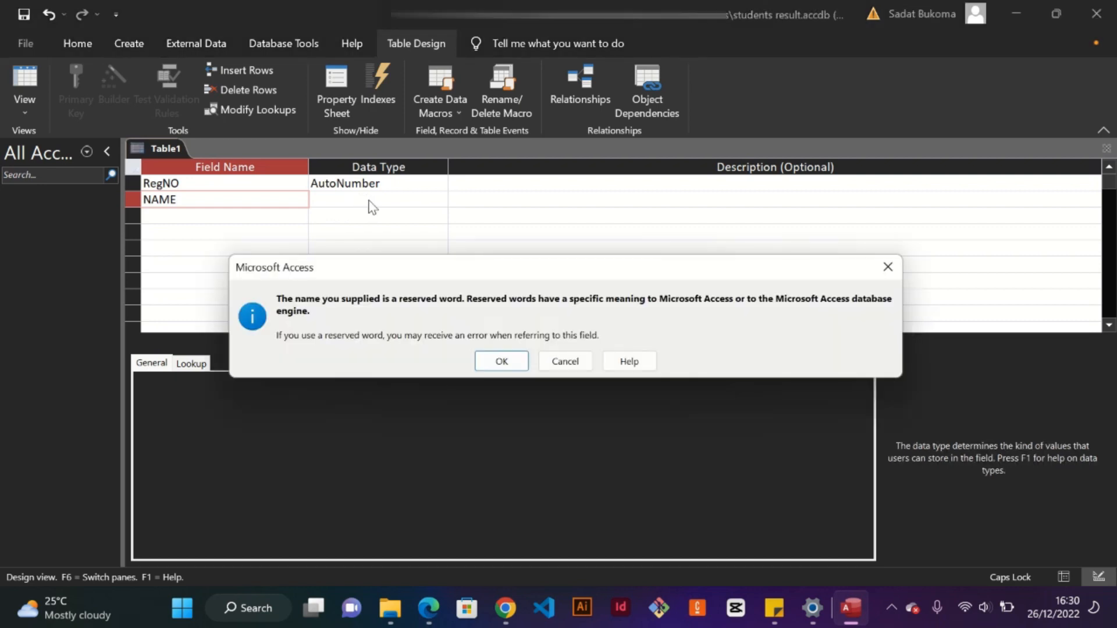
pyautogui.click(501, 362)
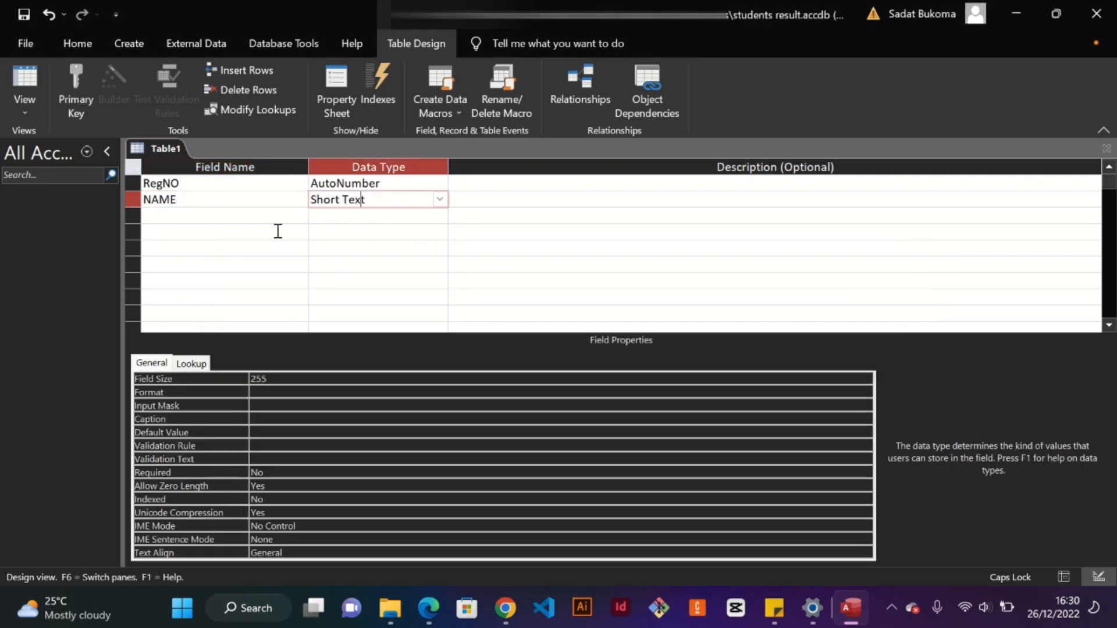
# Step: Copy the CW1/100 heading from the Word table into Access as the third field and set its data type to Number
pyautogui.click(271, 218)
pyautogui.hotkey('alt', 'Tab')
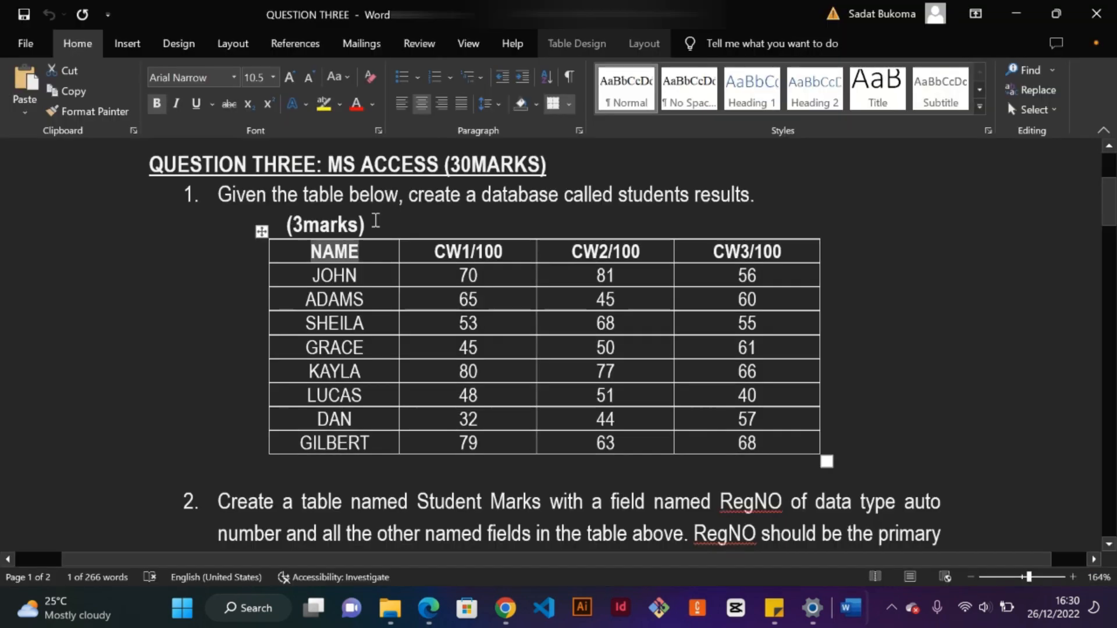
pyautogui.moveTo(435, 250); pyautogui.dragTo(506, 252)
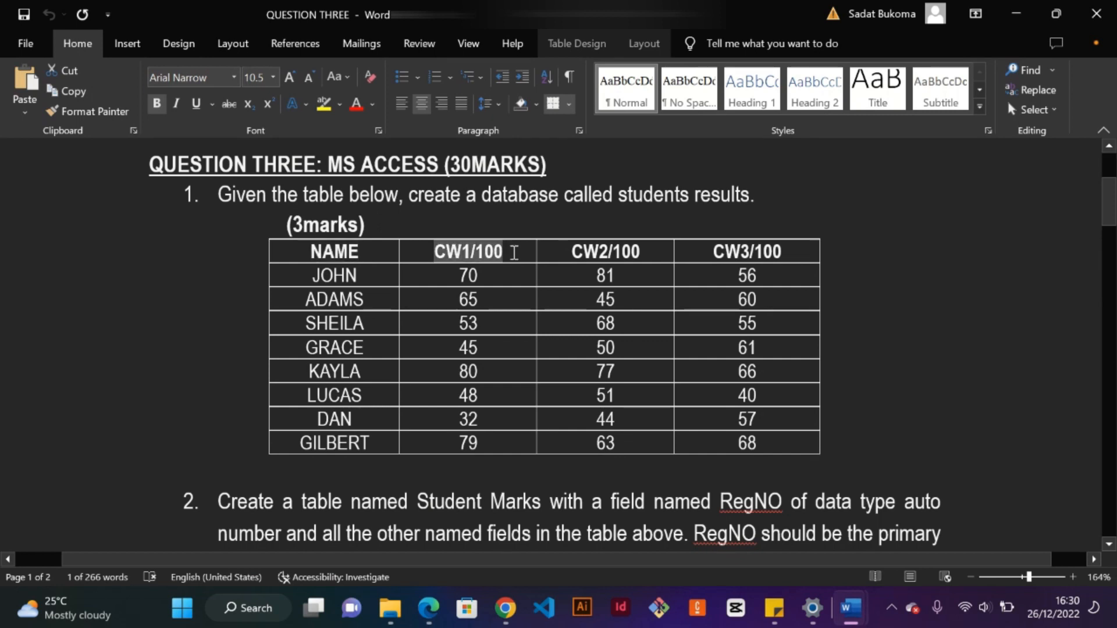
pyautogui.hotkey('ctrl', 'c')
pyautogui.hotkey('alt', 'Tab')
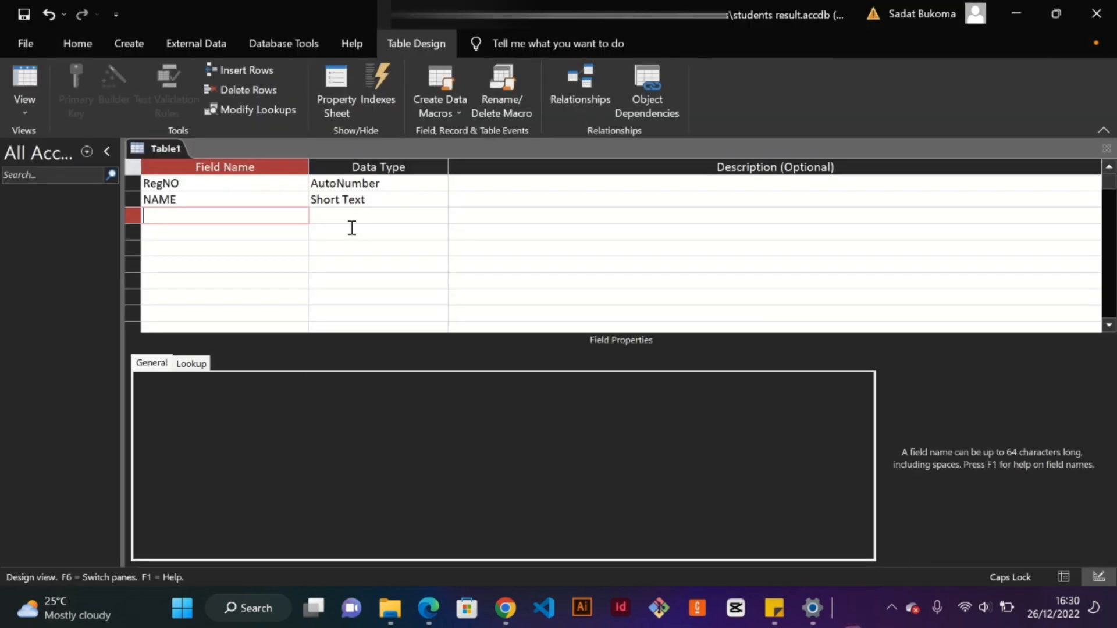
pyautogui.hotkey('ctrl', 'v')
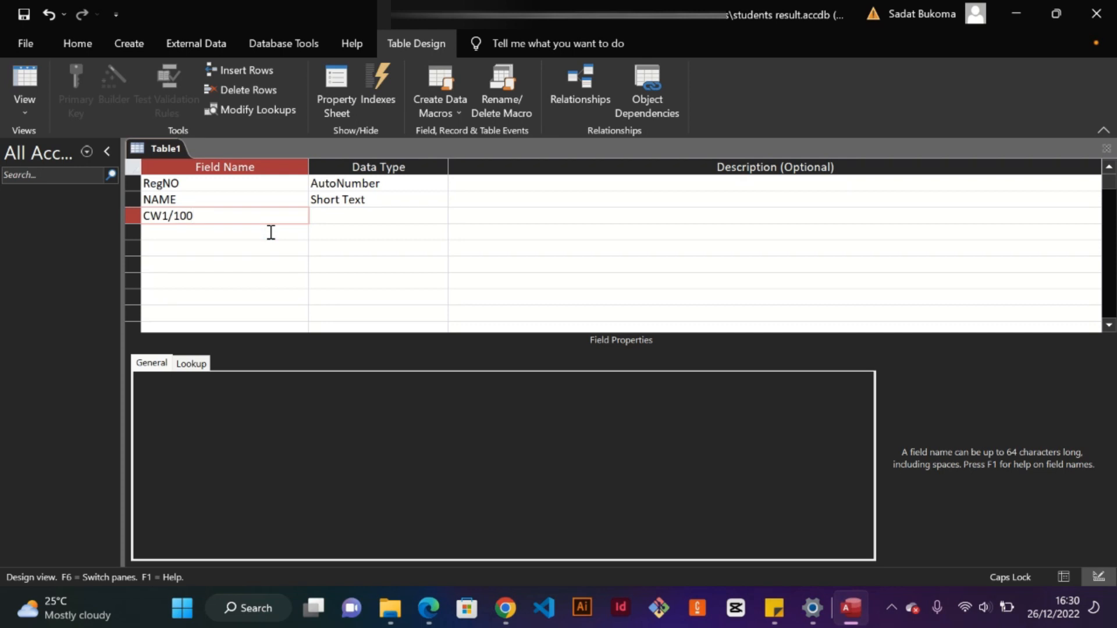
pyautogui.press('Tab')
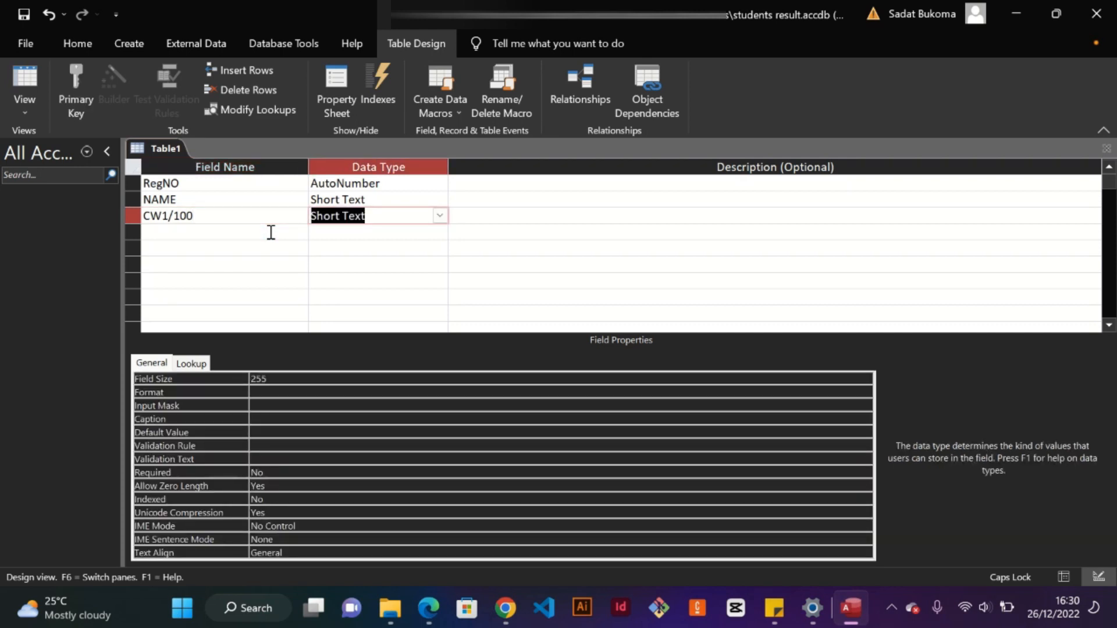
pyautogui.click(440, 215)
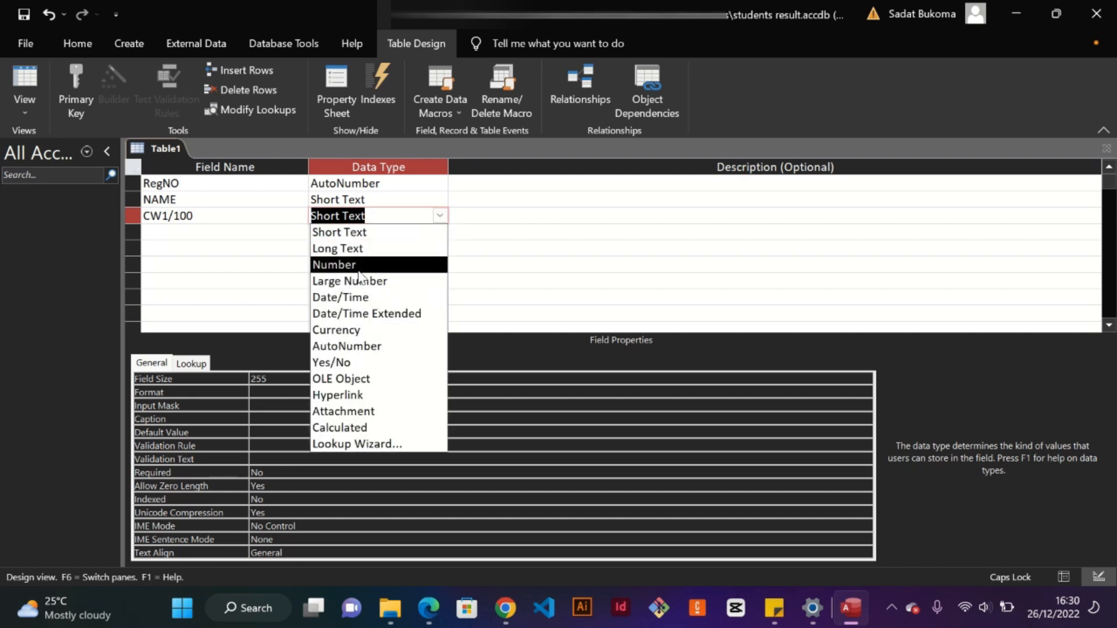
pyautogui.click(342, 264)
# Step: Add a fourth field named CW2/100 by adapting the copied heading, and set its data type to Number
pyautogui.click(269, 232)
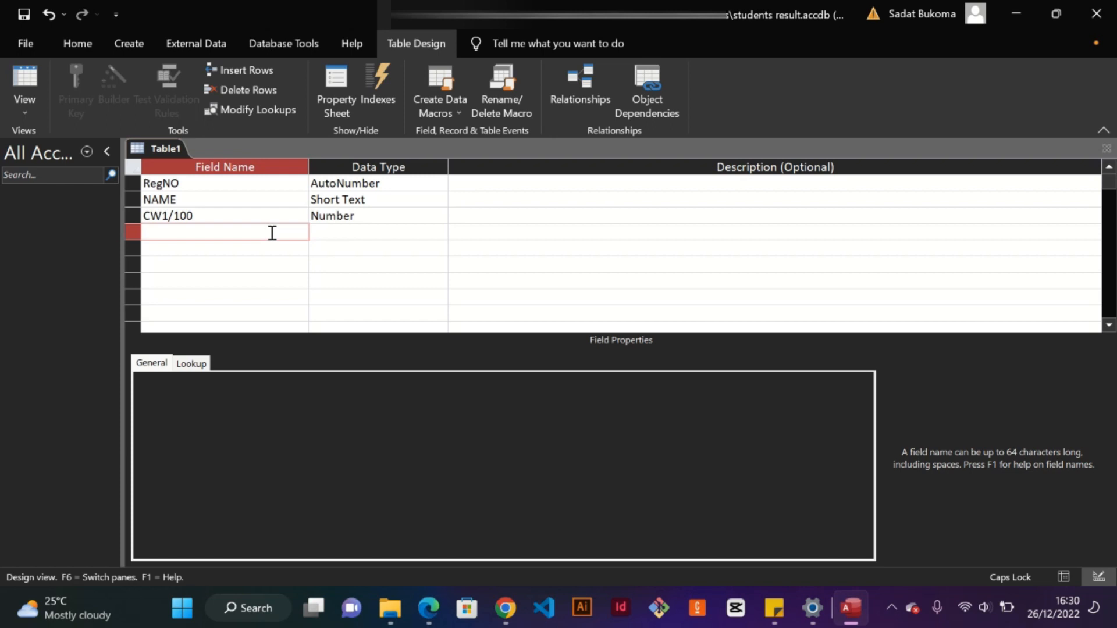
pyautogui.hotkey('ctrl', 'v')
pyautogui.press('BackSpace')
pyautogui.write('2')
pyautogui.press('Tab')
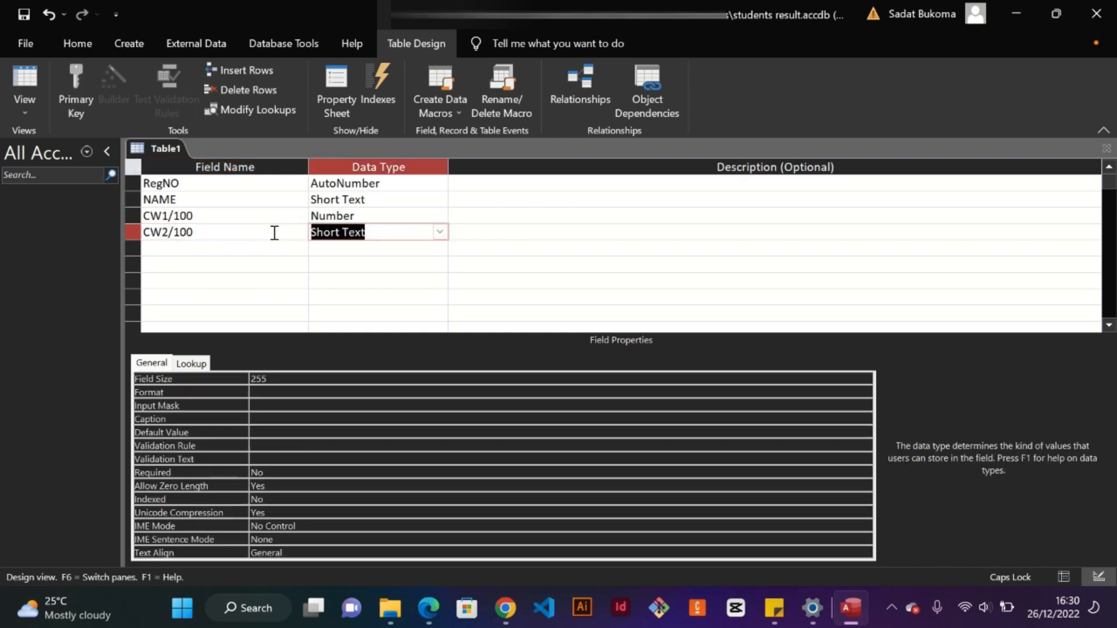
pyautogui.click(439, 231)
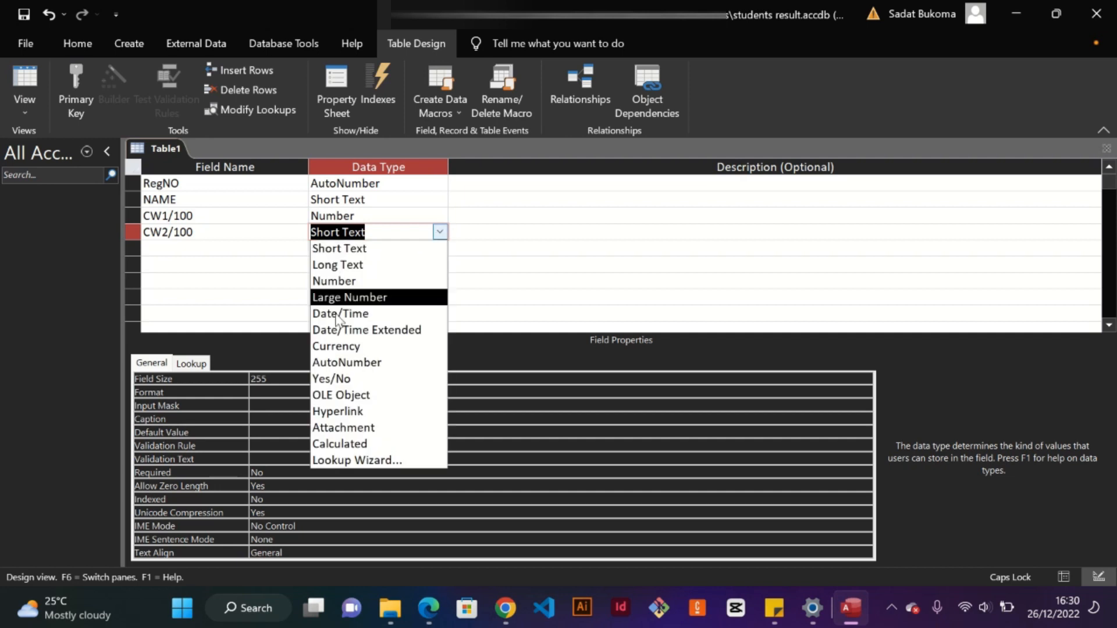
pyautogui.click(361, 281)
# Step: Add a fifth field named CW3/100 by adapting the copied heading, and set its data type to Number
pyautogui.click(268, 249)
pyautogui.hotkey('ctrl', 'v')
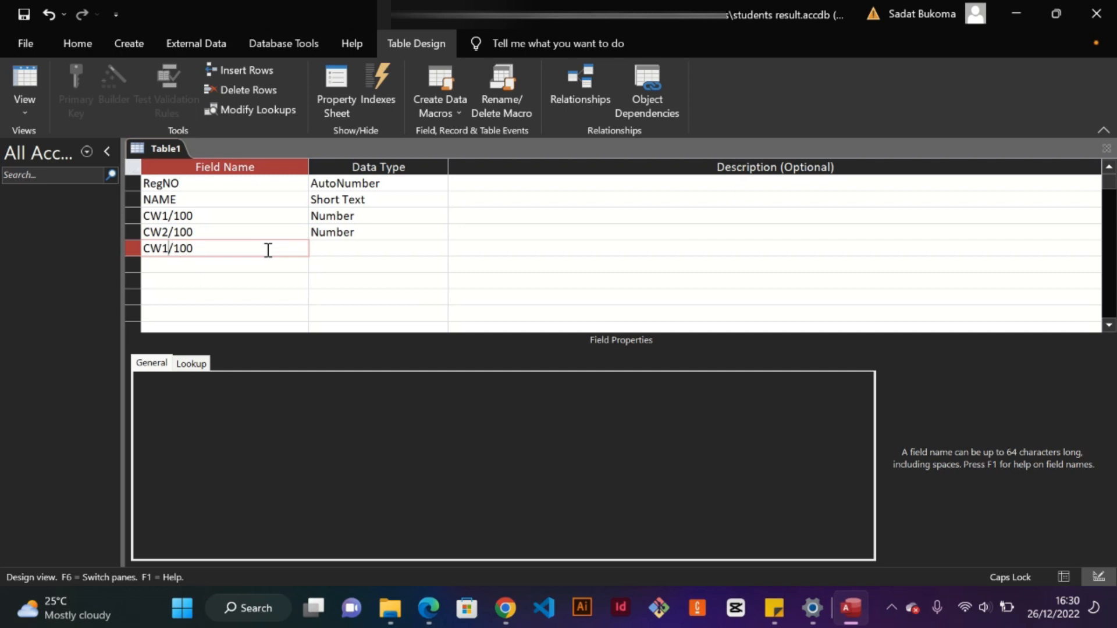
pyautogui.press('BackSpace')
pyautogui.write('3')
pyautogui.press('Tab')
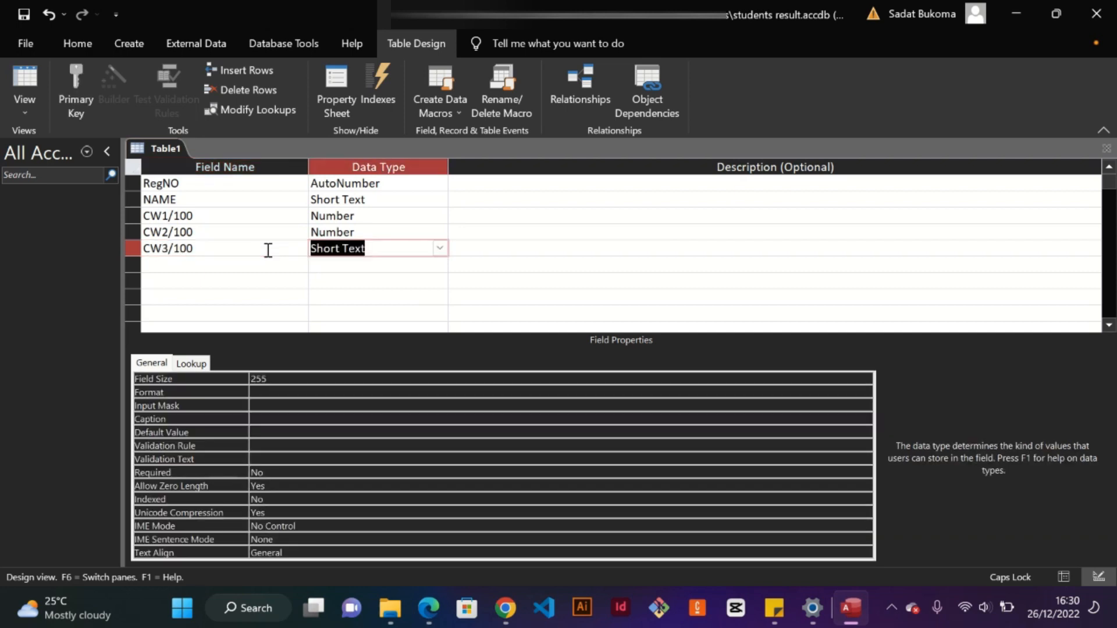
pyautogui.click(439, 249)
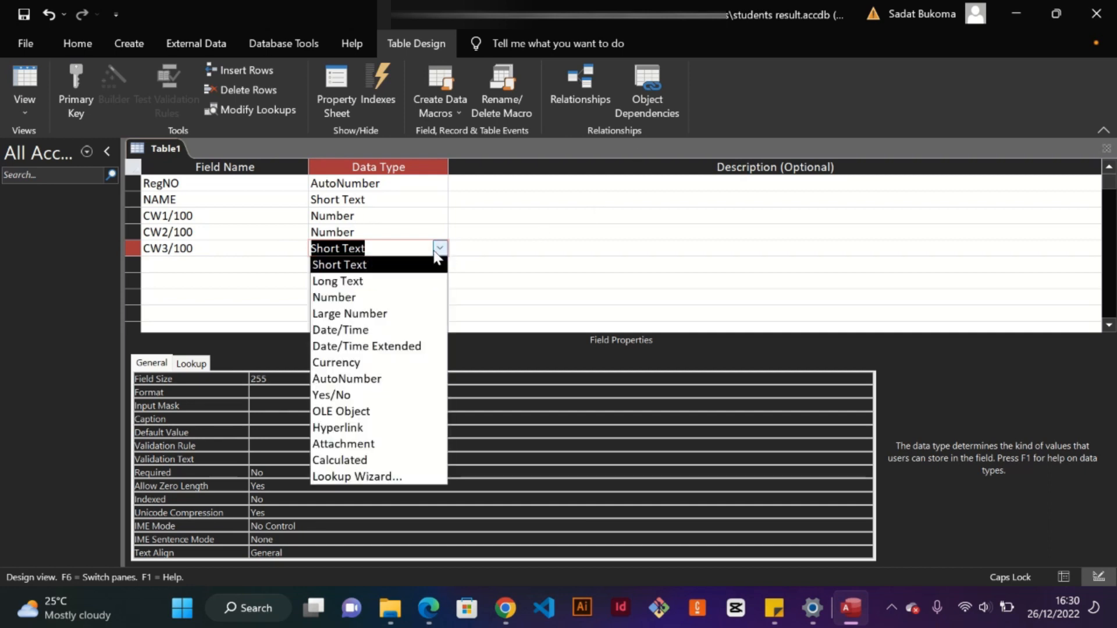
pyautogui.click(379, 297)
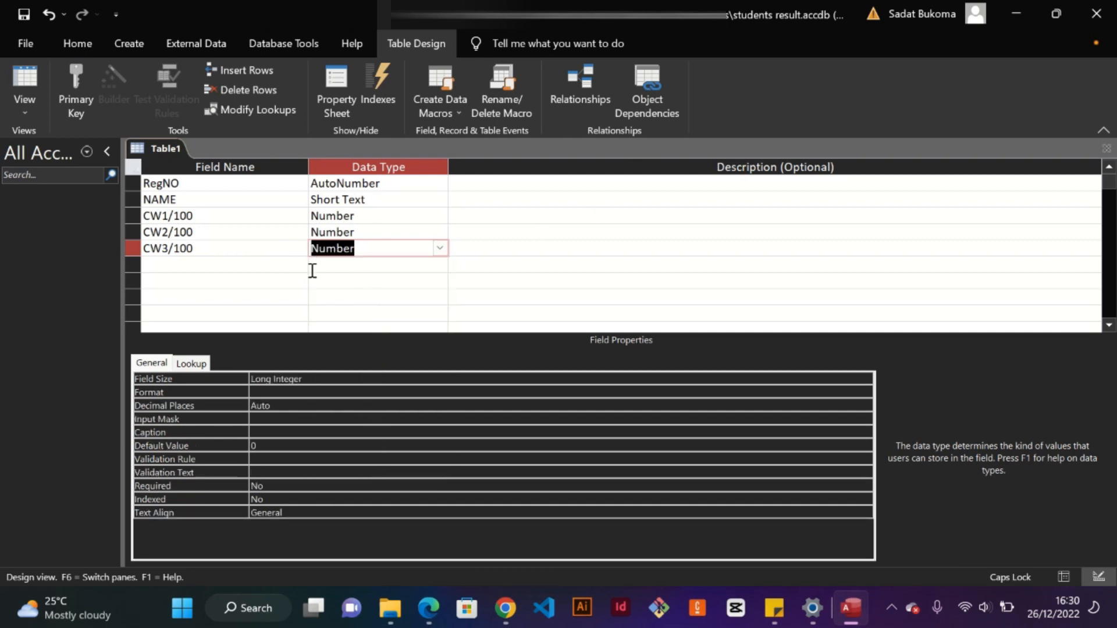
# Step: Try to save the table under the name Student Marks, copied from question 2 in Word, and dismiss the primary key prompt
pyautogui.hotkey('ctrl', 's')
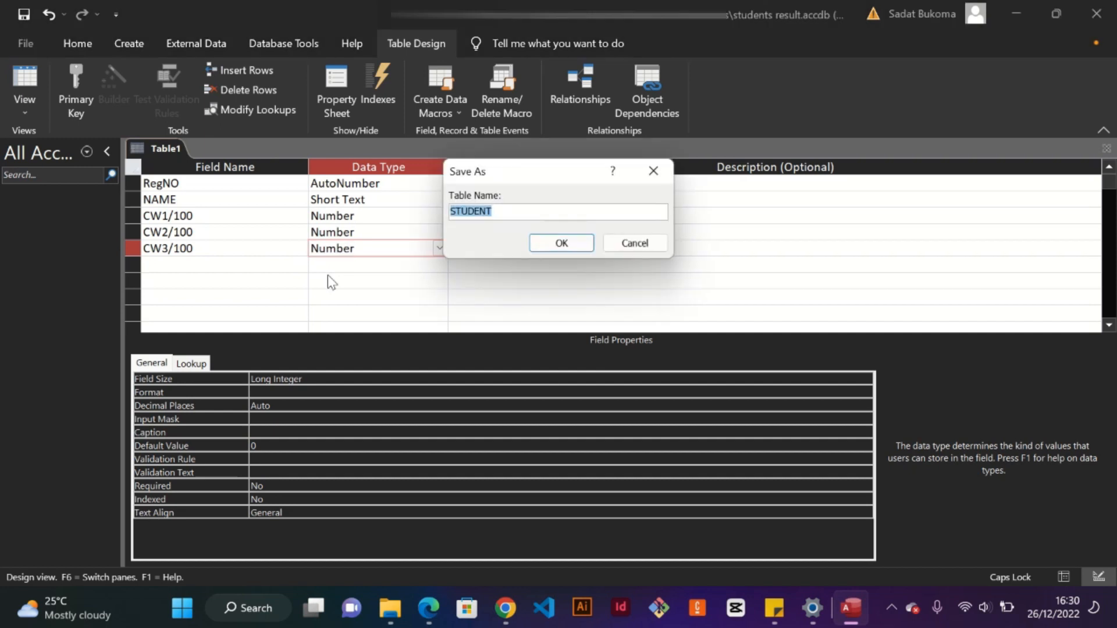
pyautogui.write('STUDENT')
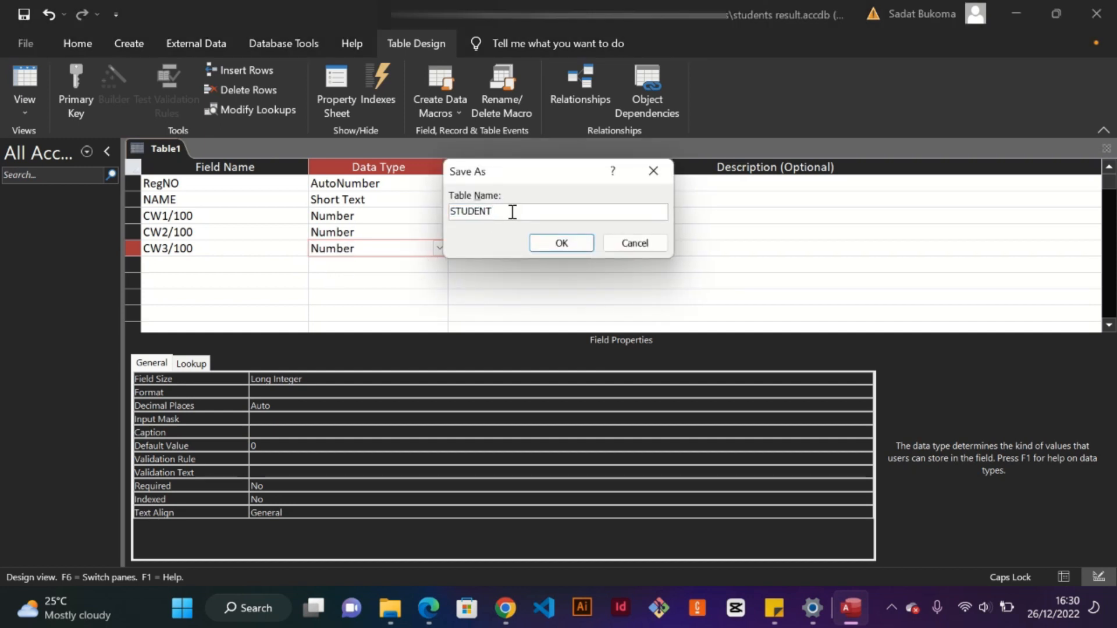
pyautogui.hotkey('alt', 'Tab')
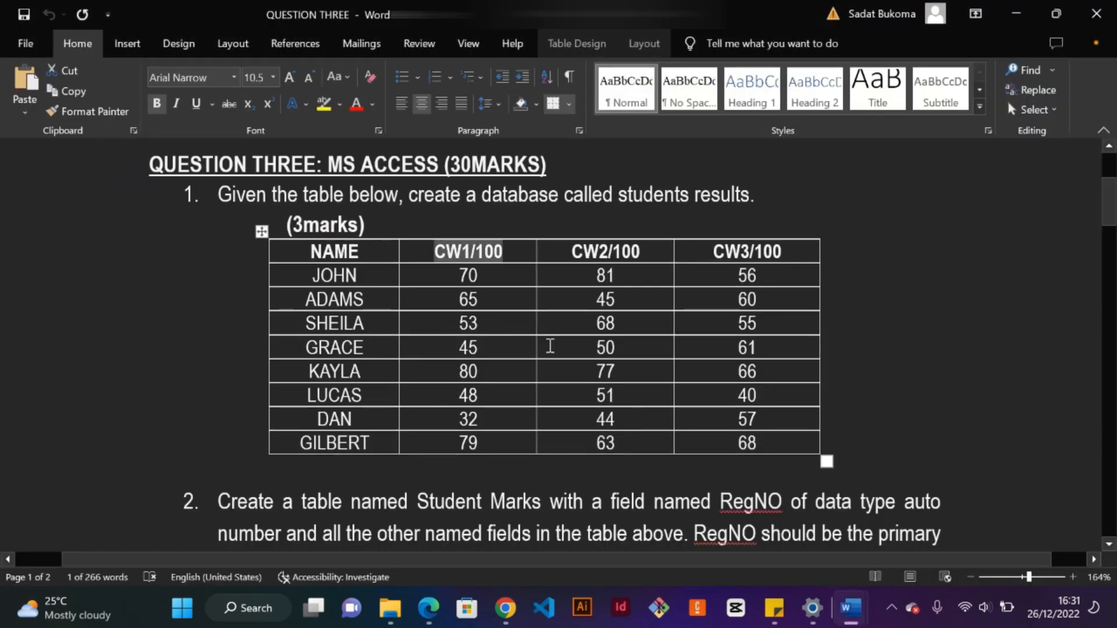
pyautogui.scroll(-2, 550, 346)
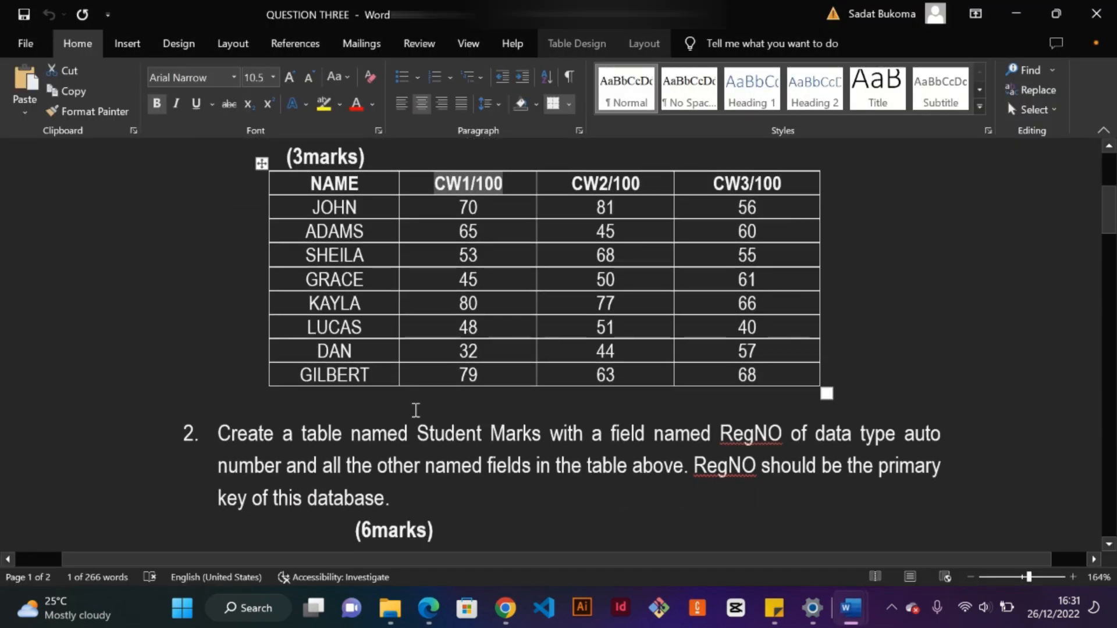
pyautogui.moveTo(416, 433); pyautogui.dragTo(535, 436)
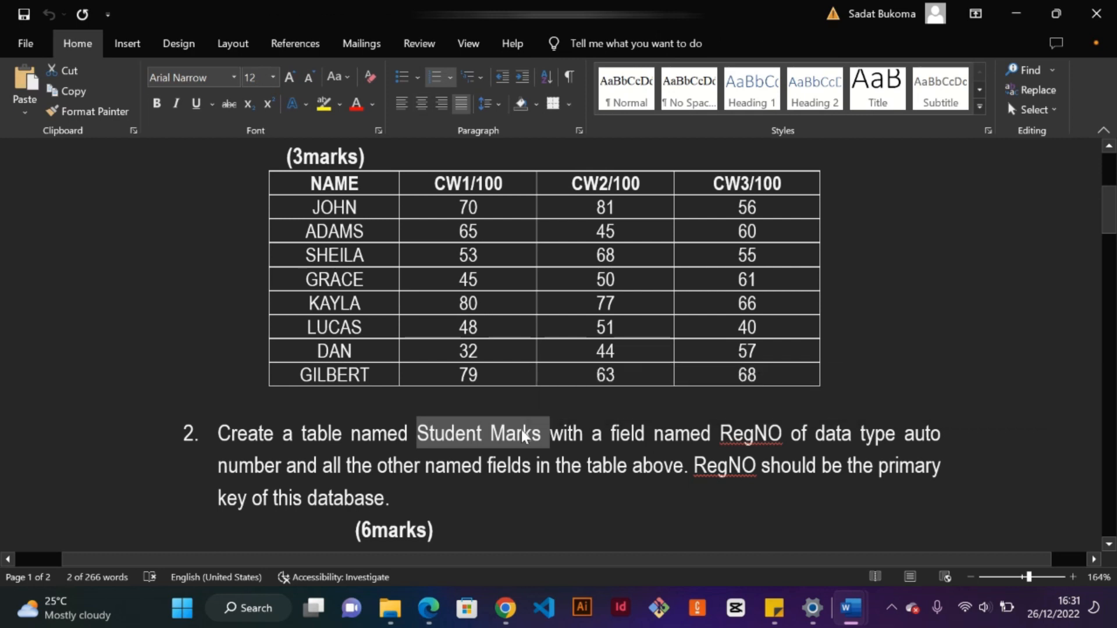
pyautogui.hotkey('alt', 'Tab')
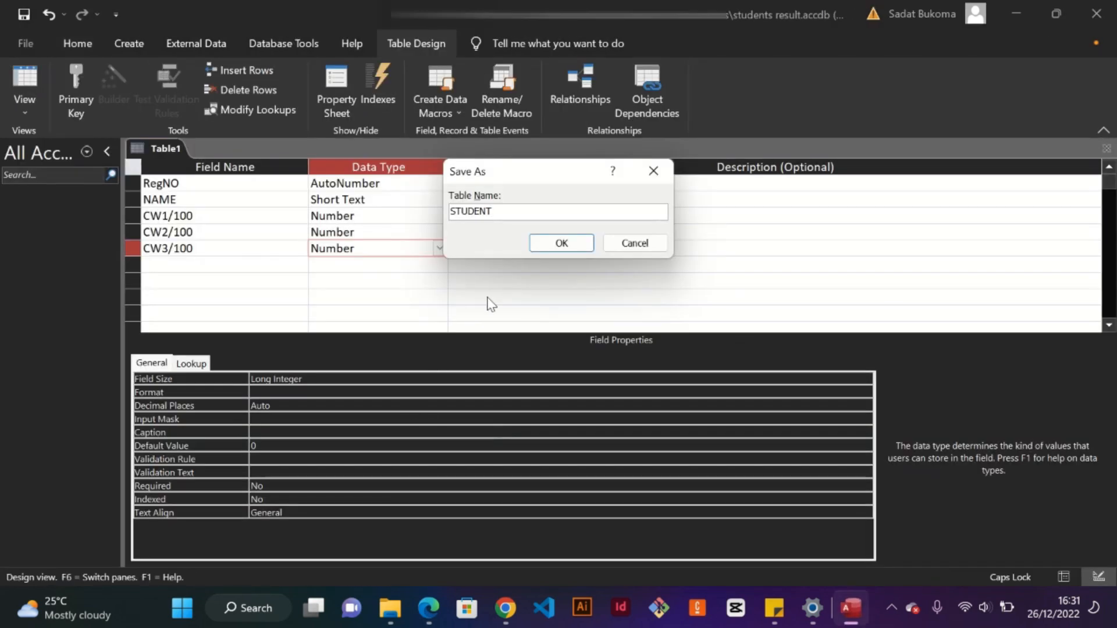
pyautogui.hotkey('ctrl', 'a')
pyautogui.hotkey('ctrl', 'v')
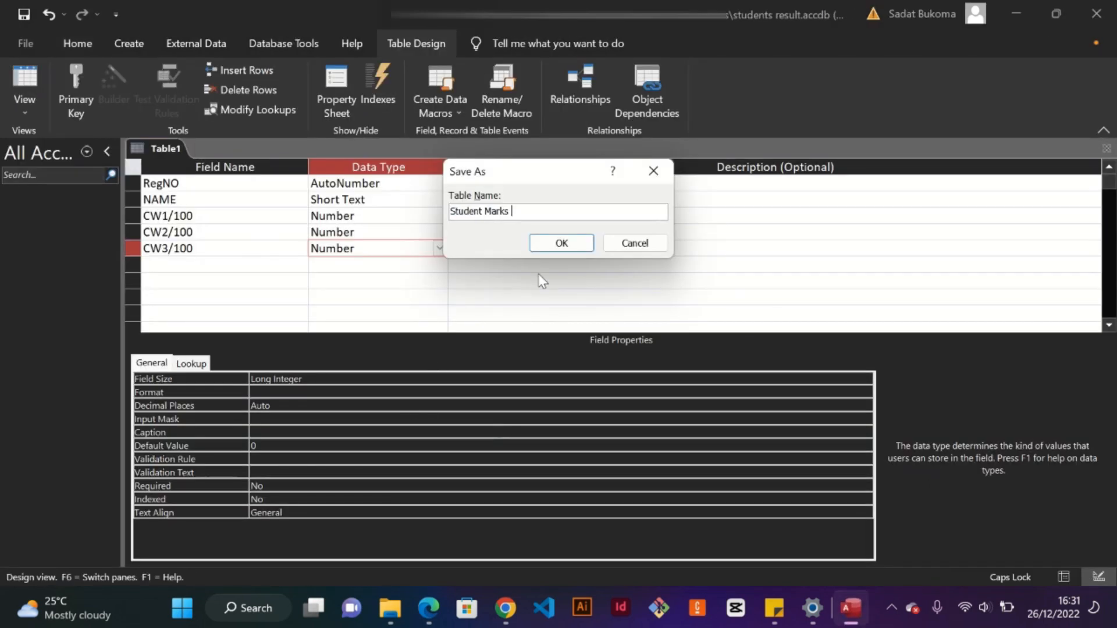
pyautogui.click(562, 244)
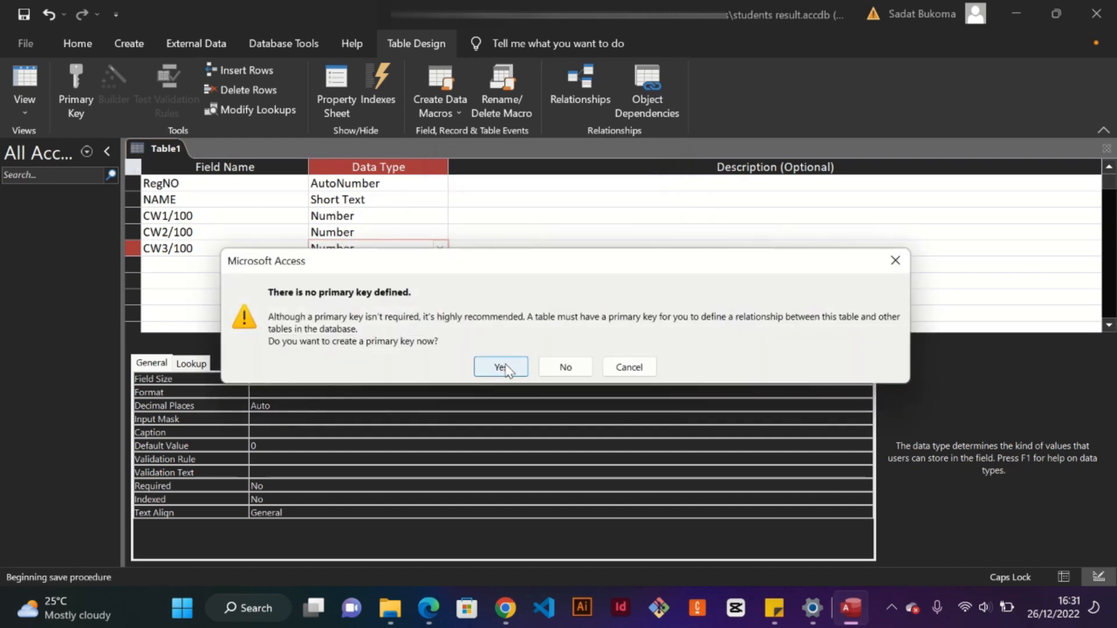
pyautogui.click(890, 264)
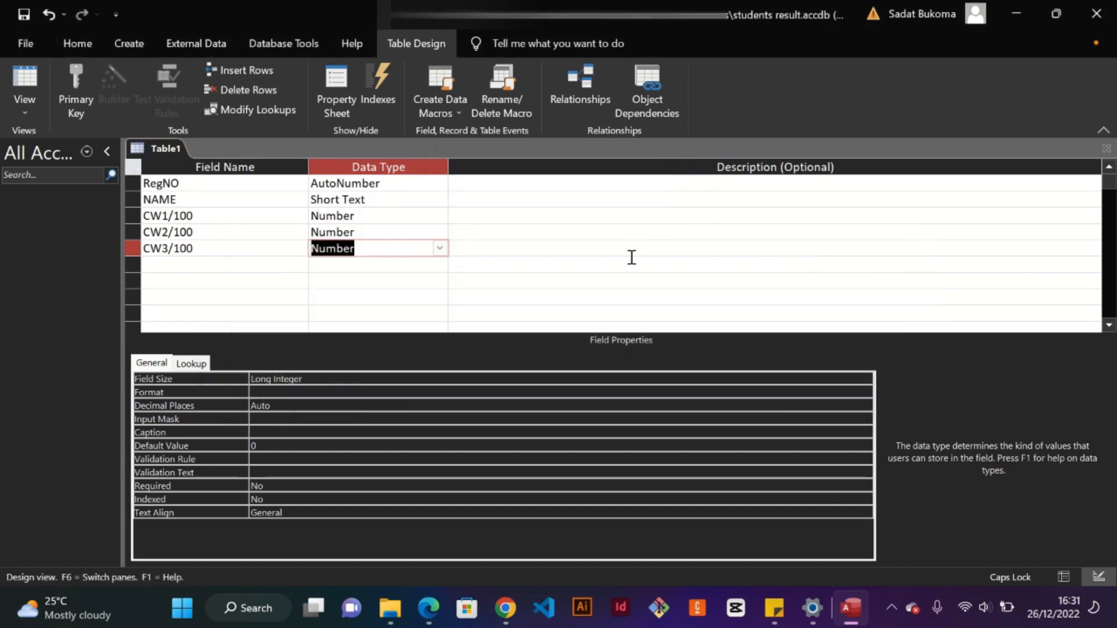
# Step: Set the RegNO field as the table's primary key
pyautogui.click(215, 182)
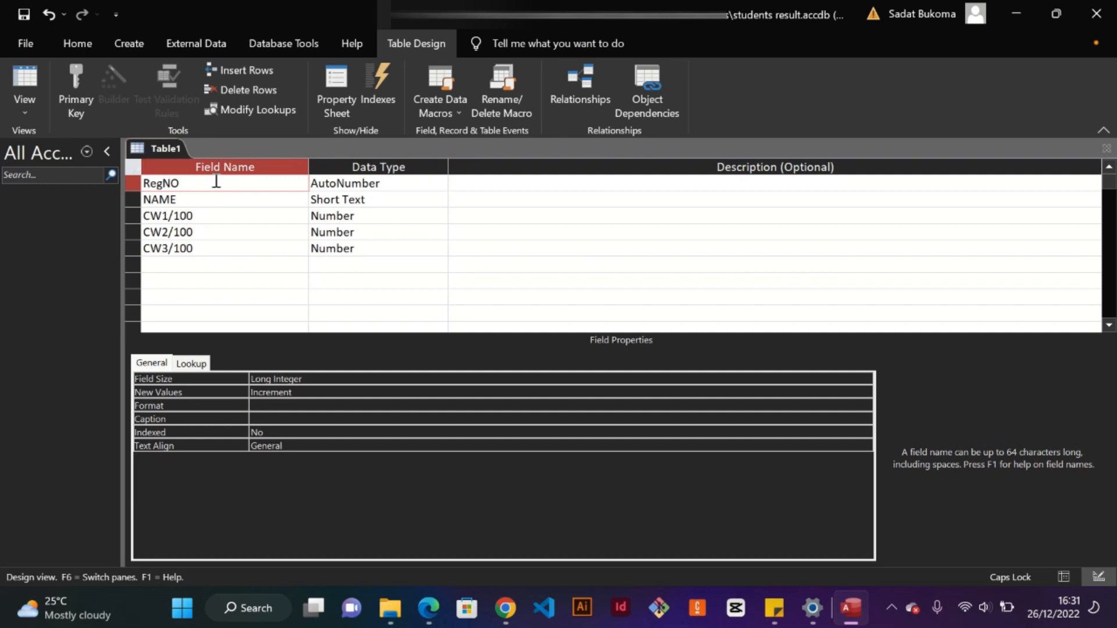
pyautogui.click(214, 200)
pyautogui.click(220, 184)
pyautogui.click(75, 86)
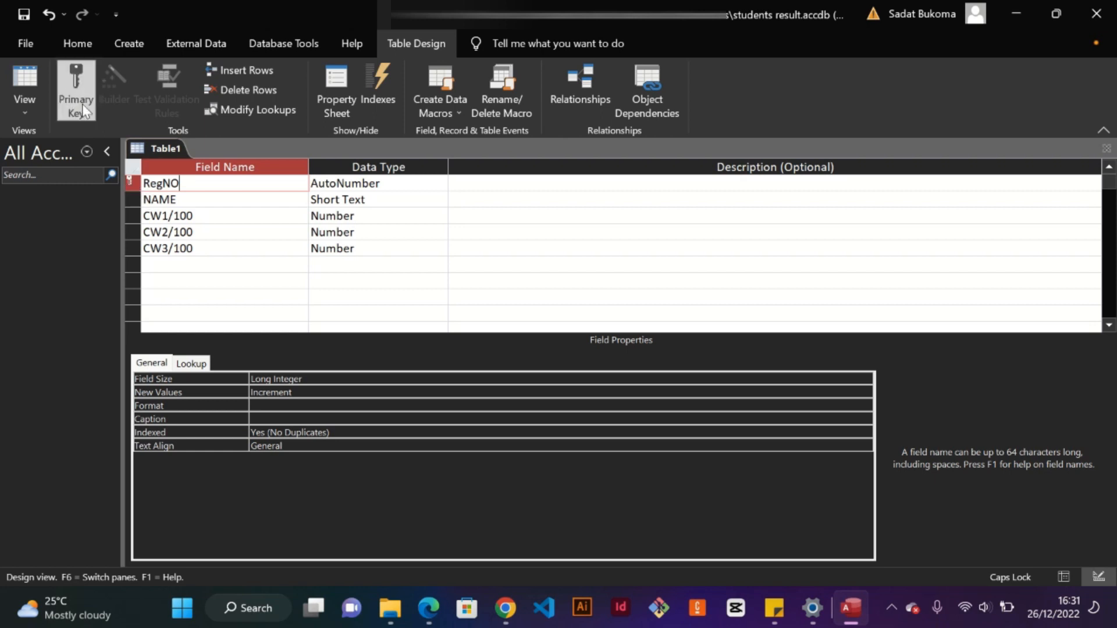
# Step: Save the table as Student Marks
pyautogui.click(213, 204)
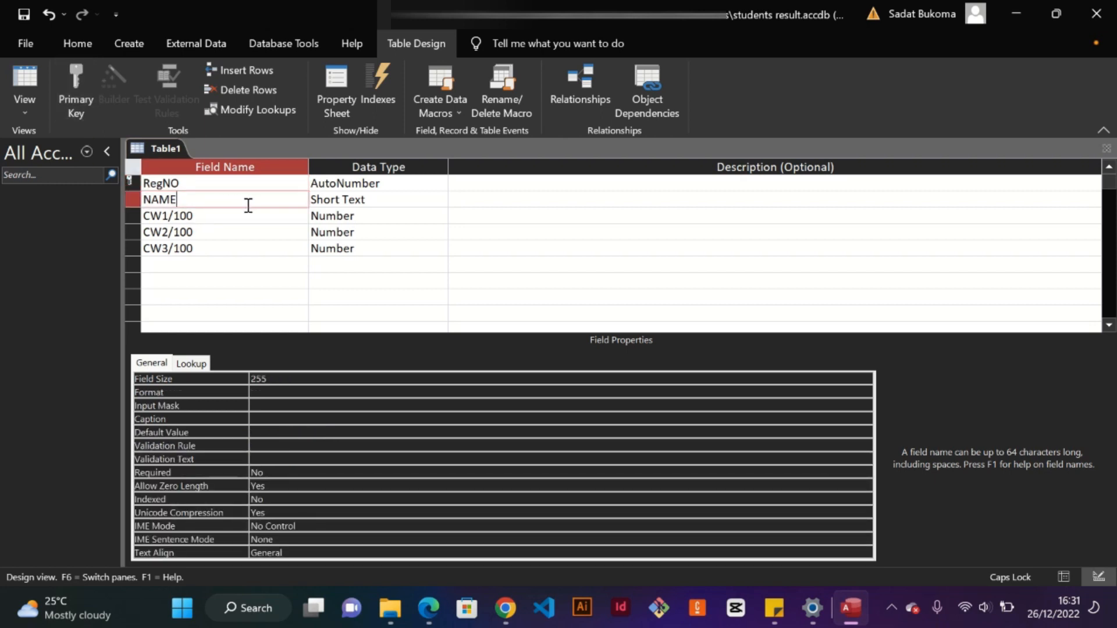
pyautogui.hotkey('ctrl', 's')
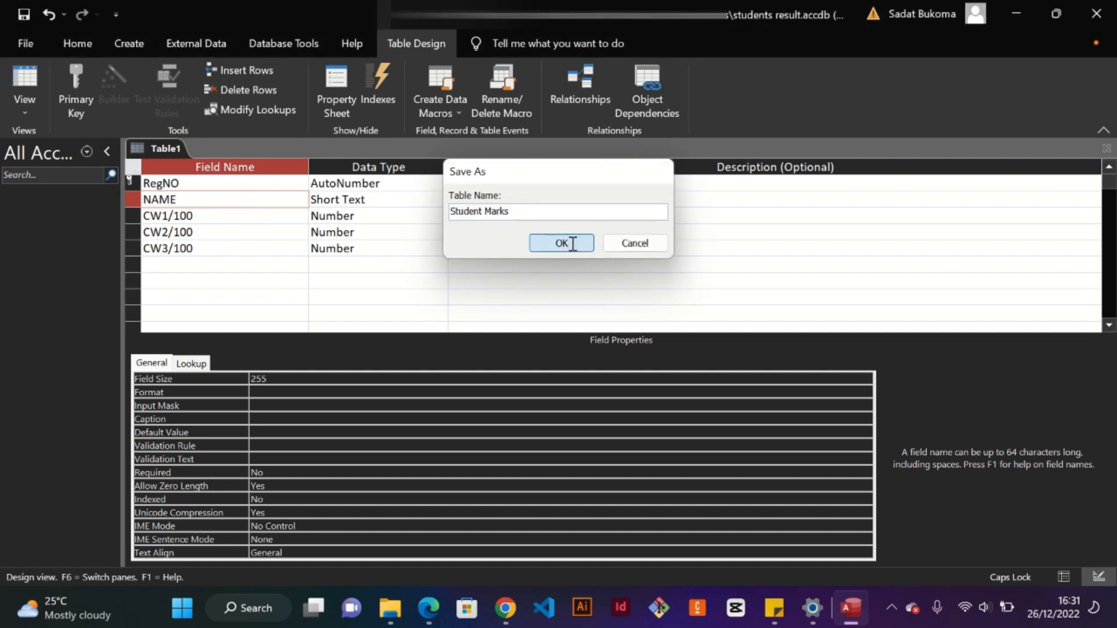
pyautogui.click(573, 243)
pyautogui.click(192, 232)
pyautogui.click(210, 206)
pyautogui.click(219, 246)
pyautogui.click(201, 202)
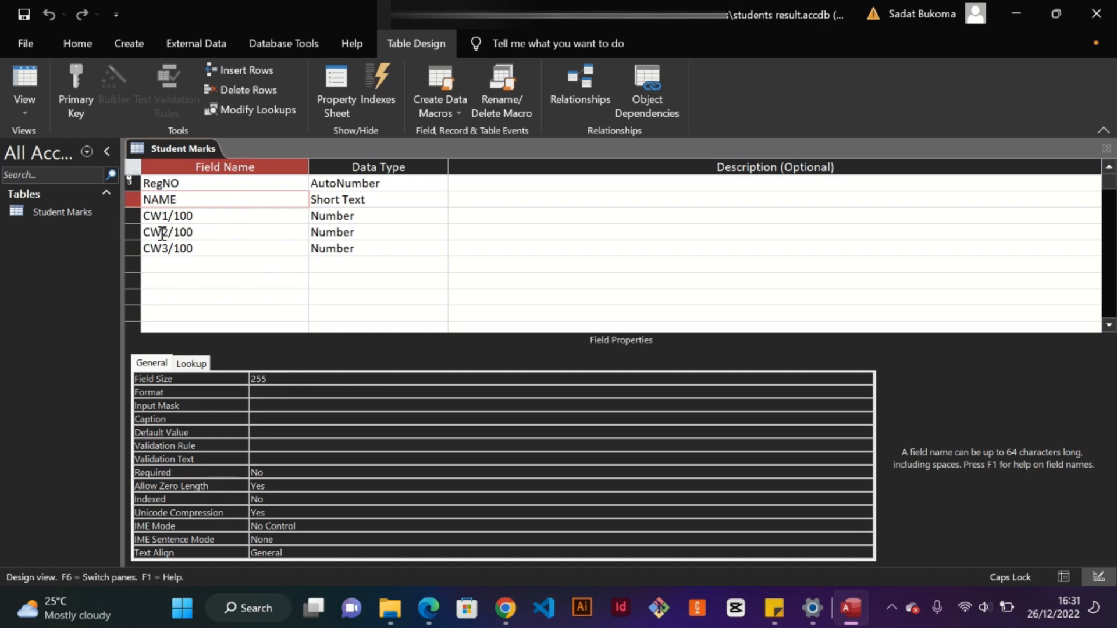
pyautogui.click(217, 183)
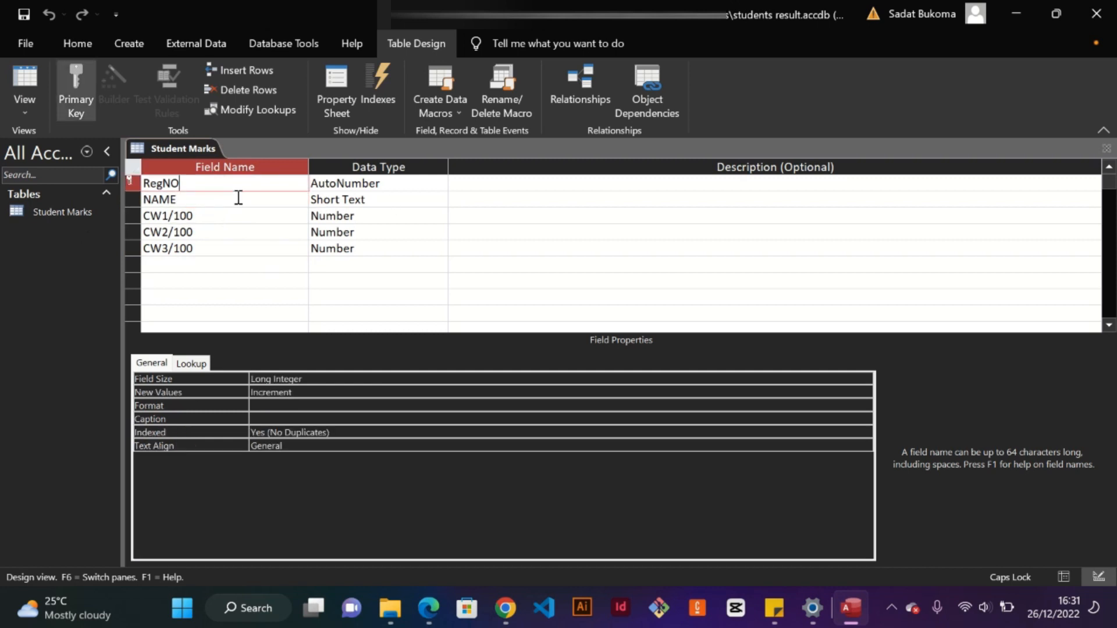
pyautogui.click(81, 211)
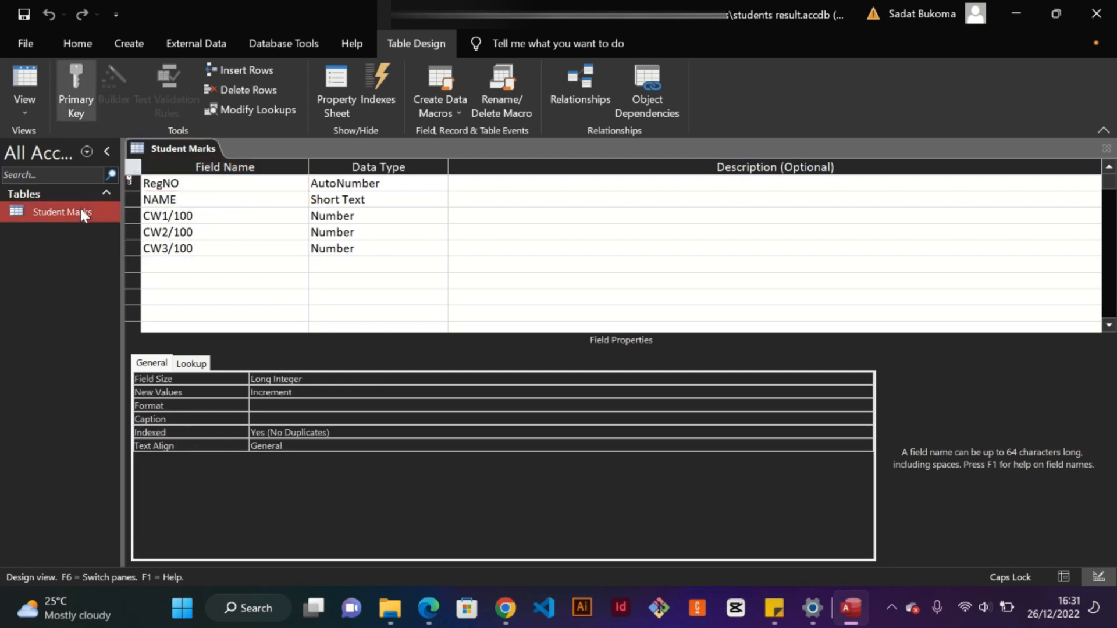
# Step: Read question 3 in the Word document, then return to Access and close the Student Marks table design
pyautogui.hotkey('alt', 'Tab')
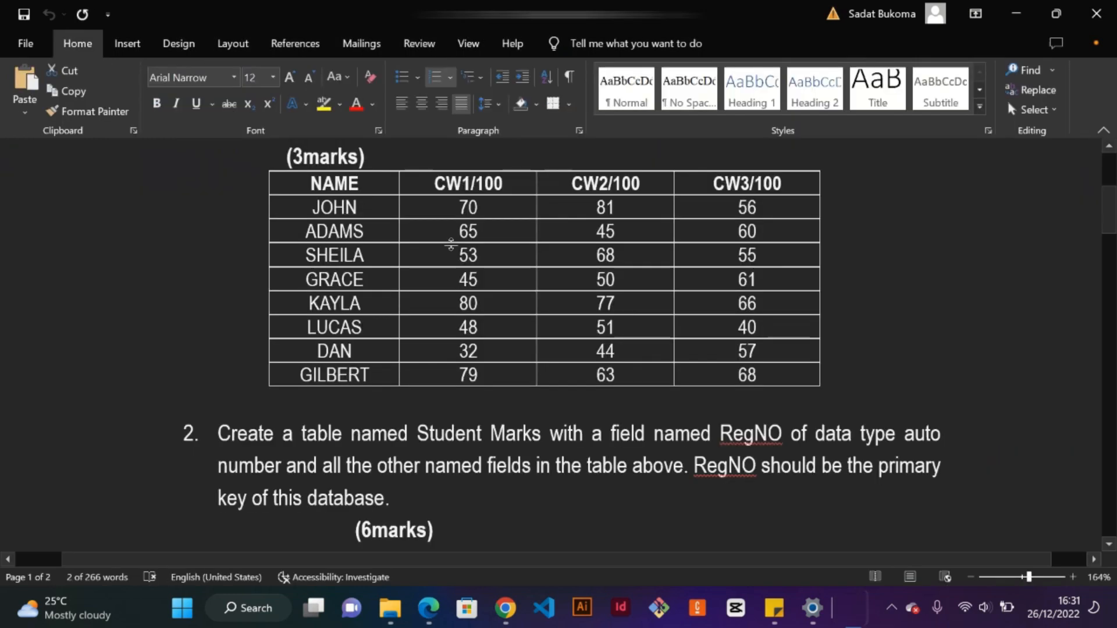
pyautogui.scroll(-3, 481, 285)
pyautogui.scroll(-1, 481, 285)
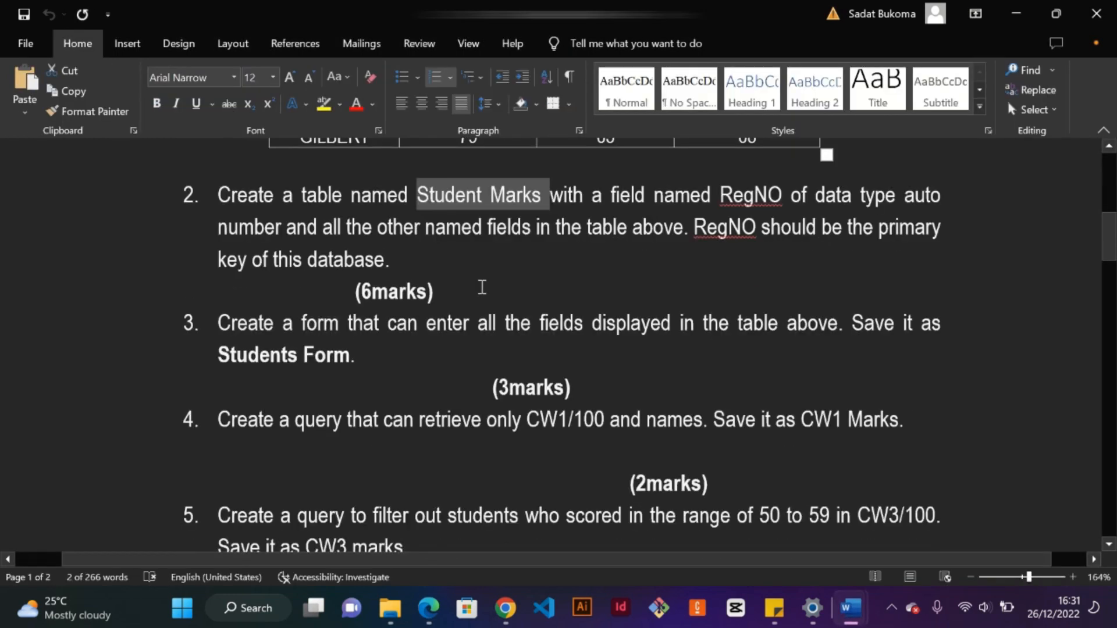
pyautogui.hotkey('alt', 'Tab')
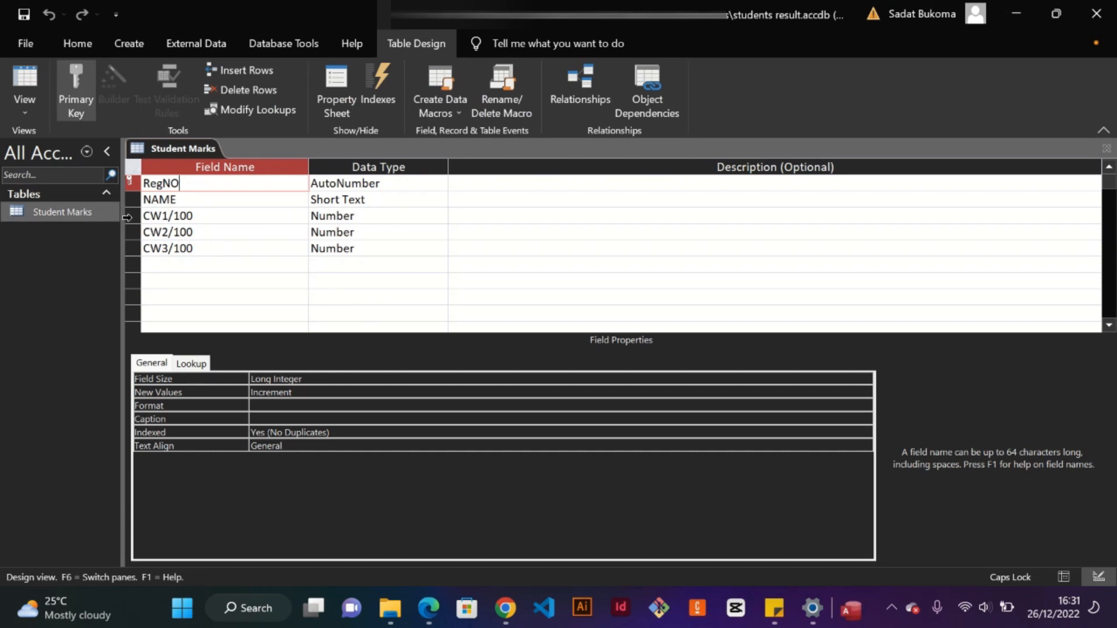
pyautogui.click(129, 43)
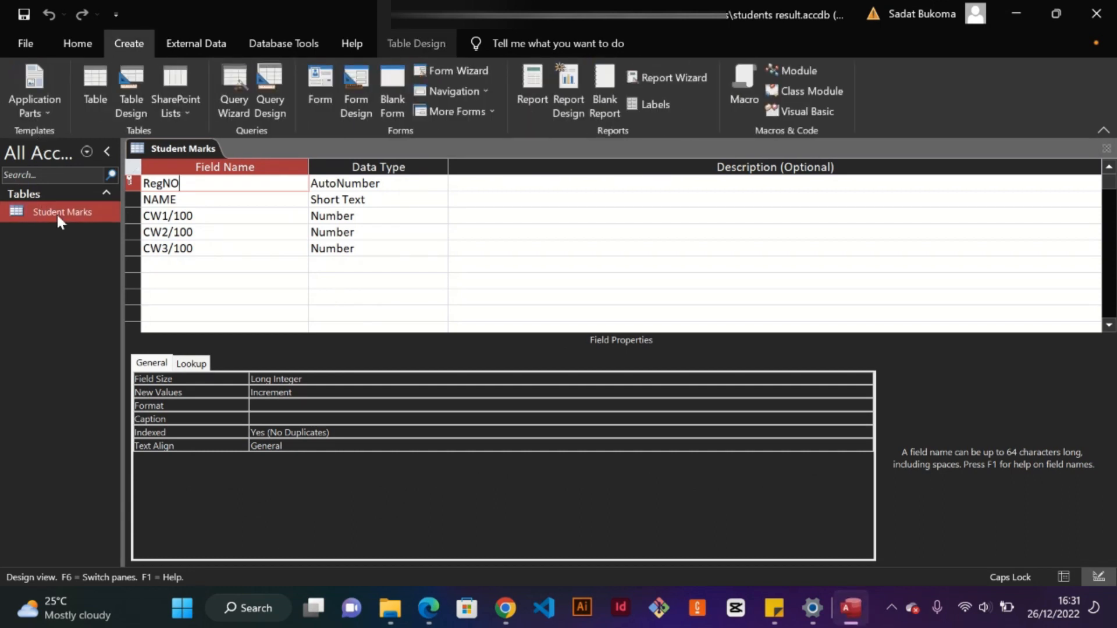
pyautogui.click(1105, 149)
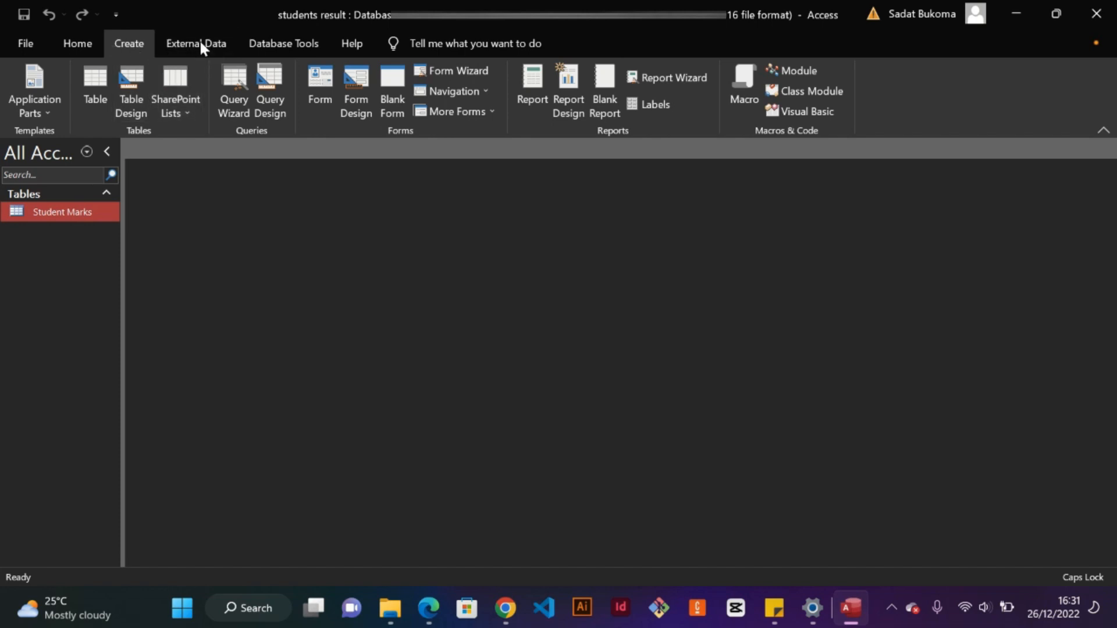
# Step: Start a new form with the Form Wizard, including all Student Marks fields and keeping the default layout
pyautogui.click(474, 68)
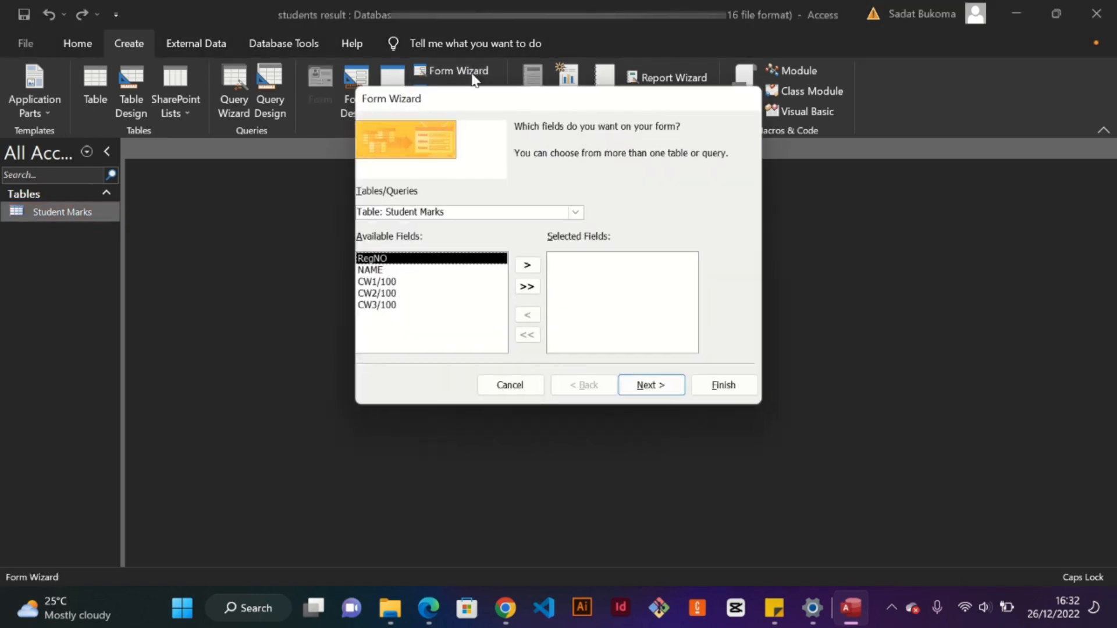
pyautogui.click(526, 287)
pyautogui.click(650, 384)
pyautogui.click(650, 387)
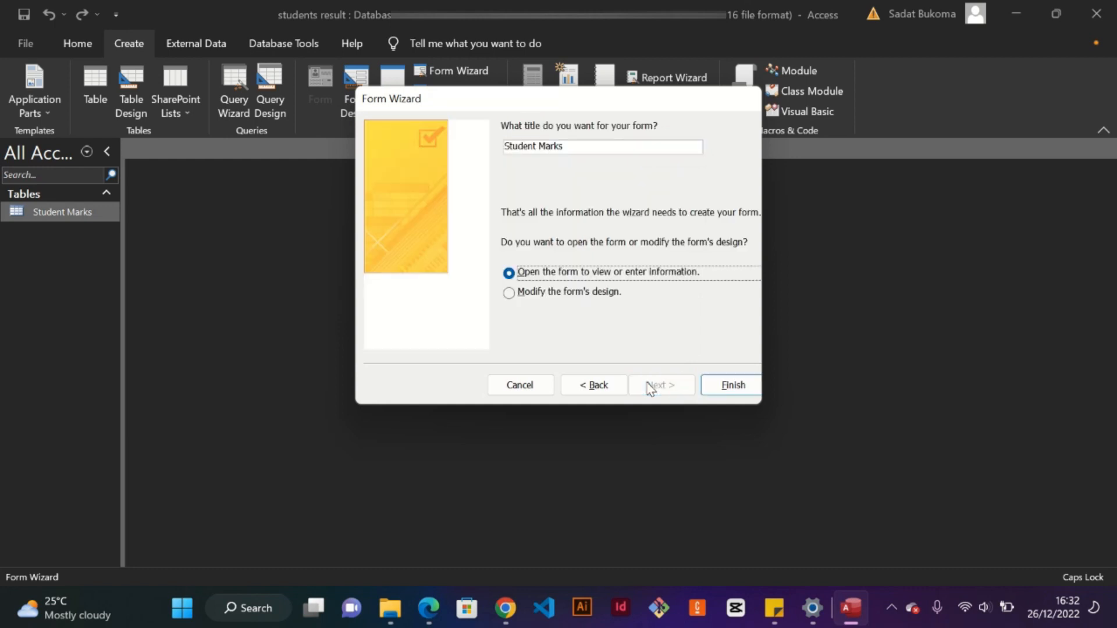
# Step: Title the form Students Form using the name copied from question 3 in Word, and finish the wizard with the option to modify its design
pyautogui.click(510, 292)
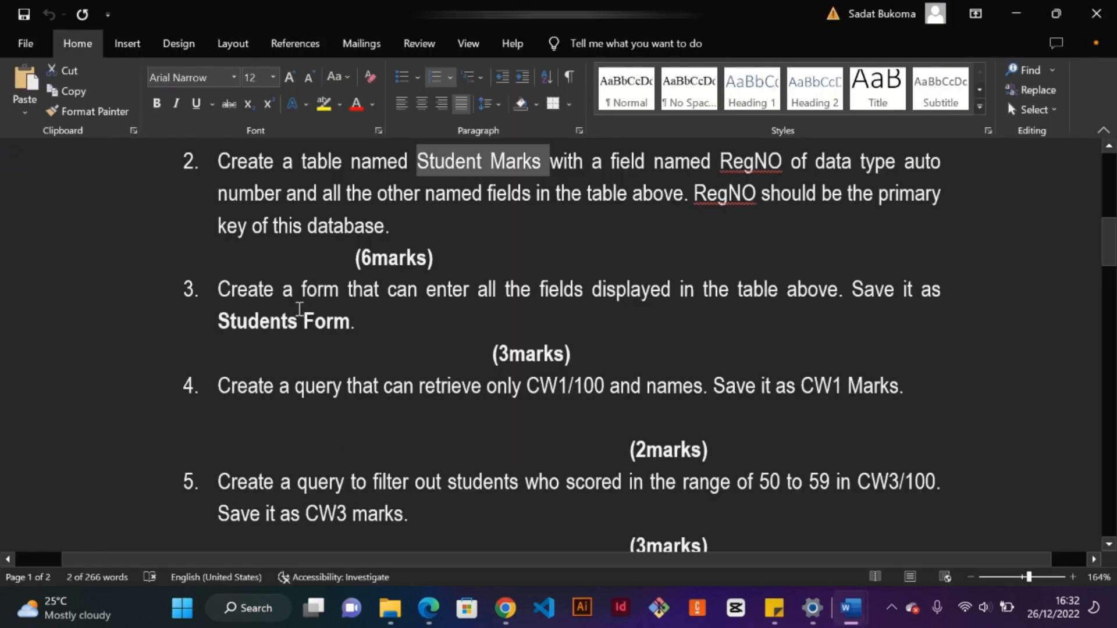
pyautogui.moveTo(223, 321); pyautogui.dragTo(353, 331)
pyautogui.hotkey('ctrl', 'c')
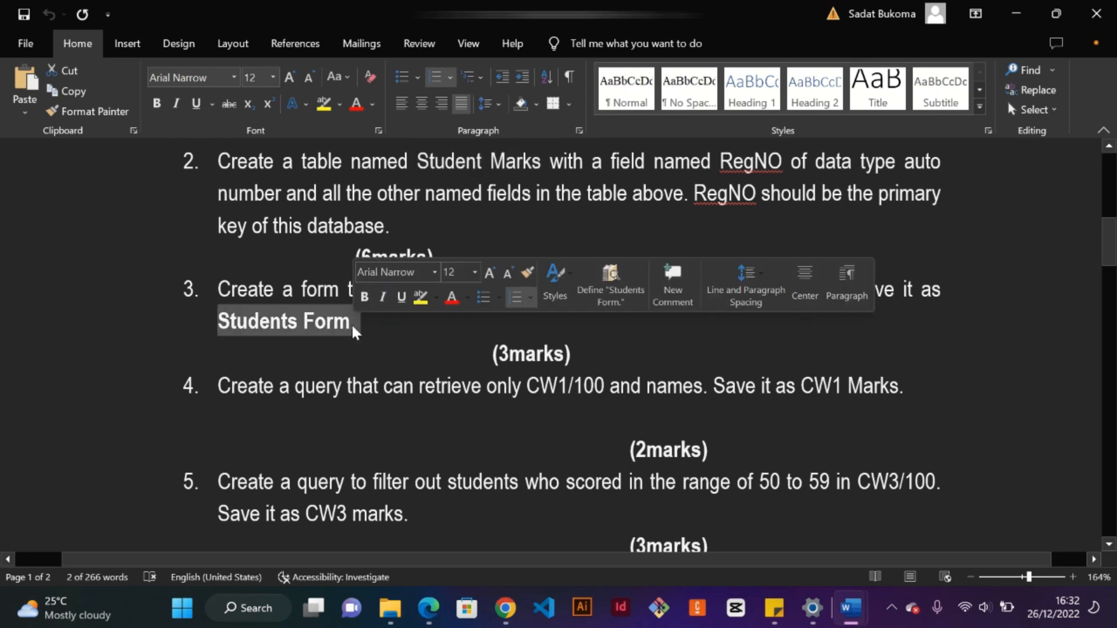
pyautogui.hotkey('alt', 'Tab')
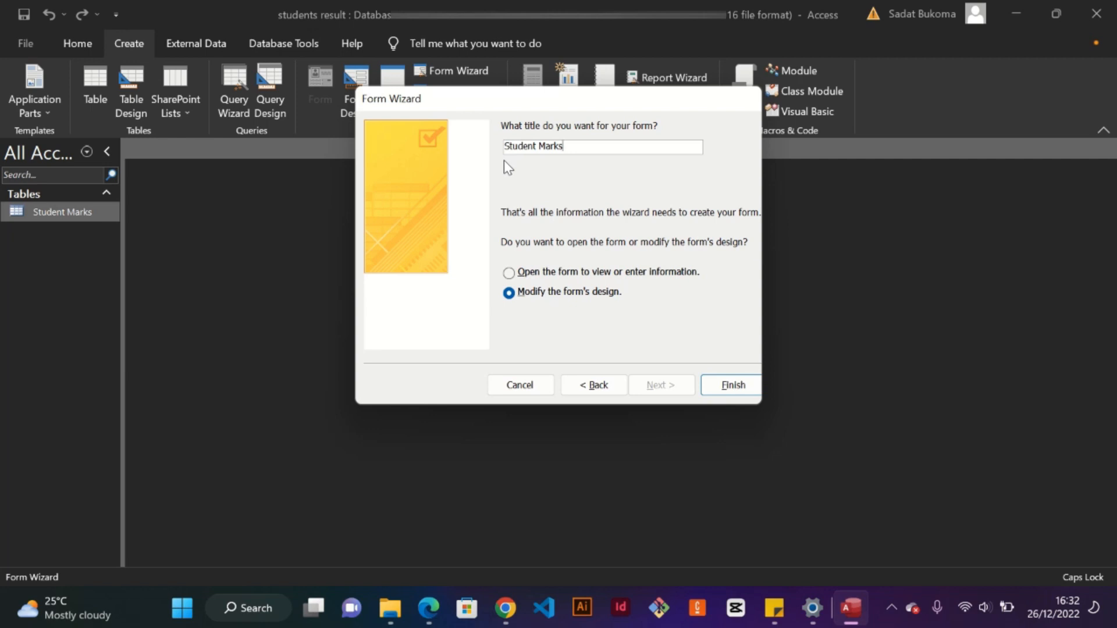
pyautogui.hotkey('ctrl', 'BackSpace')
pyautogui.hotkey('ctrl', 'BackSpace')
pyautogui.hotkey('ctrl', 'v')
pyautogui.click(716, 389)
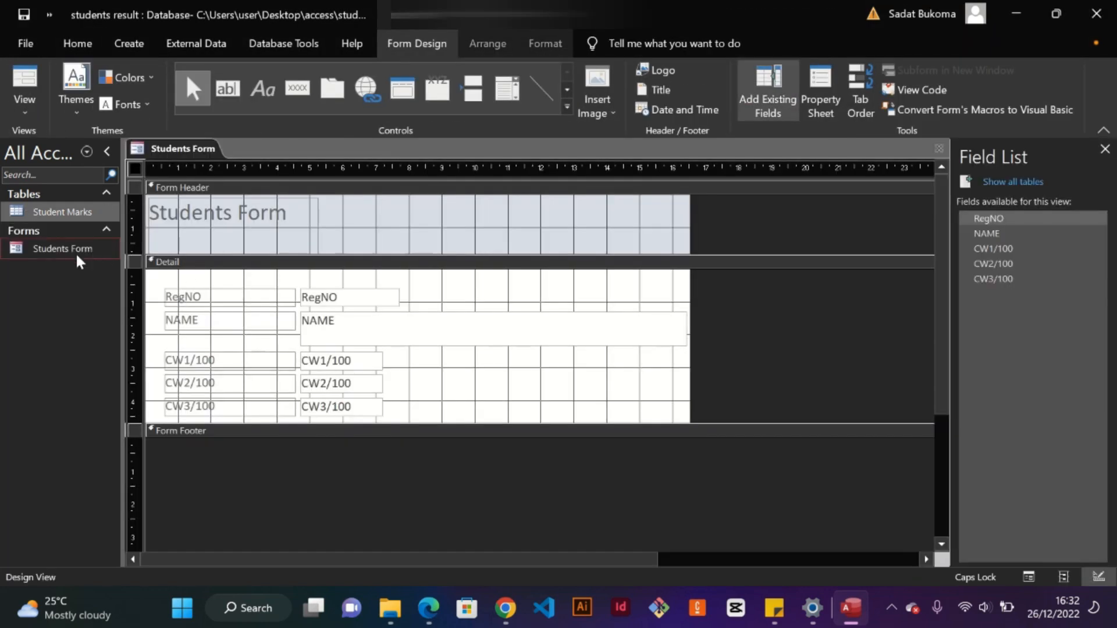
# Step: Open Students Form for data entry and arrange it side by side with the marks table in the QUESTION THREE Word document
pyautogui.doubleClick(74, 253)
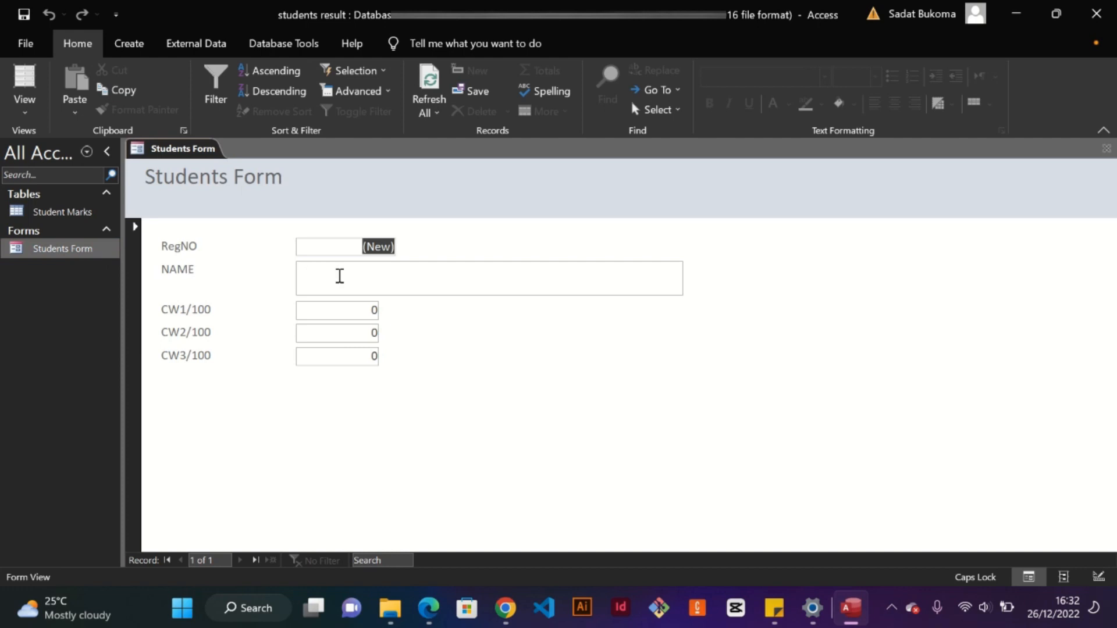
pyautogui.click(406, 281)
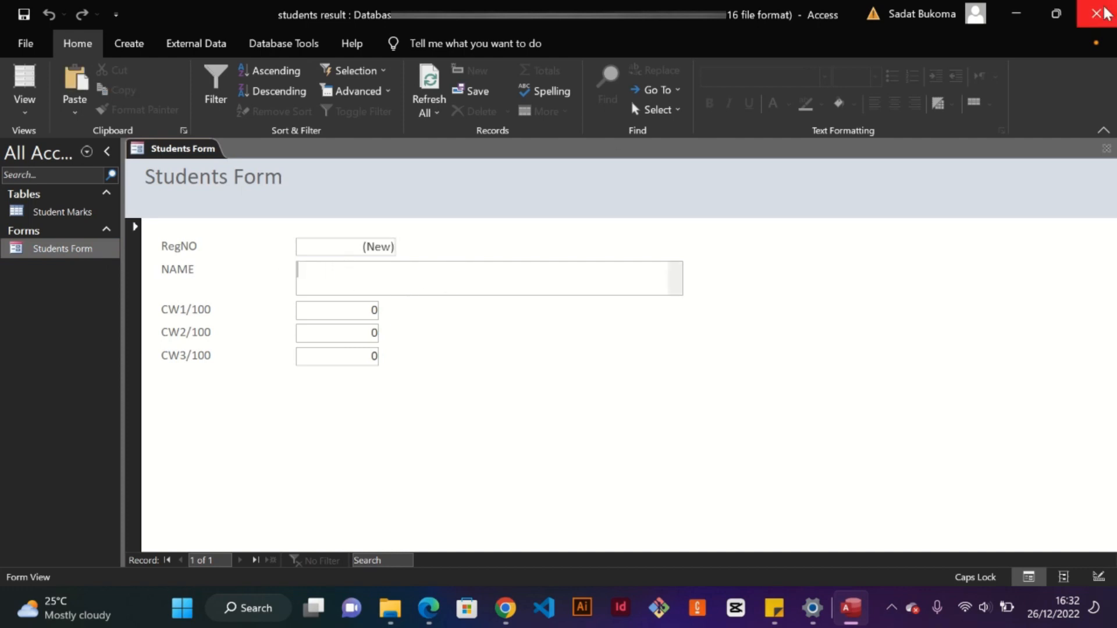
pyautogui.click(1056, 16)
pyautogui.moveTo(610, 152); pyautogui.dragTo(1114, 198)
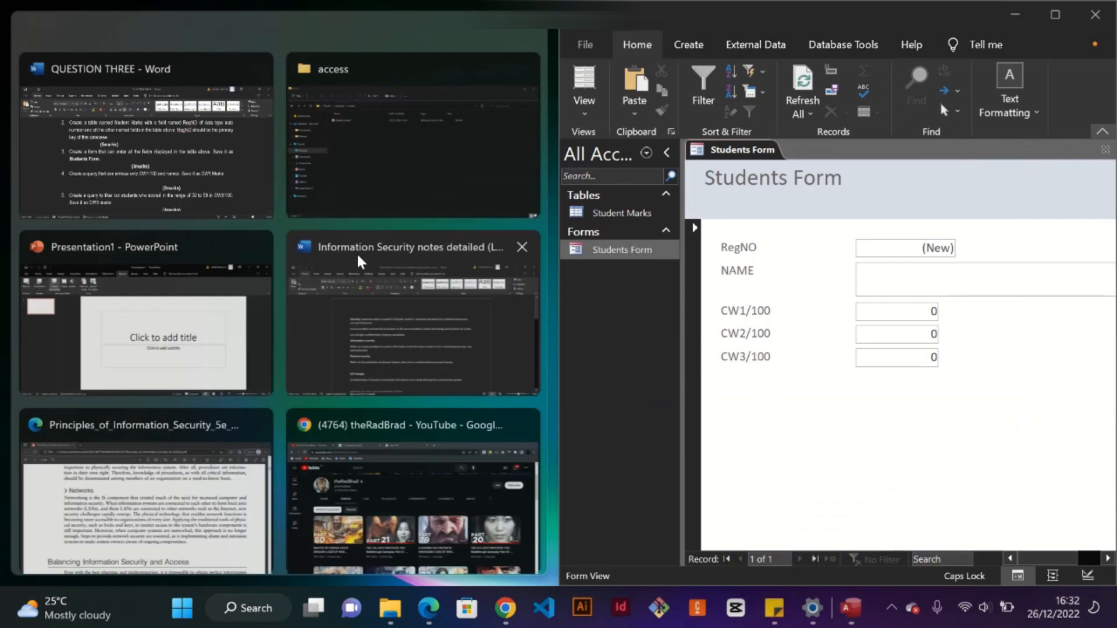
pyautogui.click(165, 169)
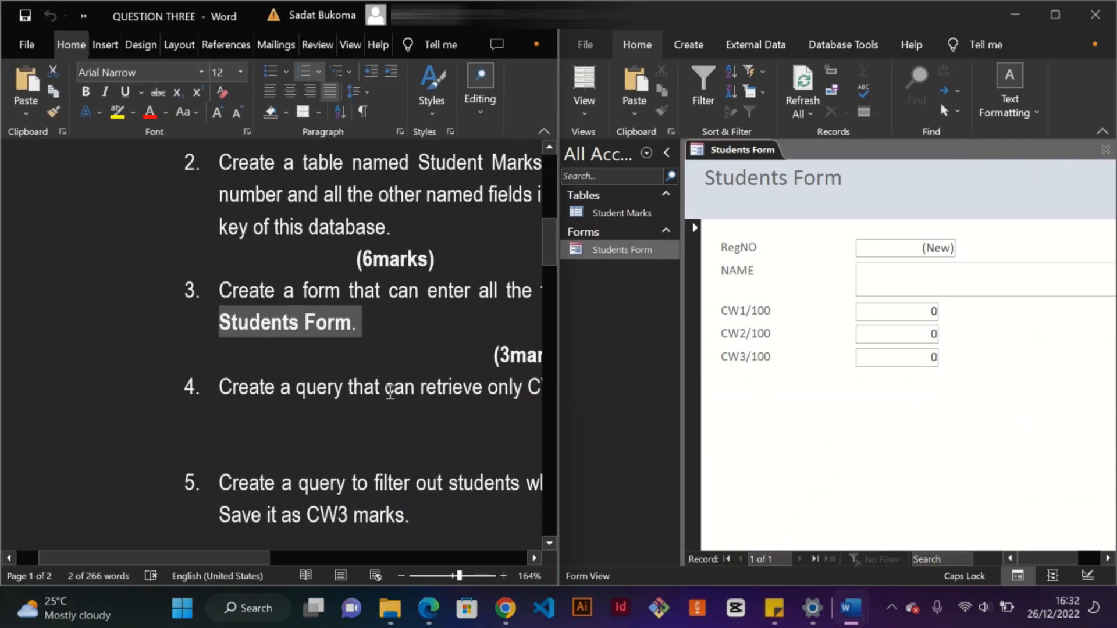
pyautogui.scroll(6, 390, 390)
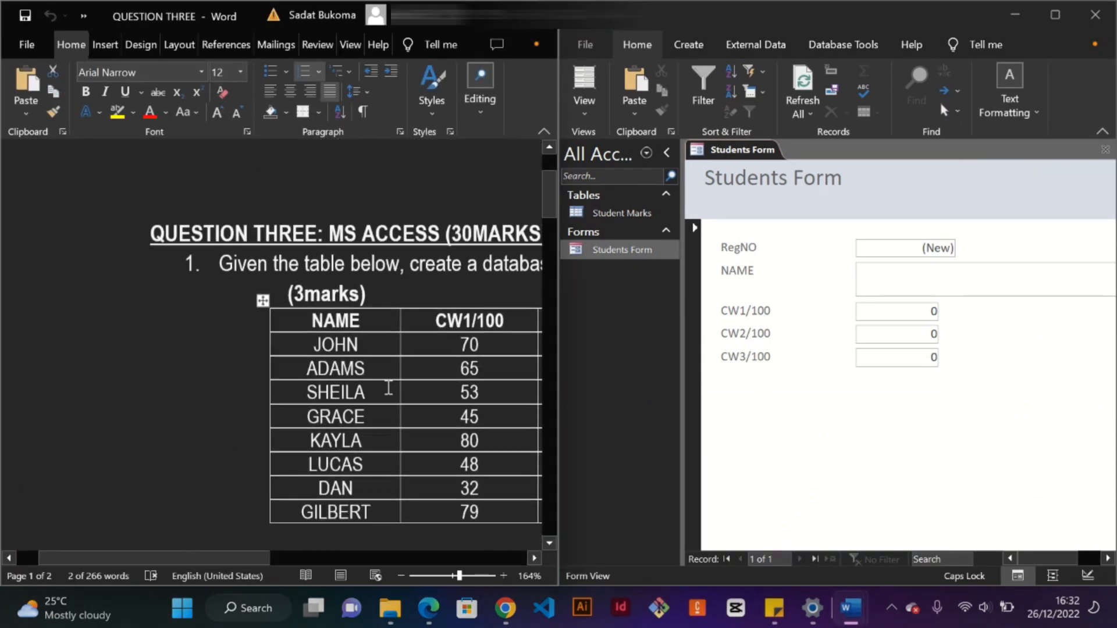
pyautogui.scroll(-2, 388, 388)
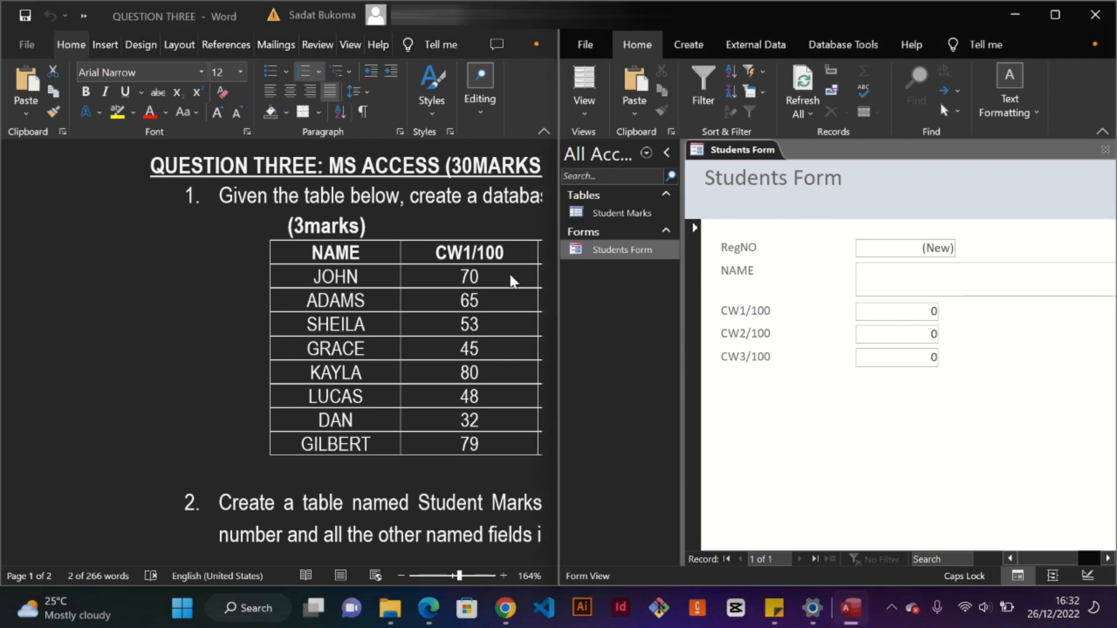
# Step: Copy the first student's name from the Word table into the NAME field of the form's first record
pyautogui.click(318, 275)
pyautogui.doubleClick(318, 275)
pyautogui.hotkey('ctrl', 'c')
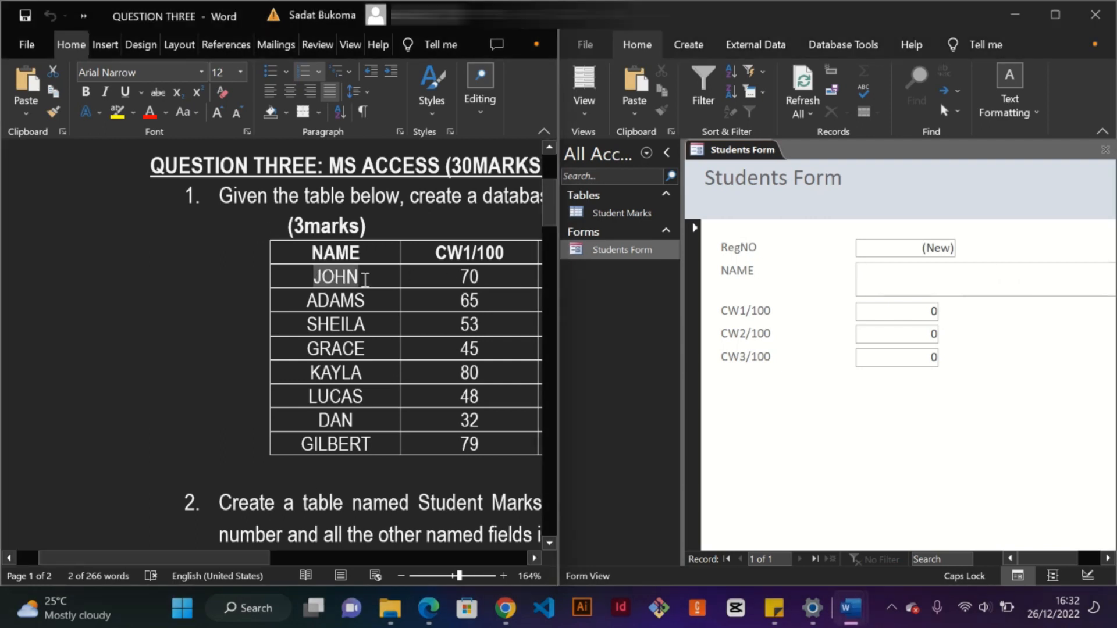
pyautogui.click(917, 274)
pyautogui.hotkey('ctrl', 'v')
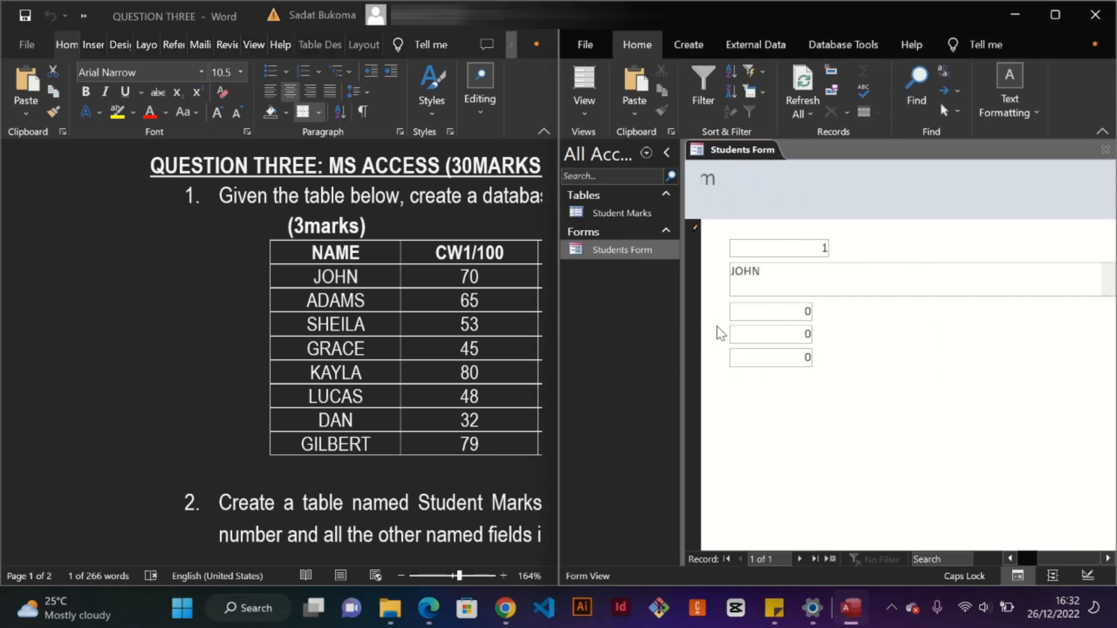
# Step: Fill in the first record's marks from the Word table: CW1 70, CW2 81 and CW3 56
pyautogui.click(802, 315)
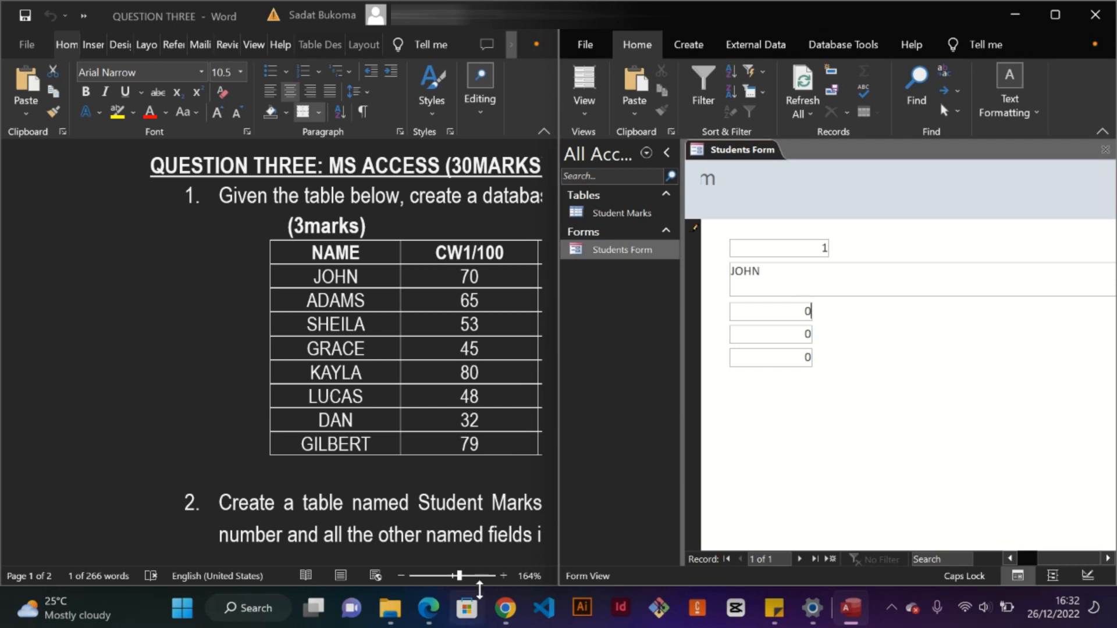
pyautogui.moveTo(460, 579); pyautogui.dragTo(458, 577)
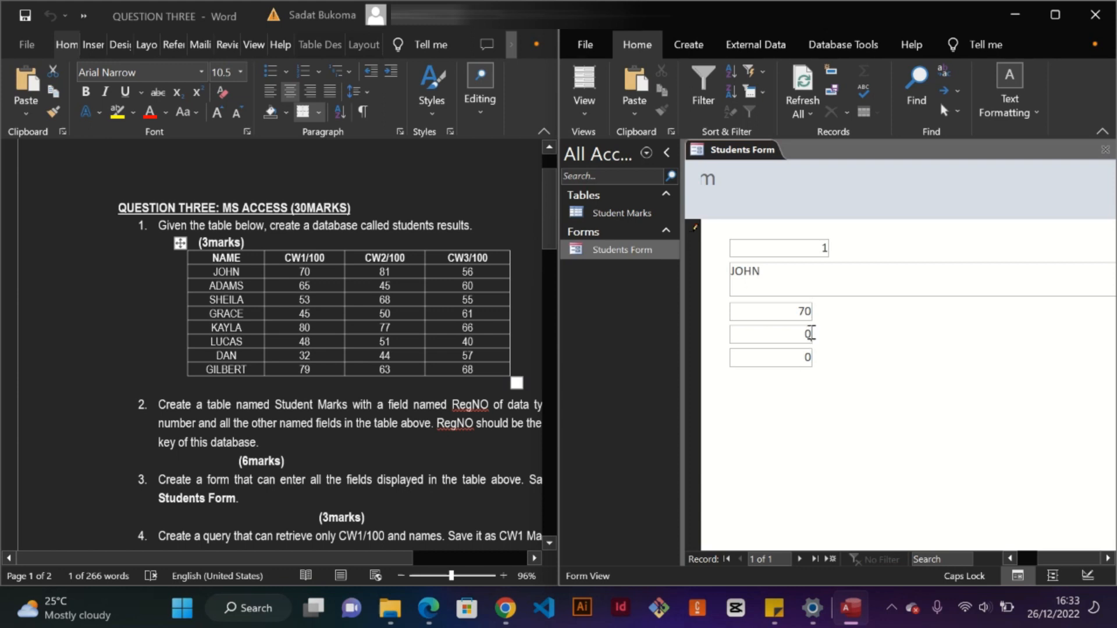
pyautogui.click(811, 333)
pyautogui.press('BackSpace')
pyautogui.write('81')
# Step: Add a second record with the name from the Word table's second row and marks 65, 45 and 60
pyautogui.click(801, 558)
pyautogui.click(823, 269)
pyautogui.write('AD')
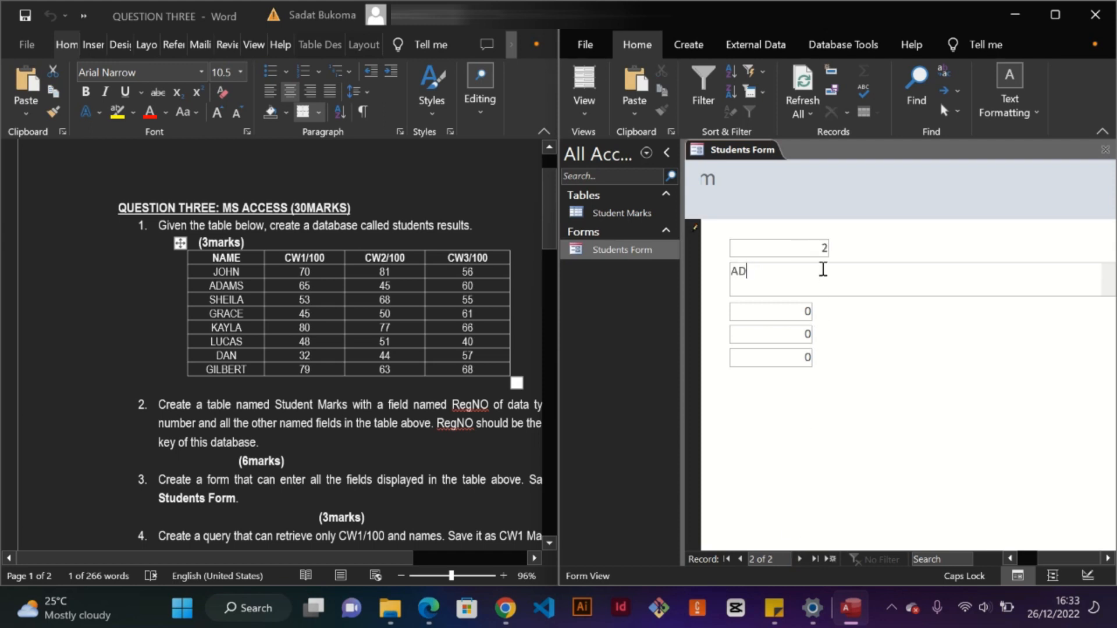
pyautogui.write('AMS')
pyautogui.click(810, 310)
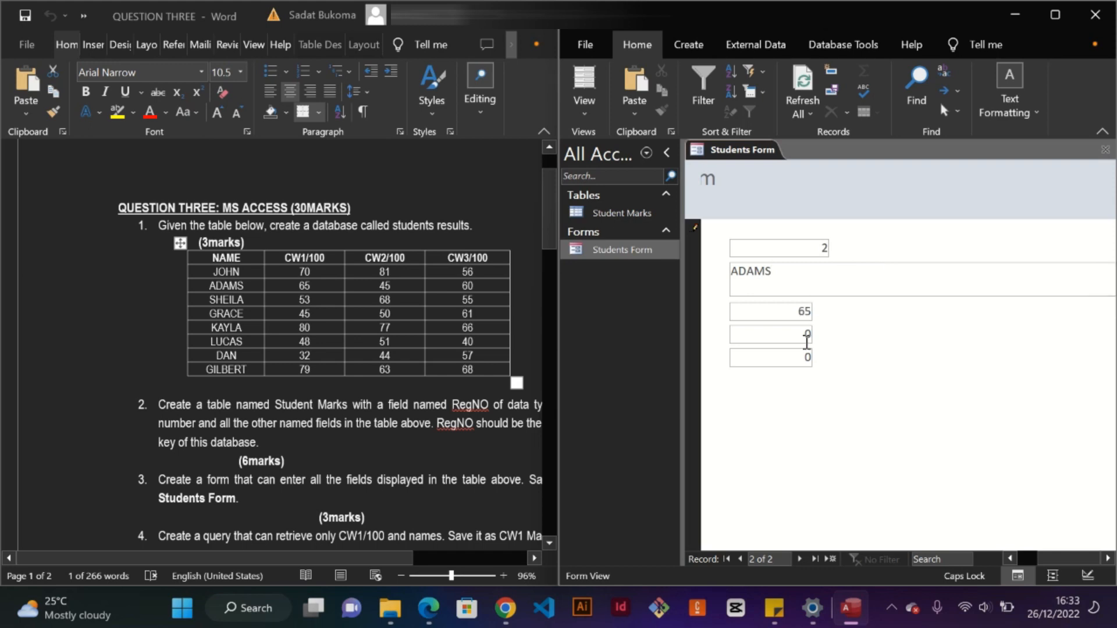
pyautogui.click(810, 335)
pyautogui.write('45')
# Step: Add a third record with the name from the Word table's third row and marks 53, 68 and 55
pyautogui.click(801, 558)
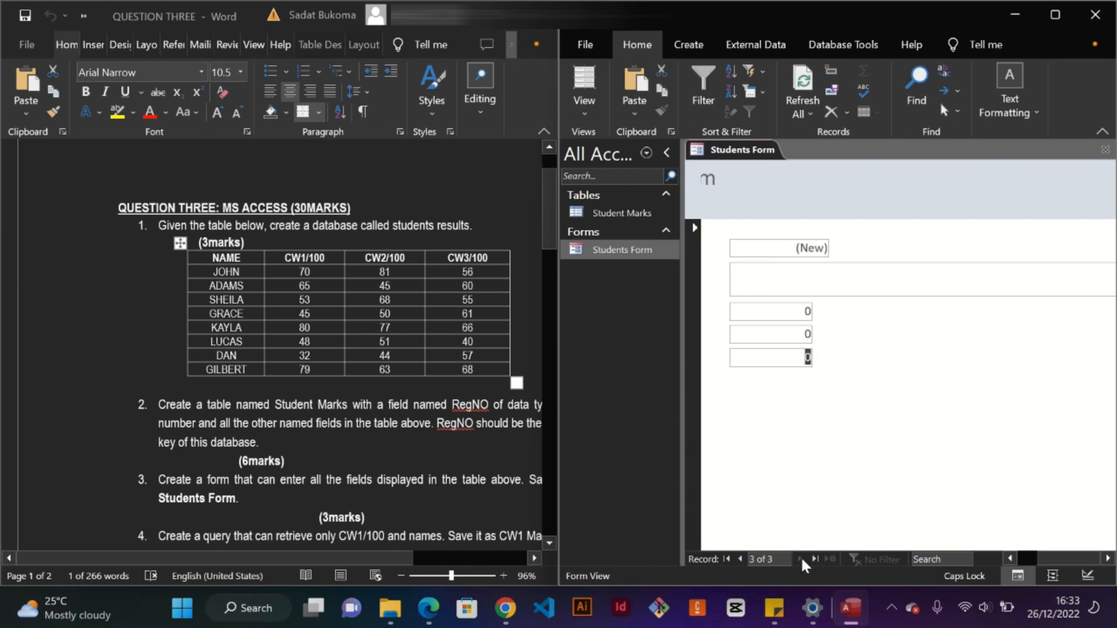
pyautogui.click(804, 282)
pyautogui.write('SHEILA')
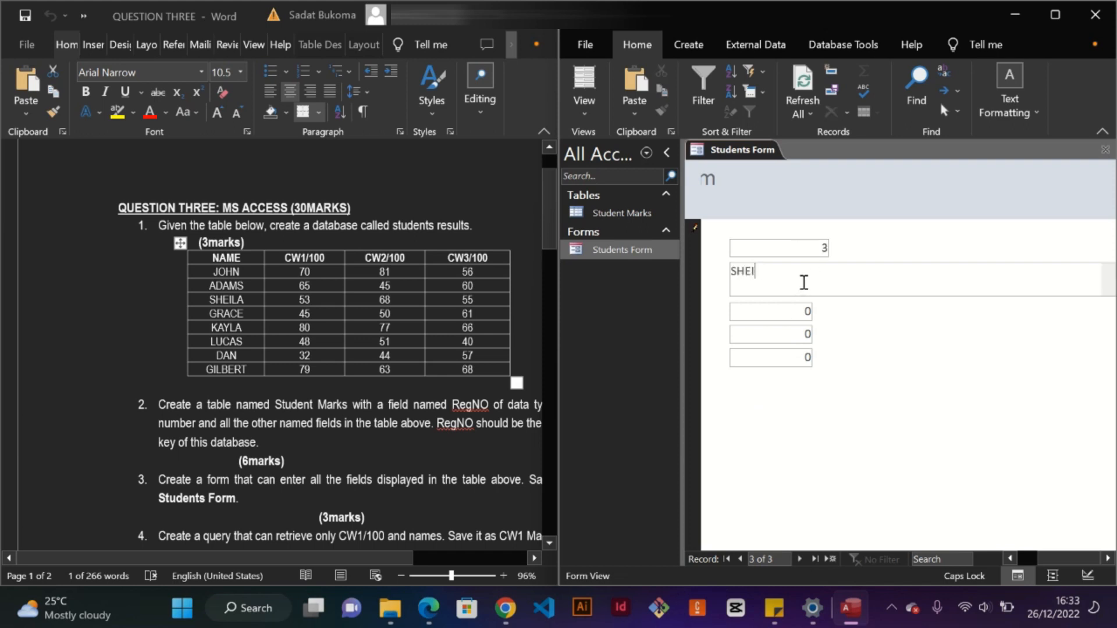
pyautogui.click(811, 313)
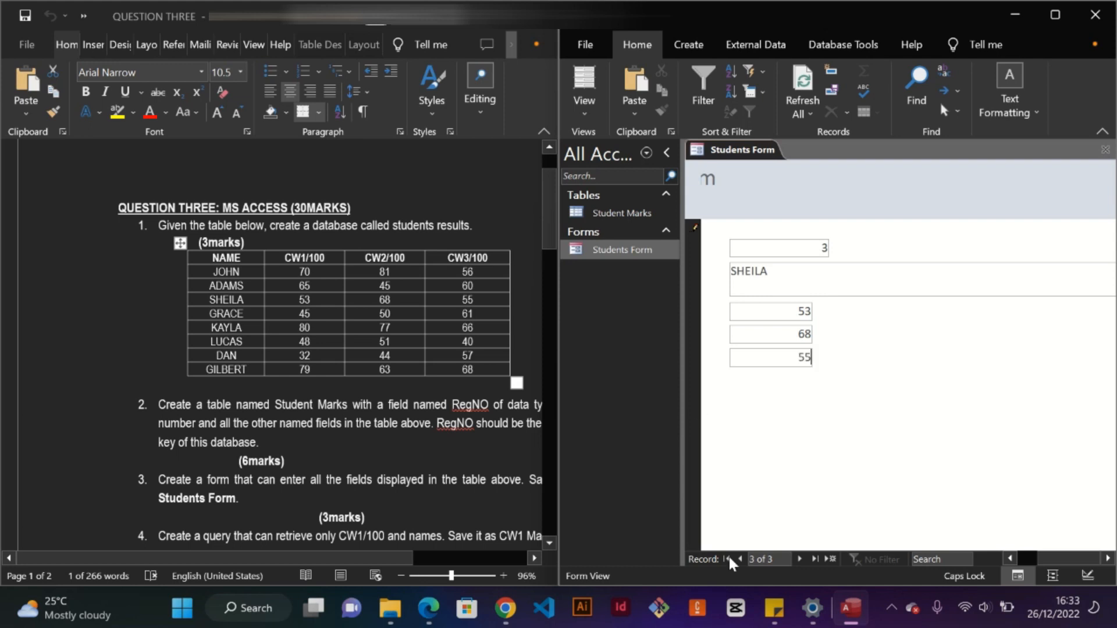
# Step: Enter the Word table's third student again as a fourth record, with marks 53, 68 and 55
pyautogui.click(800, 559)
pyautogui.click(818, 285)
pyautogui.write('SHE')
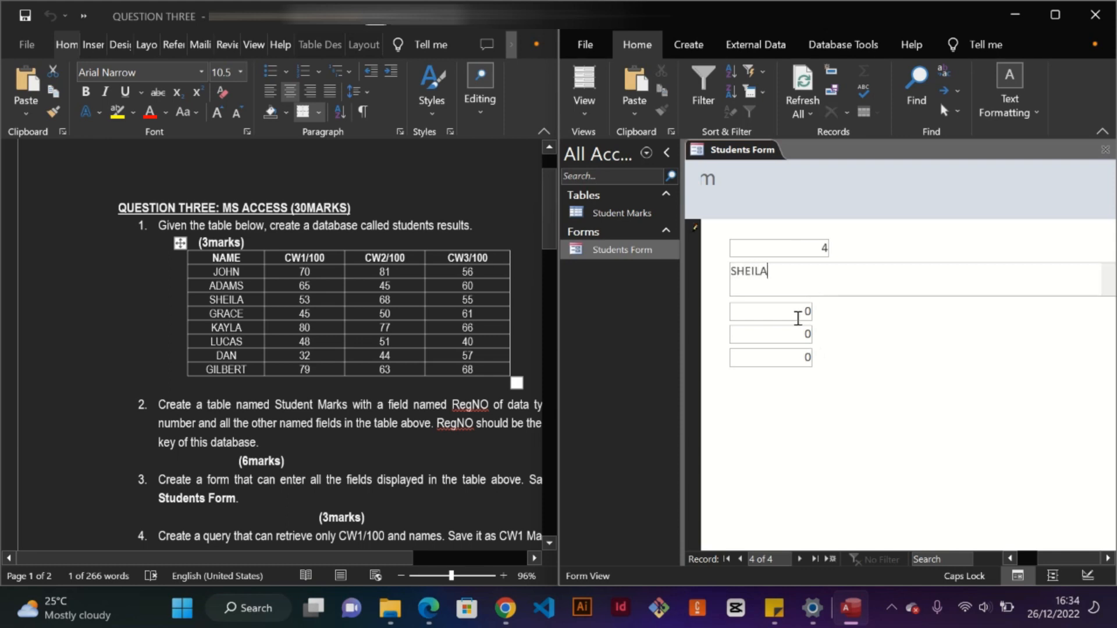
pyautogui.click(810, 309)
pyautogui.write('53')
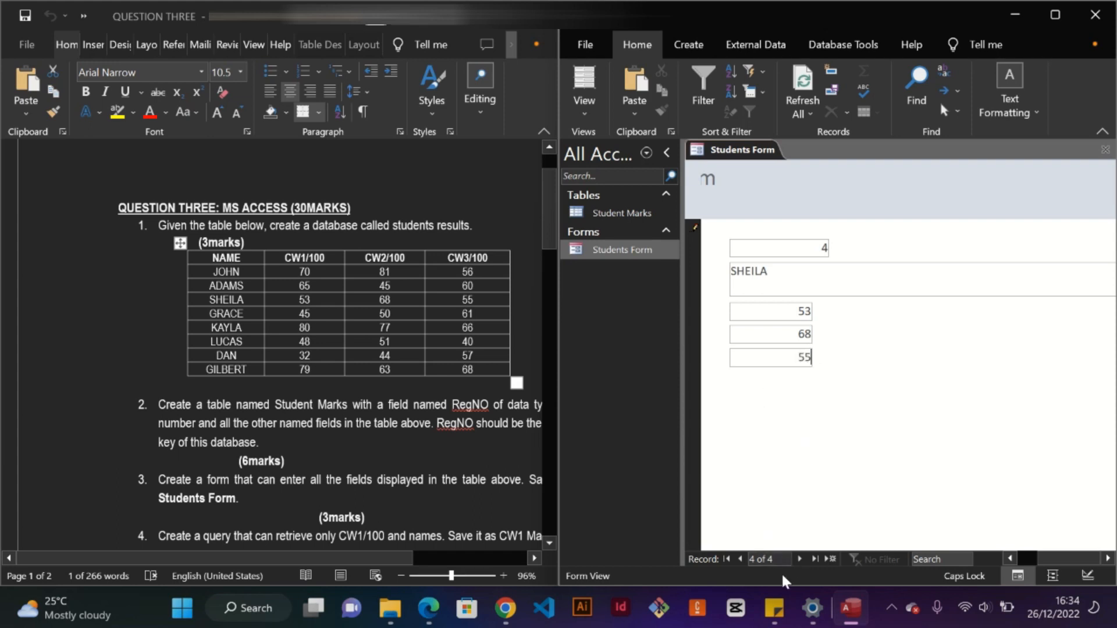
# Step: Add a fifth record with the name from the Word table's fourth row and marks 45, 50 and 61
pyautogui.click(798, 558)
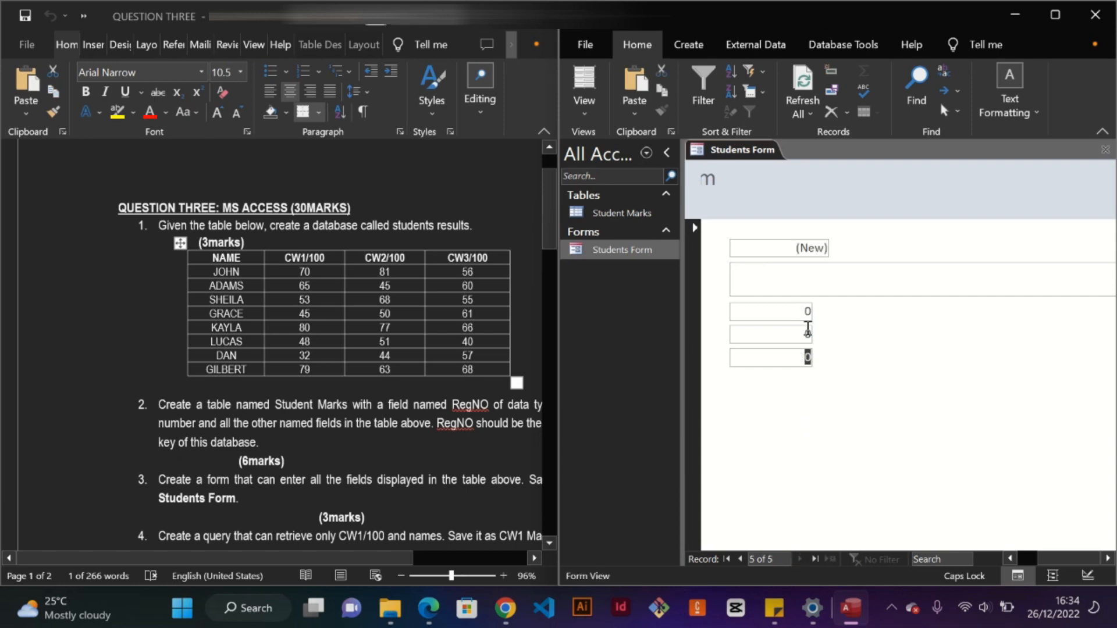
pyautogui.click(740, 558)
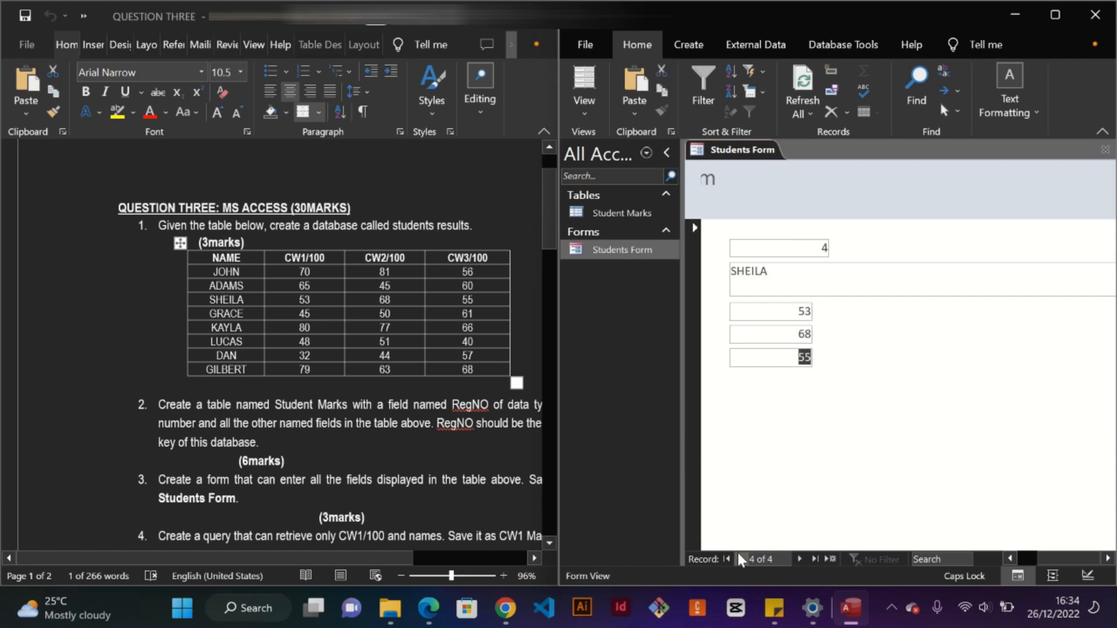
pyautogui.click(798, 558)
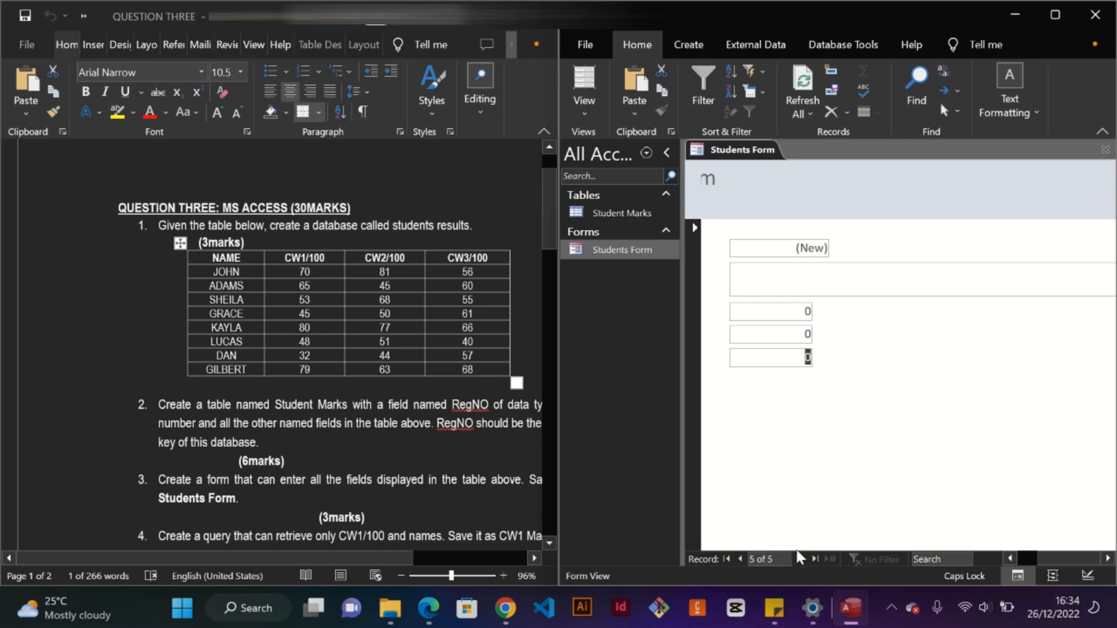
pyautogui.click(810, 280)
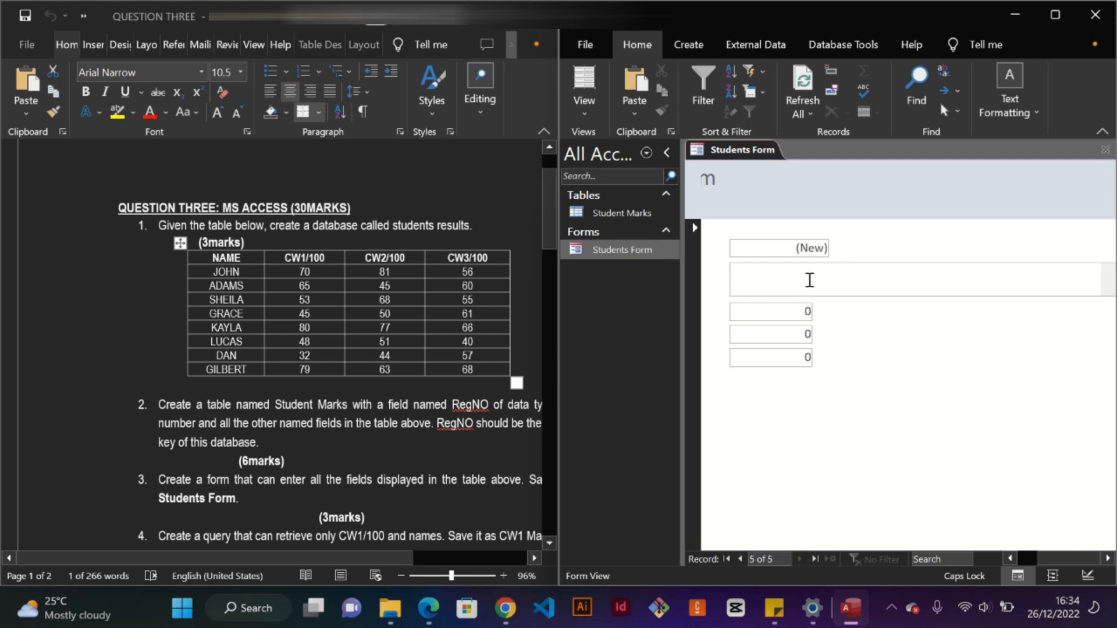
pyautogui.write('GRACE')
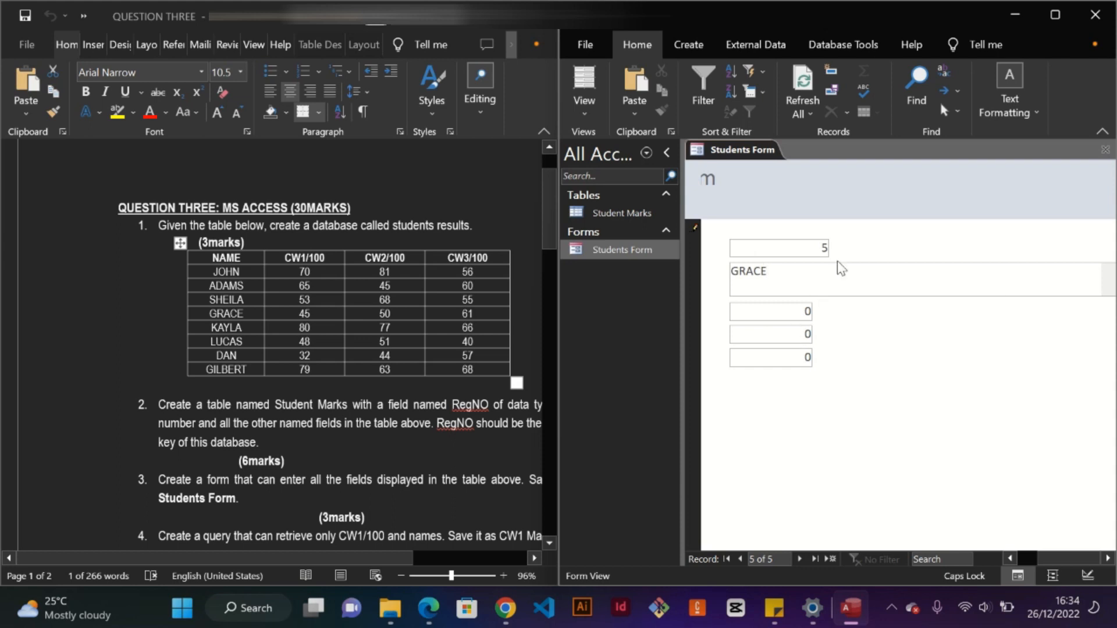
pyautogui.click(813, 310)
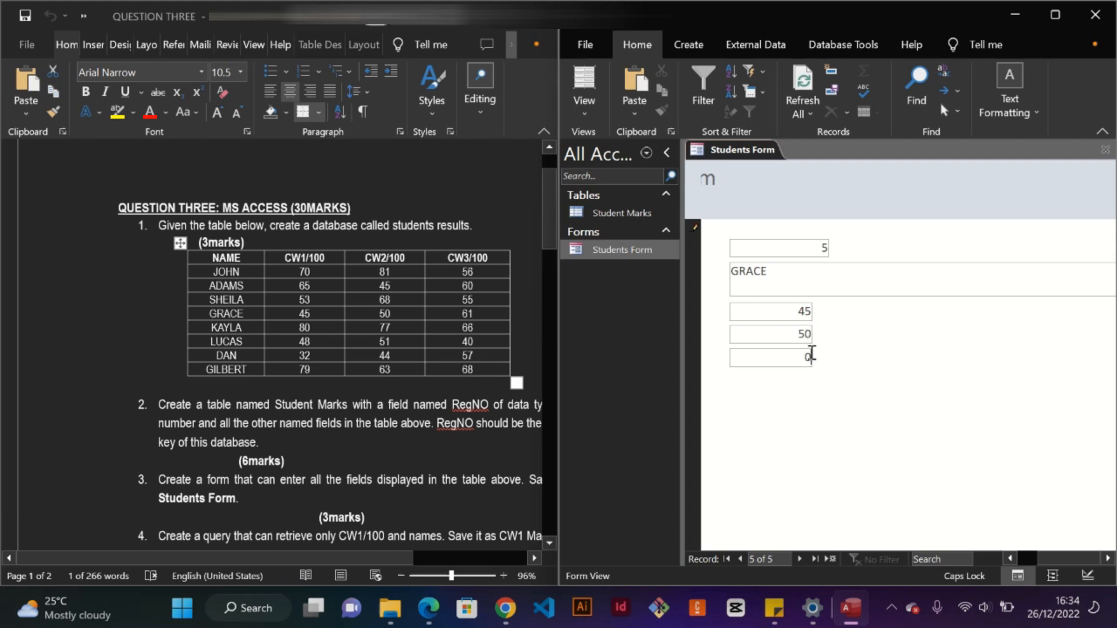
pyautogui.write('61')
# Step: Start a sixth record and copy the fifth-row student's name from the Word table into its NAME field
pyautogui.click(799, 560)
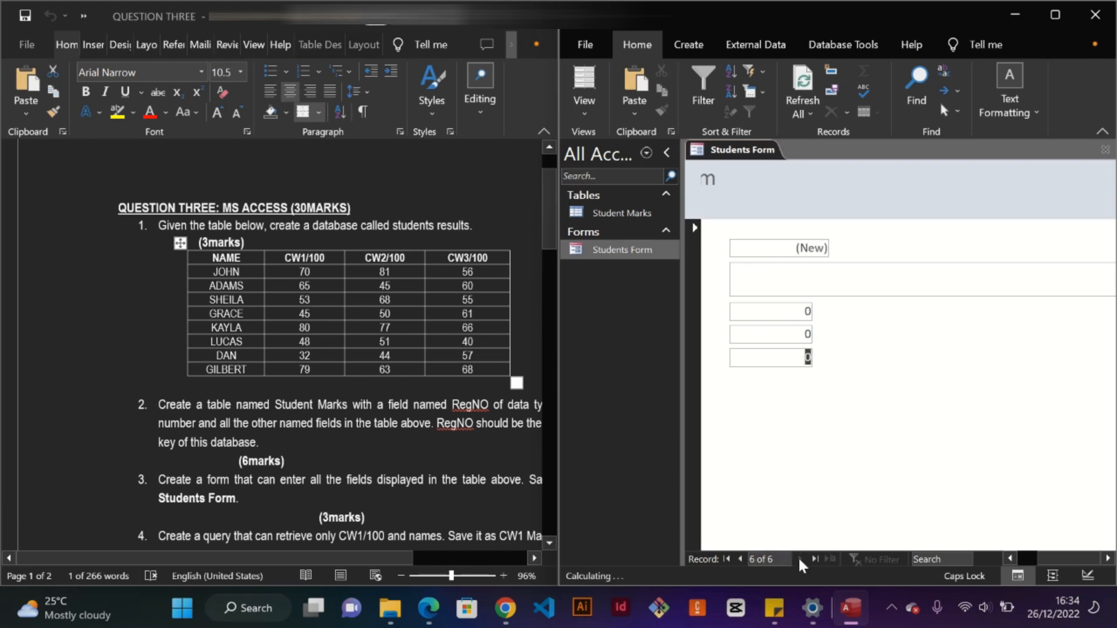
pyautogui.click(817, 281)
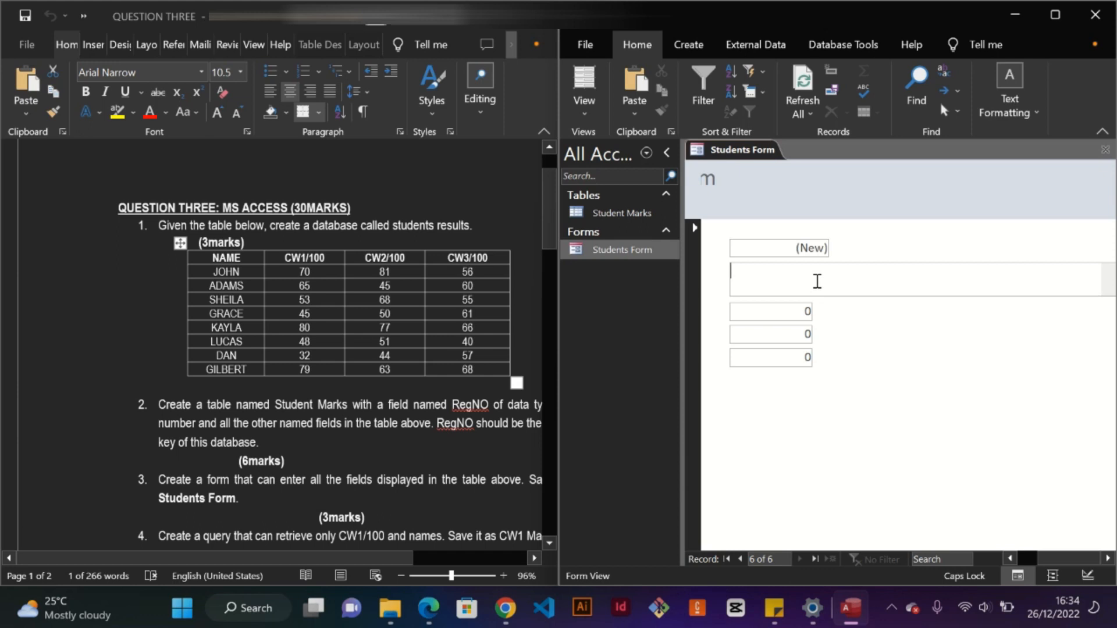
pyautogui.click(209, 327)
pyautogui.moveTo(209, 328); pyautogui.dragTo(252, 331)
pyautogui.hotkey('ctrl', 'c')
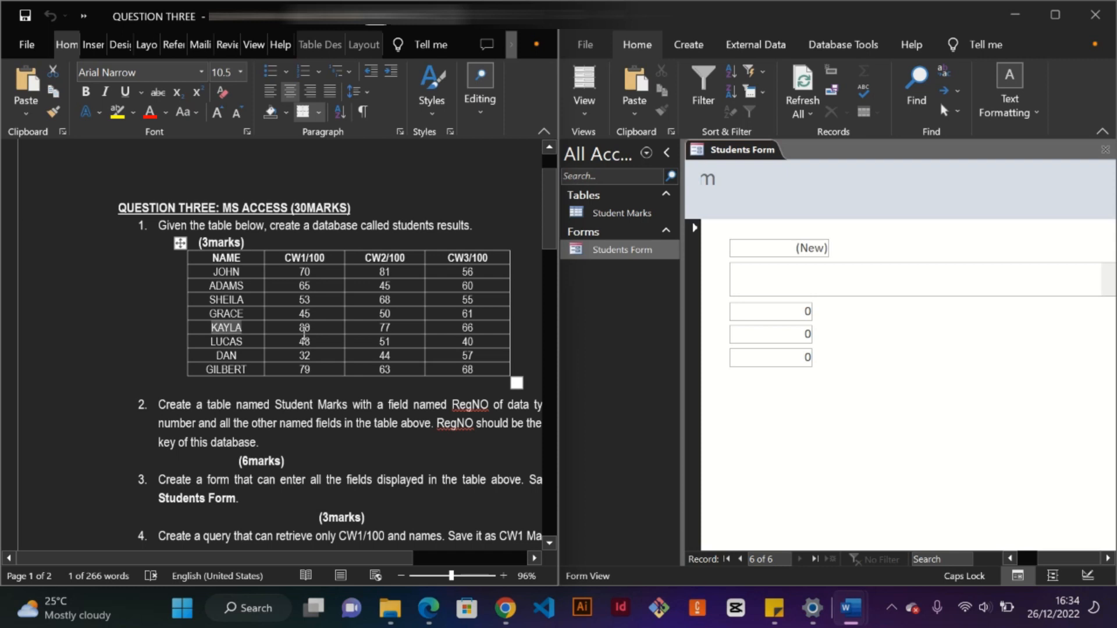
pyautogui.click(820, 277)
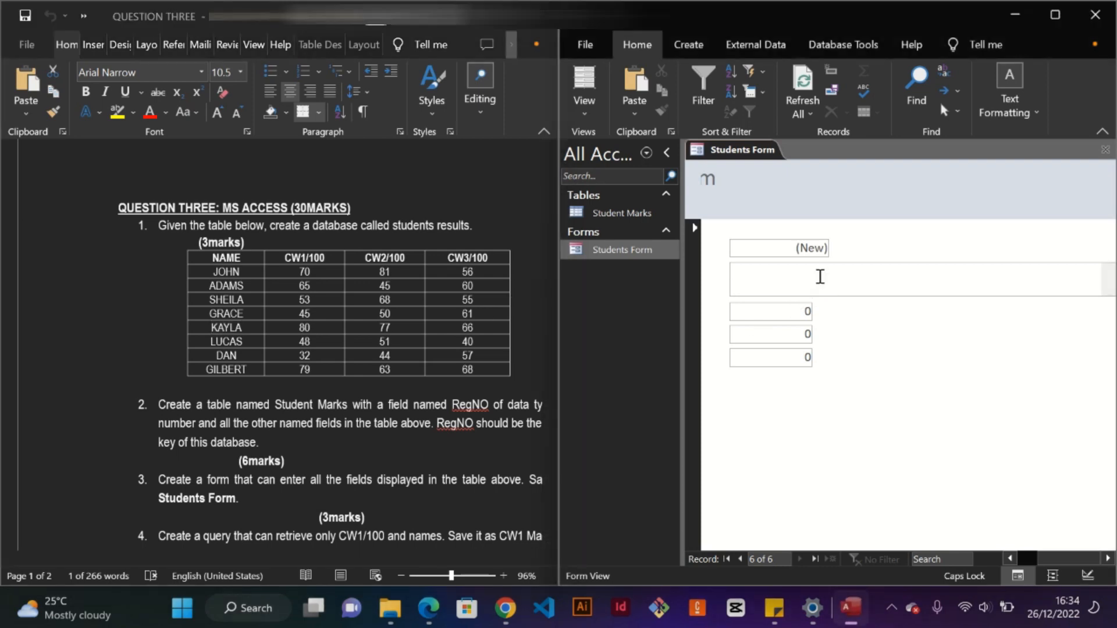
pyautogui.hotkey('ctrl', 'v')
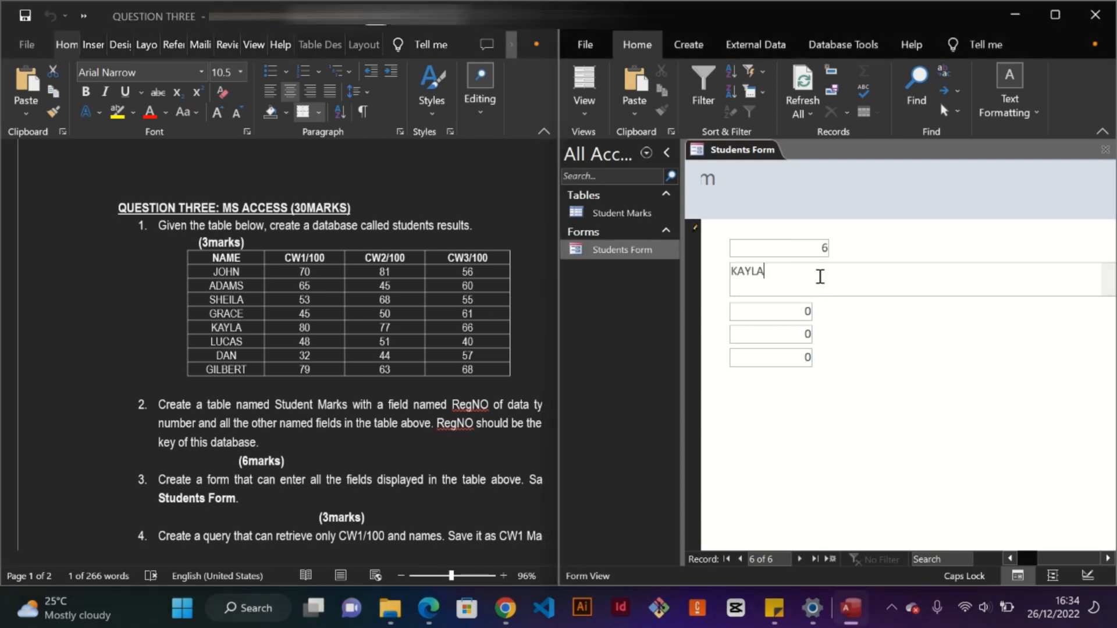
# Step: Copy the fifth-row student's CW1 mark 80 and CW2 mark 77 from Word into the sixth record
pyautogui.click(299, 324)
pyautogui.doubleClick(305, 327)
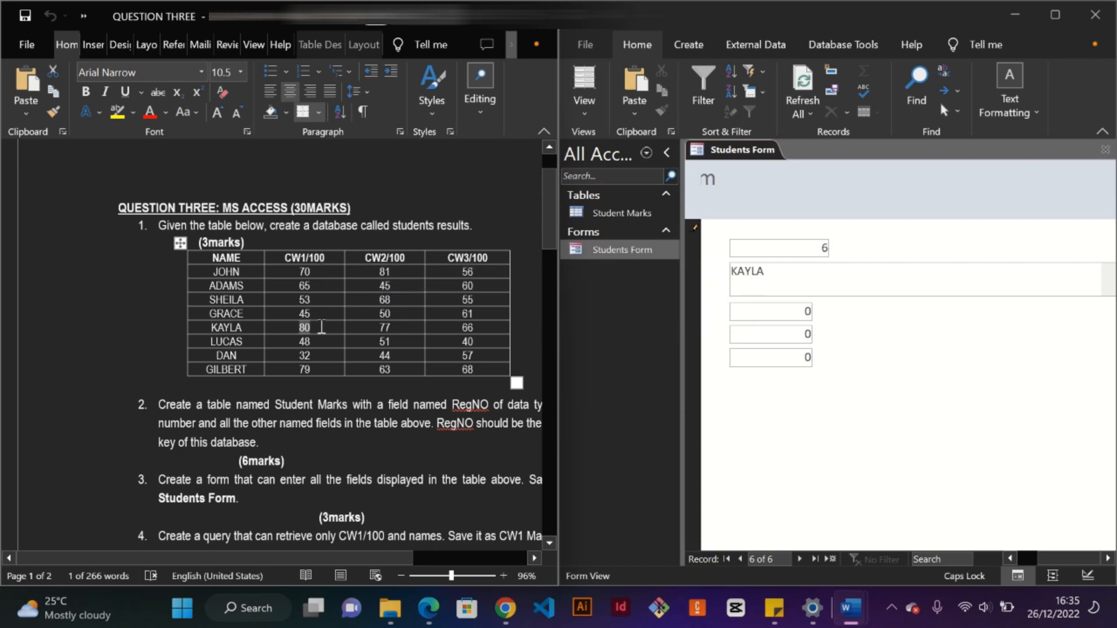
pyautogui.click(800, 310)
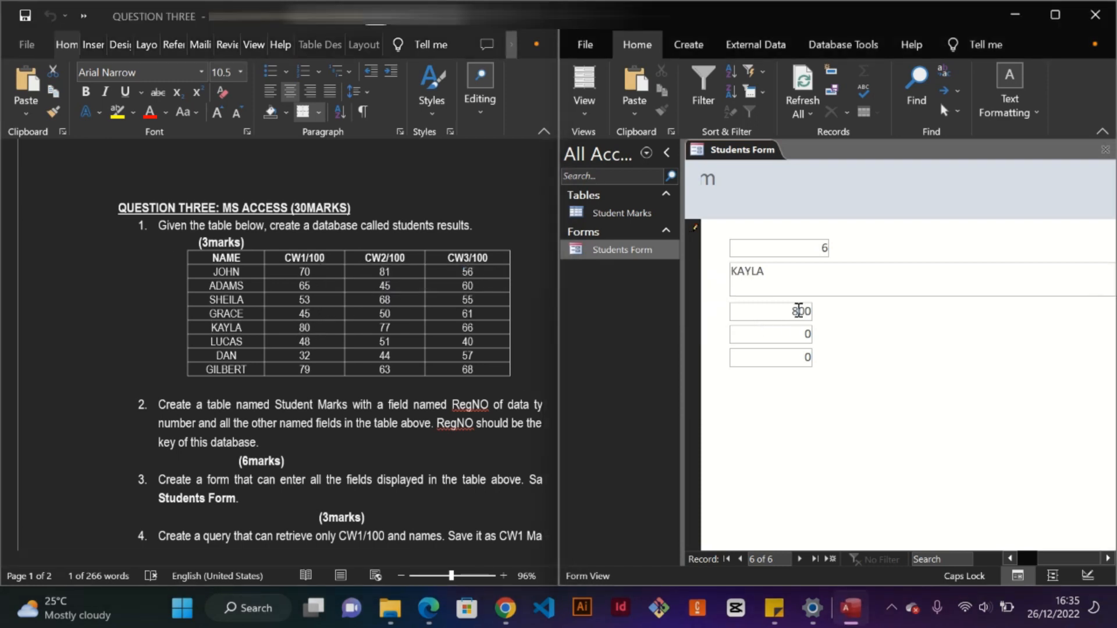
pyautogui.press('Delete')
pyautogui.doubleClick(383, 327)
pyautogui.hotkey('ctrl', 'c')
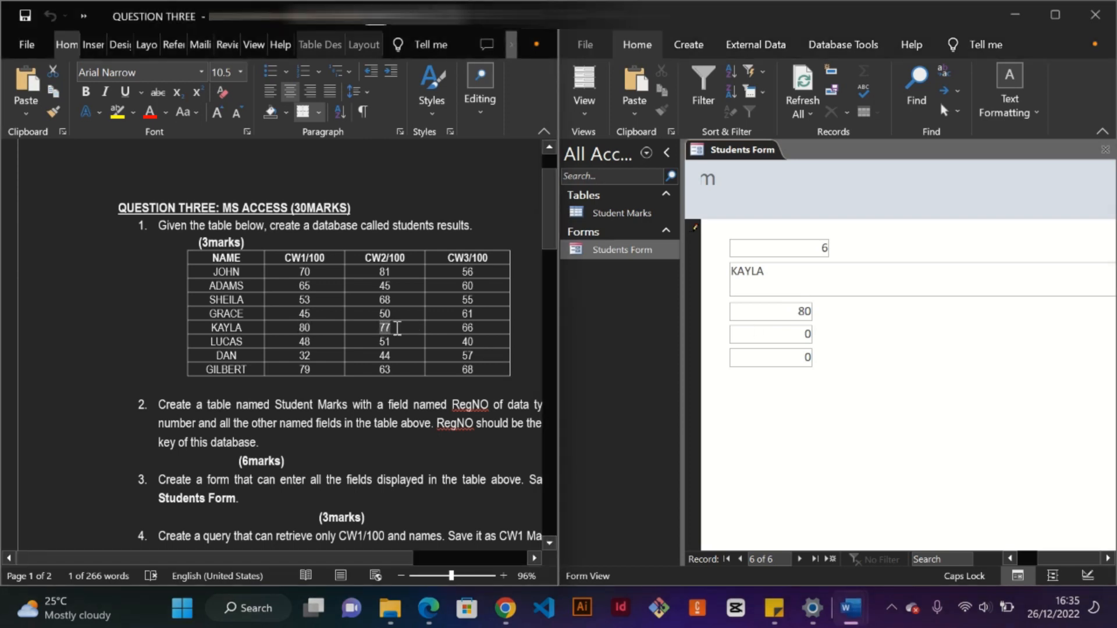
pyautogui.click(810, 333)
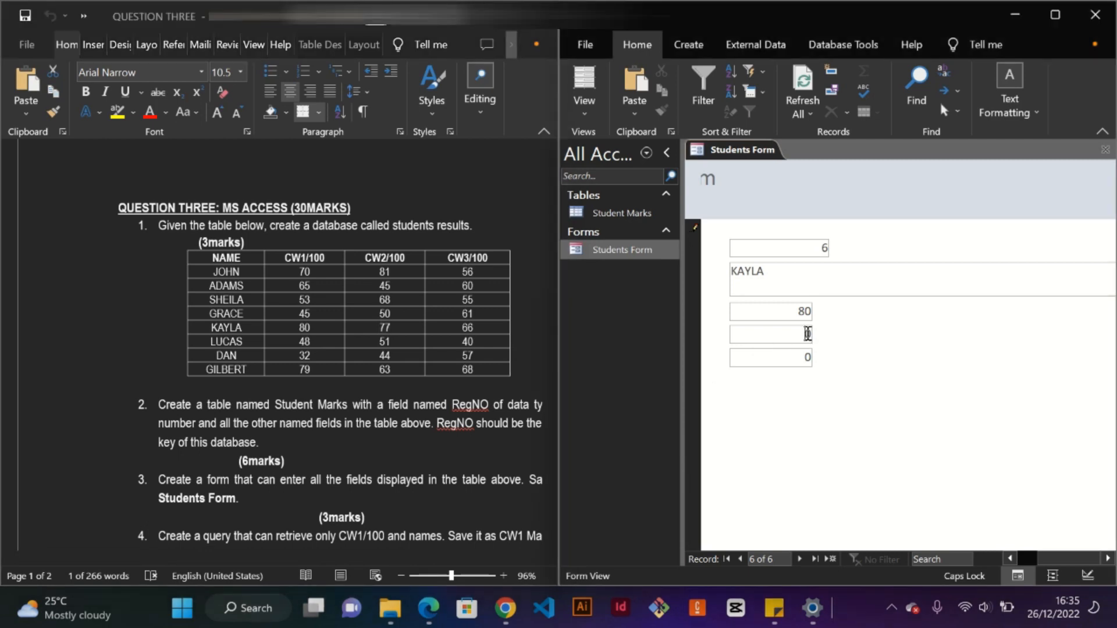
pyautogui.hotkey('ctrl', 'v')
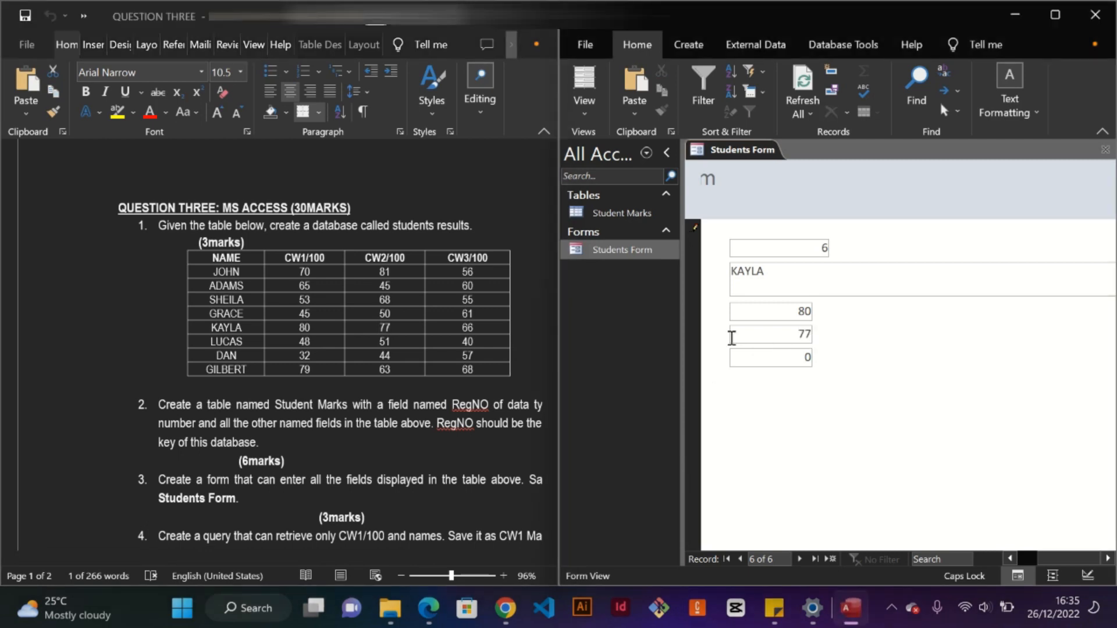
# Step: Copy the fifth-row student's CW3 mark 66 from the Word table into the sixth record
pyautogui.click(462, 327)
pyautogui.doubleClick(464, 327)
pyautogui.hotkey('ctrl', 'c')
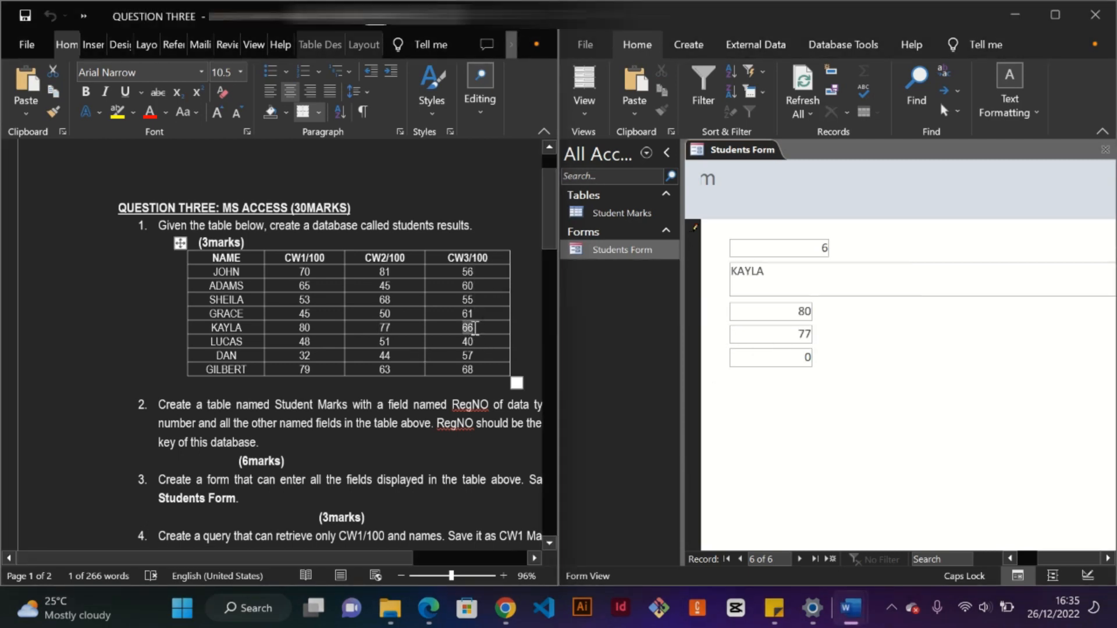
pyautogui.click(790, 356)
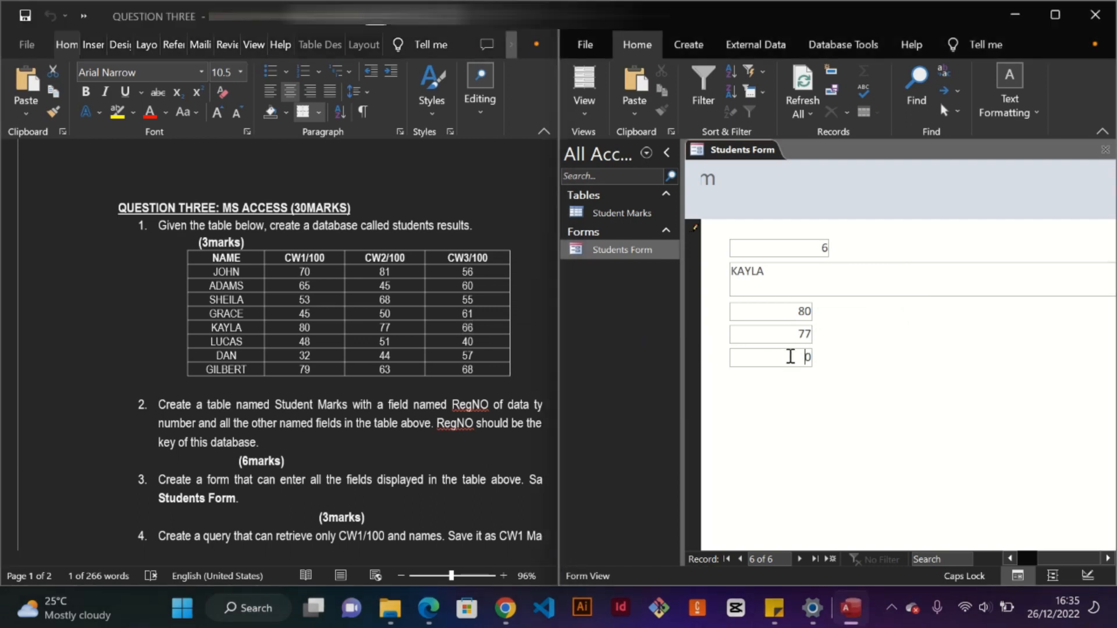
pyautogui.doubleClick(797, 357)
pyautogui.hotkey('ctrl', 'v')
# Step: Start a seventh record and copy the sixth-row student's name from the Word table into its NAME field
pyautogui.click(798, 558)
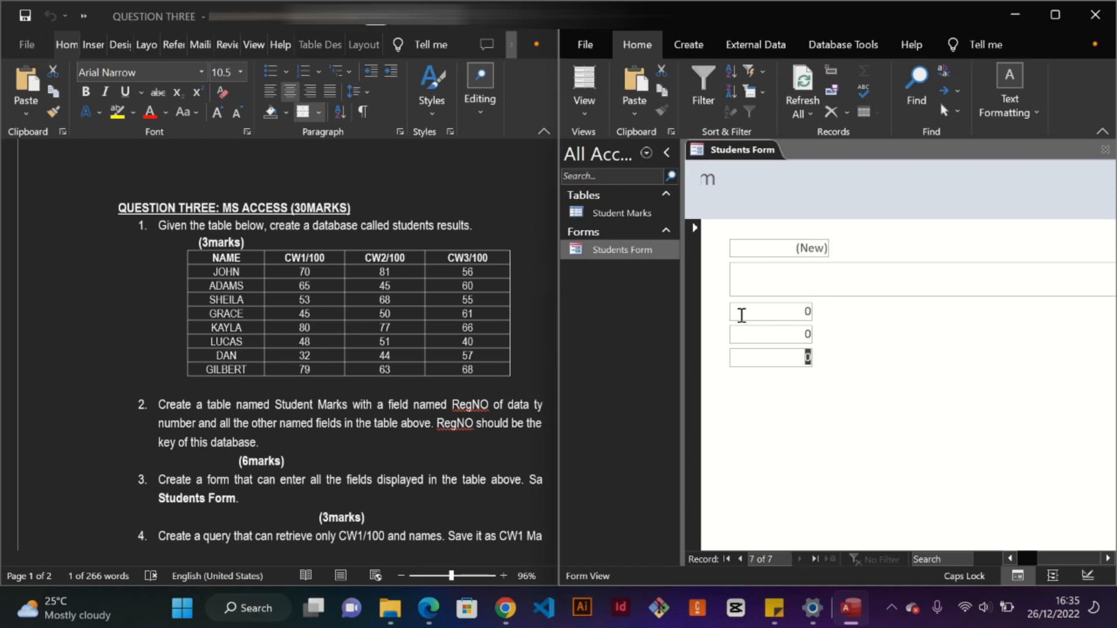
pyautogui.click(243, 343)
pyautogui.doubleClick(239, 344)
pyautogui.hotkey('ctrl', 'c')
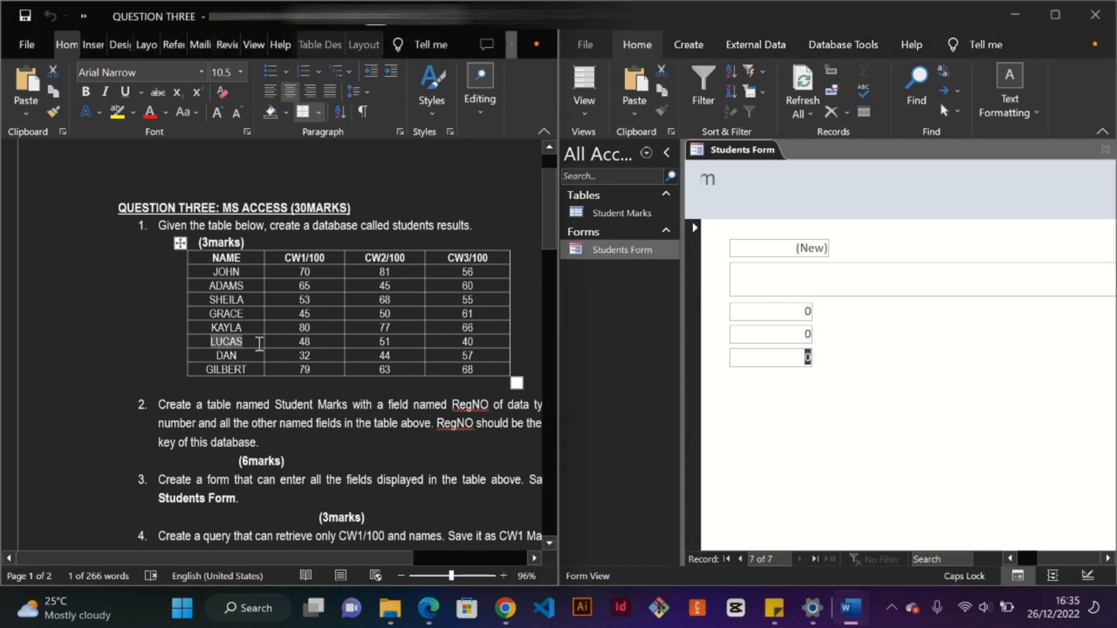
pyautogui.click(780, 274)
pyautogui.hotkey('ctrl', 'v')
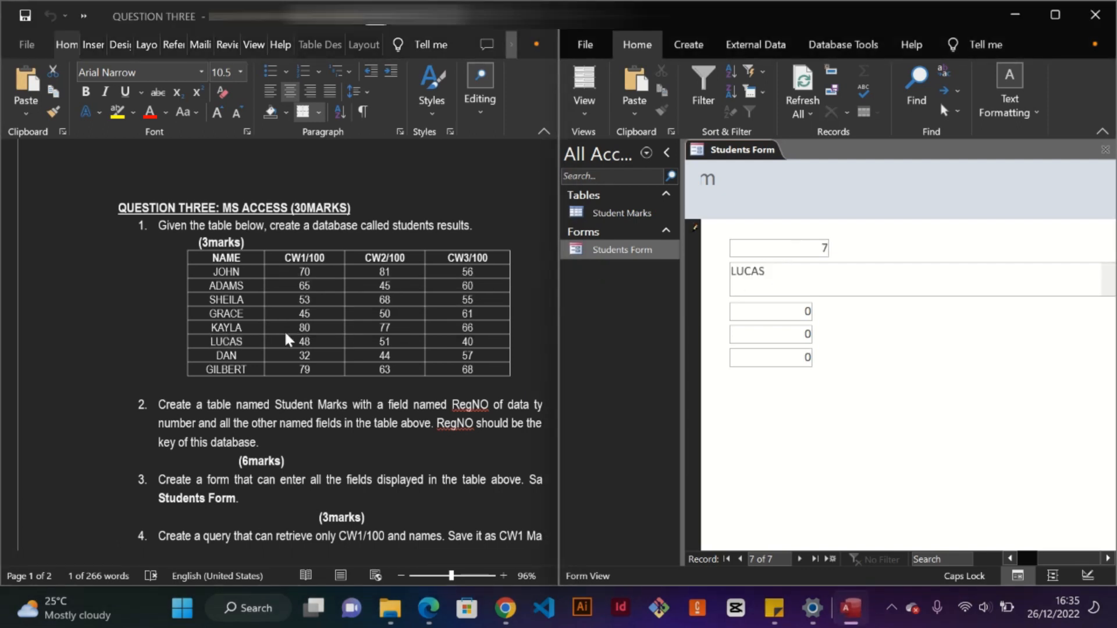
# Step: Copy the sixth-row student's CW1 mark 48 and CW2 mark 51 from Word into the seventh record
pyautogui.click(299, 340)
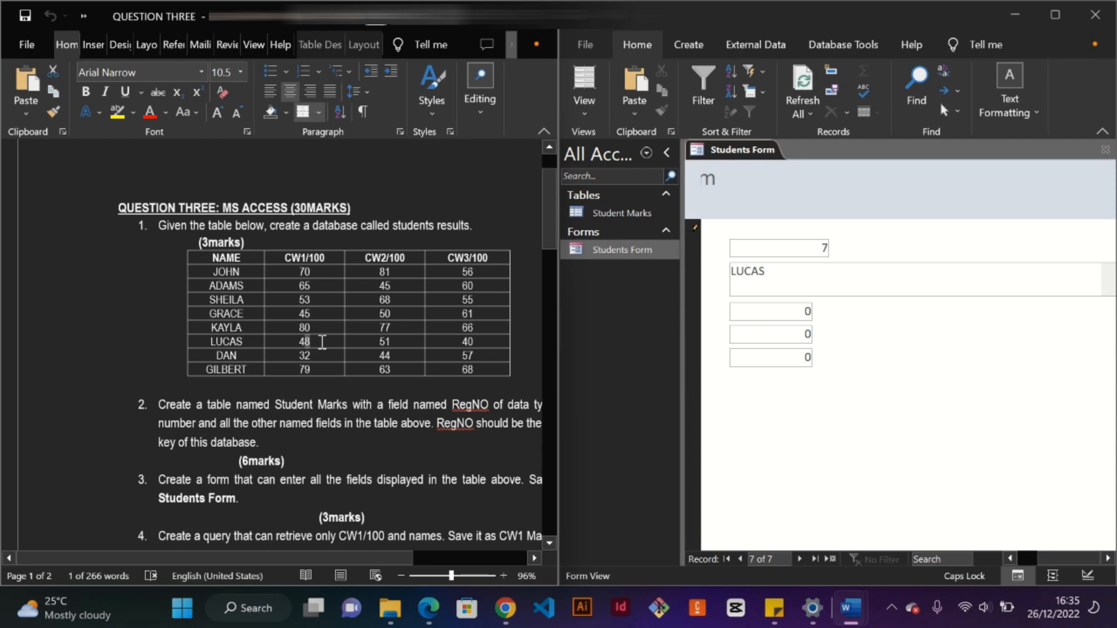
pyautogui.moveTo(322, 342); pyautogui.dragTo(301, 343)
pyautogui.hotkey('ctrl', 'c')
pyautogui.click(801, 310)
pyautogui.moveTo(801, 311); pyautogui.dragTo(815, 312)
pyautogui.hotkey('ctrl', 'v')
pyautogui.moveTo(376, 342); pyautogui.dragTo(391, 342)
pyautogui.hotkey('ctrl', 'c')
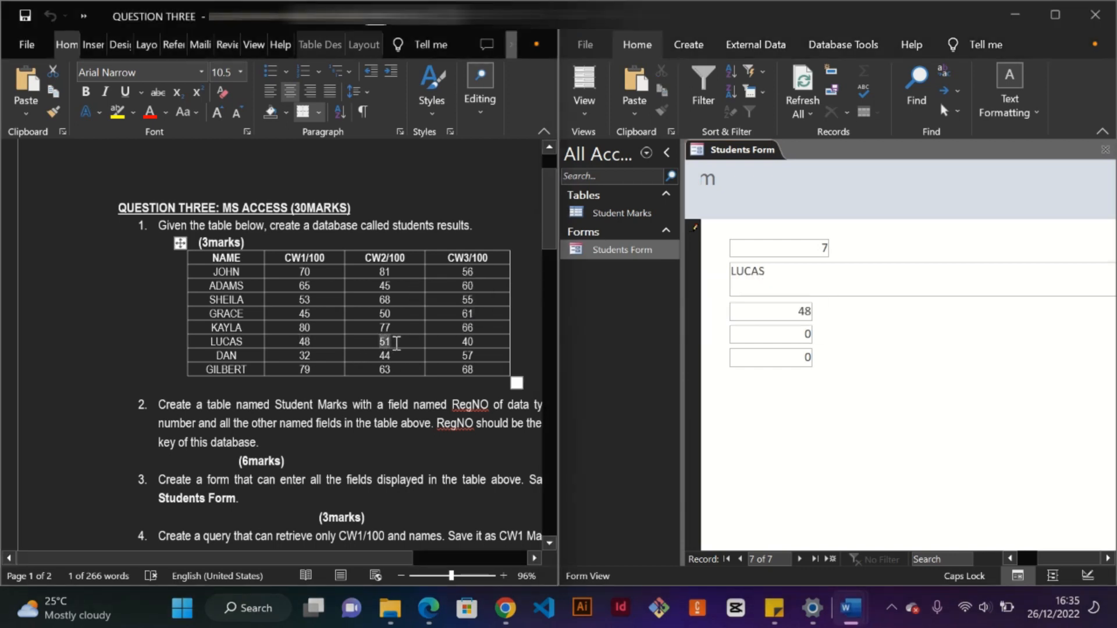
pyautogui.click(795, 334)
pyautogui.moveTo(795, 333); pyautogui.dragTo(811, 334)
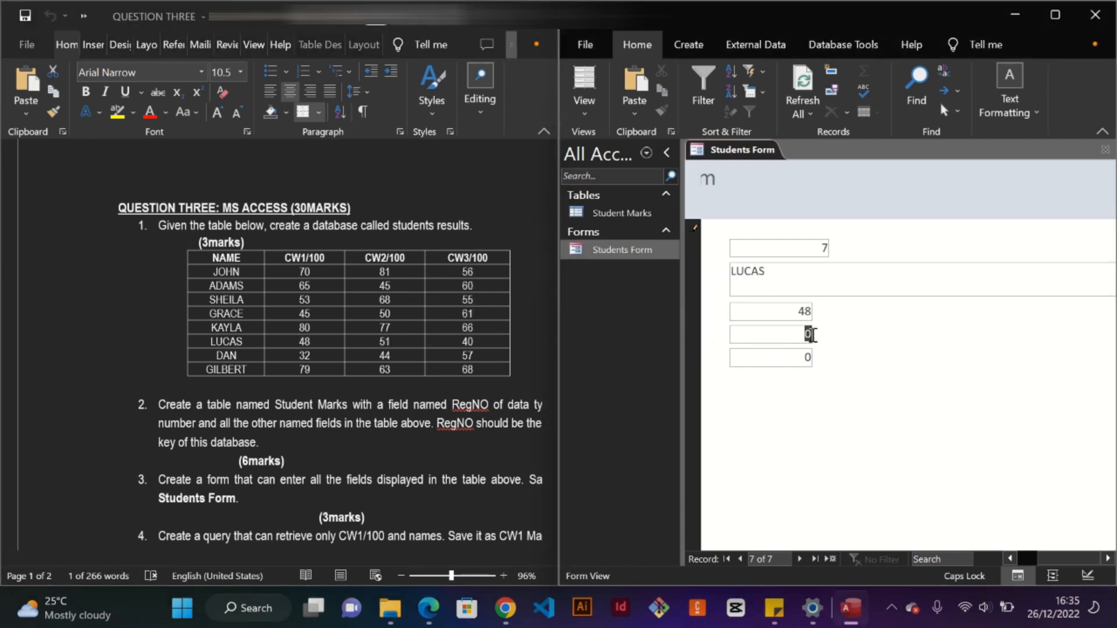
pyautogui.hotkey('ctrl', 'v')
# Step: Copy the sixth-row student's CW3 mark 40 from the Word table into the seventh record
pyautogui.moveTo(462, 342); pyautogui.dragTo(483, 342)
pyautogui.hotkey('ctrl', 'c')
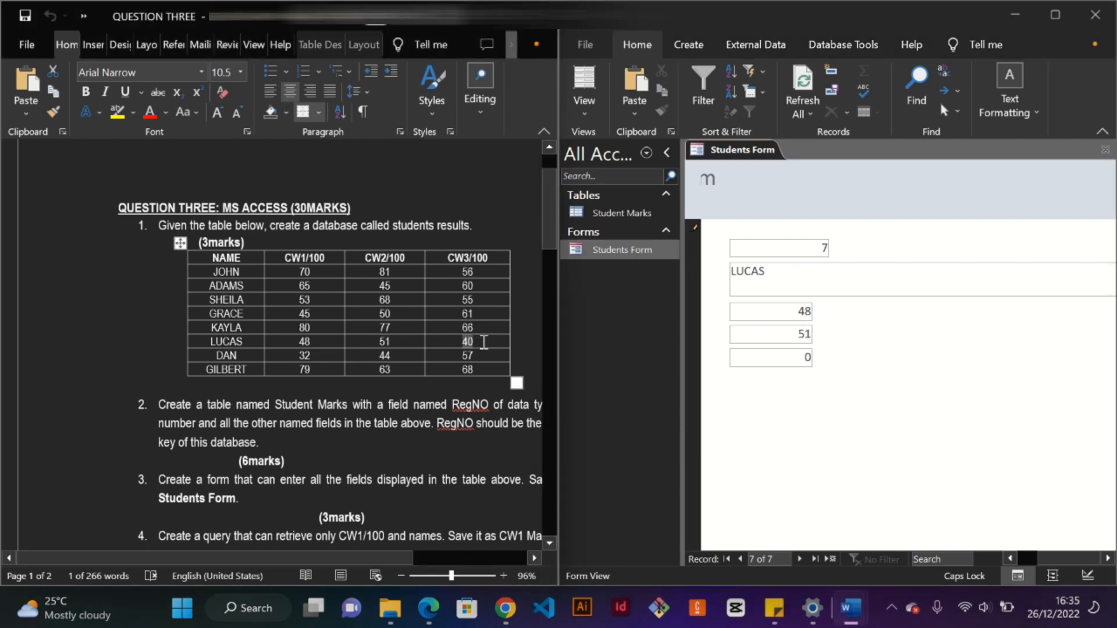
pyautogui.moveTo(802, 357); pyautogui.dragTo(811, 356)
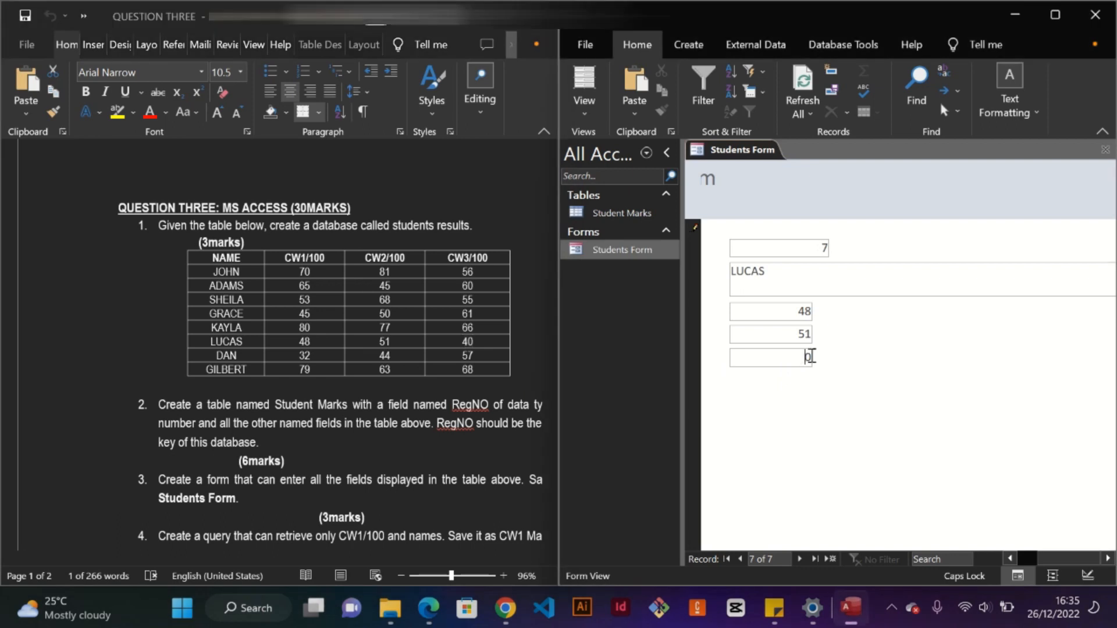
pyautogui.hotkey('ctrl', 'v')
# Step: Start an eighth record and copy the seventh-row student's name from the Word table into its NAME field
pyautogui.click(798, 558)
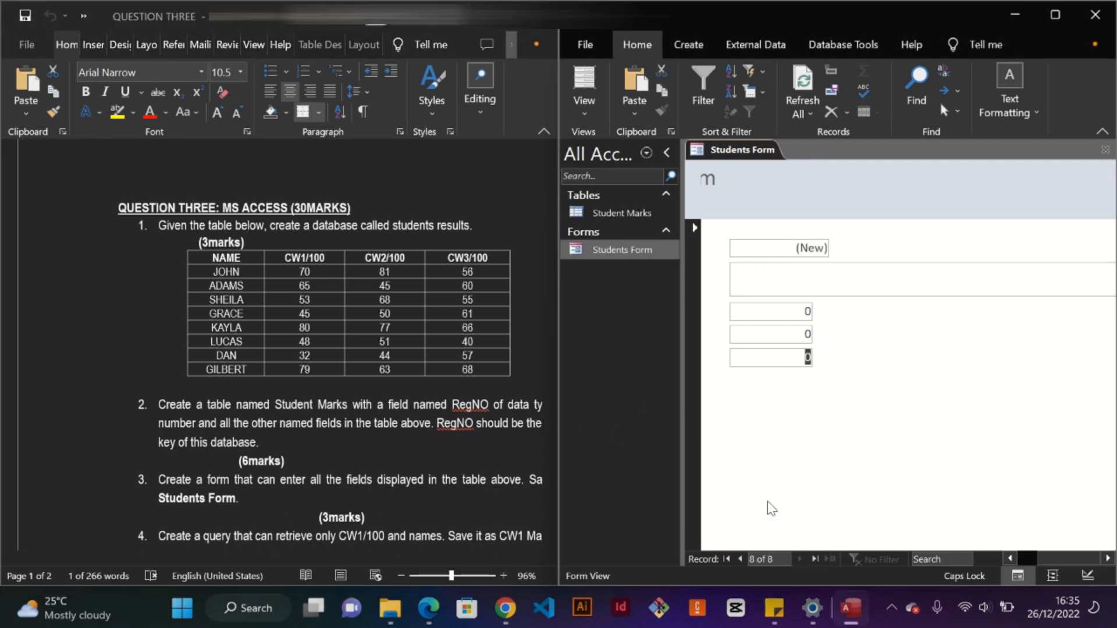
pyautogui.click(216, 350)
pyautogui.doubleClick(218, 356)
pyautogui.hotkey('ctrl', 'c')
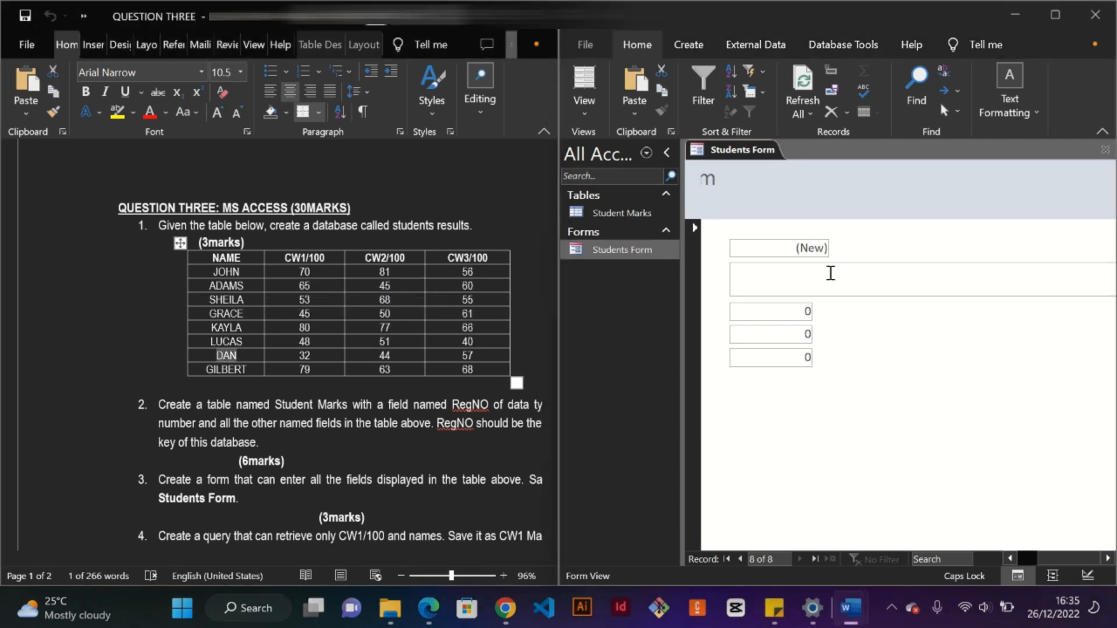
pyautogui.click(830, 273)
pyautogui.hotkey('ctrl', 'v')
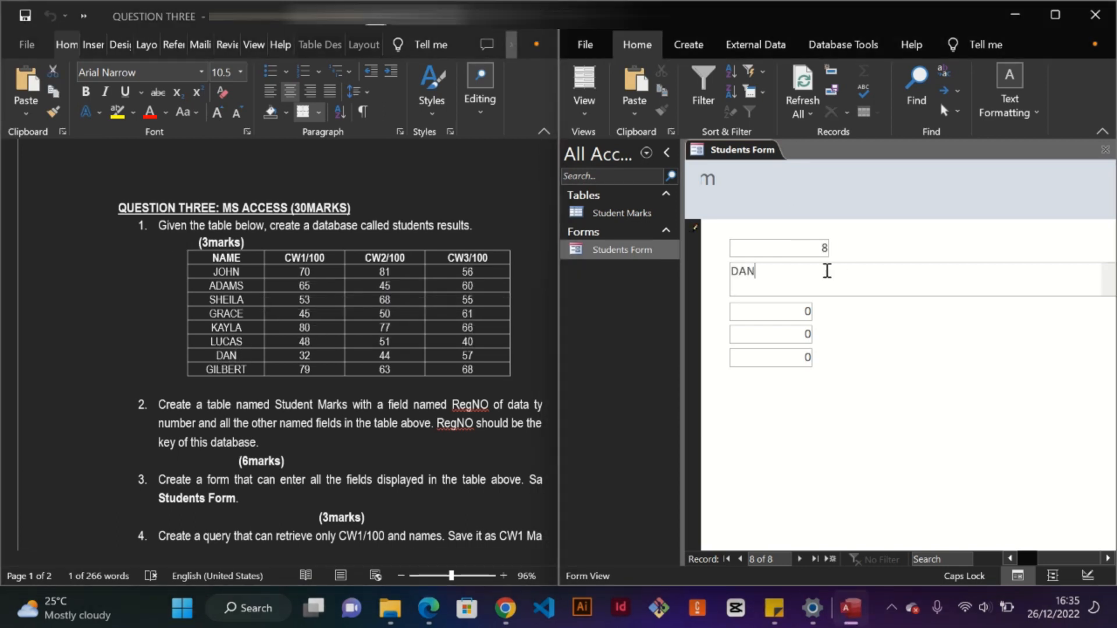
# Step: Copy the seventh-row student's CW1 mark 32 from the Word table into the eighth record
pyautogui.click(300, 355)
pyautogui.moveTo(300, 356); pyautogui.dragTo(314, 356)
pyautogui.hotkey('ctrl', 'c')
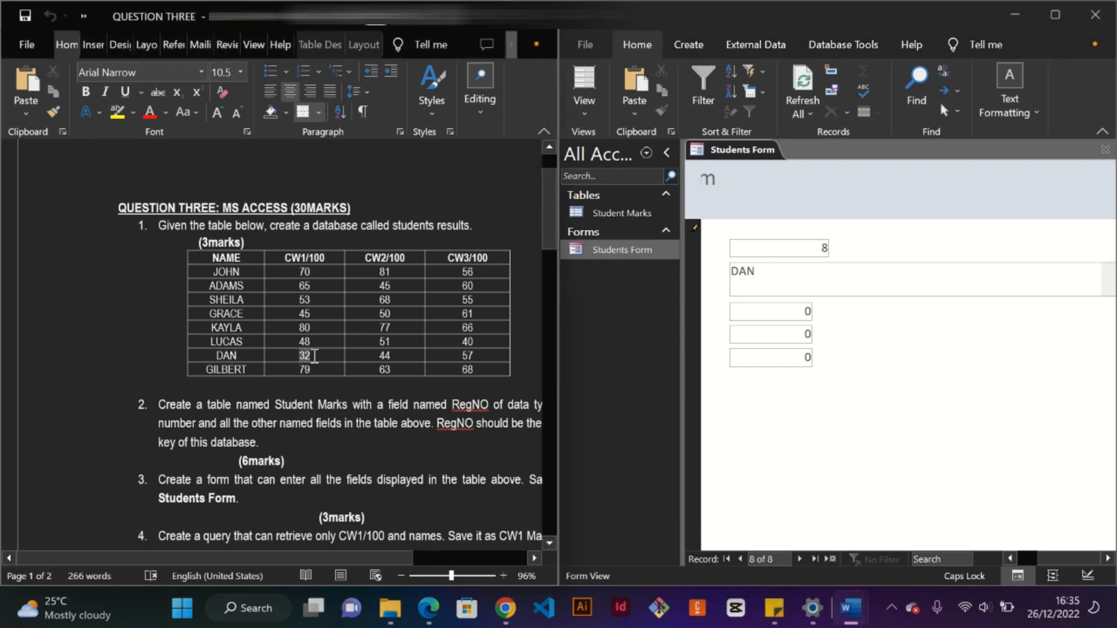
pyautogui.click(780, 312)
pyautogui.doubleClick(801, 314)
pyautogui.hotkey('ctrl', 'v')
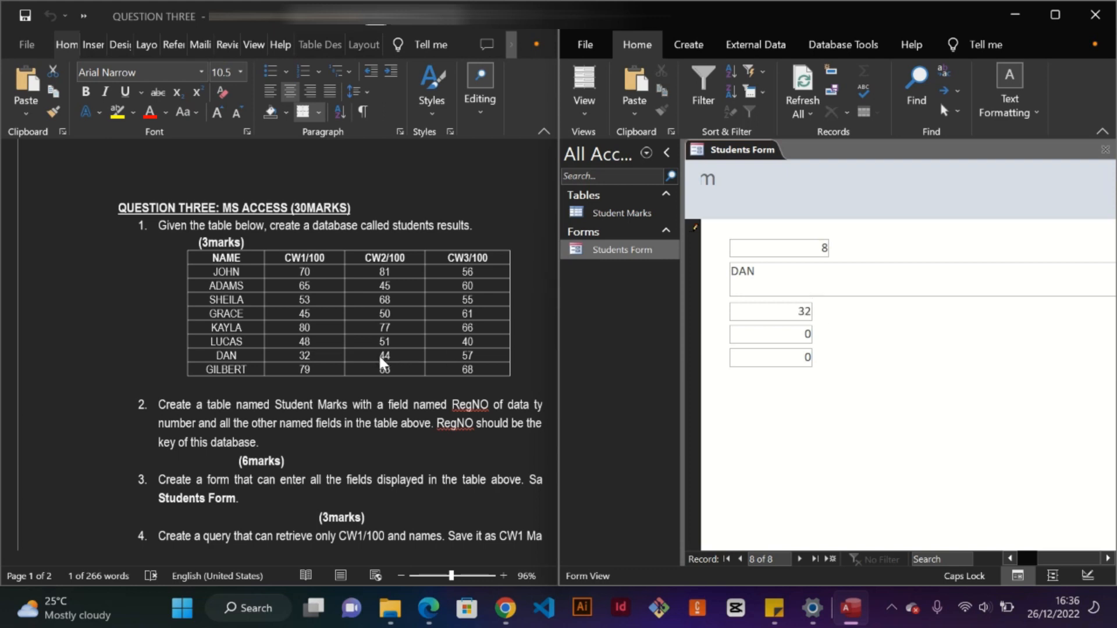
# Step: Copy the seventh-row student's CW2 mark 44 from the Word table into the eighth record
pyautogui.click(403, 357)
pyautogui.doubleClick(404, 354)
pyautogui.hotkey('ctrl', 'c')
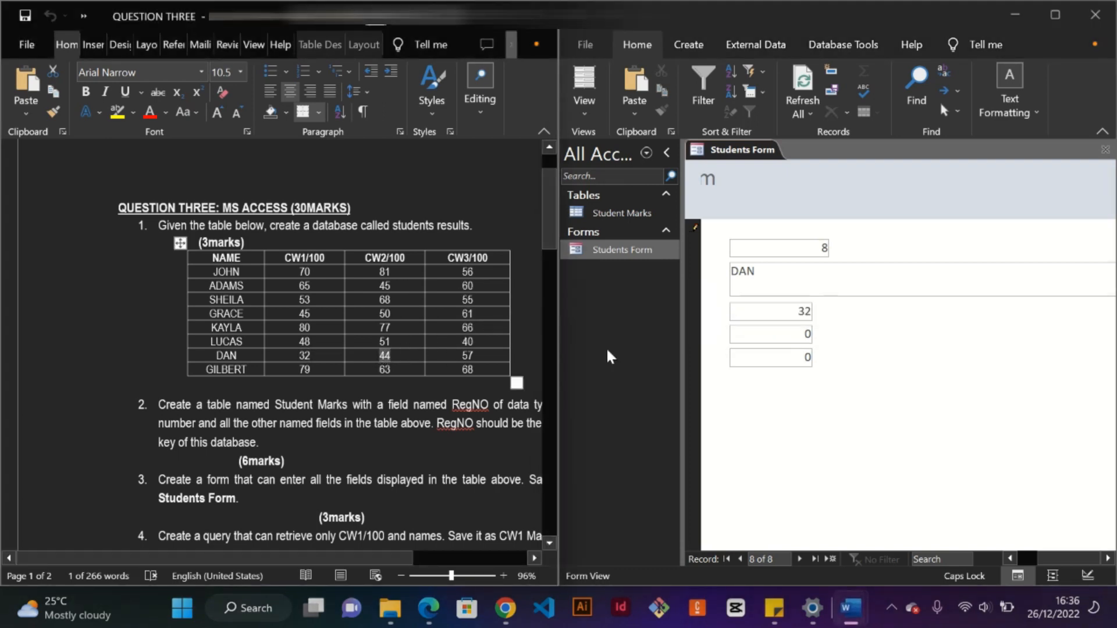
pyautogui.click(803, 334)
pyautogui.doubleClick(803, 334)
pyautogui.hotkey('ctrl', 'v')
# Step: Copy the seventh-row student's CW3 mark 57 from the Word table into the eighth record
pyautogui.click(463, 355)
pyautogui.doubleClick(466, 355)
pyautogui.hotkey('ctrl', 'c')
pyautogui.click(839, 363)
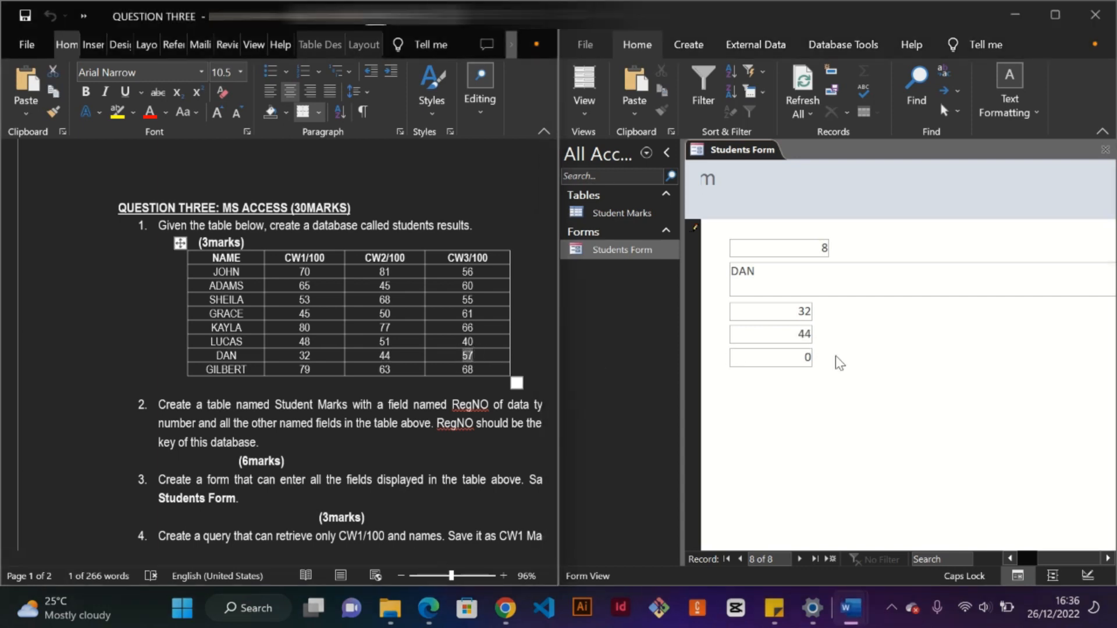
pyautogui.doubleClick(808, 357)
pyautogui.hotkey('ctrl', 'v')
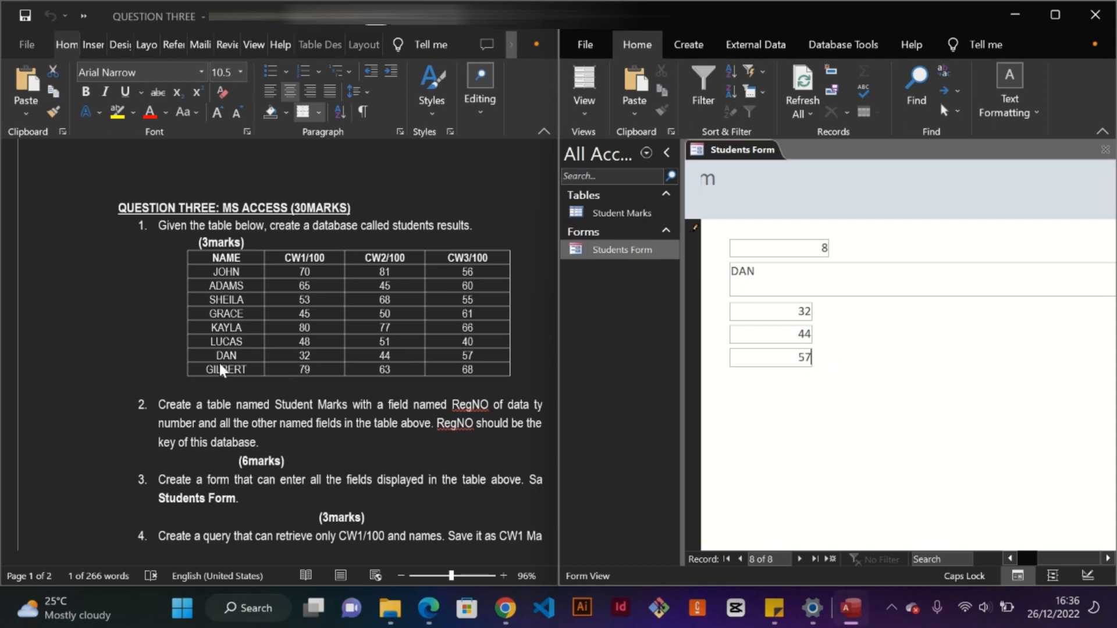
# Step: Start a ninth record and copy the last-row student's name from the Word table into its NAME field
pyautogui.click(799, 559)
pyautogui.click(222, 371)
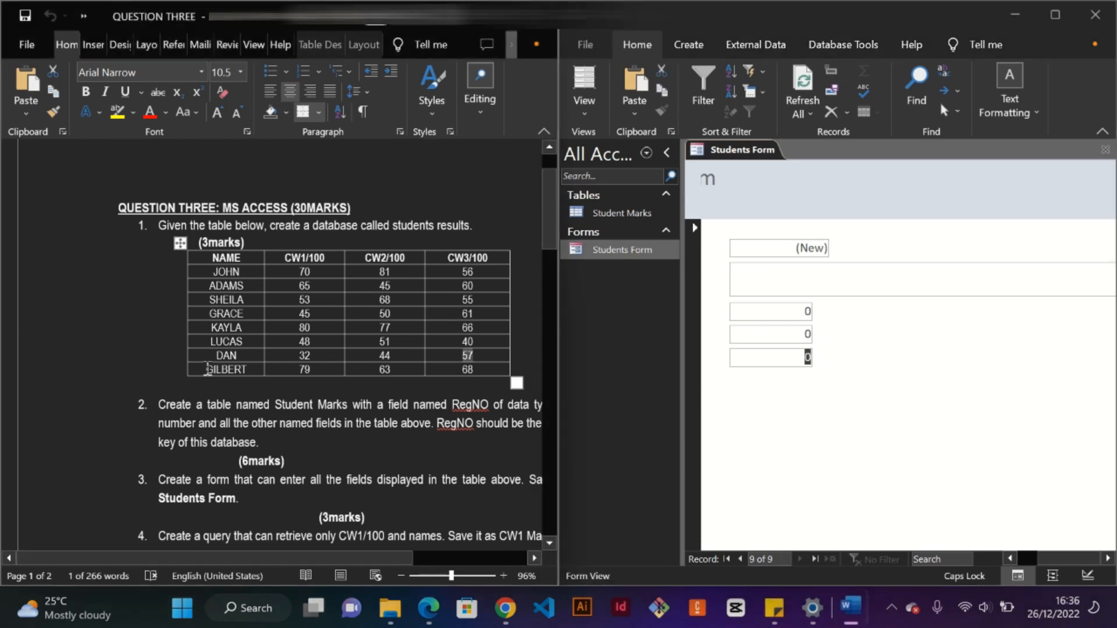
pyautogui.moveTo(205, 370); pyautogui.dragTo(250, 370)
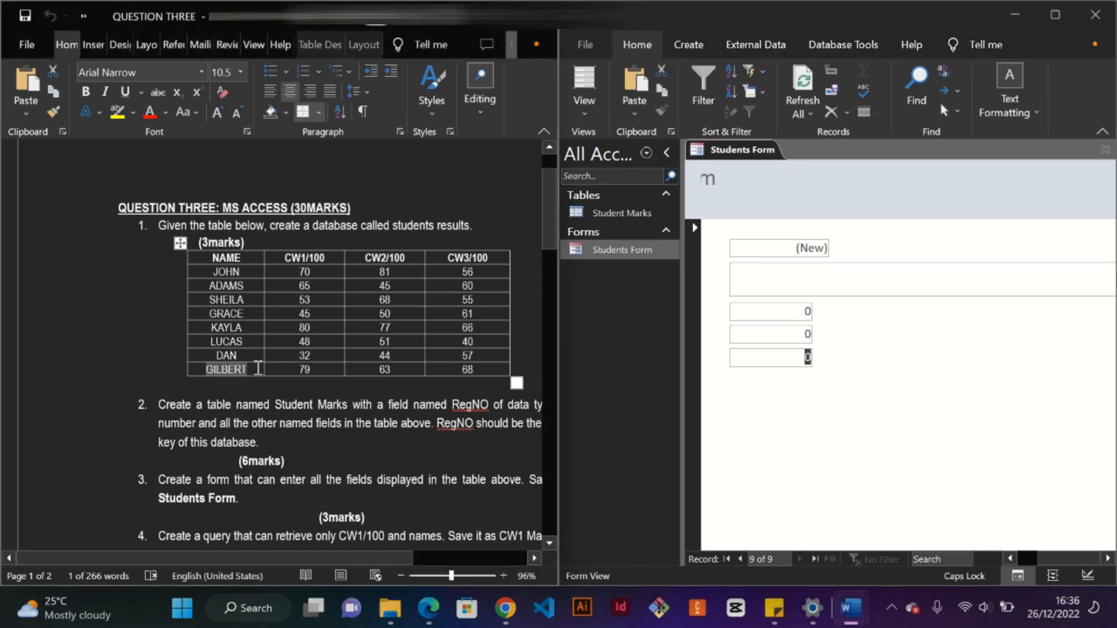
pyautogui.click(829, 276)
pyautogui.click(829, 276)
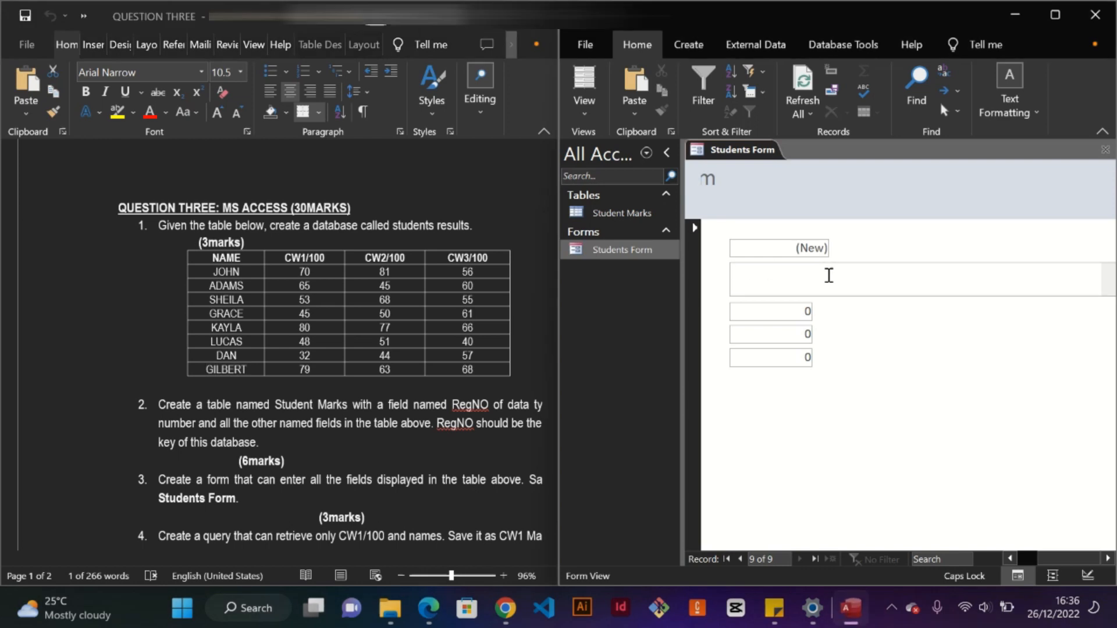
pyautogui.write('GILBERT')
# Step: Copy the last-row student's CW1 mark 79 from the Word table into the ninth record
pyautogui.click(307, 371)
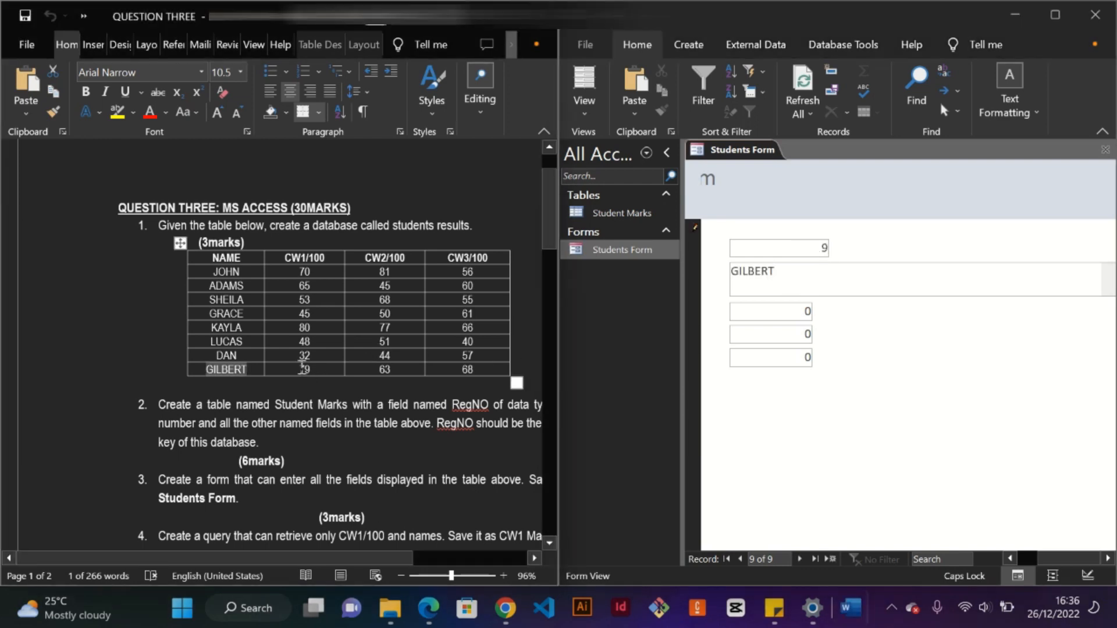
pyautogui.moveTo(299, 370); pyautogui.dragTo(316, 369)
pyautogui.hotkey('ctrl', 'c')
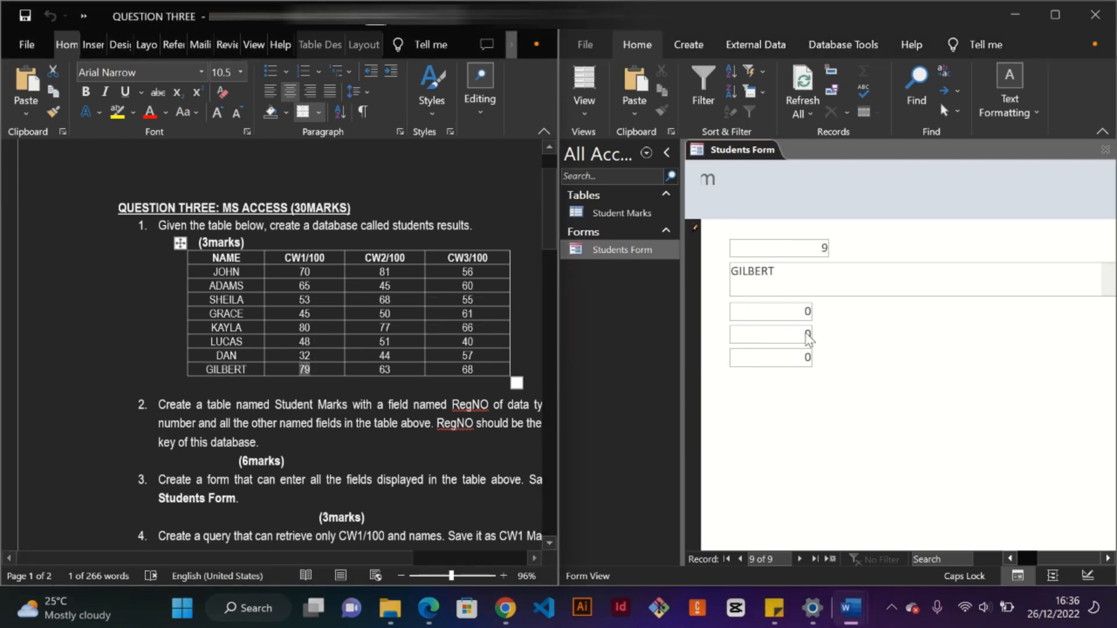
pyautogui.click(808, 312)
pyautogui.hotkey('ctrl', 'v')
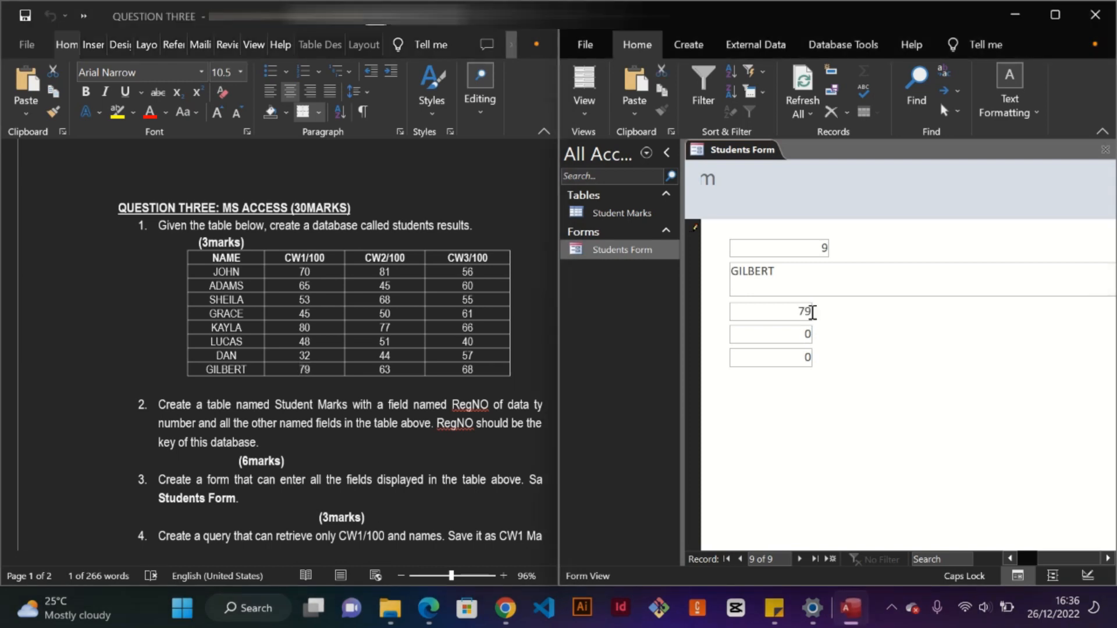
# Step: Copy the last-row student's CW2 mark 63 and CW3 mark 68 from the Word table into the ninth record
pyautogui.click(380, 368)
pyautogui.moveTo(376, 369); pyautogui.dragTo(398, 370)
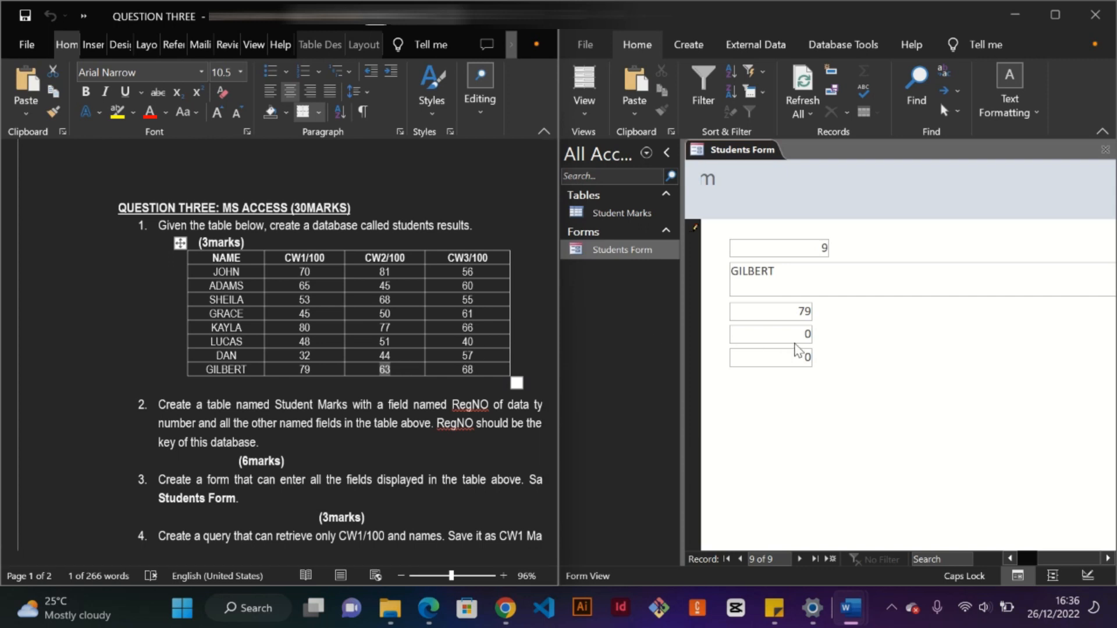
pyautogui.click(812, 336)
pyautogui.write('63')
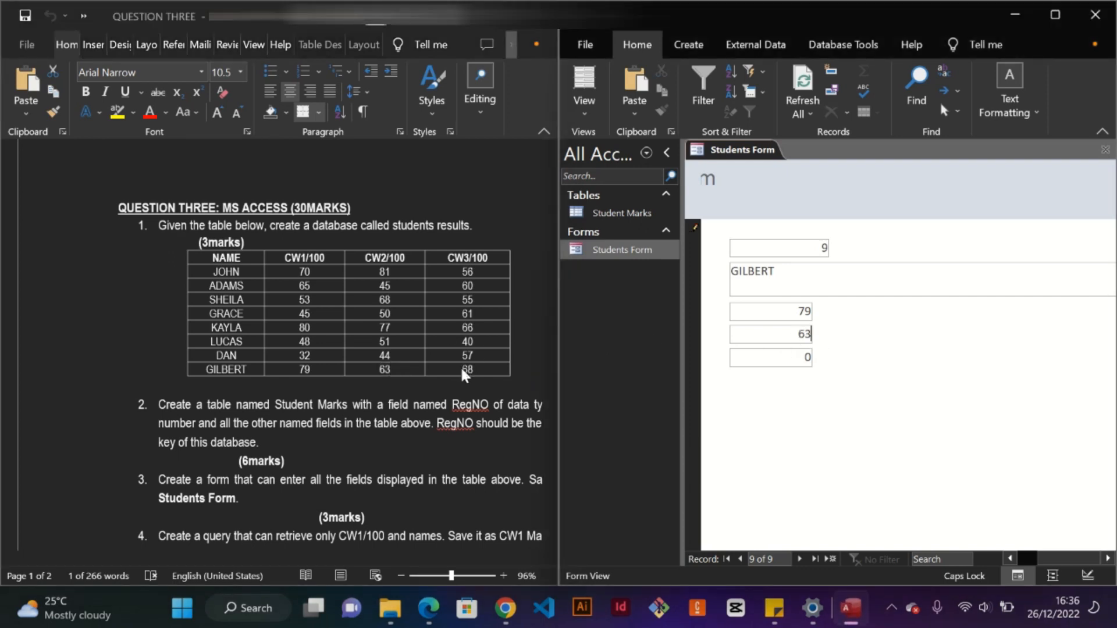
pyautogui.moveTo(464, 371); pyautogui.dragTo(483, 369)
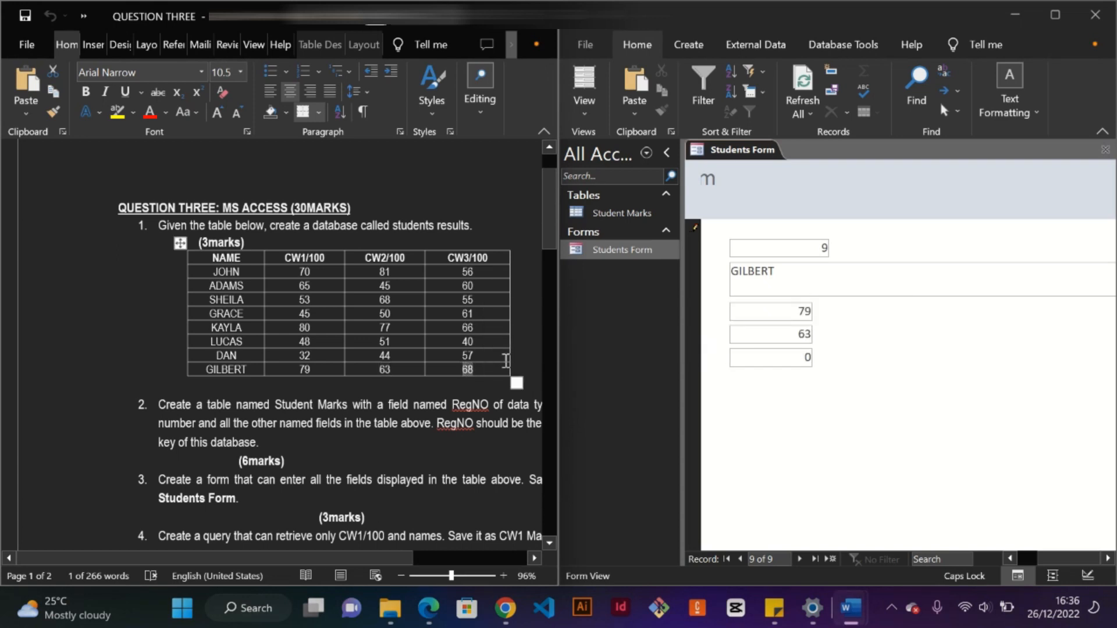
pyautogui.click(807, 357)
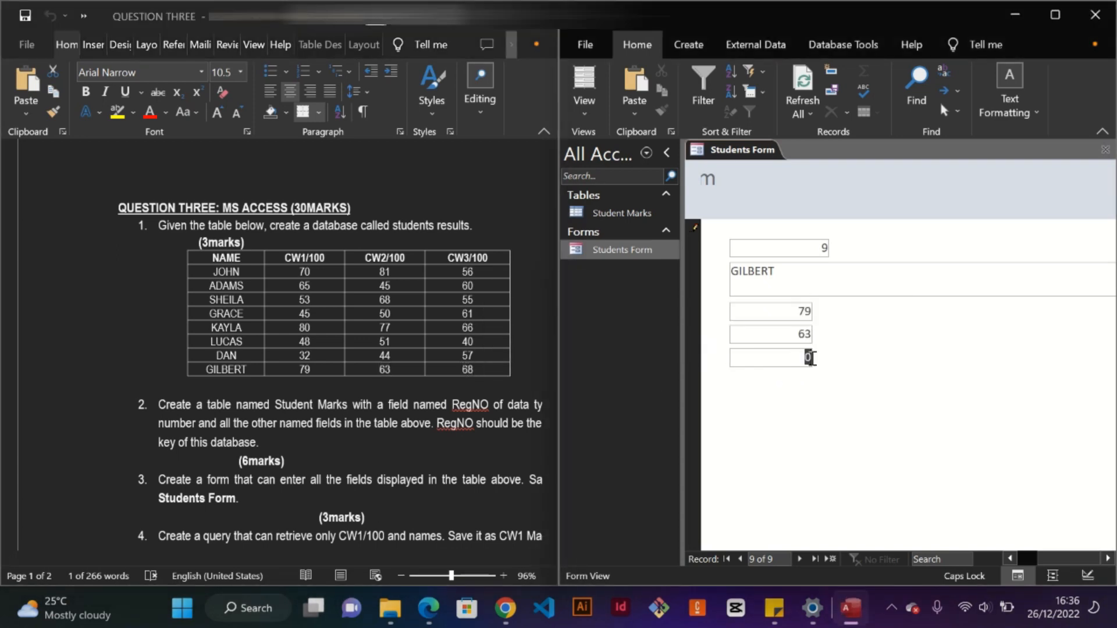
pyautogui.write('68')
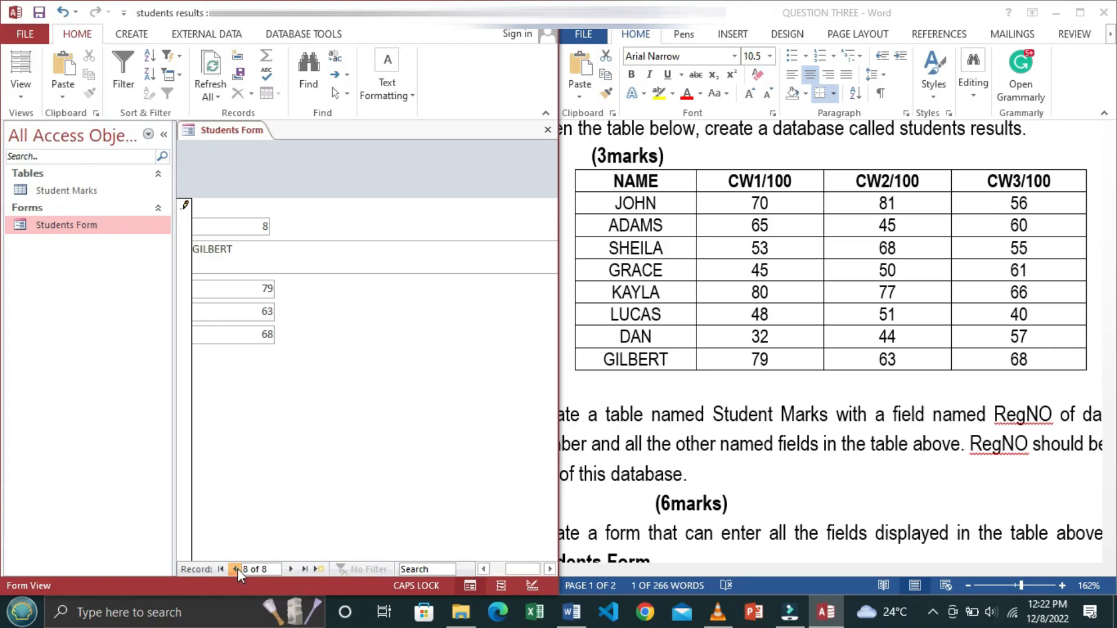
# Step: Browse backward through the entered student records in the form to the second record
pyautogui.click(236, 569)
pyautogui.click(236, 569)
pyautogui.click(237, 568)
pyautogui.click(236, 569)
pyautogui.click(236, 569)
pyautogui.click(236, 569)
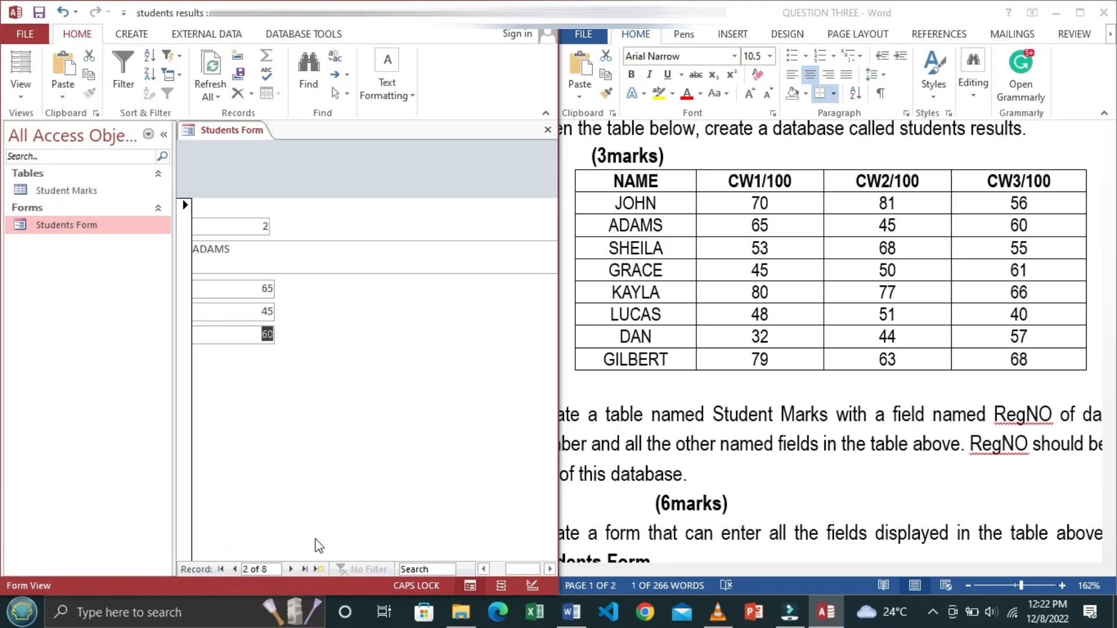
# Step: Maximize the Access window, switch to Word and maximize the exam document as well
pyautogui.doubleClick(530, 7)
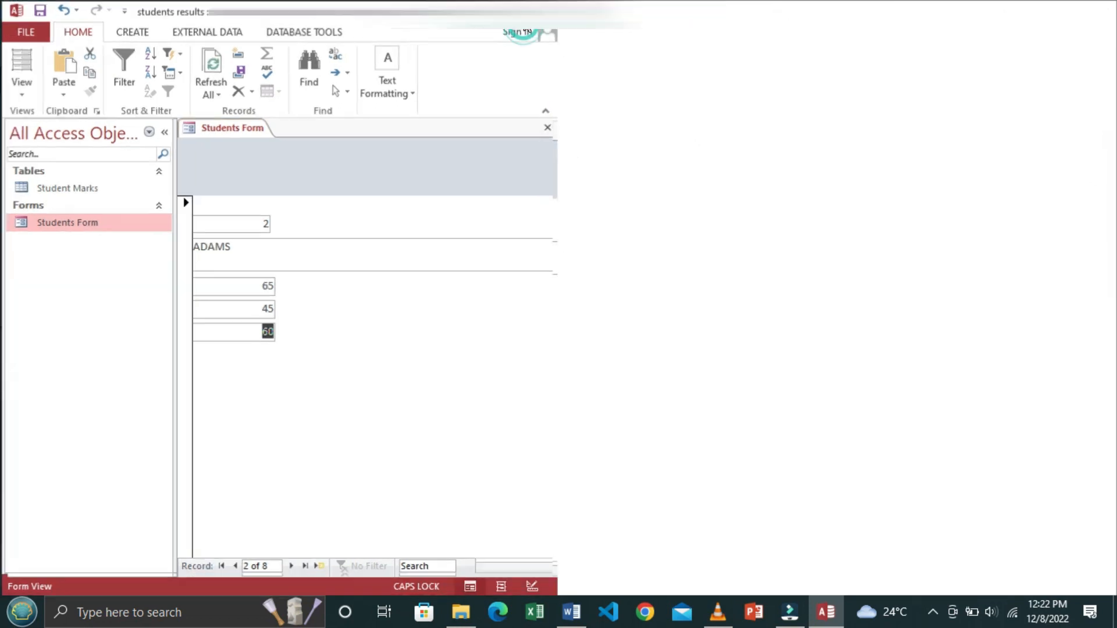
pyautogui.hotkey('alt', 'Tab')
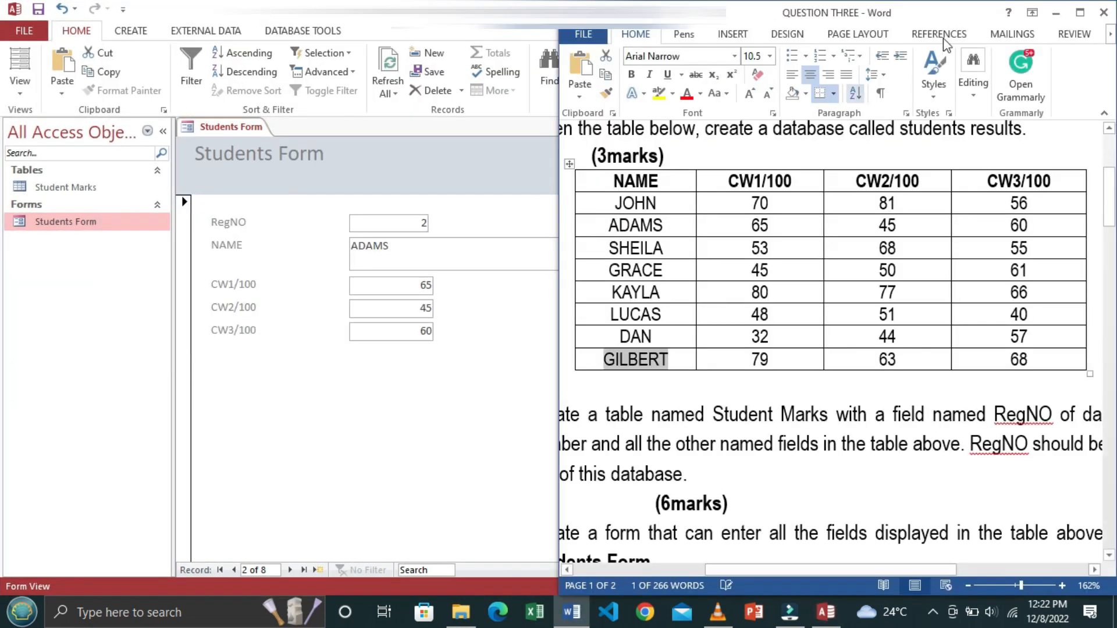
pyautogui.click(1080, 10)
# Step: Read question 4 in the exam document about the query retrieving only CW1/100 and names
pyautogui.scroll(-8, 549, 316)
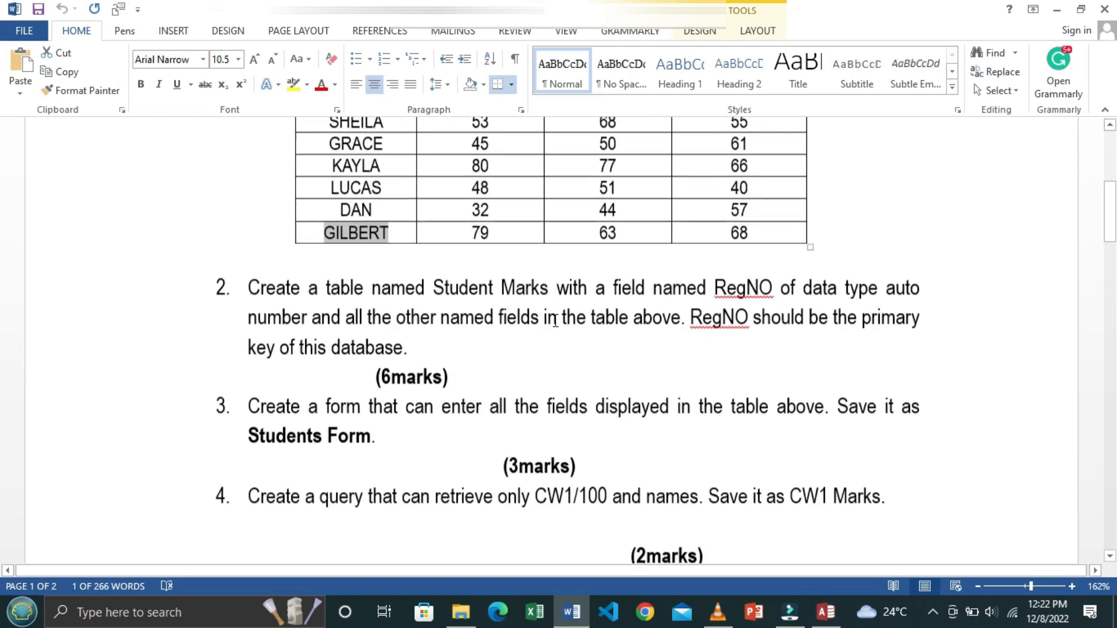
pyautogui.scroll(-2, 556, 321)
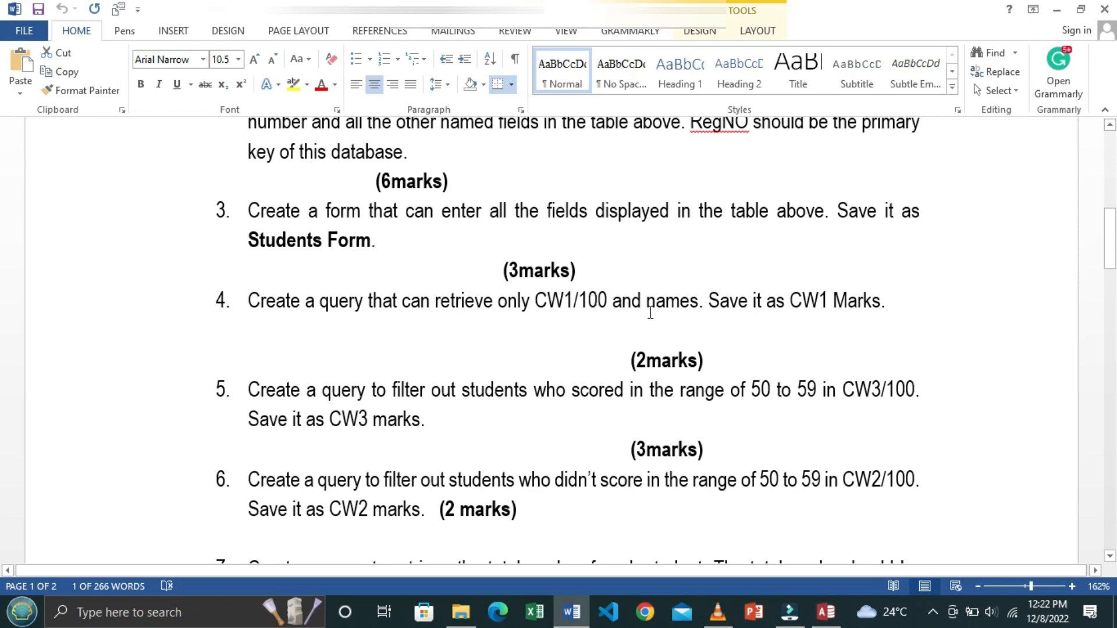
pyautogui.moveTo(559, 301); pyautogui.dragTo(700, 302)
pyautogui.click(763, 310)
# Step: Switch to Access, select the Student Marks table and close the Students Form
pyautogui.hotkey('alt', 'Tab')
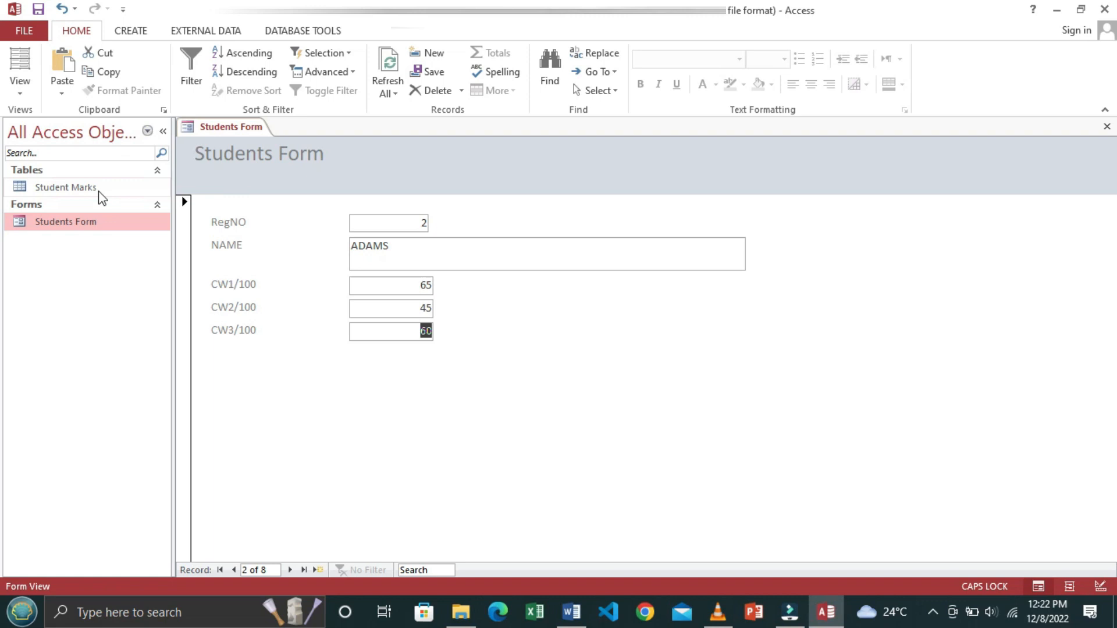
pyautogui.click(99, 189)
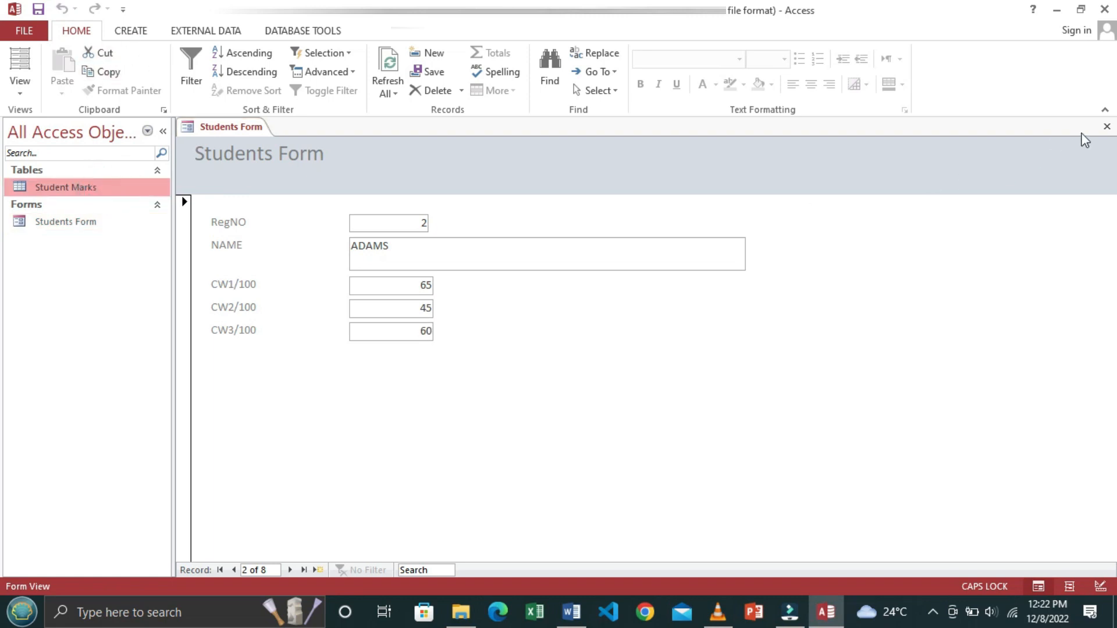
pyautogui.click(1108, 128)
# Step: Start a Simple Query Wizard query on Student Marks with the NAME and CW1/100 fields, checking them against question 4 in Word
pyautogui.click(133, 33)
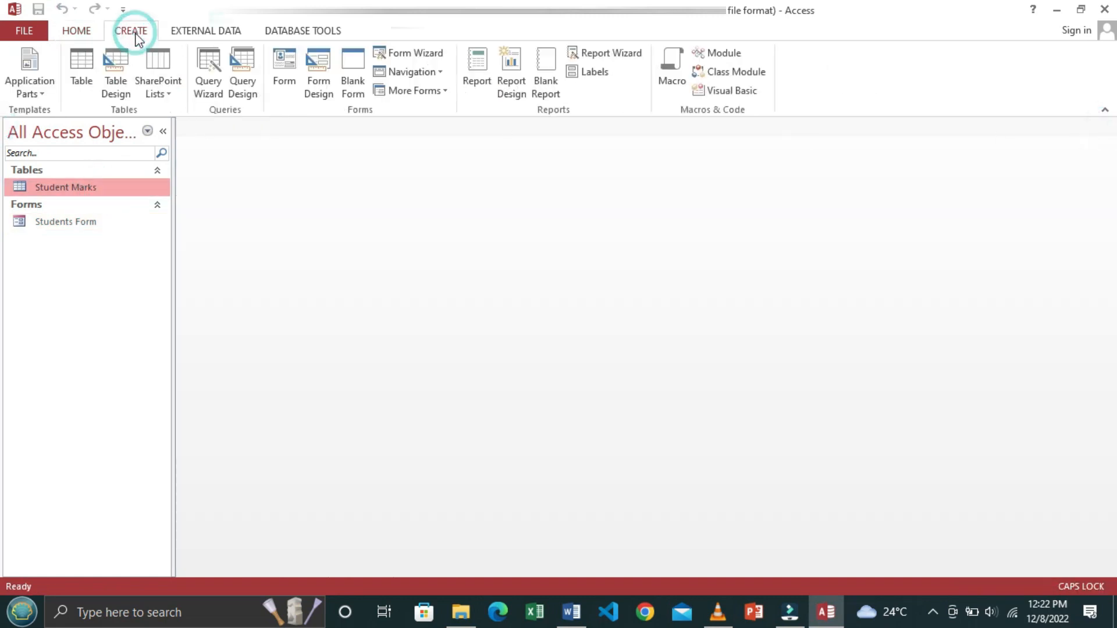
pyautogui.click(217, 60)
pyautogui.click(638, 389)
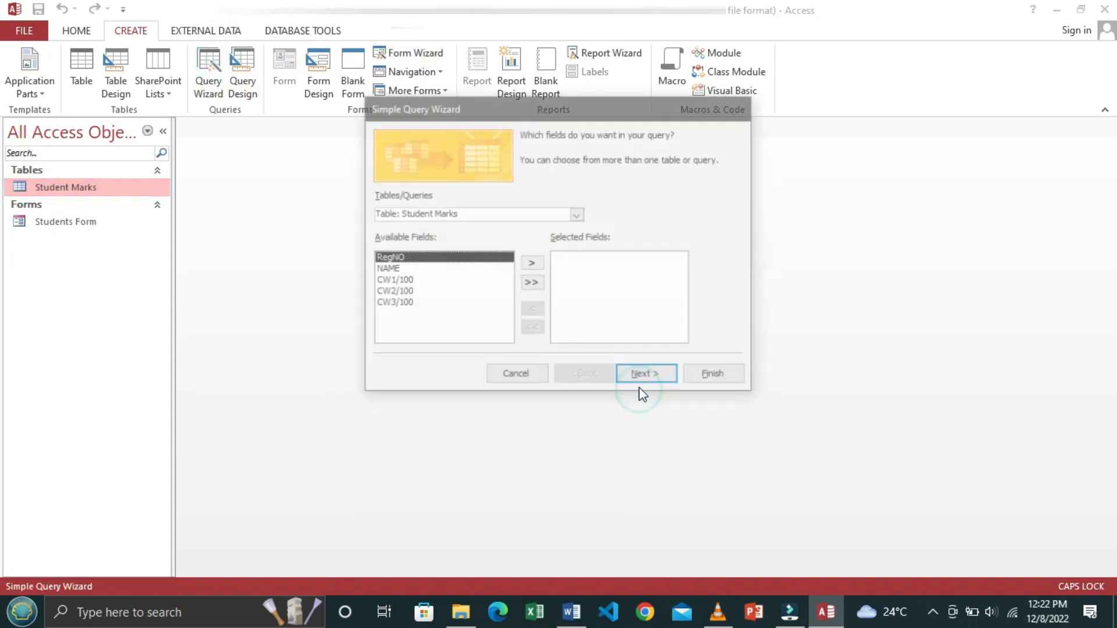
pyautogui.click(406, 268)
pyautogui.click(530, 264)
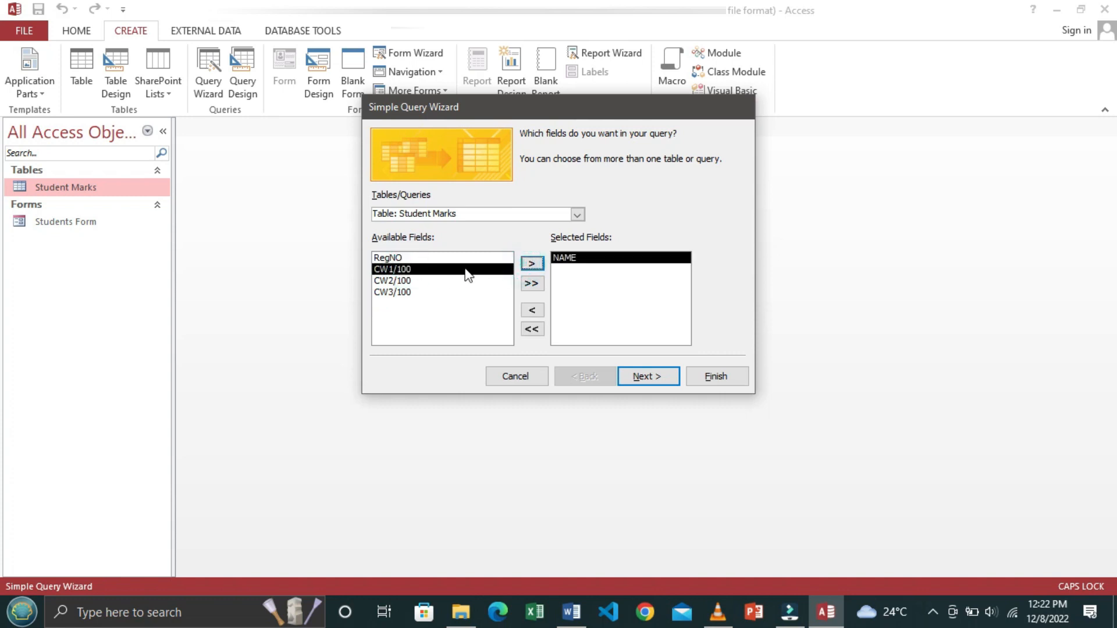
pyautogui.click(531, 264)
pyautogui.hotkey('alt', 'Tab')
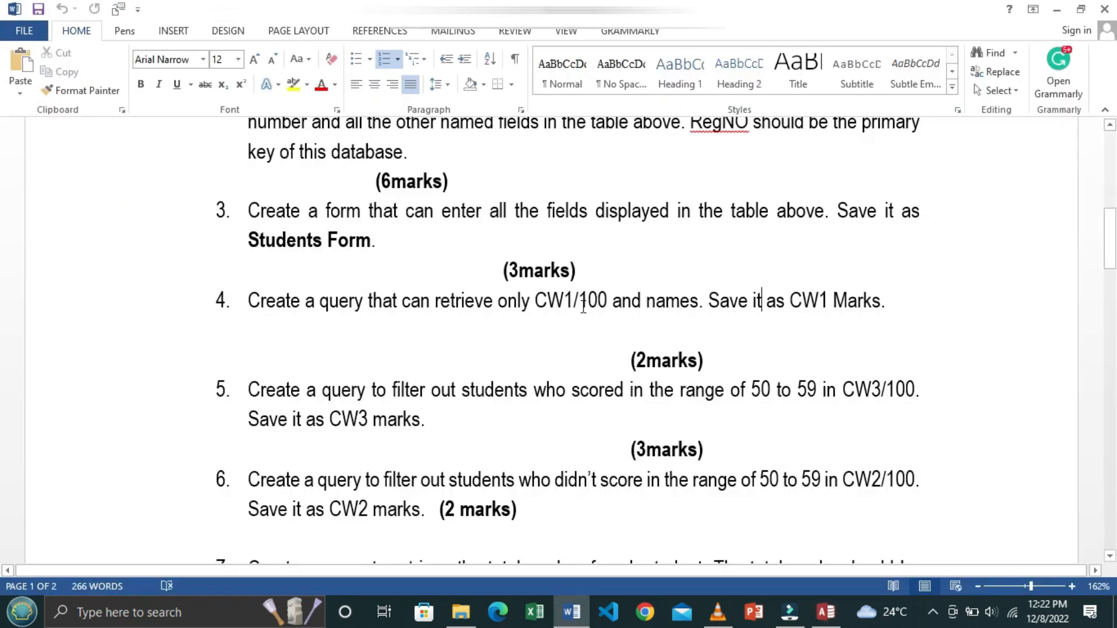
pyautogui.hotkey('alt', 'Tab')
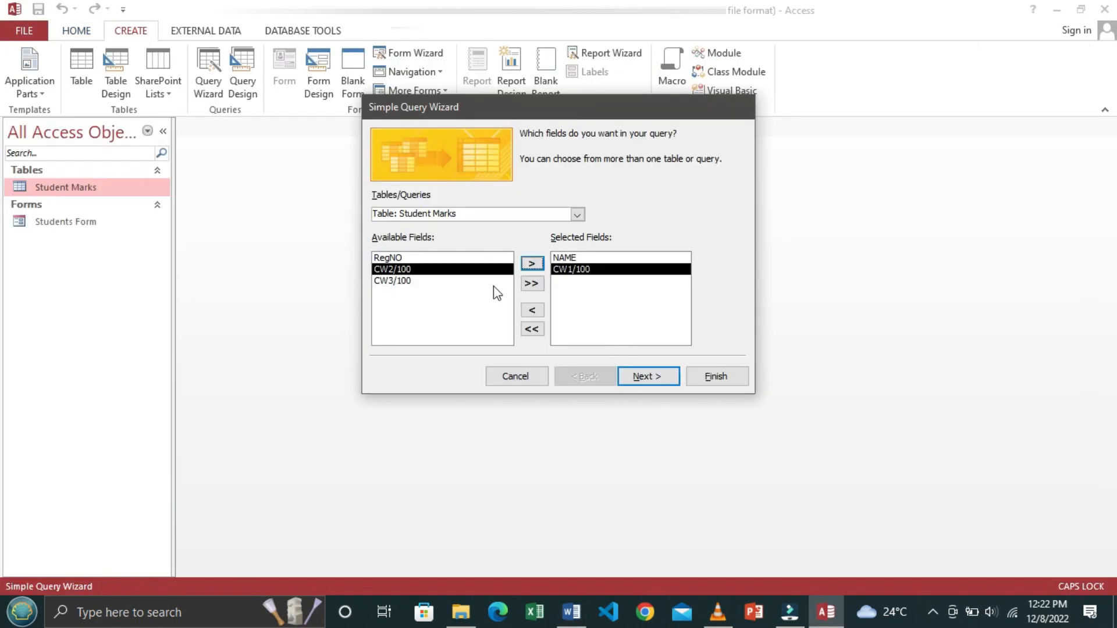
# Step: Keep the query as a detail query and set the wizard to open its design for modification
pyautogui.click(663, 377)
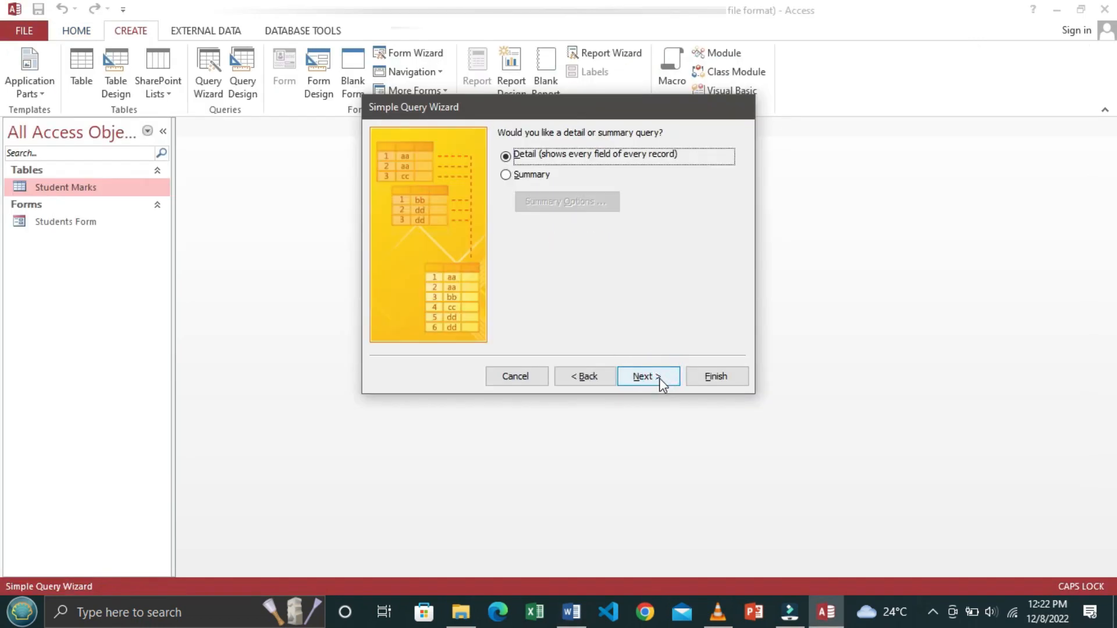
pyautogui.click(656, 378)
pyautogui.click(505, 289)
# Step: Copy the name CW1 Marks from question 4 in Word and use it as the query title in the Access wizard
pyautogui.hotkey('alt', 'Tab')
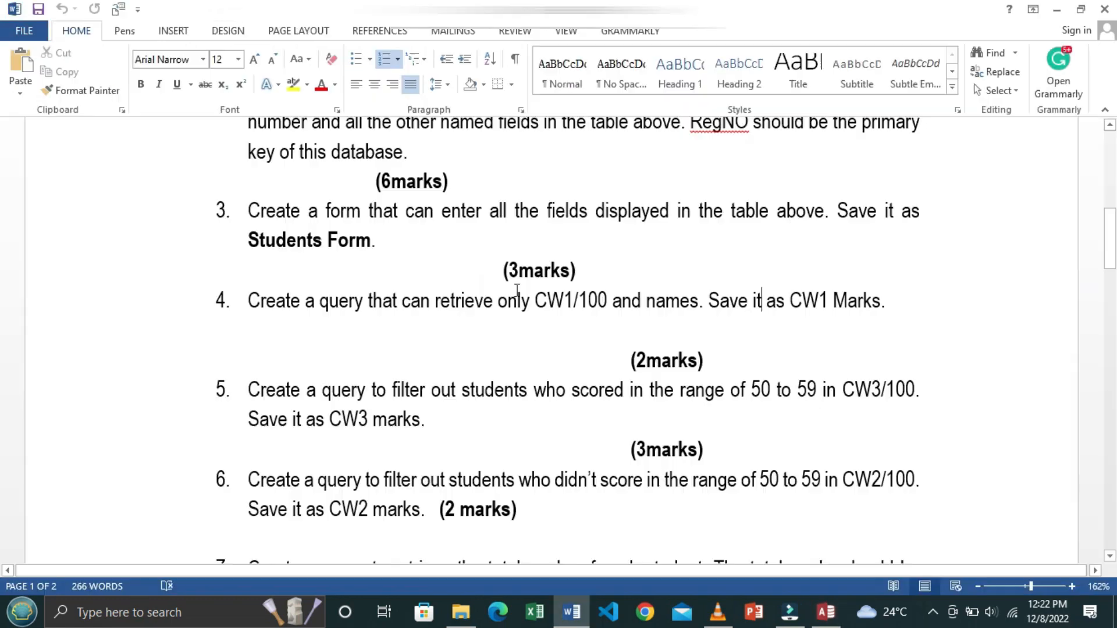
pyautogui.moveTo(792, 300); pyautogui.dragTo(866, 311)
pyautogui.hotkey('ctrl', 'c')
pyautogui.hotkey('alt', 'Tab')
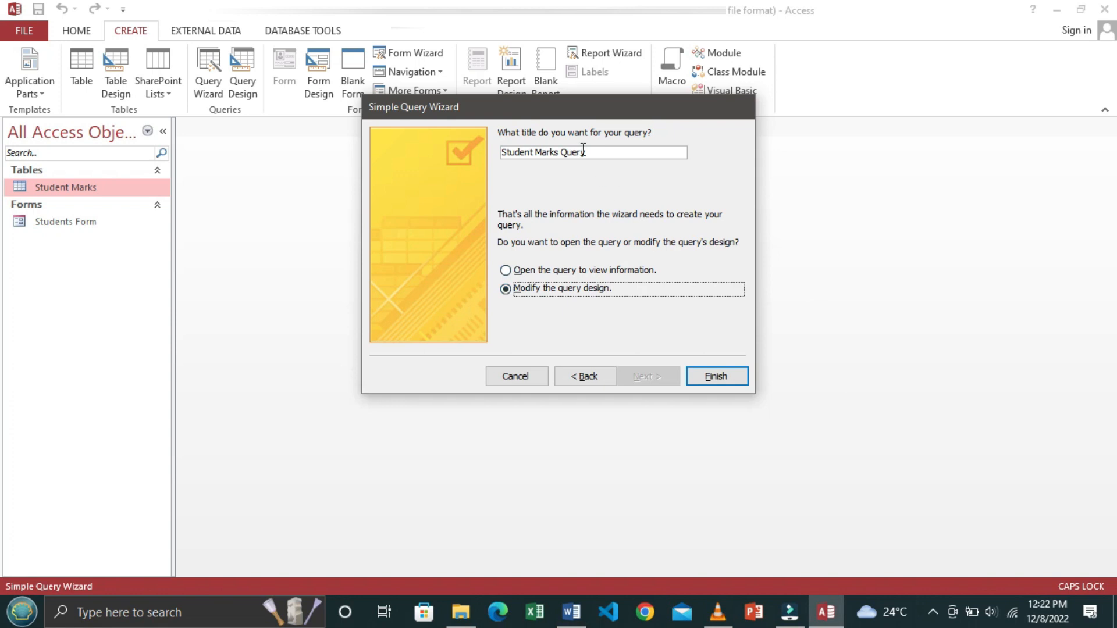
pyautogui.click(609, 155)
pyautogui.hotkey('ctrl', 'shift', 'Left')
pyautogui.hotkey('ctrl', 'shift', 'Left')
pyautogui.hotkey('ctrl', 'shift', 'Left')
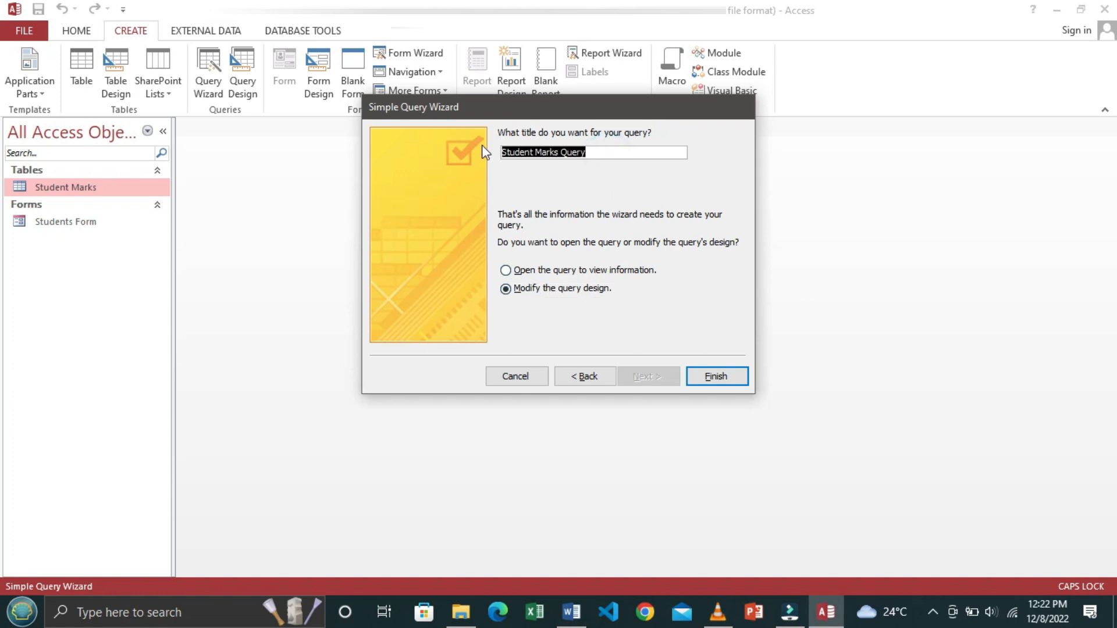
pyautogui.hotkey('ctrl', 'v')
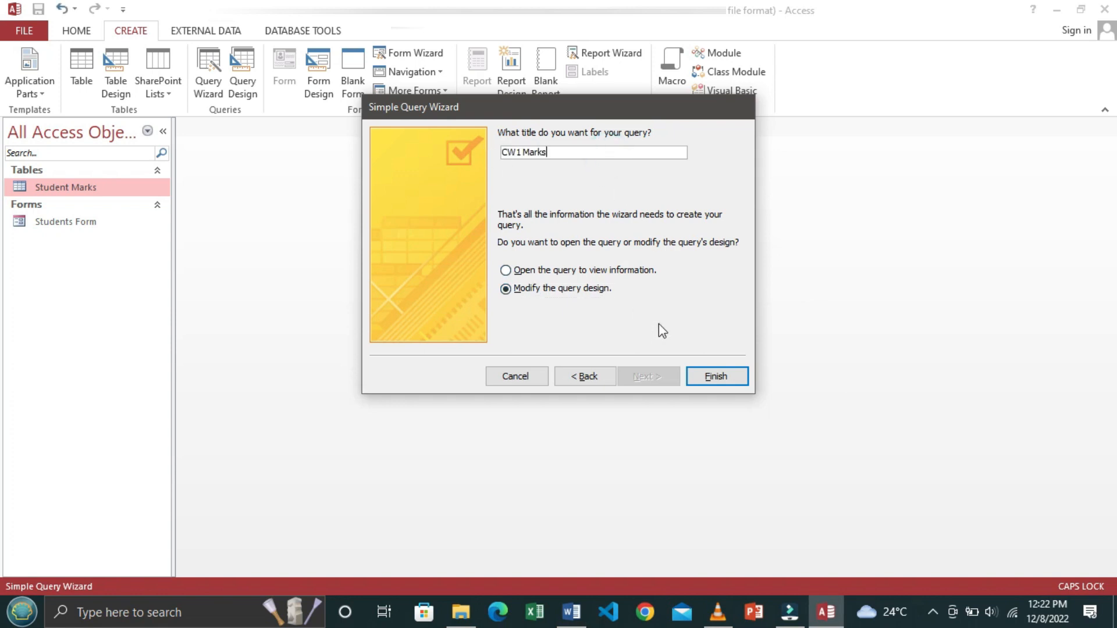
# Step: Finish the wizard, view the CW1 Marks query results as a datasheet and close the query
pyautogui.click(712, 375)
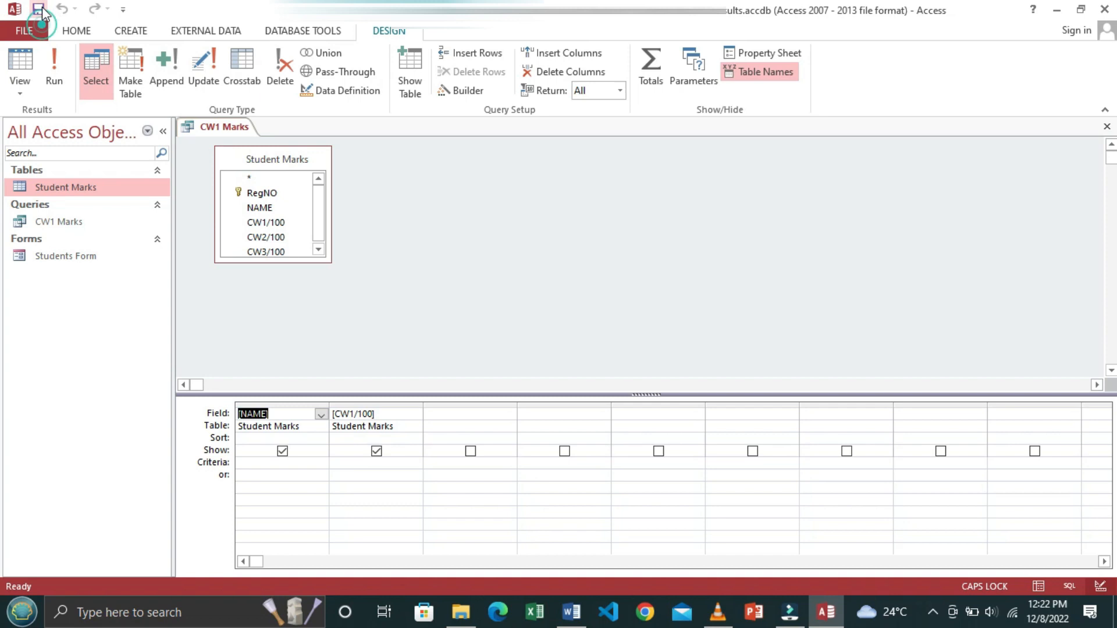
pyautogui.click(40, 61)
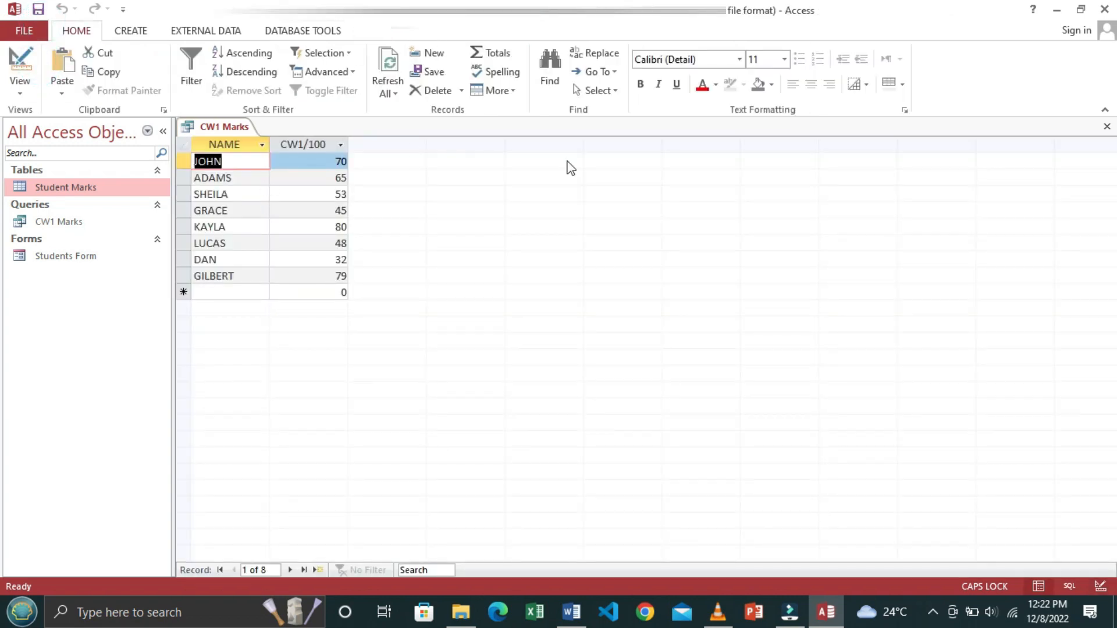
pyautogui.click(1107, 126)
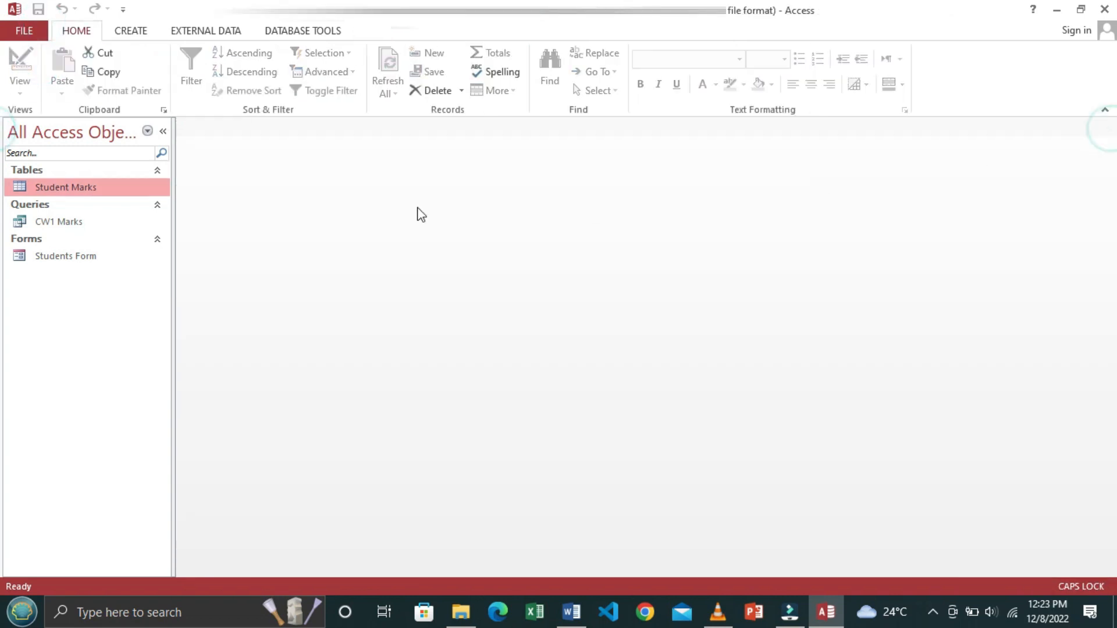
# Step: Switch to Word and read question 5 about filtering students who scored 50 to 59 in CW3/100
pyautogui.hotkey('alt', 'Tab')
pyautogui.scroll(-3, 526, 314)
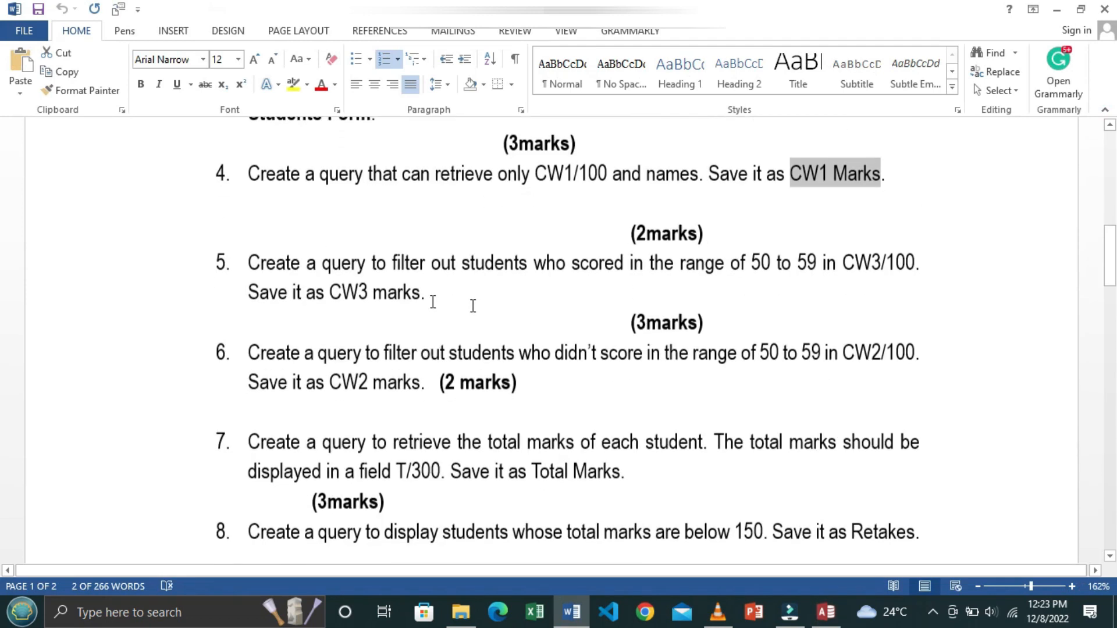
pyautogui.moveTo(255, 259); pyautogui.dragTo(446, 297)
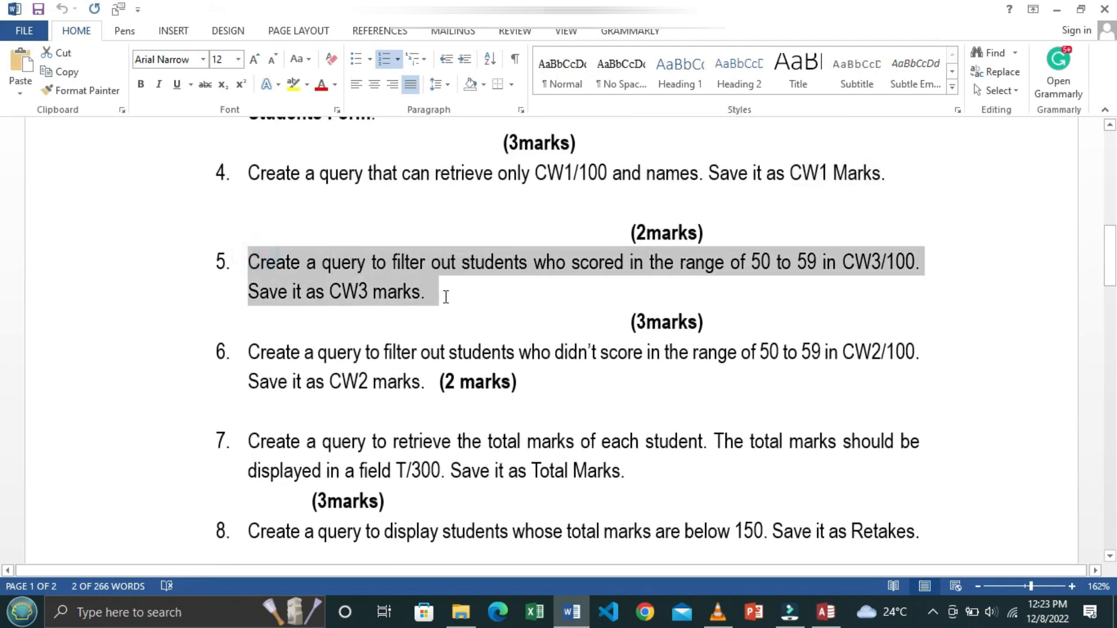
pyautogui.click(744, 288)
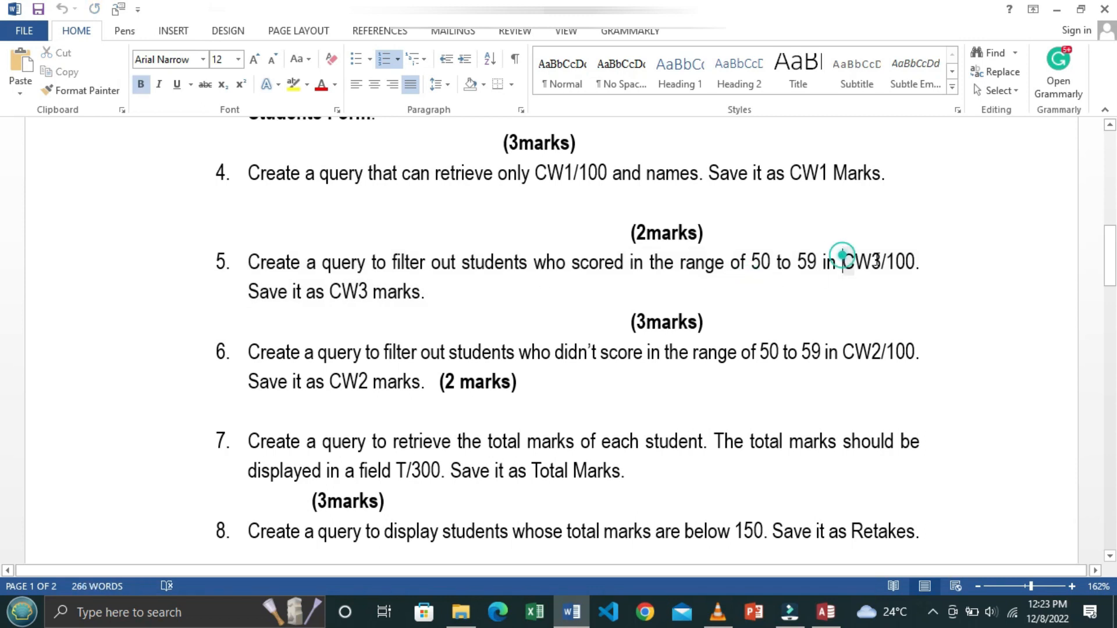
pyautogui.moveTo(845, 261); pyautogui.dragTo(916, 263)
# Step: Switch to Access and start a Simple Query Wizard query on the Student Marks table, rechecking question 5 in Word
pyautogui.hotkey('alt', 'Tab')
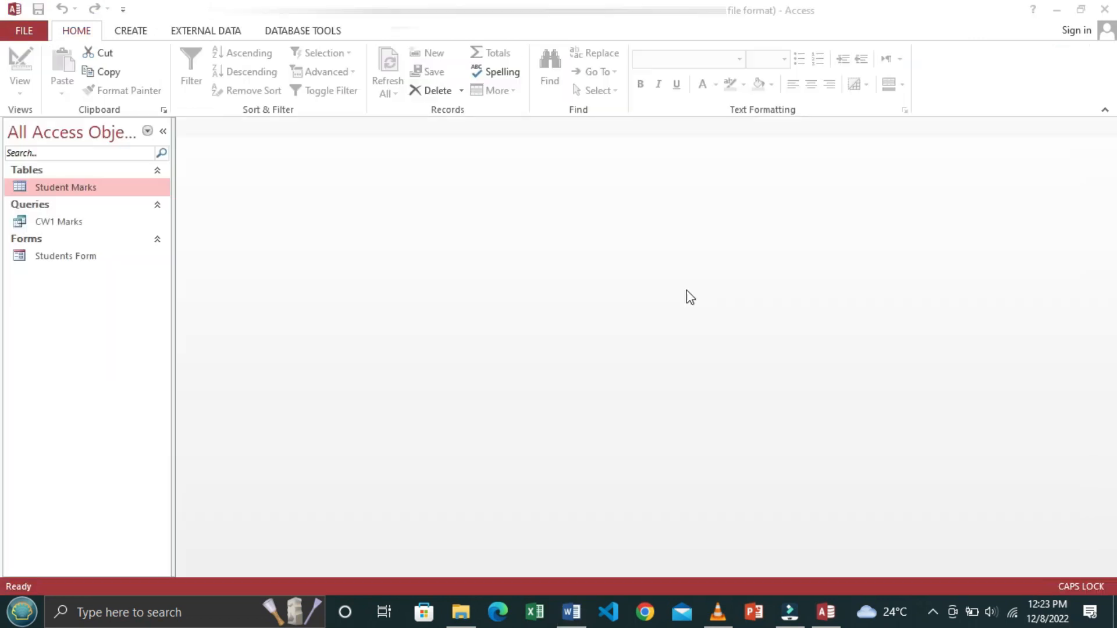
pyautogui.click(134, 36)
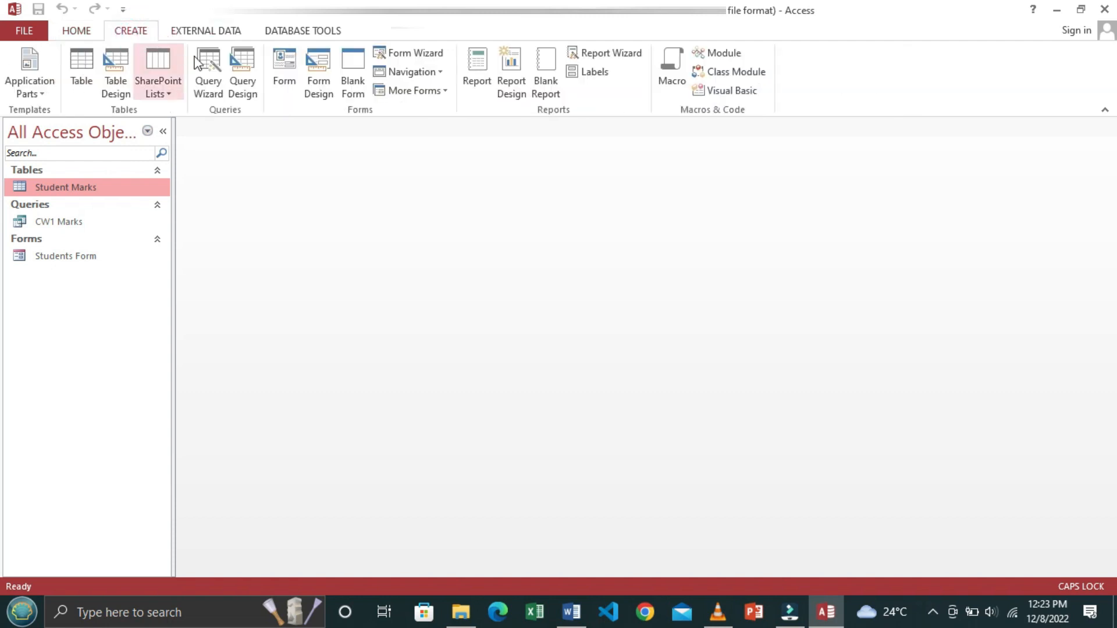
pyautogui.click(215, 65)
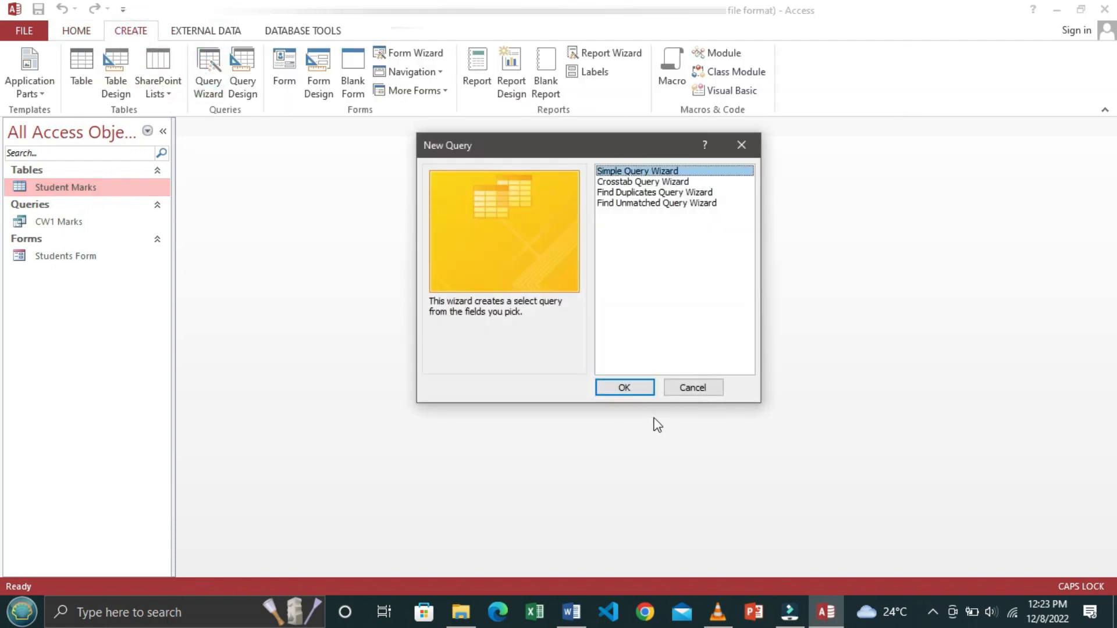
pyautogui.click(624, 387)
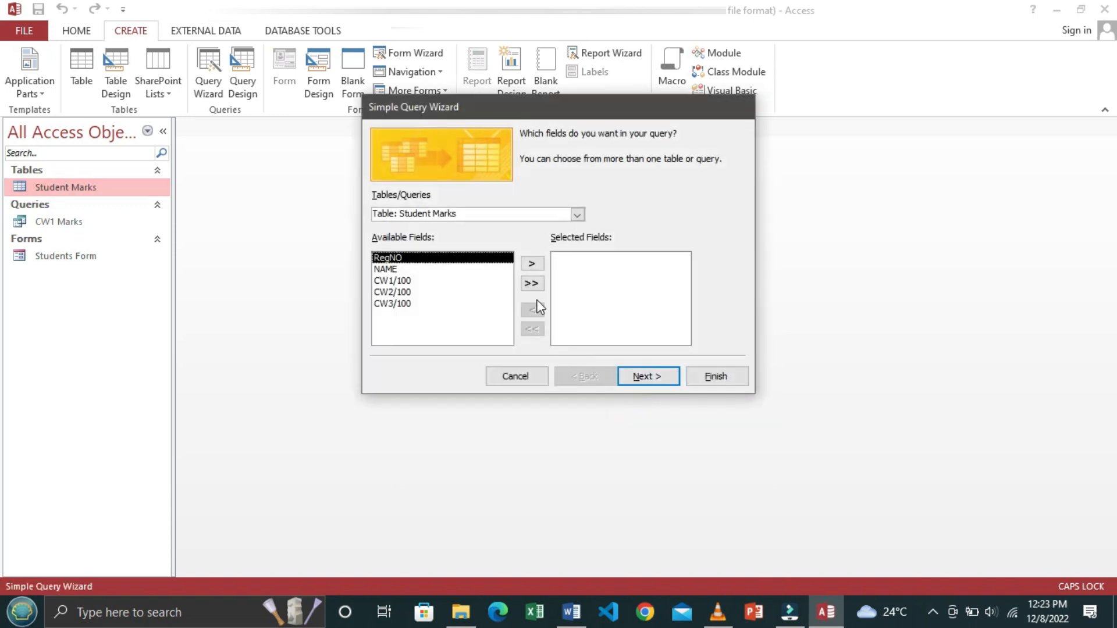
pyautogui.hotkey('alt', 'Tab')
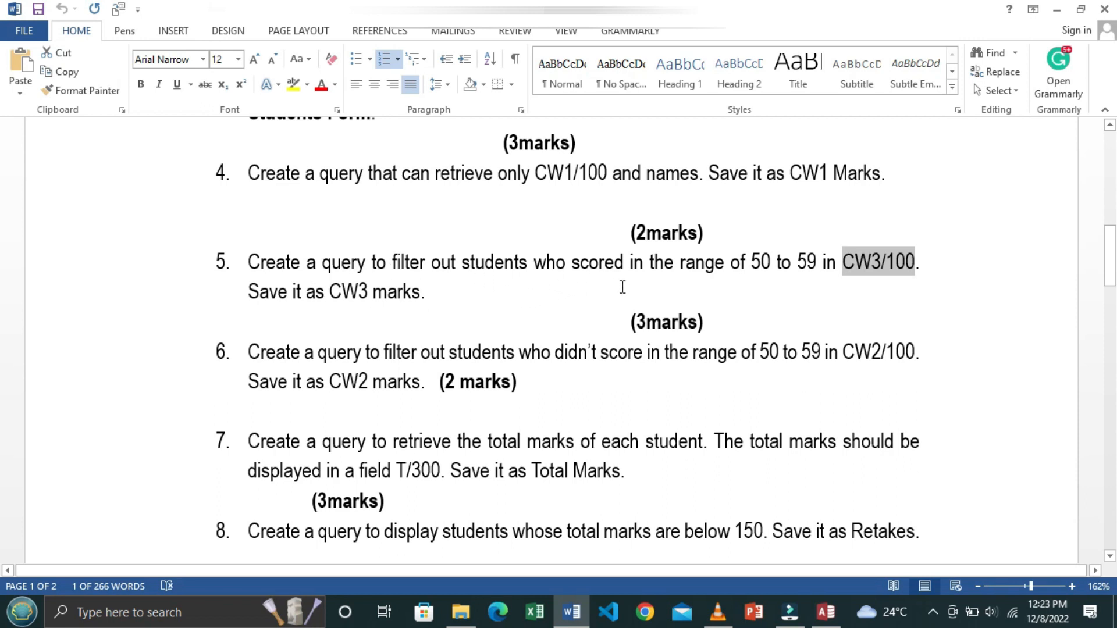
pyautogui.hotkey('alt', 'Tab')
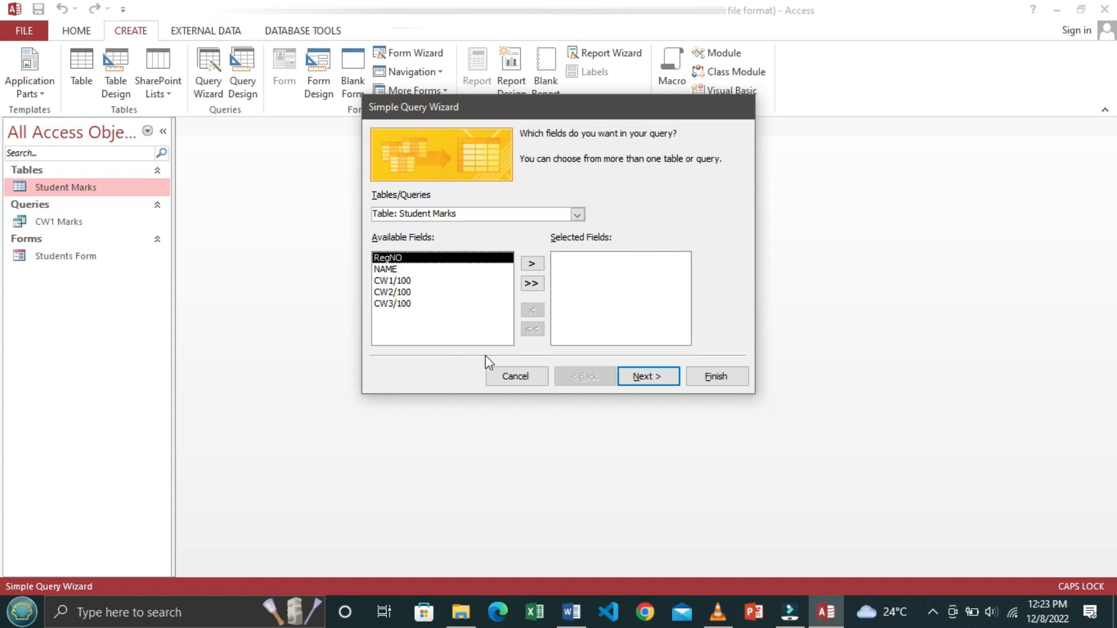
# Step: Add the RegNO, NAME and CW3/100 fields to the query, checking the required field against question 5 in Word
pyautogui.click(531, 265)
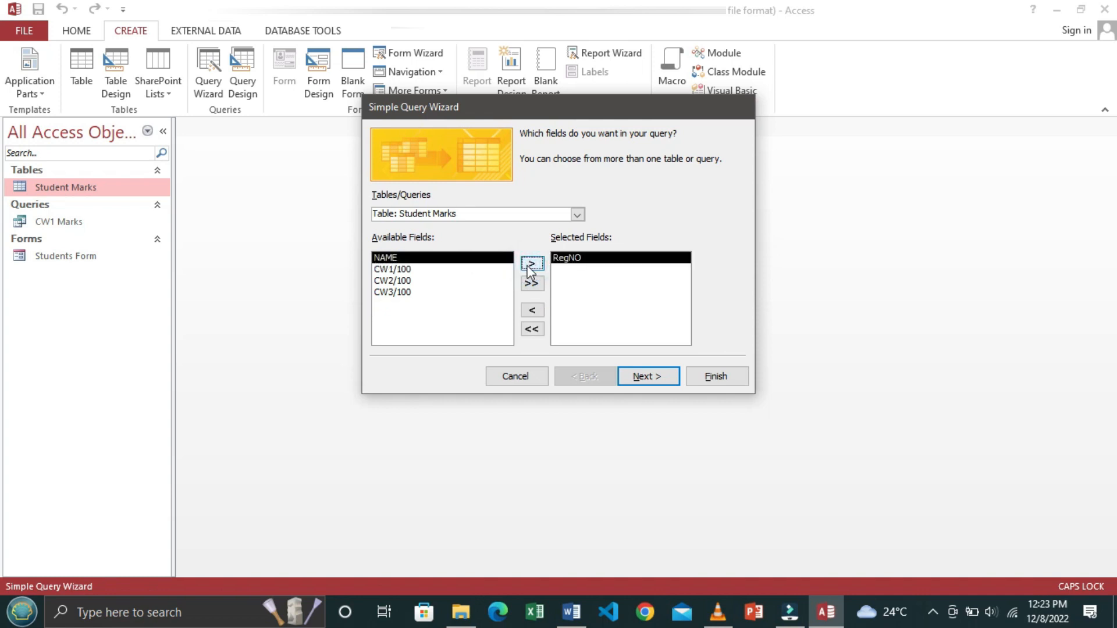
pyautogui.click(530, 266)
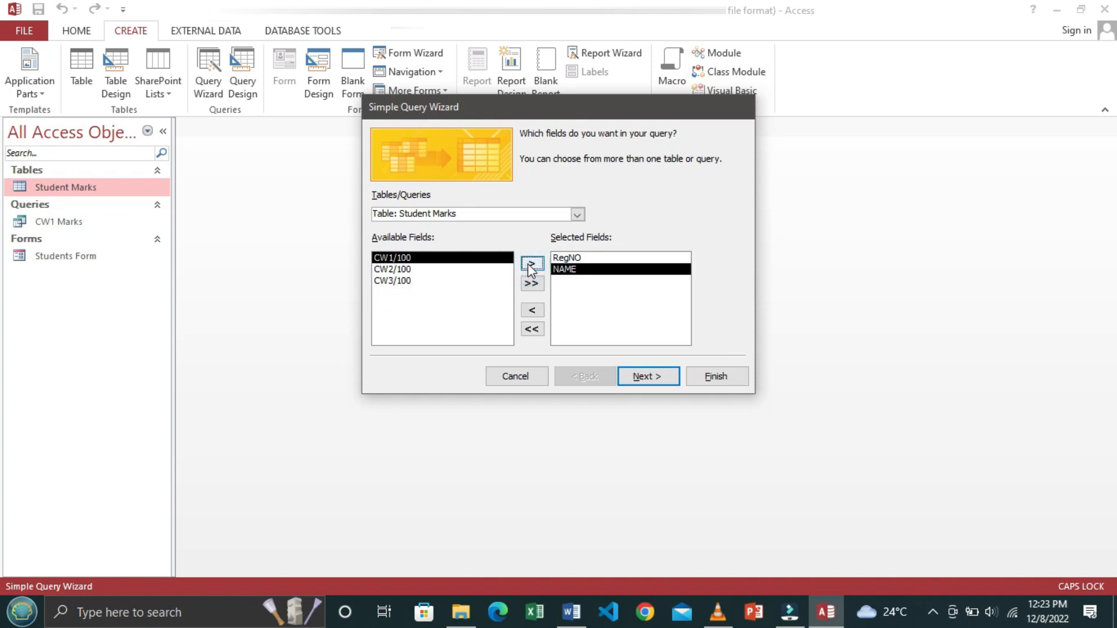
pyautogui.click(422, 280)
pyautogui.click(531, 264)
pyautogui.hotkey('alt', 'Tab')
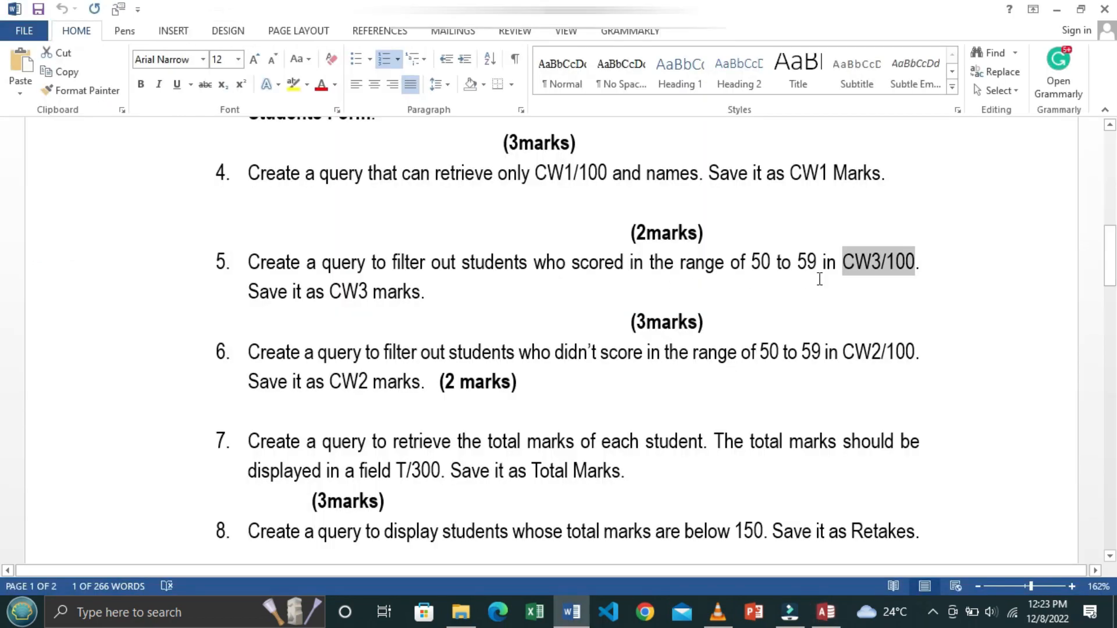
pyautogui.hotkey('alt', 'Tab')
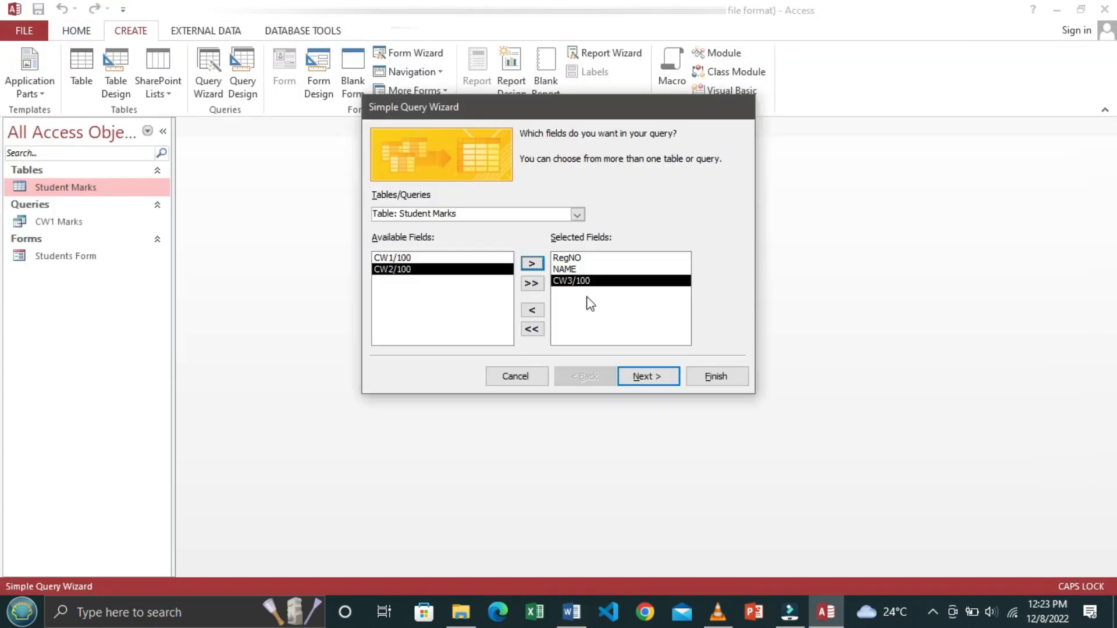
# Step: Keep the detail option, title the query CW3/100 and finish the wizard with the query opened for design changes
pyautogui.click(647, 376)
pyautogui.click(647, 376)
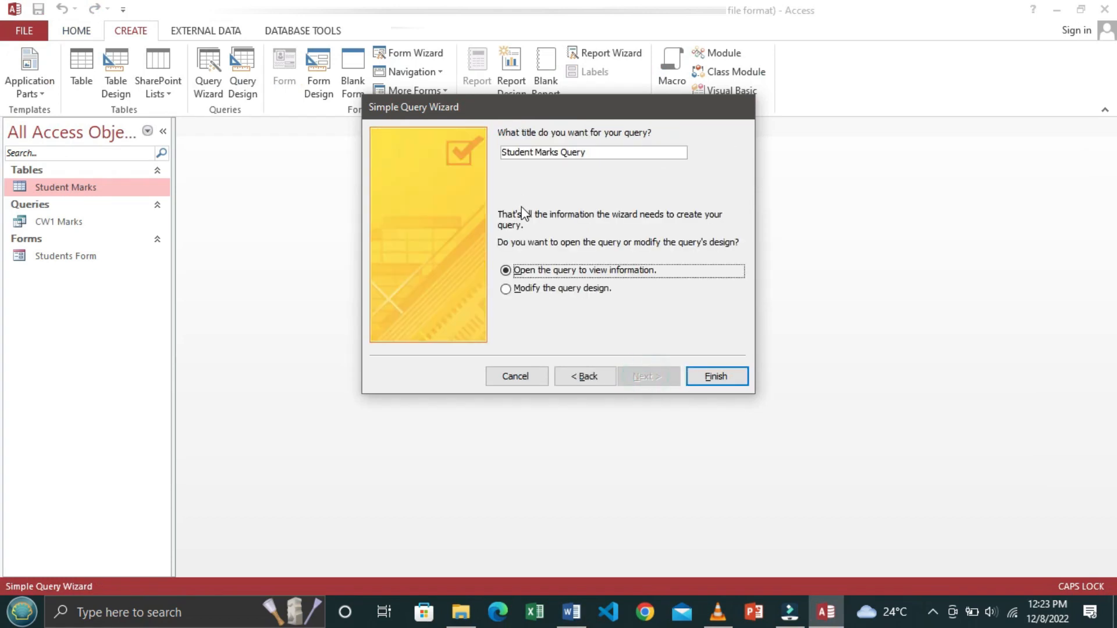
pyautogui.click(505, 289)
pyautogui.hotkey('alt', 'Tab')
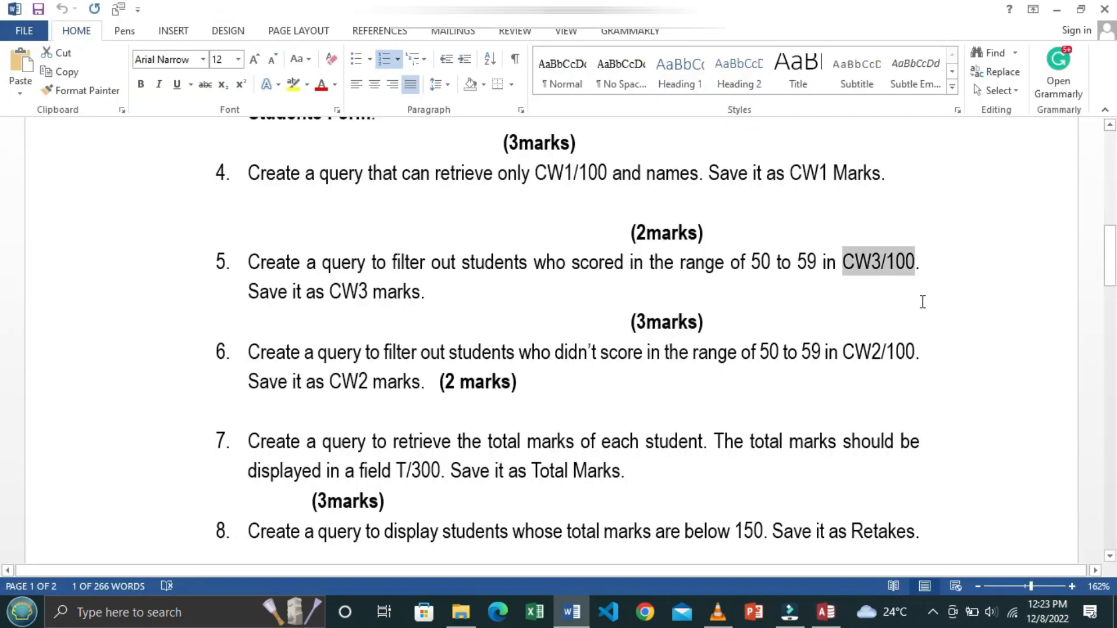
pyautogui.hotkey('alt', 'Tab')
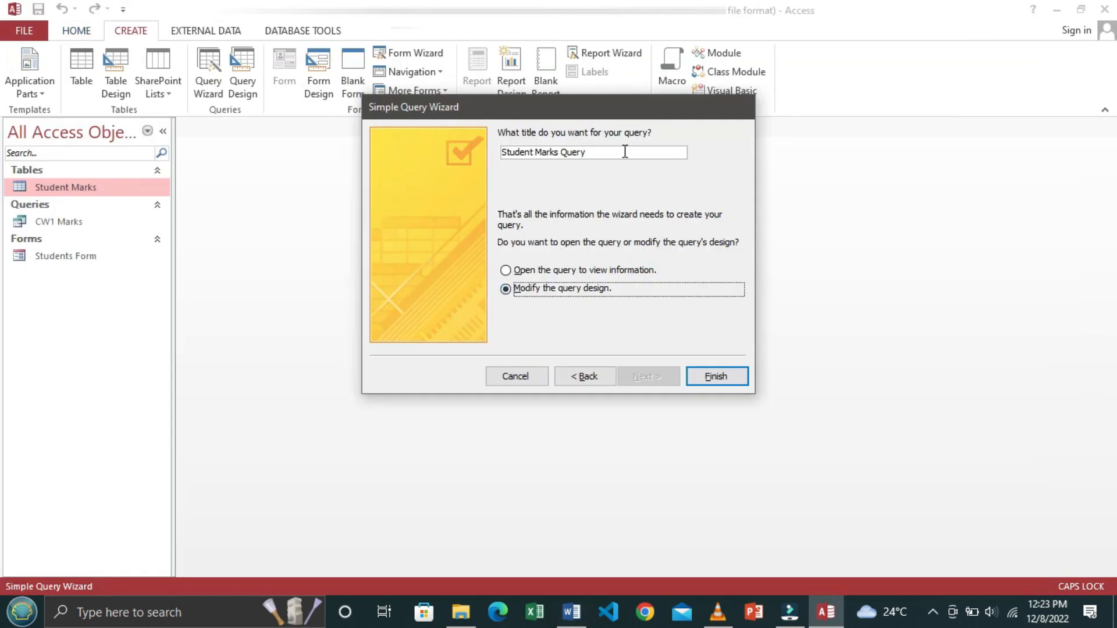
pyautogui.moveTo(616, 150); pyautogui.dragTo(471, 145)
pyautogui.write('CW3/100')
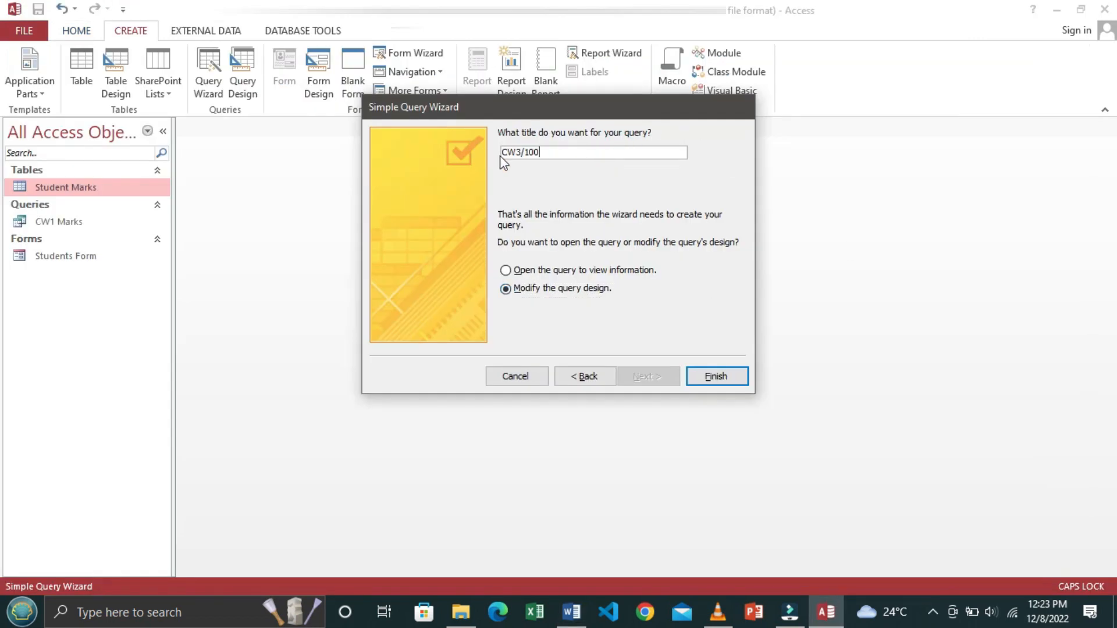
pyautogui.click(715, 375)
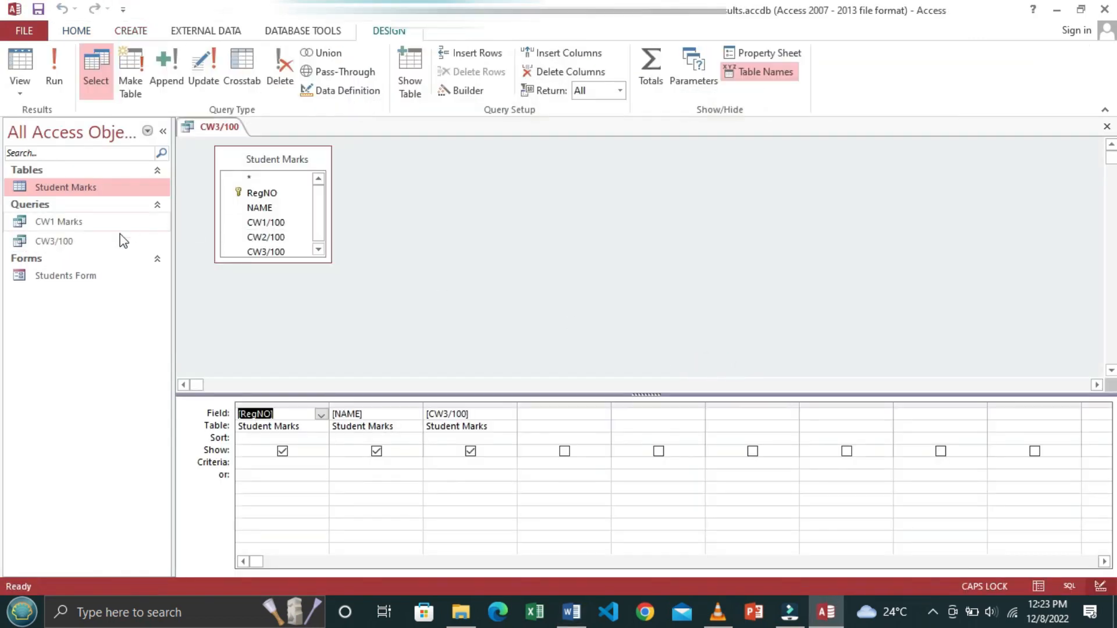
# Step: Enlarge the design grid of the CW3/100 query and run the query
pyautogui.click(80, 244)
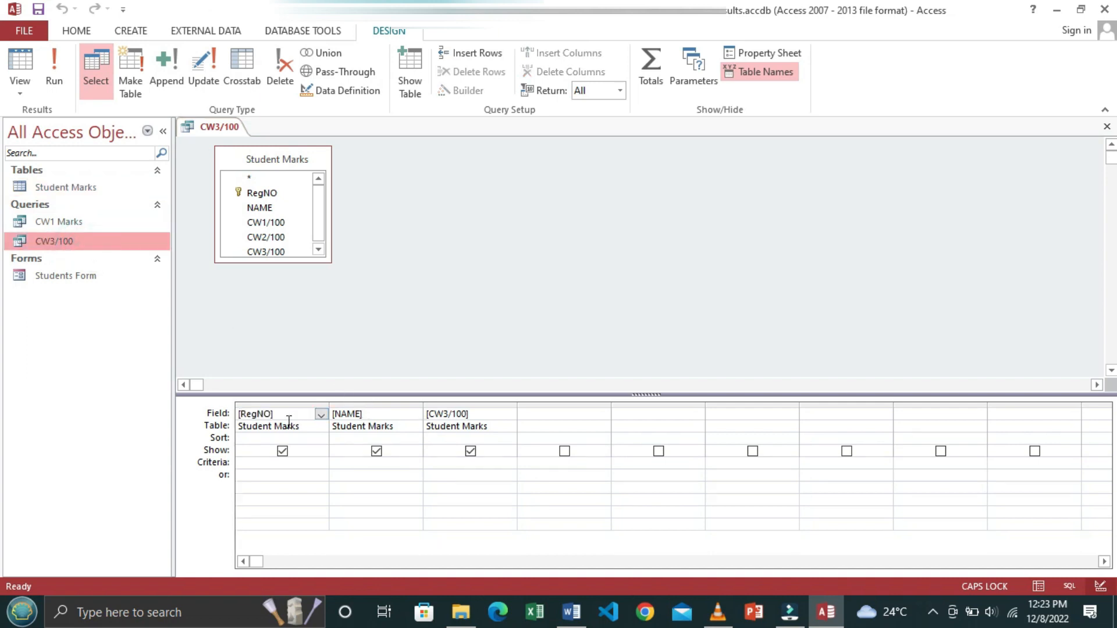
pyautogui.moveTo(399, 392); pyautogui.dragTo(401, 304)
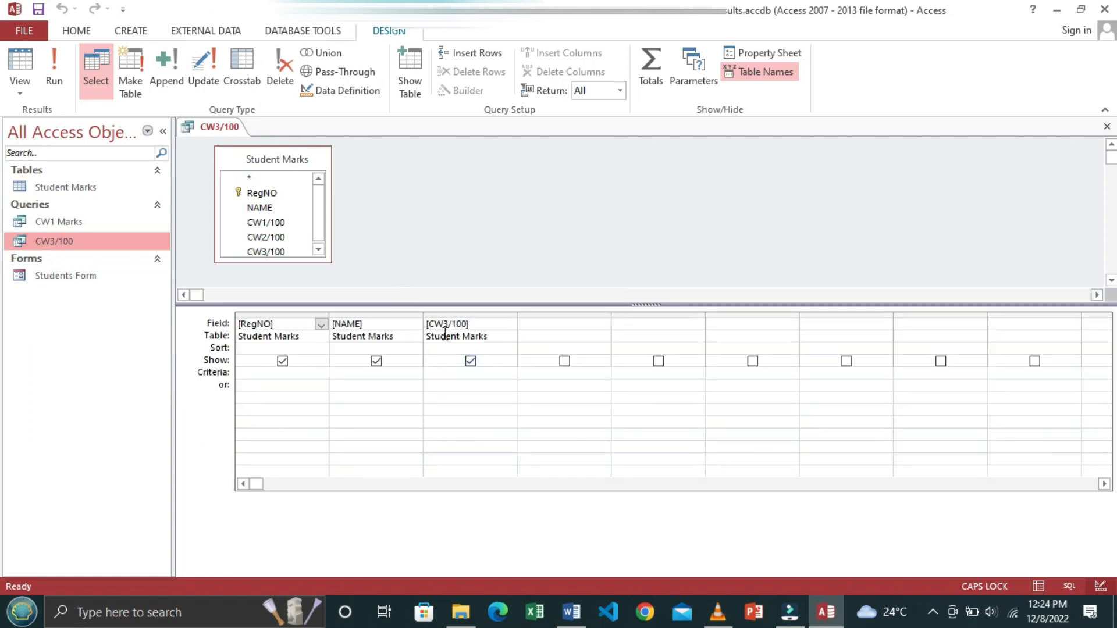
pyautogui.click(54, 68)
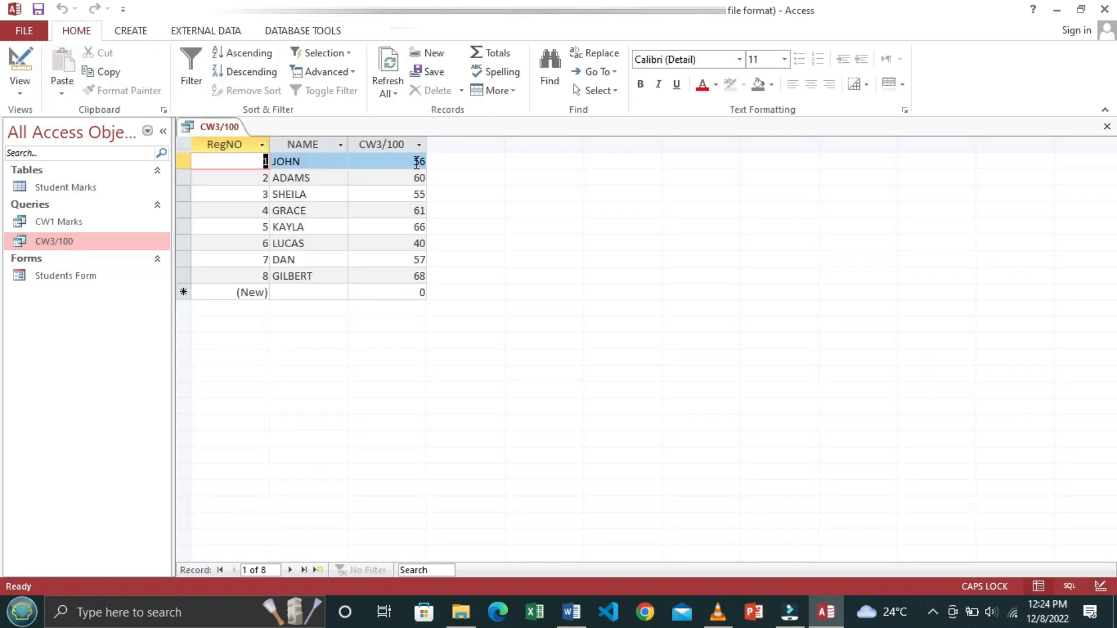
# Step: Compare the CW3/100 marks with the 50 to 59 range in question 5 in Word, and return the query to Design View
pyautogui.hotkey('alt', 'Tab')
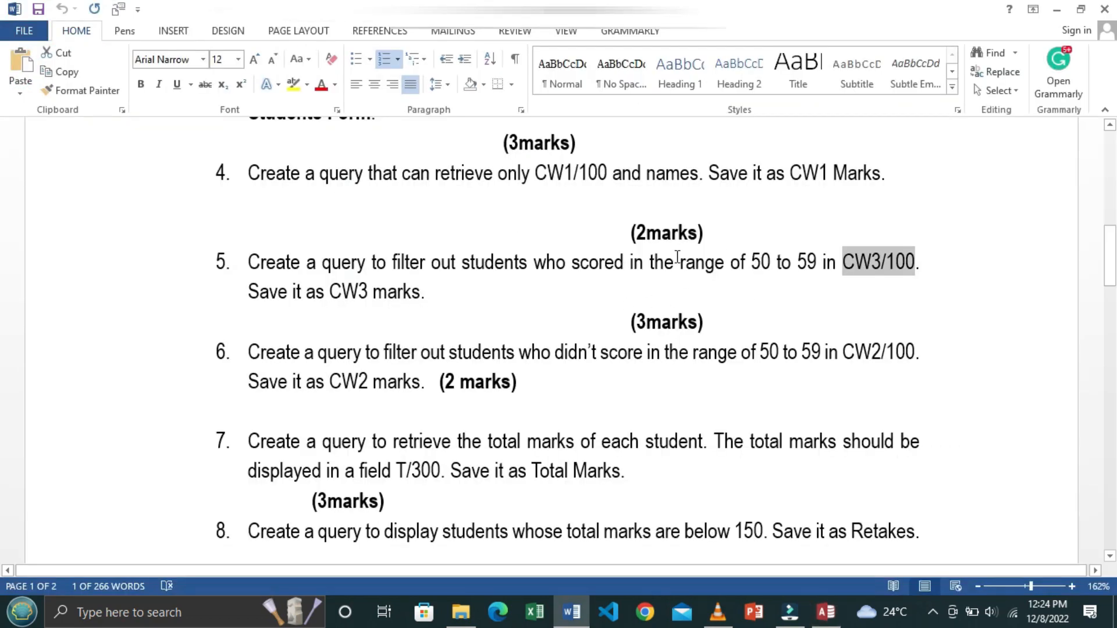
pyautogui.moveTo(750, 264); pyautogui.dragTo(819, 264)
pyautogui.hotkey('alt', 'Tab')
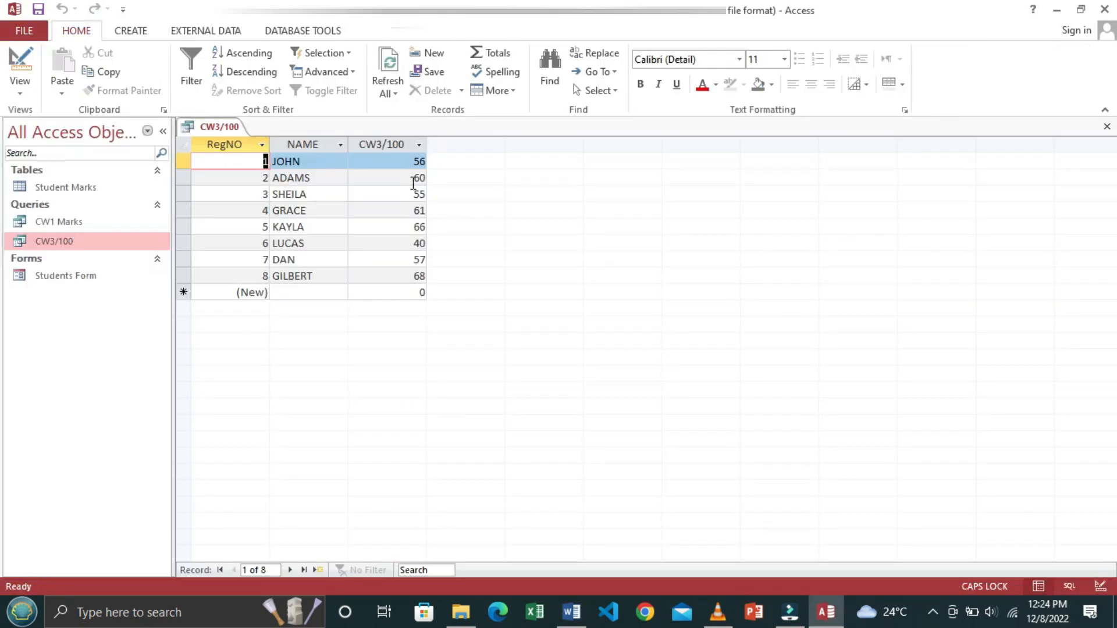
pyautogui.click(415, 178)
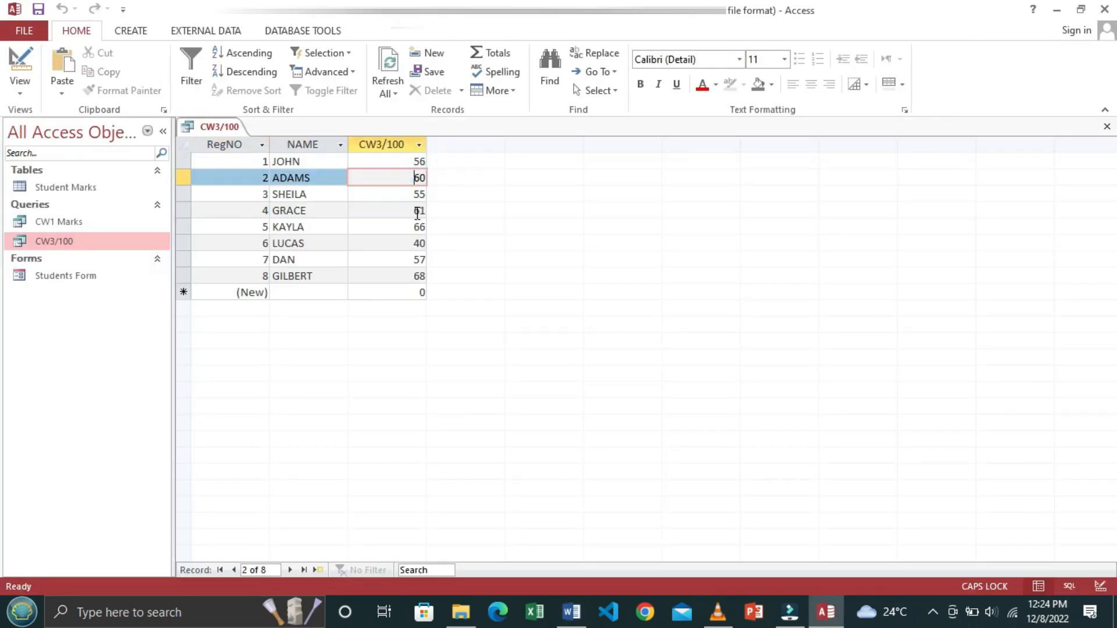
pyautogui.doubleClick(418, 212)
pyautogui.click(414, 242)
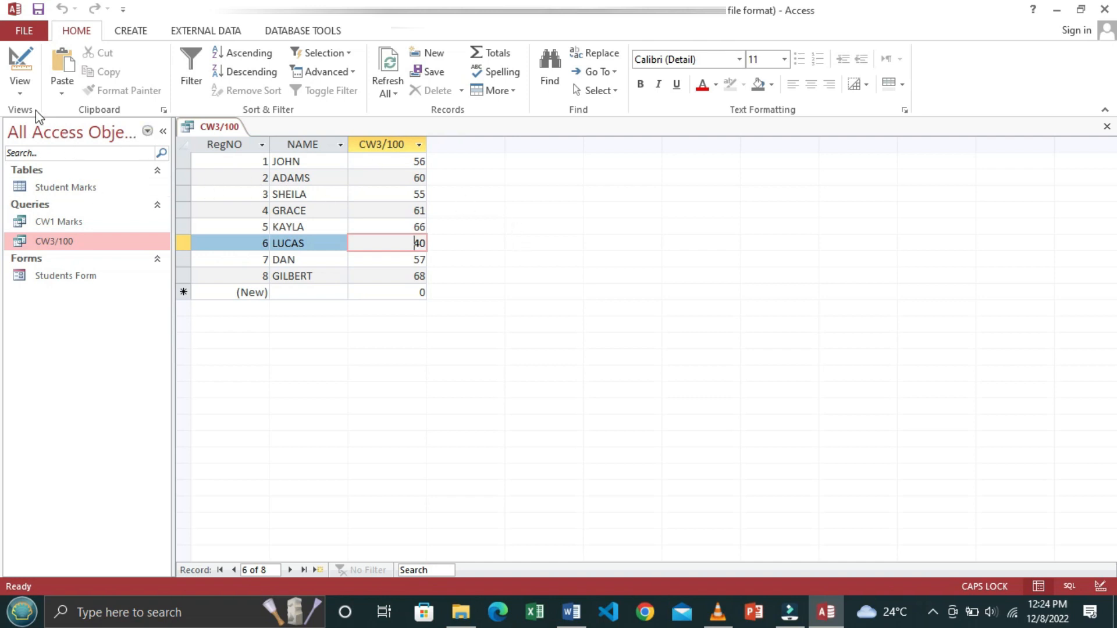
pyautogui.click(20, 88)
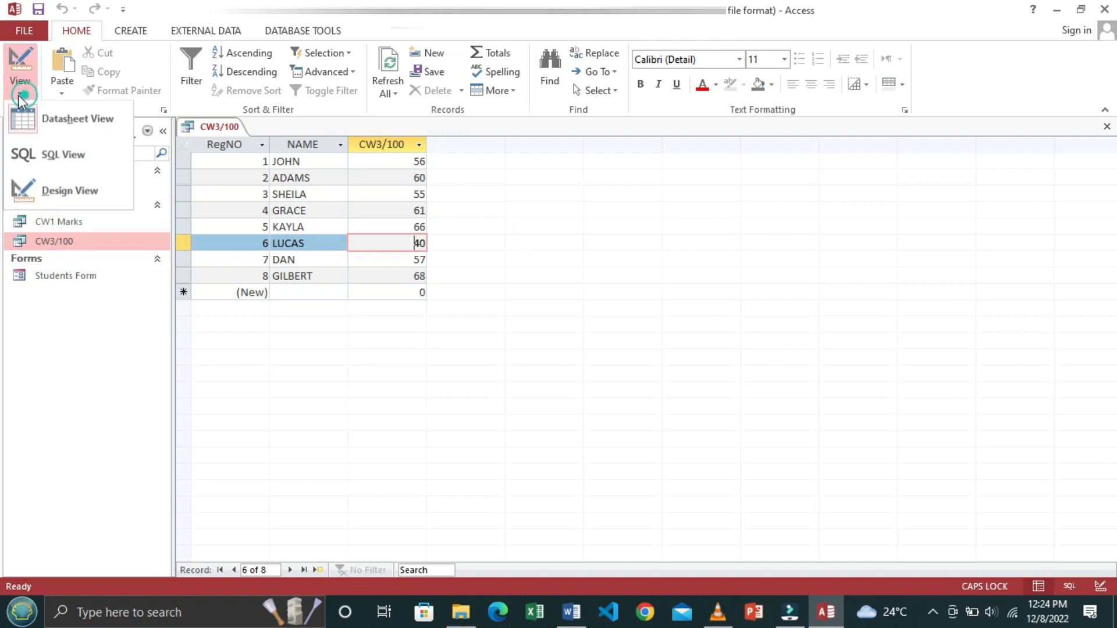
pyautogui.click(74, 193)
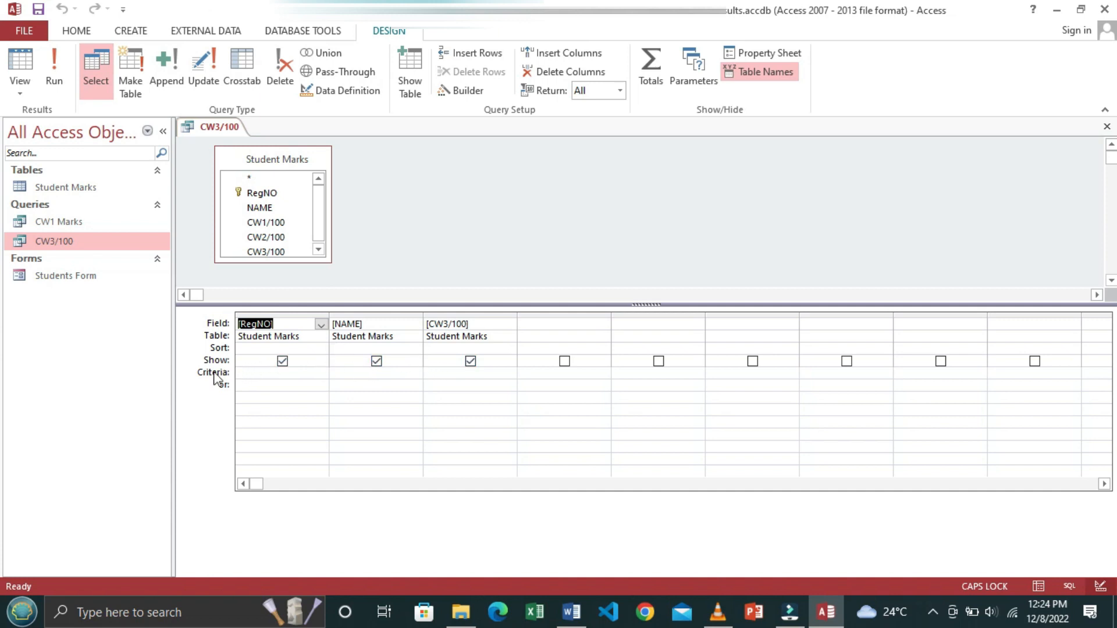
# Step: Set the criteria of the CW3/100 field to Between 50 and 59
pyautogui.click(457, 374)
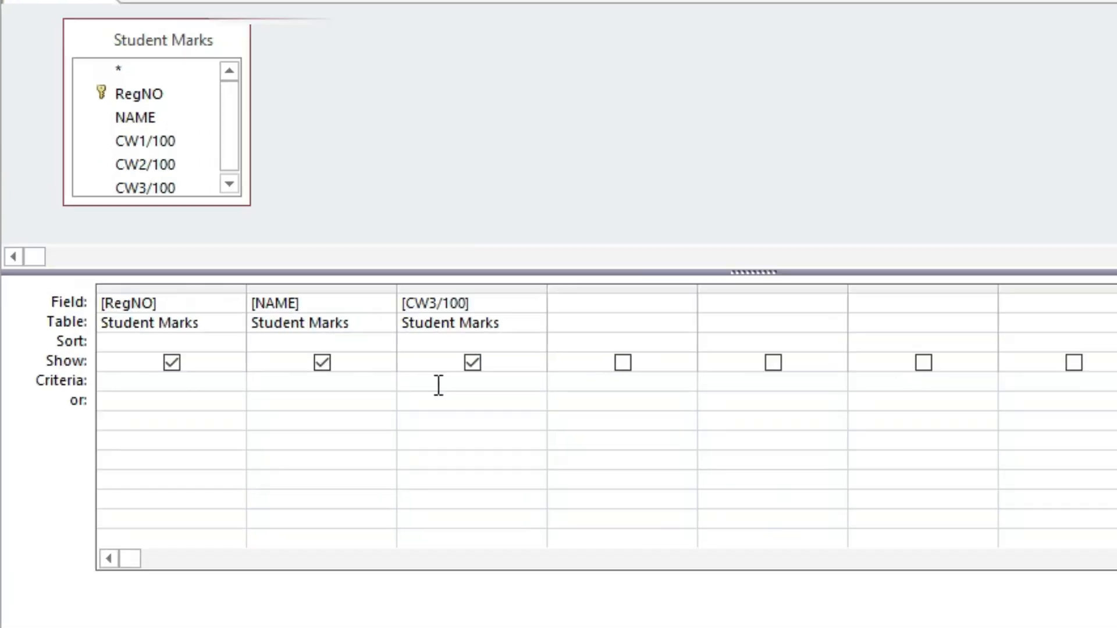
pyautogui.write('B')
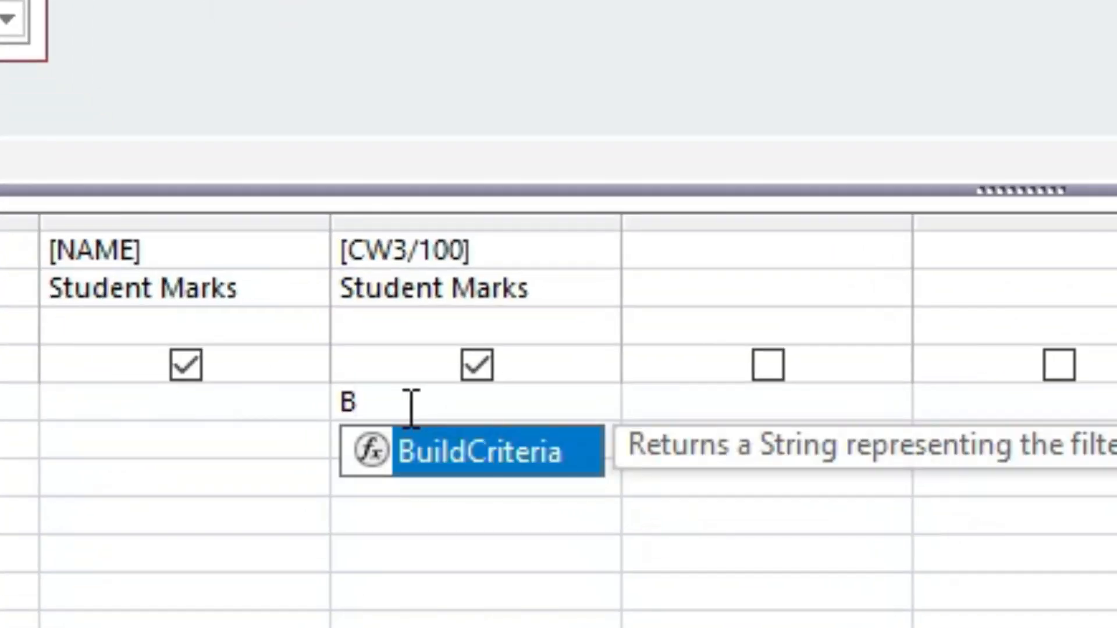
pyautogui.write('etwe')
pyautogui.write('n ')
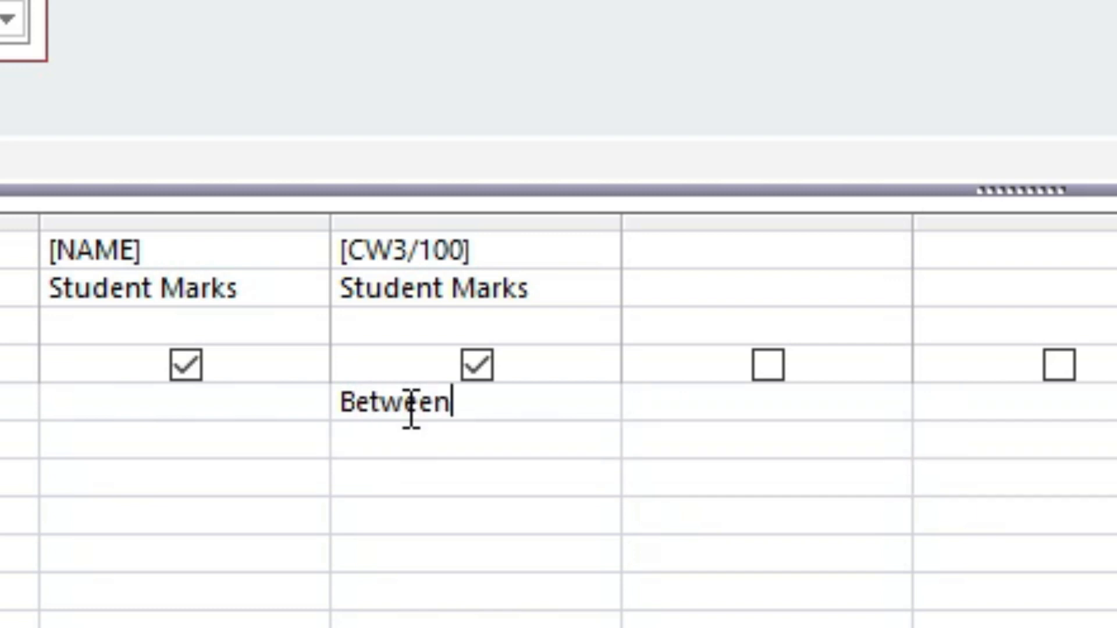
pyautogui.write('5')
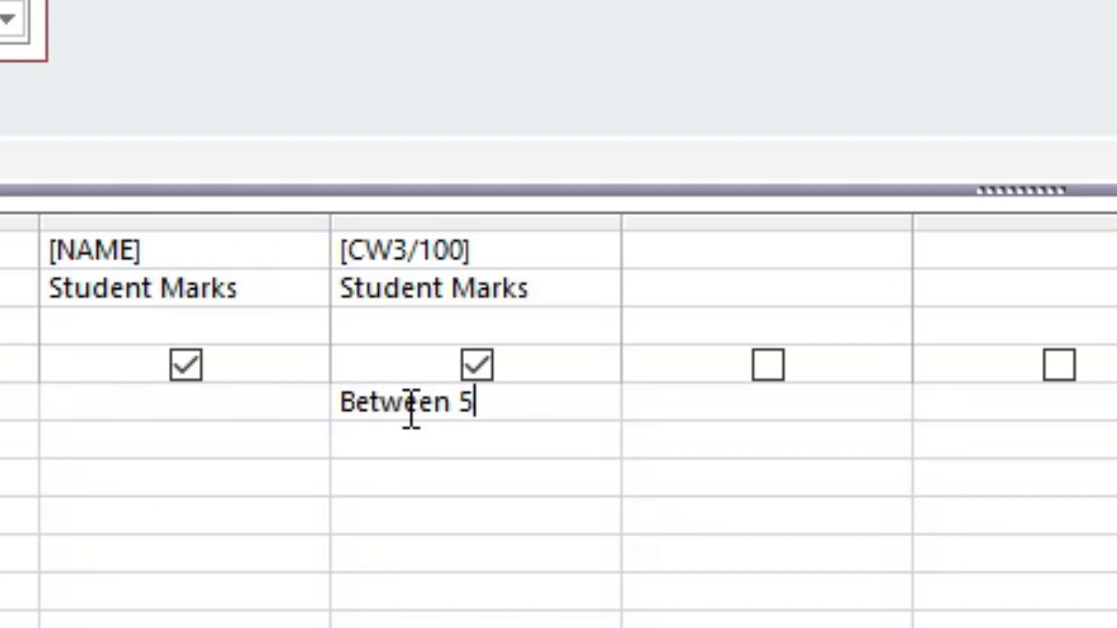
pyautogui.write('0 a')
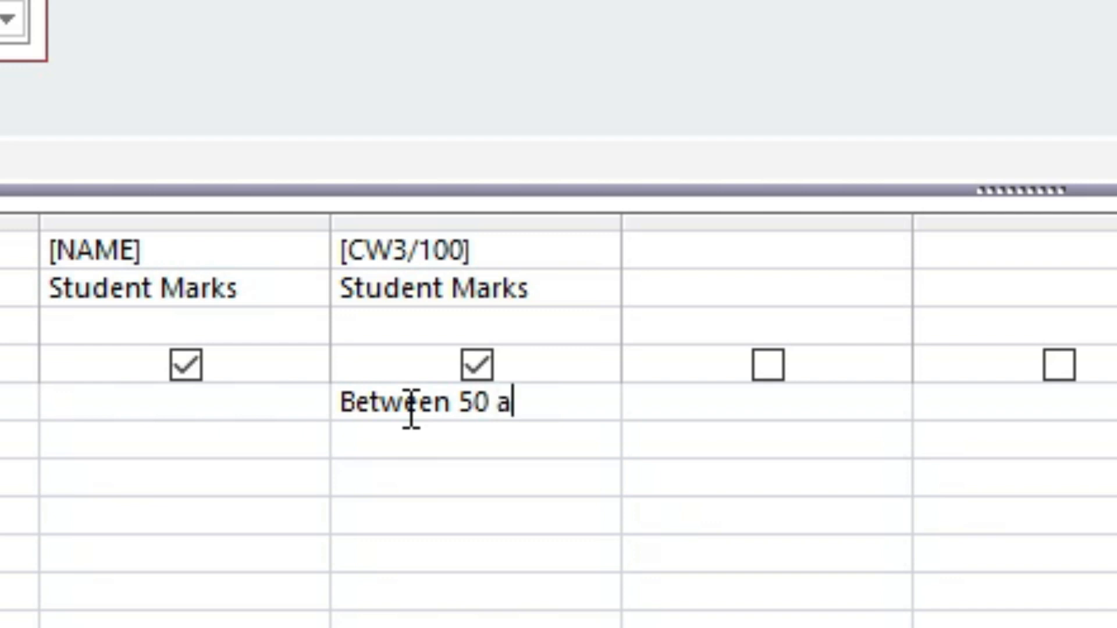
pyautogui.write('nd 59')
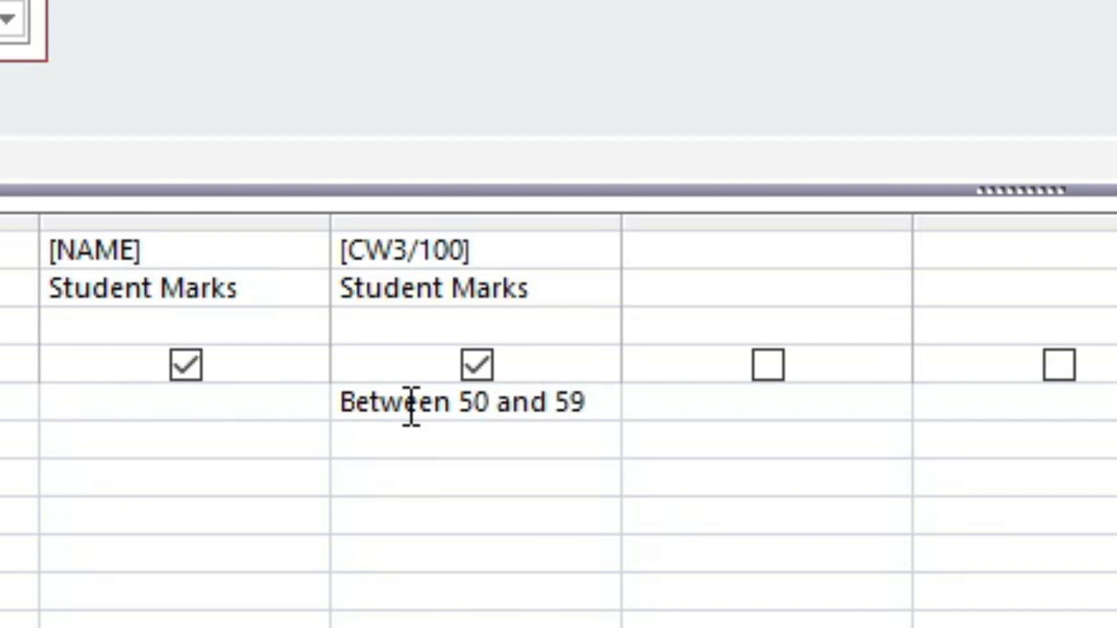
pyautogui.press('Escape')
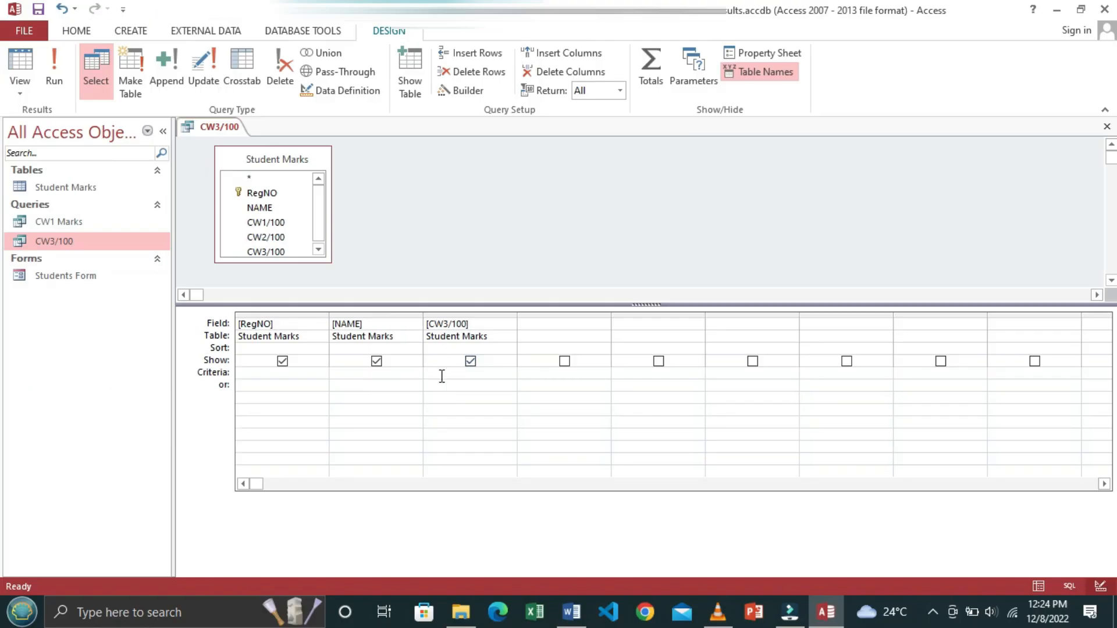
pyautogui.click(441, 373)
# Step: Run the CW3/100 query to check the filtered marks, and return it to Design View
pyautogui.click(60, 78)
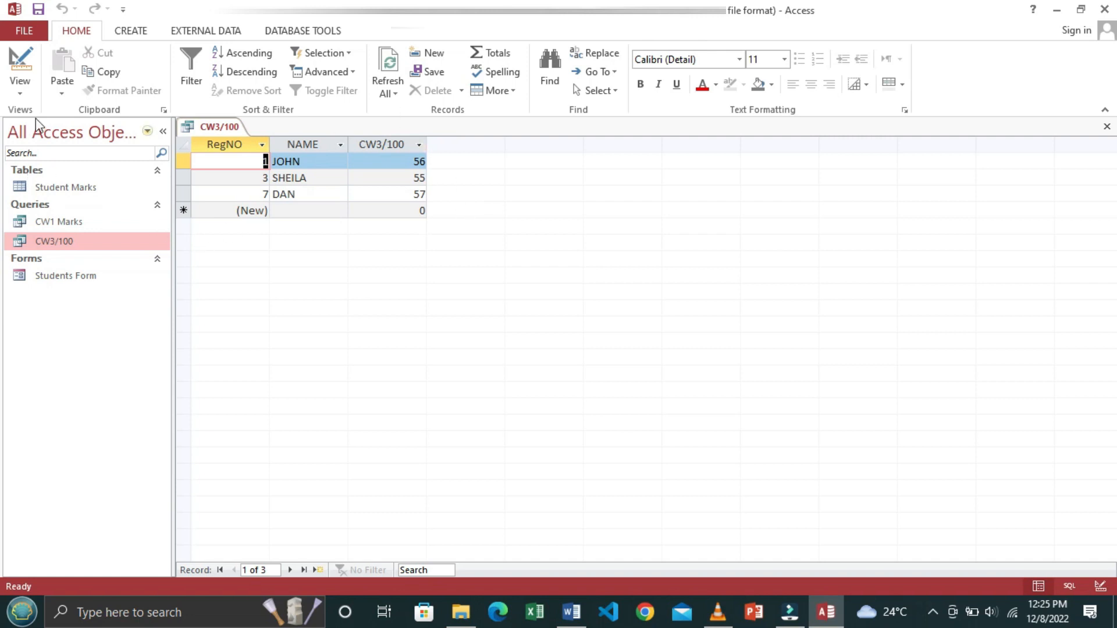
pyautogui.click(21, 87)
pyautogui.click(55, 191)
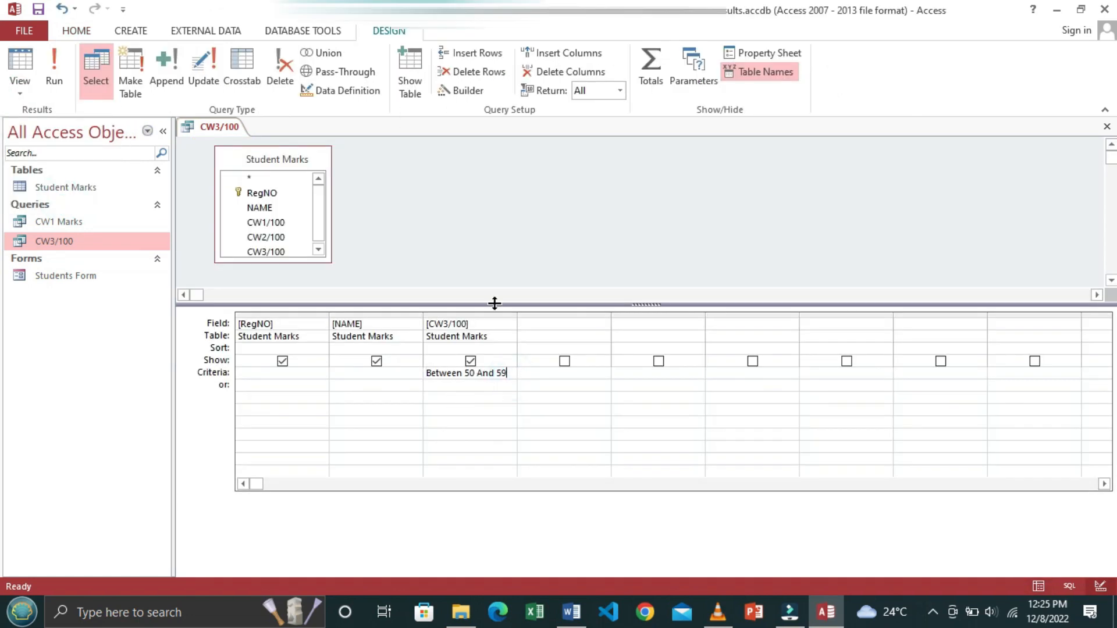
# Step: Save and close the CW3/100 query, and switch to Word to read question 6
pyautogui.click(32, 16)
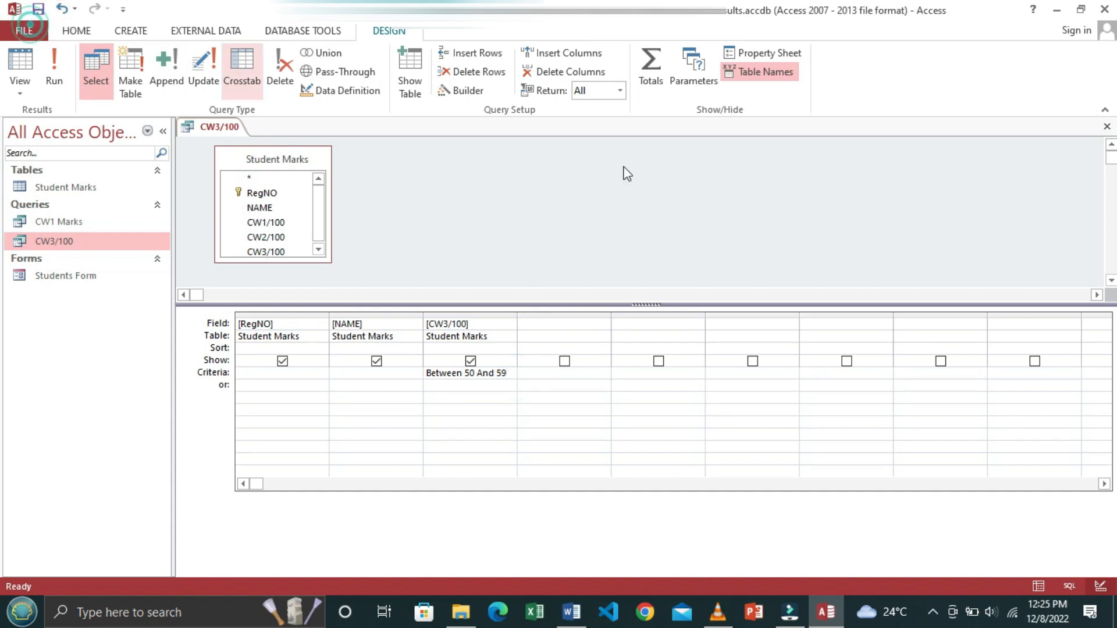
pyautogui.click(1107, 126)
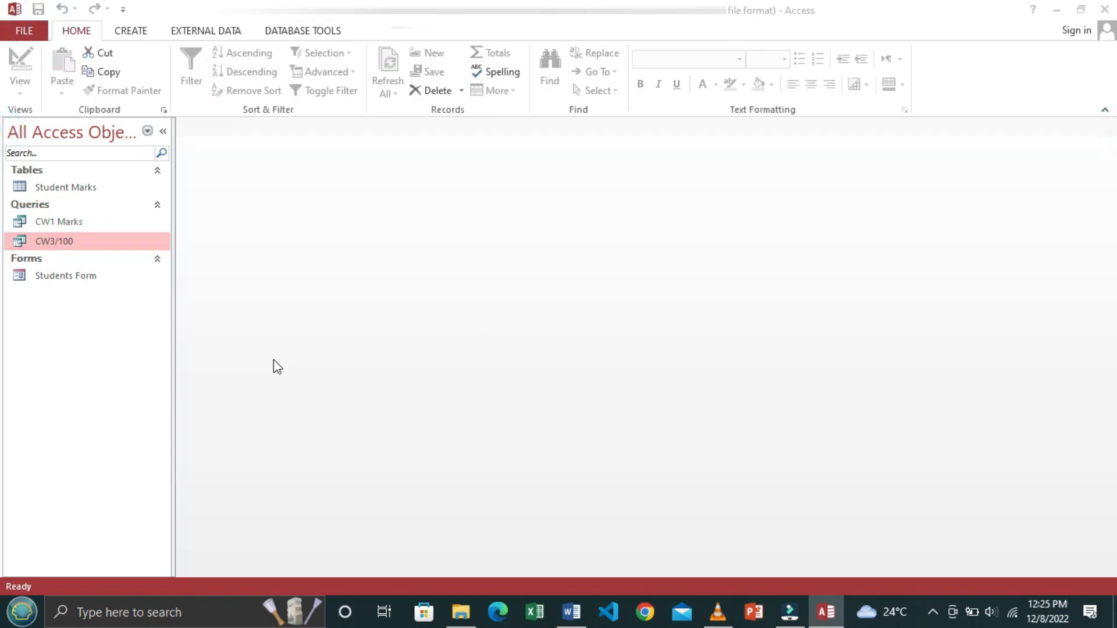
pyautogui.hotkey('alt', 'Tab')
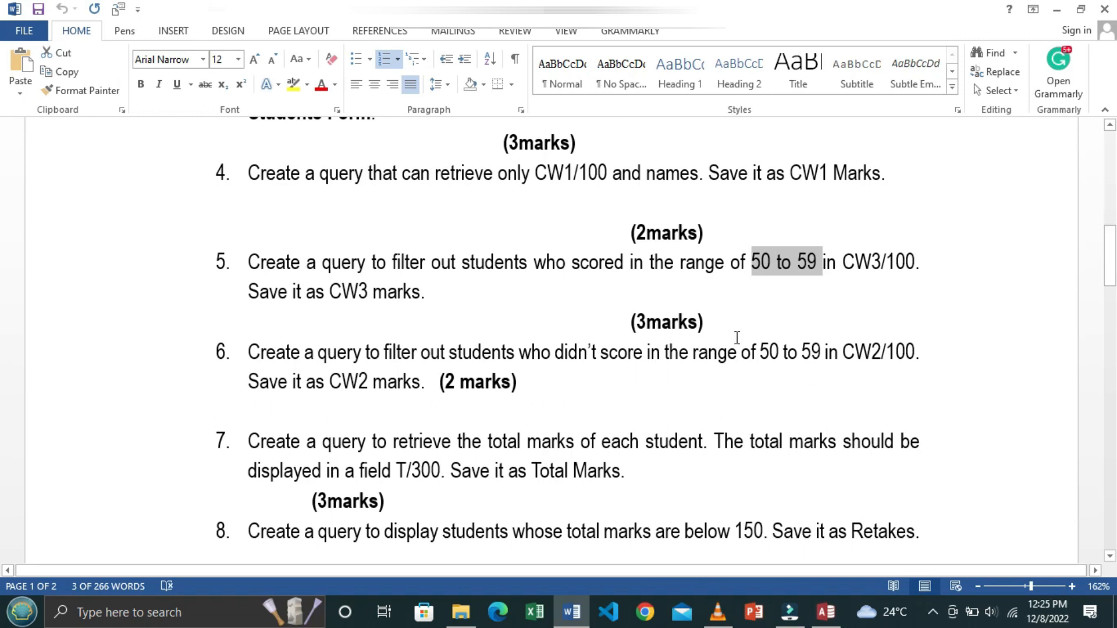
# Step: Check the required field and save name in task 6 of the Word document, and switch to the Access database
pyautogui.moveTo(841, 355); pyautogui.dragTo(900, 355)
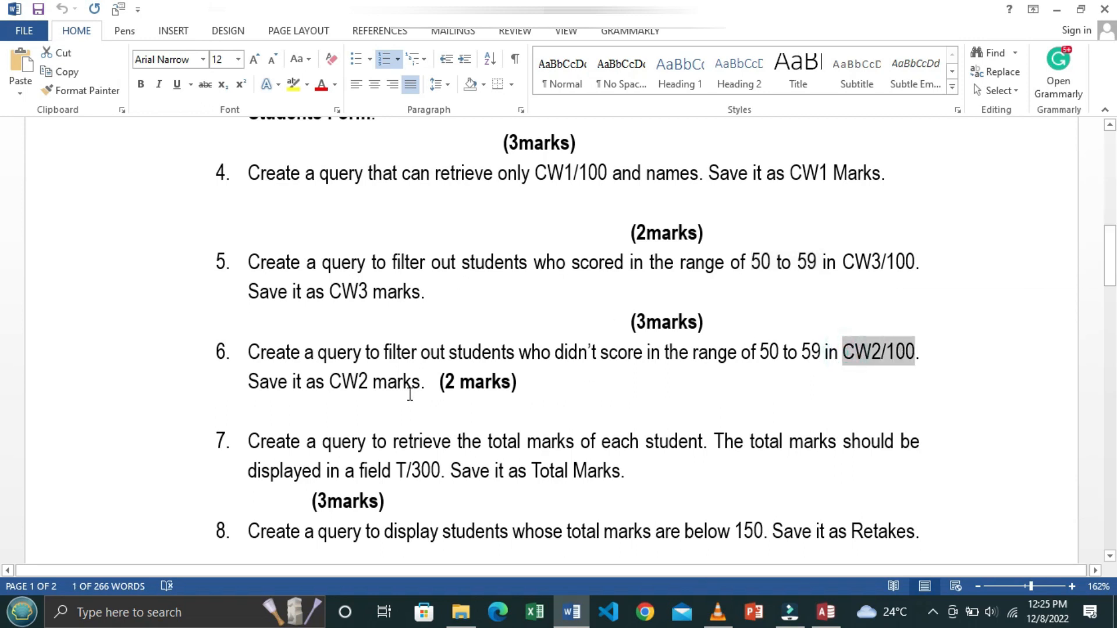
pyautogui.moveTo(341, 379); pyautogui.dragTo(401, 384)
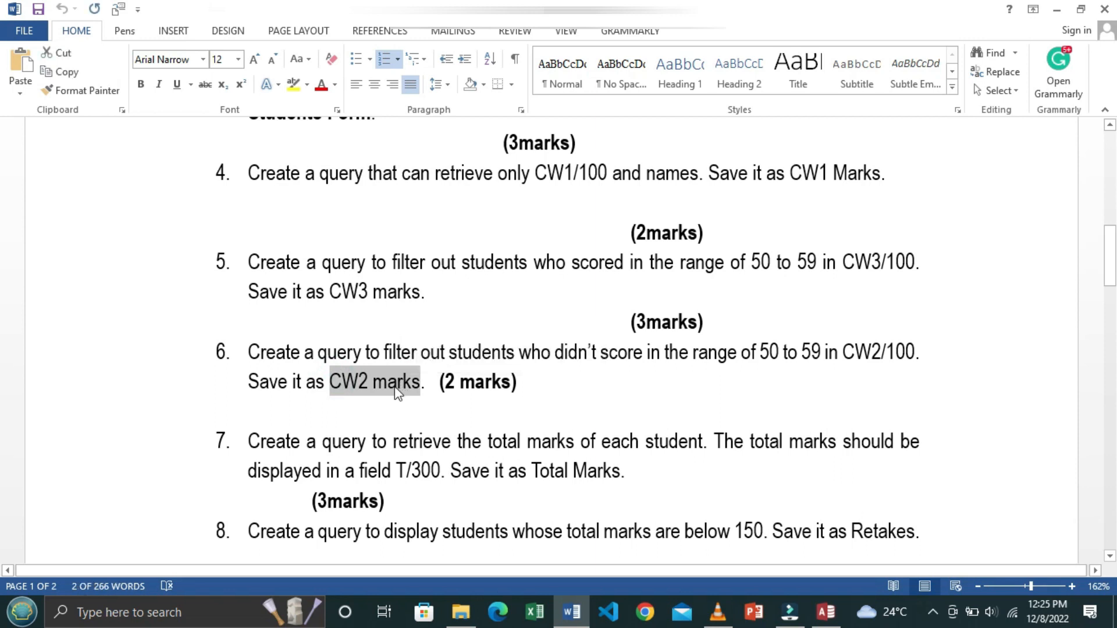
pyautogui.hotkey('alt', 'Tab')
pyautogui.click(74, 189)
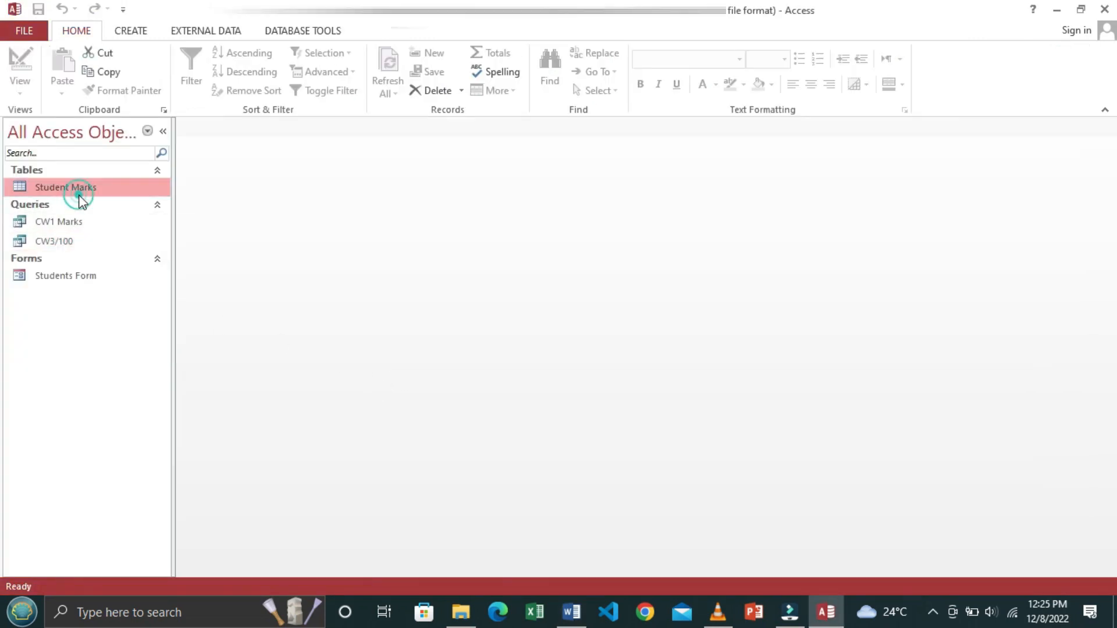
pyautogui.click(130, 30)
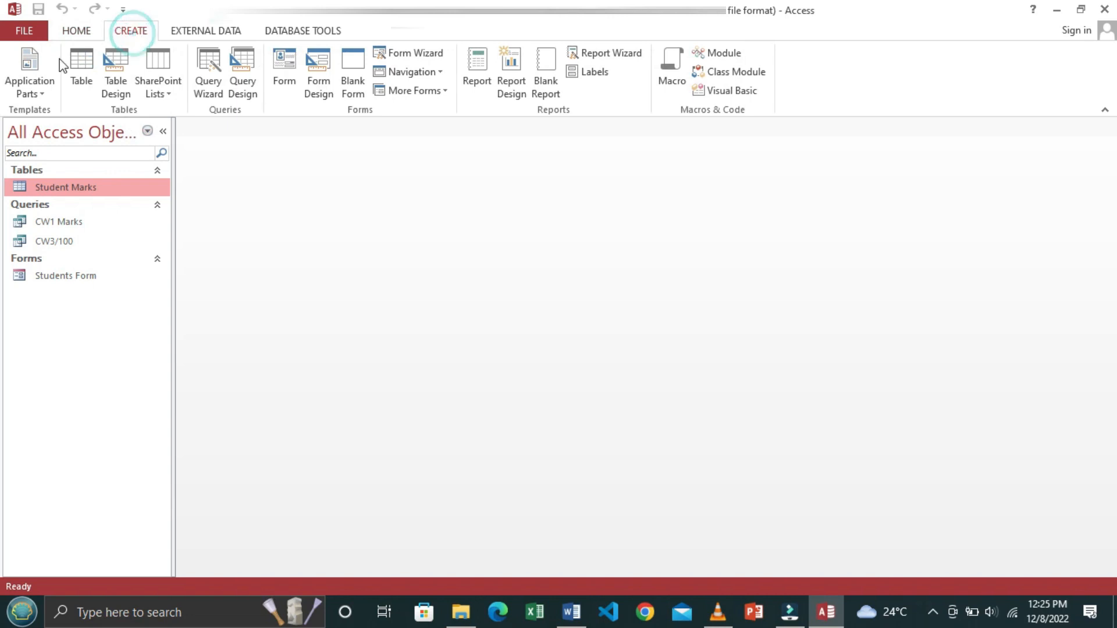
pyautogui.click(205, 82)
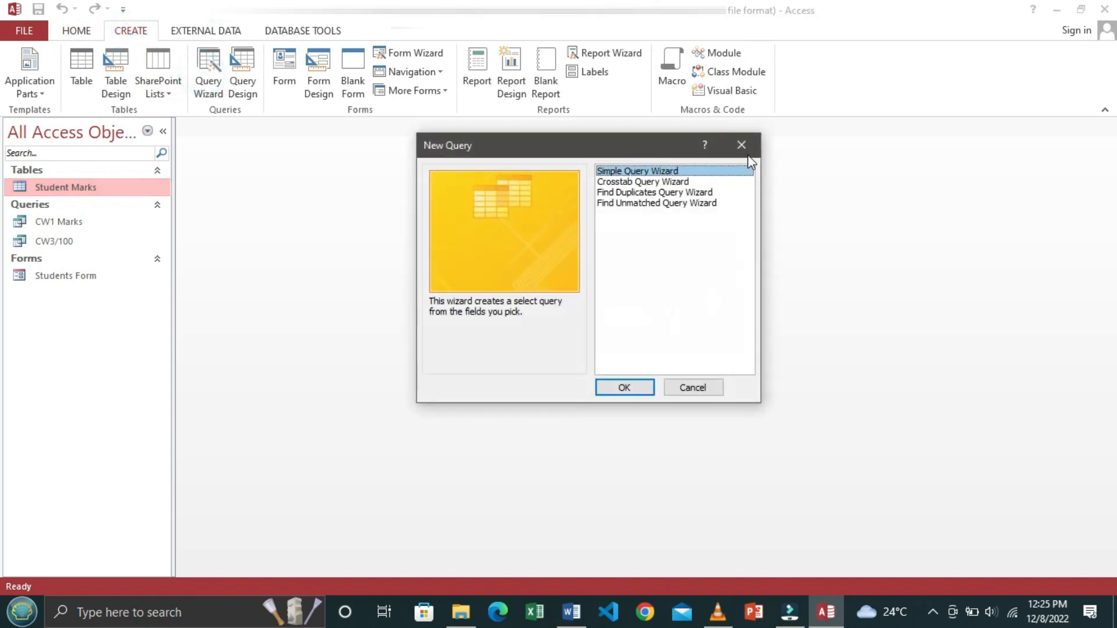
pyautogui.click(747, 150)
# Step: Start a new query on the Student Marks table with the Simple Query Wizard
pyautogui.click(66, 241)
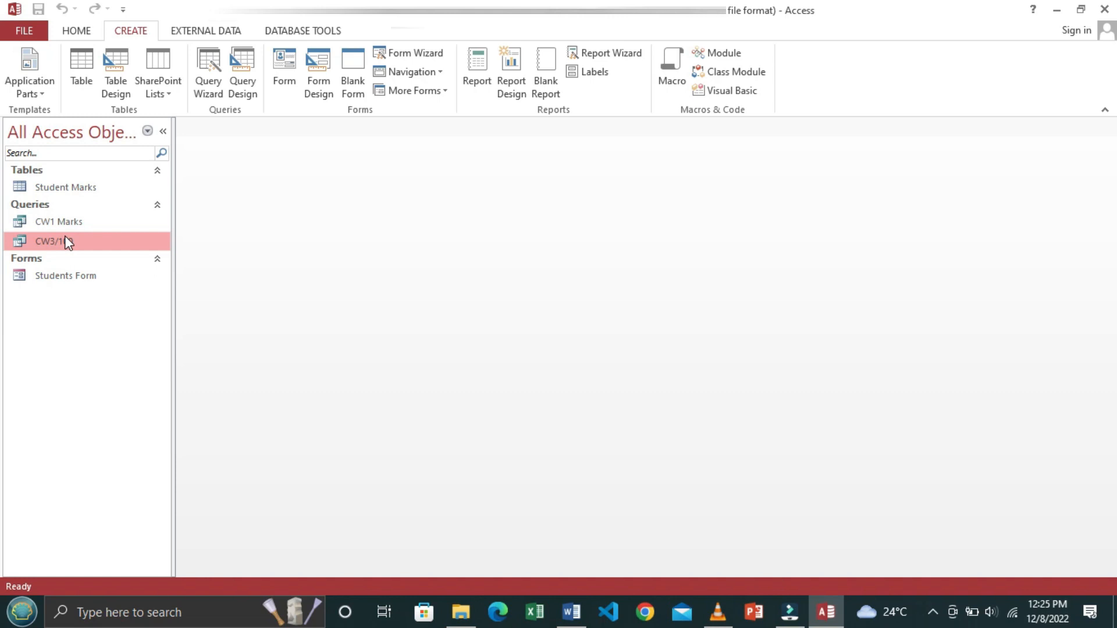
pyautogui.click(77, 192)
pyautogui.click(207, 81)
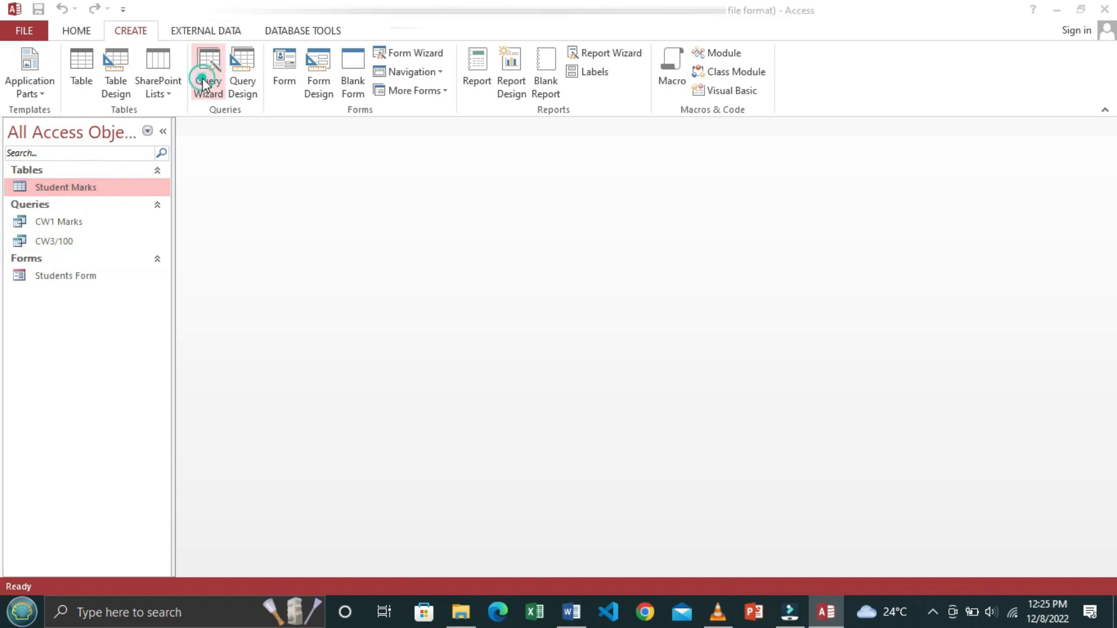
pyautogui.click(623, 388)
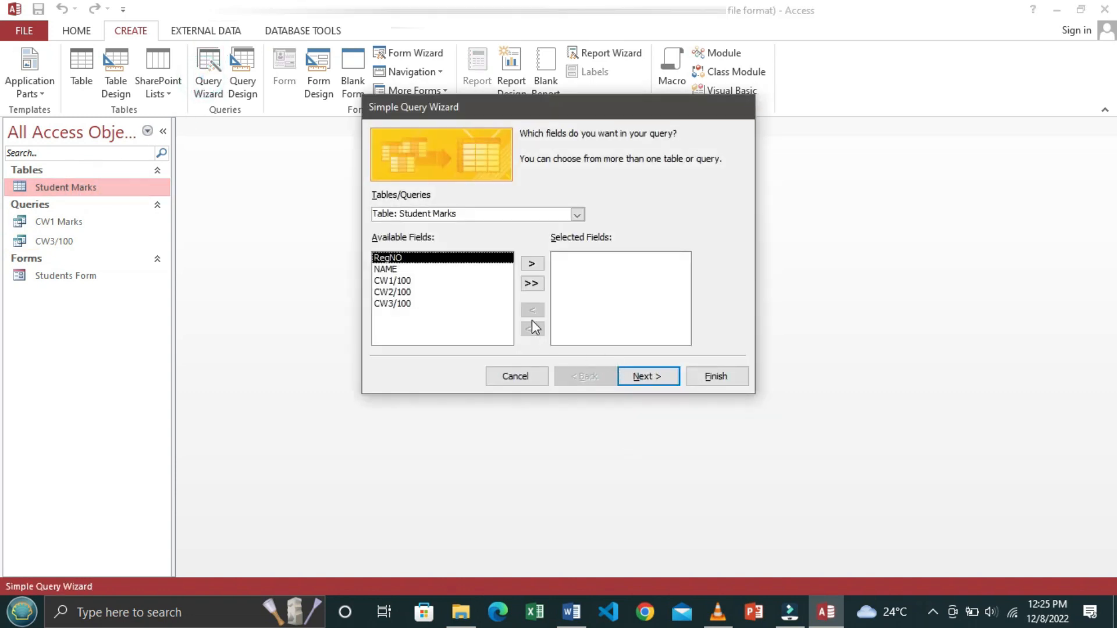
pyautogui.click(530, 283)
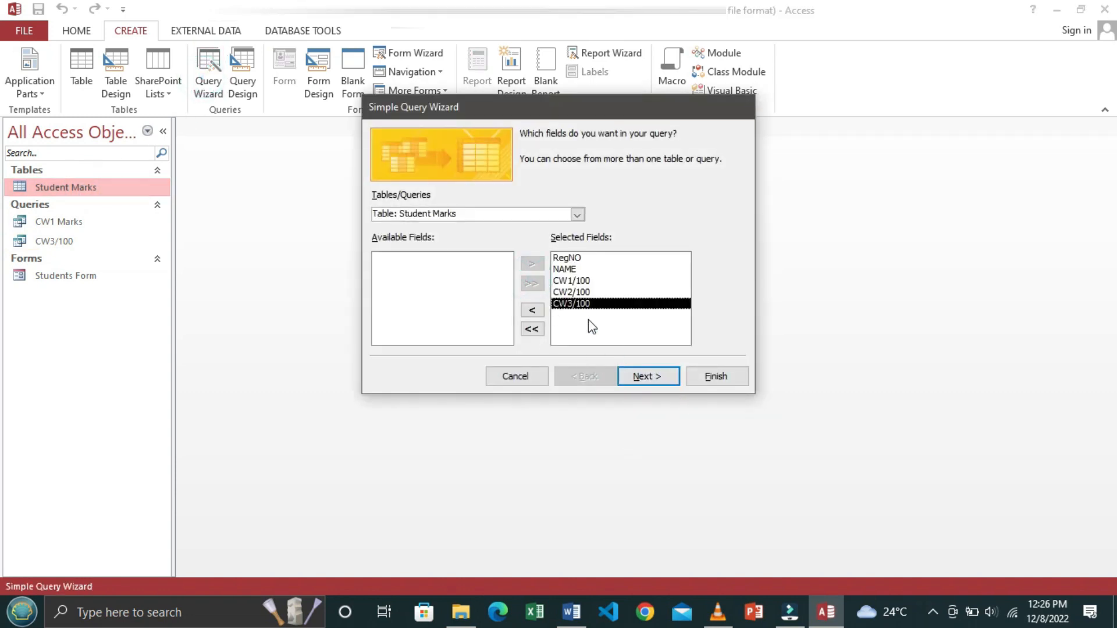
pyautogui.hotkey('alt', 'Tab')
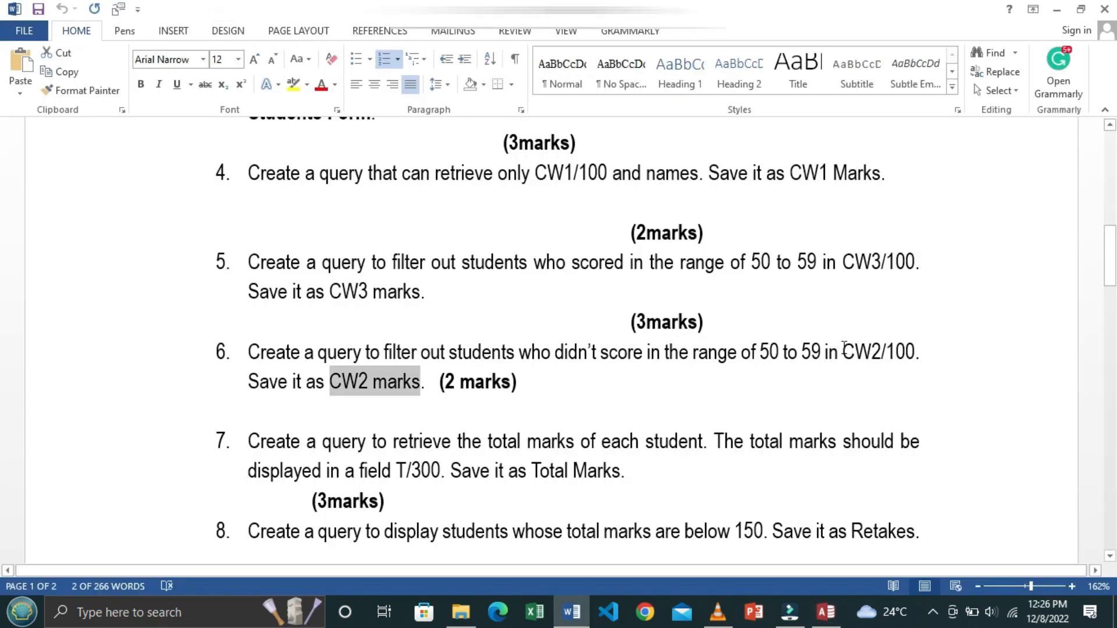
pyautogui.moveTo(844, 349); pyautogui.dragTo(916, 352)
pyautogui.hotkey('alt', 'Tab')
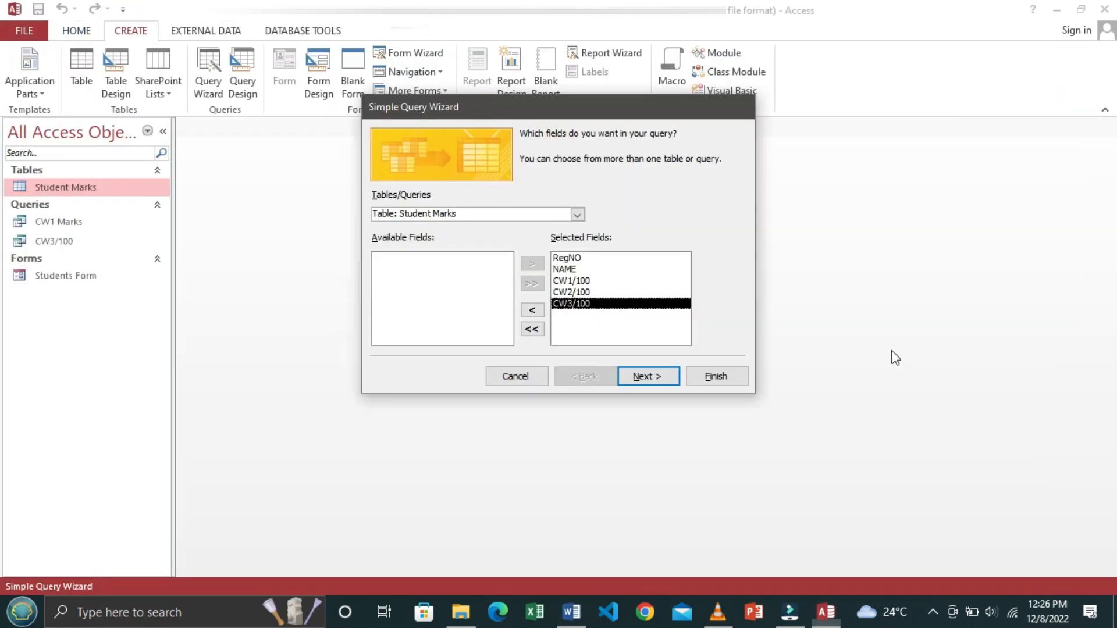
pyautogui.click(532, 328)
# Step: Add the RegNO, NAME and CW2/100 fields of the Student Marks table to the query
pyautogui.click(530, 264)
pyautogui.click(530, 263)
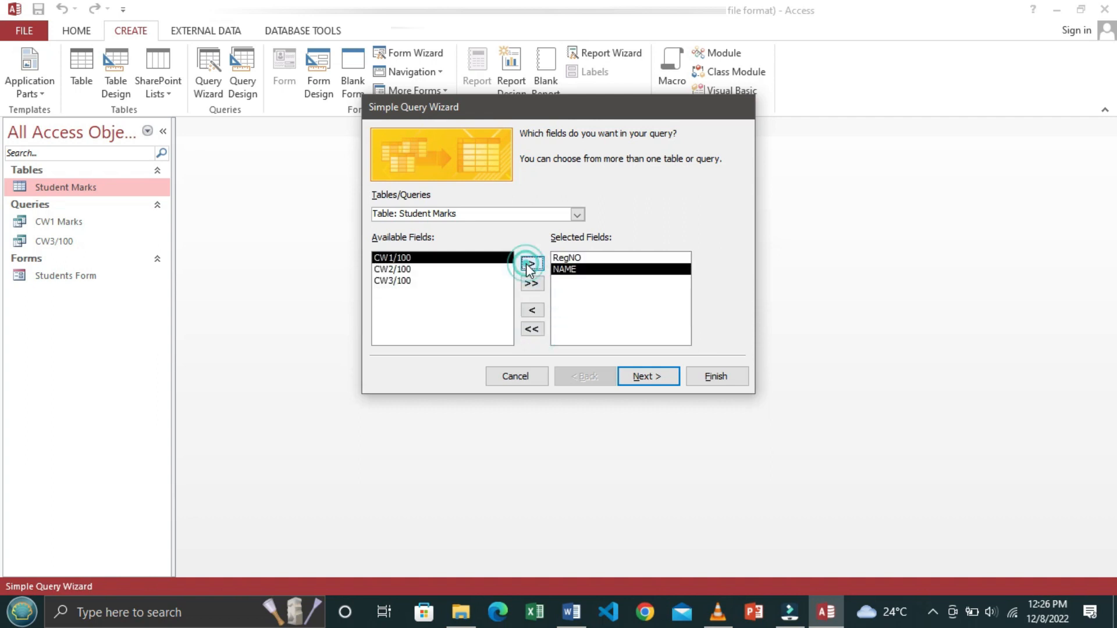
pyautogui.click(409, 269)
pyautogui.click(530, 264)
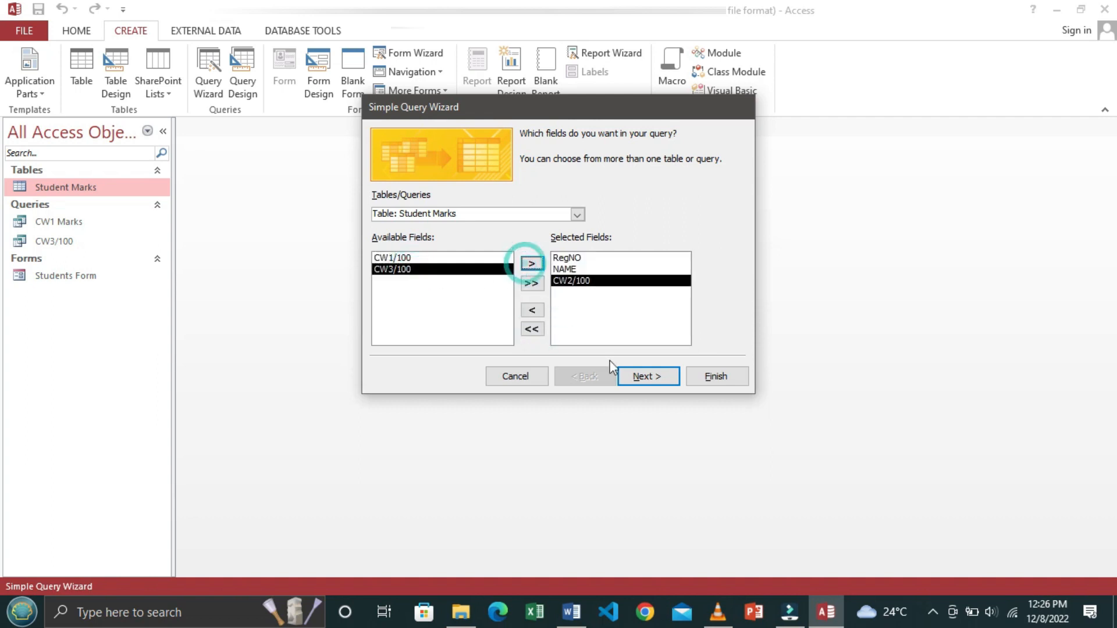
# Step: Keep the detail query type, title the query CW2/100, and finish the wizard with the option to modify the query design
pyautogui.click(635, 377)
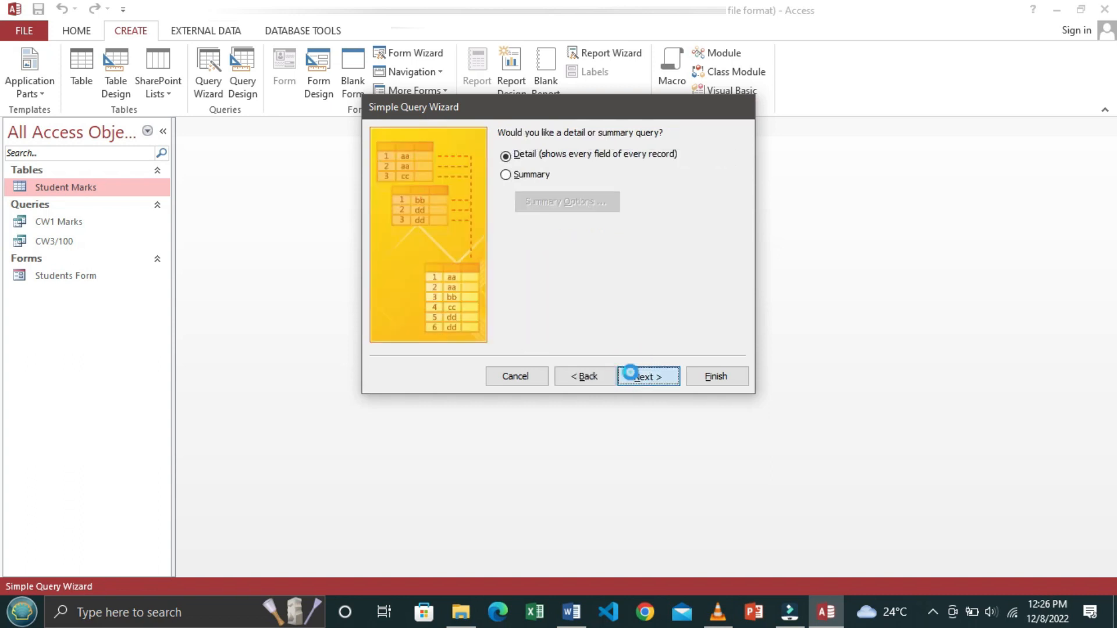
pyautogui.click(640, 376)
pyautogui.click(506, 288)
pyautogui.hotkey('alt', 'Tab')
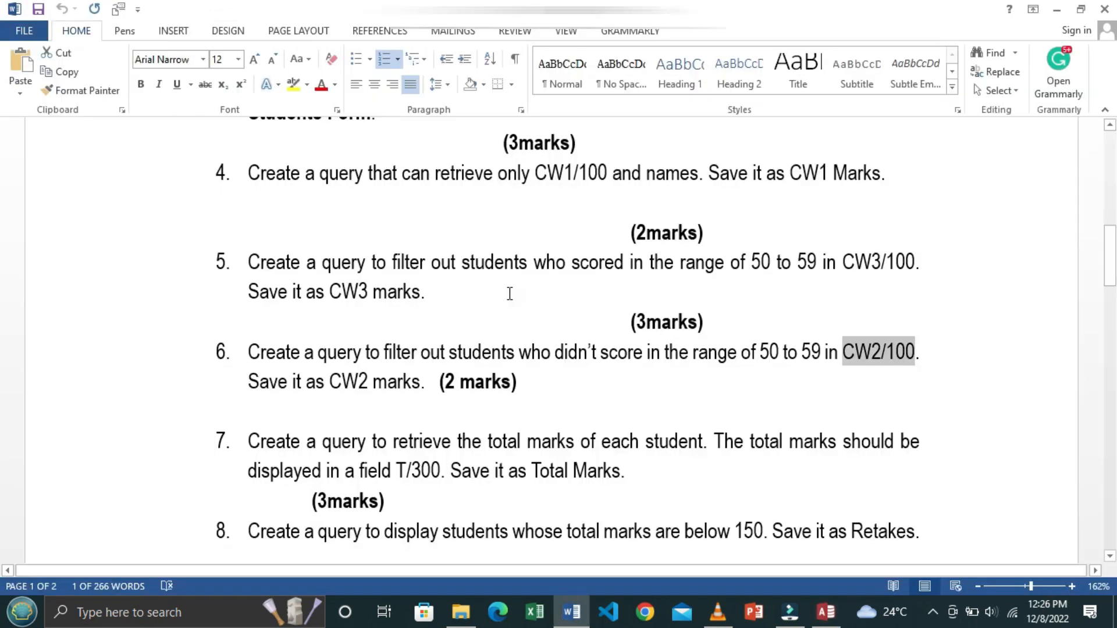
pyautogui.hotkey('alt', 'Tab')
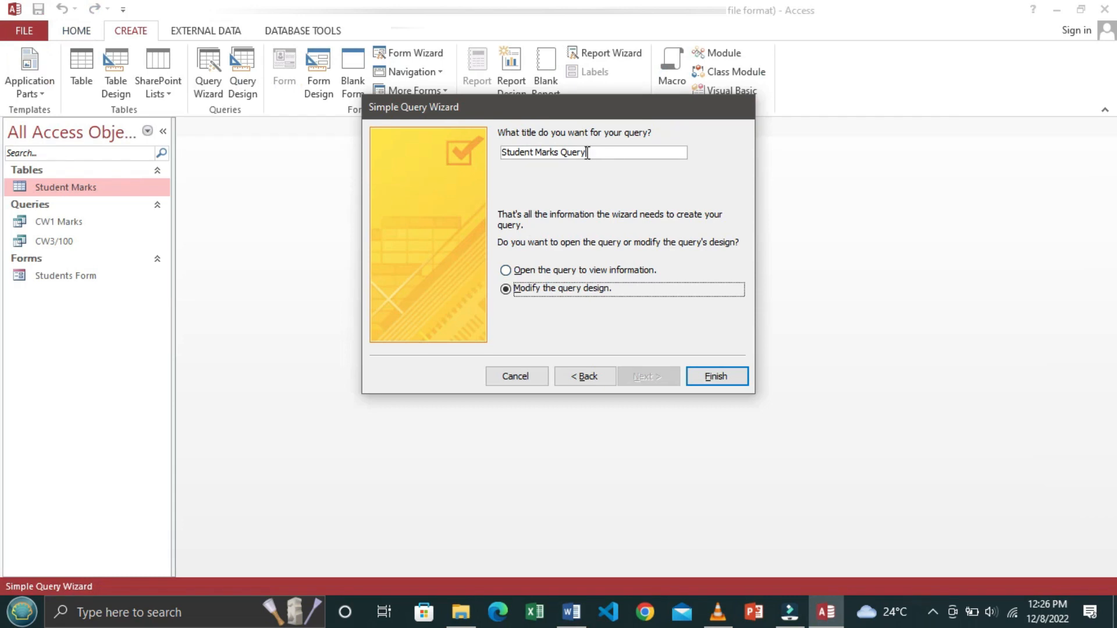
pyautogui.moveTo(592, 152); pyautogui.dragTo(476, 151)
pyautogui.write('CW2/100')
pyautogui.click(701, 375)
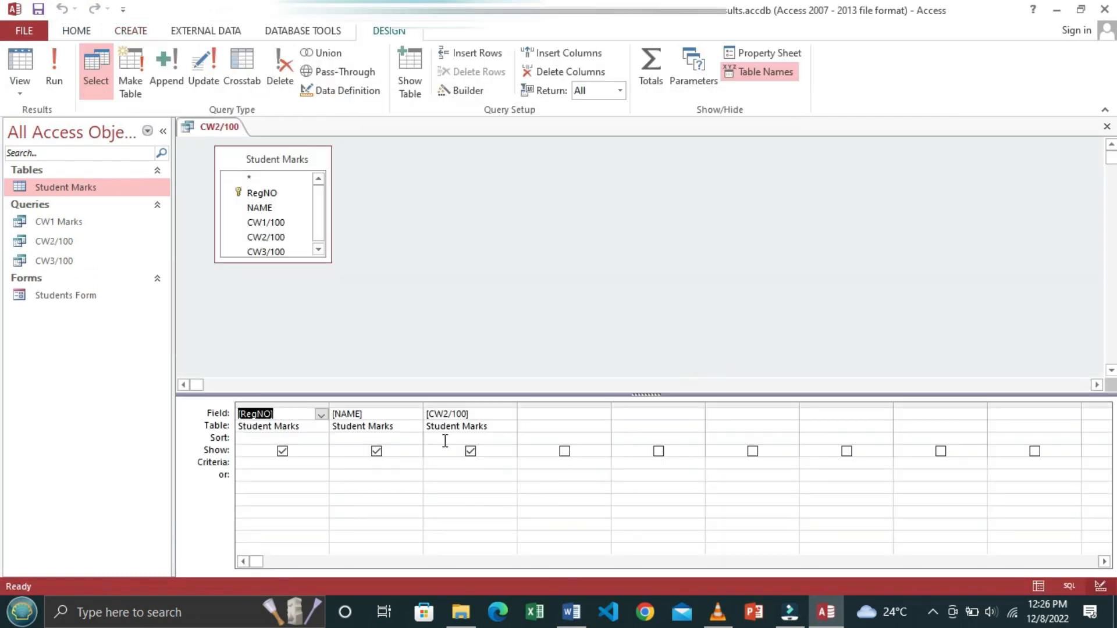
# Step: Run the query without any criteria and inspect the CW2/100 marks of the students
pyautogui.click(441, 462)
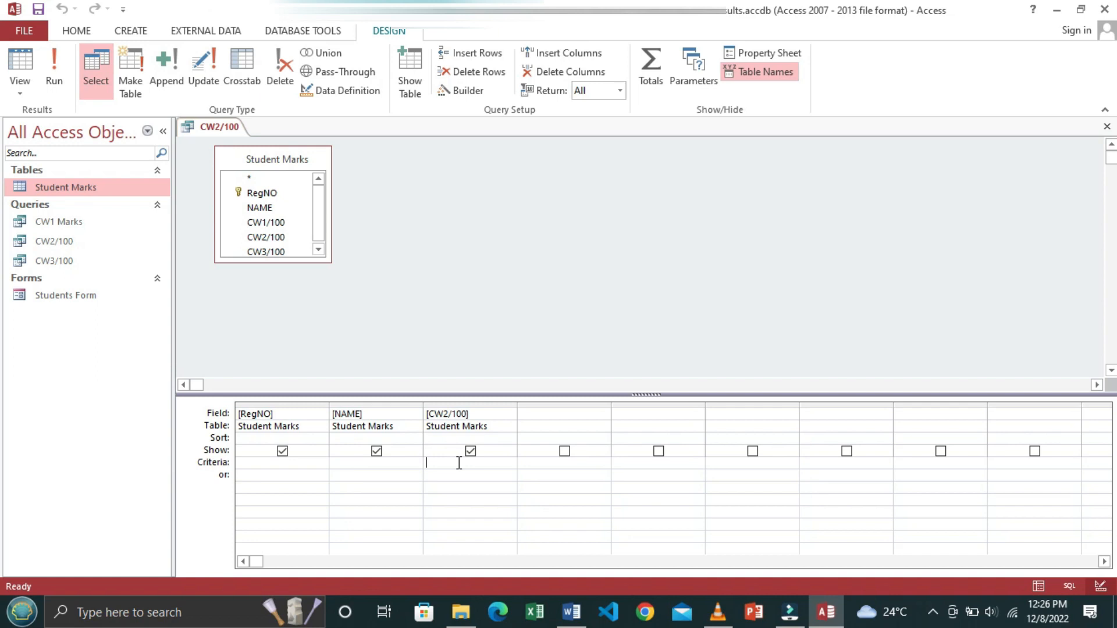
pyautogui.press('capslock')
pyautogui.press('capslock')
pyautogui.press('BackSpace')
pyautogui.click(54, 69)
pyautogui.click(407, 210)
pyautogui.click(423, 242)
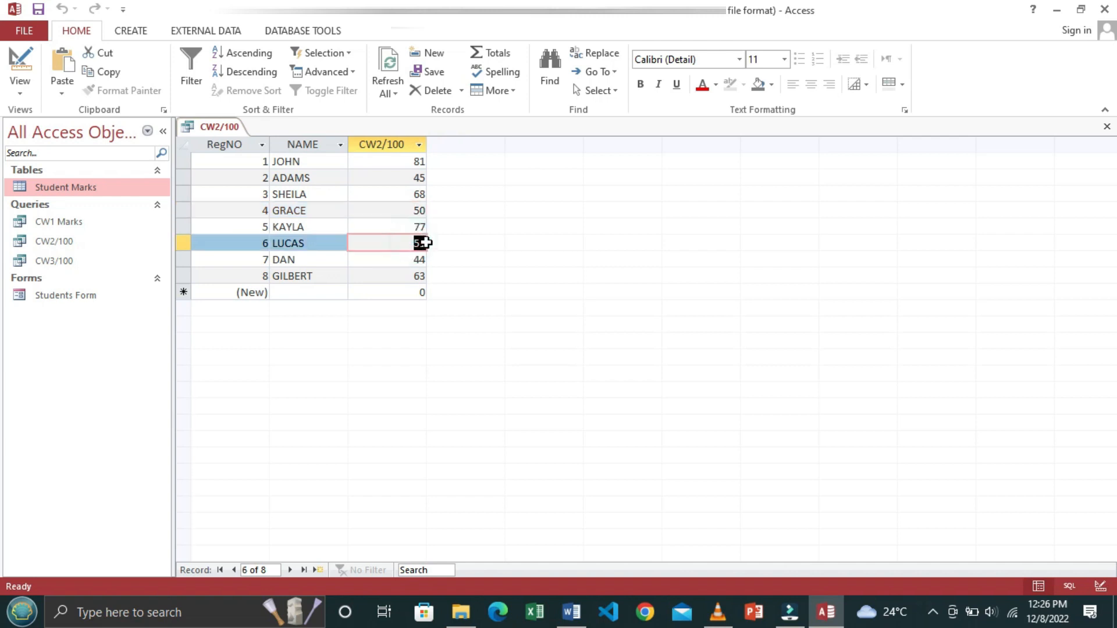
# Step: Check the score range in task 6 of the Word document and return to the query results in Access
pyautogui.hotkey('alt', 'Tab')
pyautogui.click(760, 350)
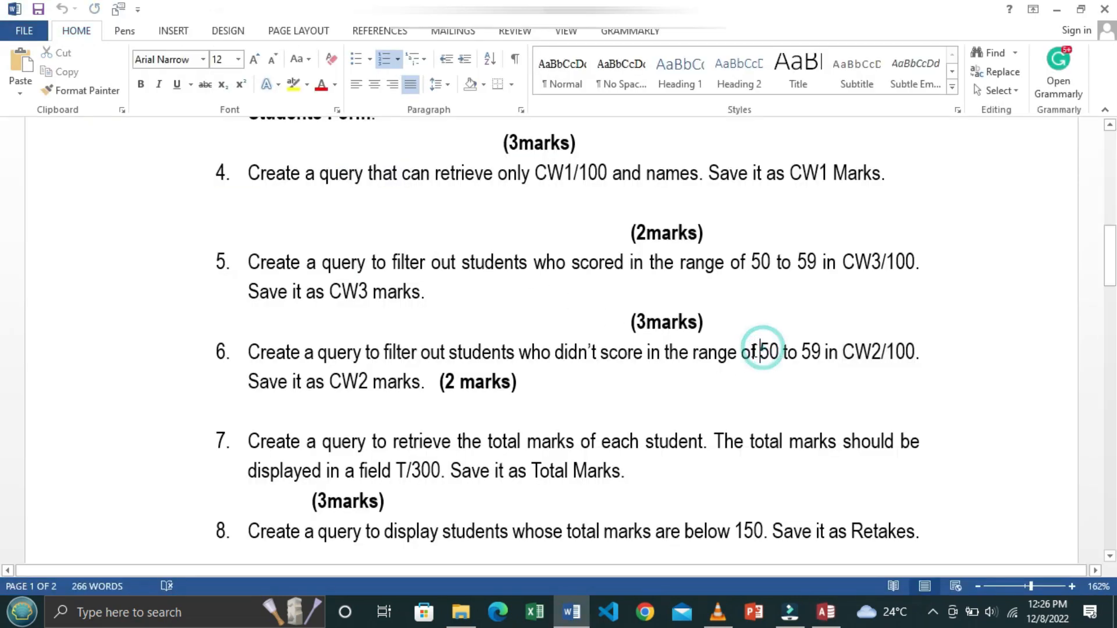
pyautogui.moveTo(740, 352); pyautogui.dragTo(805, 358)
pyautogui.hotkey('alt', 'Tab')
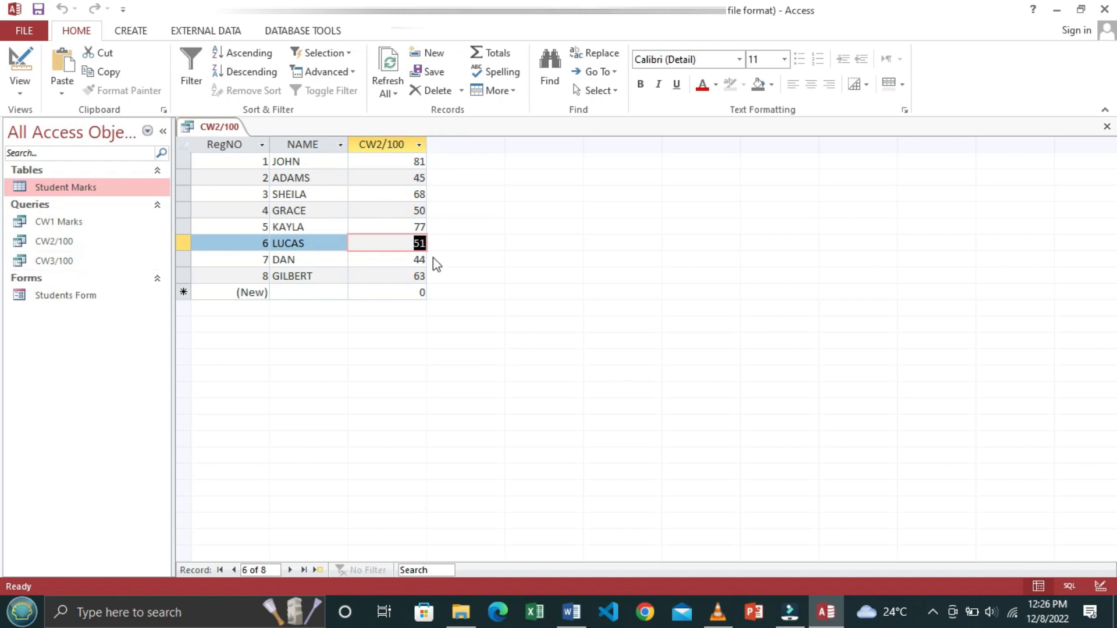
# Step: In Design View, set the criteria of the CW2/100 field to Not Between 50 and 59
pyautogui.click(21, 93)
pyautogui.click(69, 190)
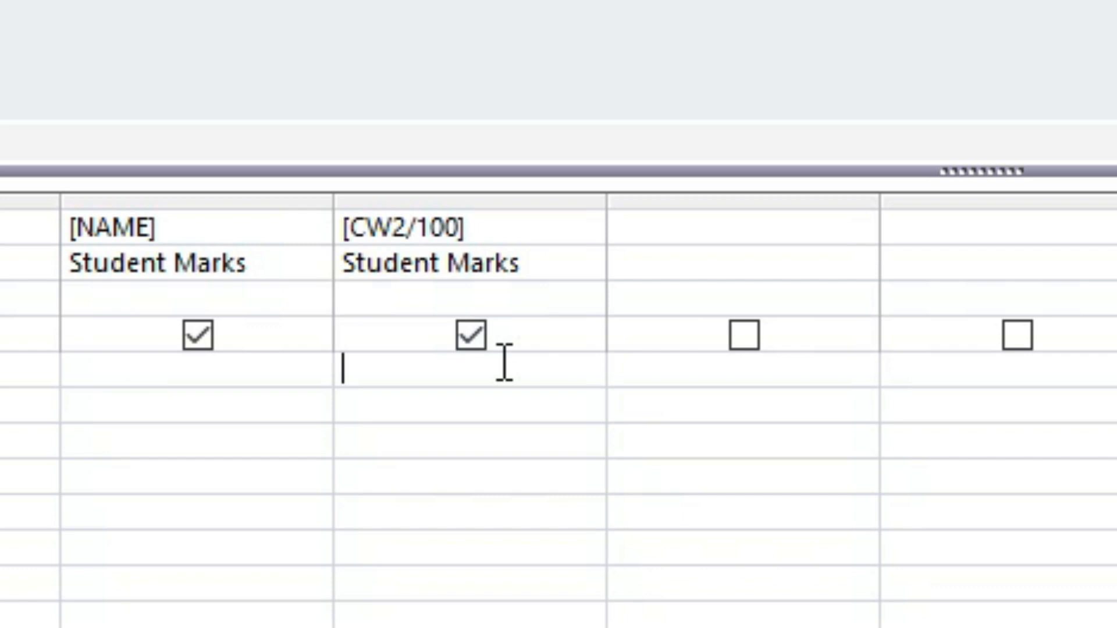
pyautogui.write('Not ')
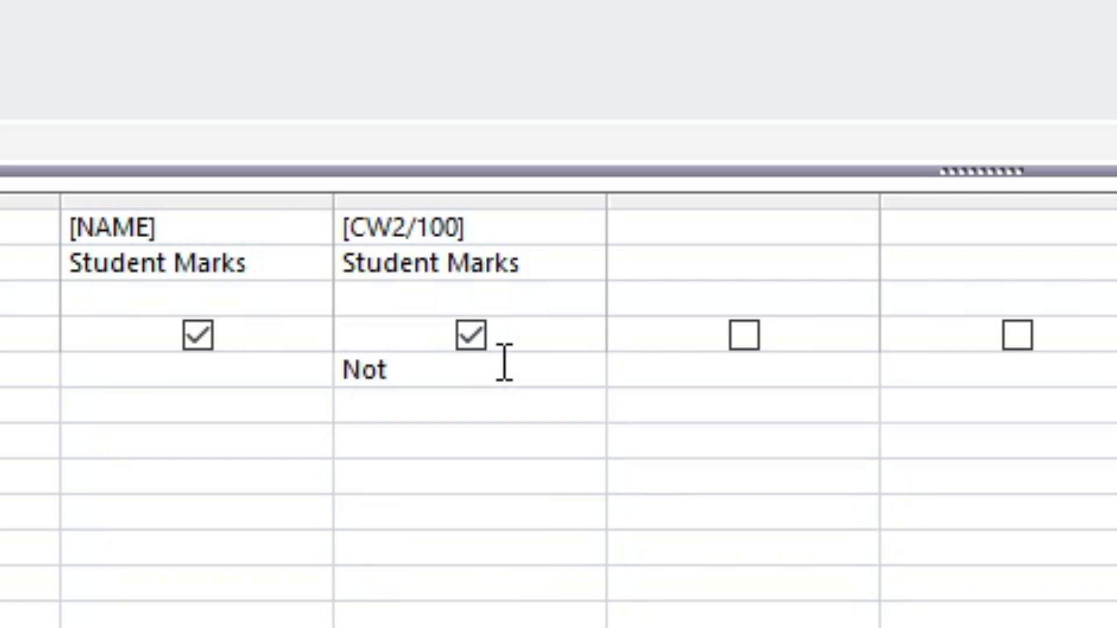
pyautogui.write('Between 50 ')
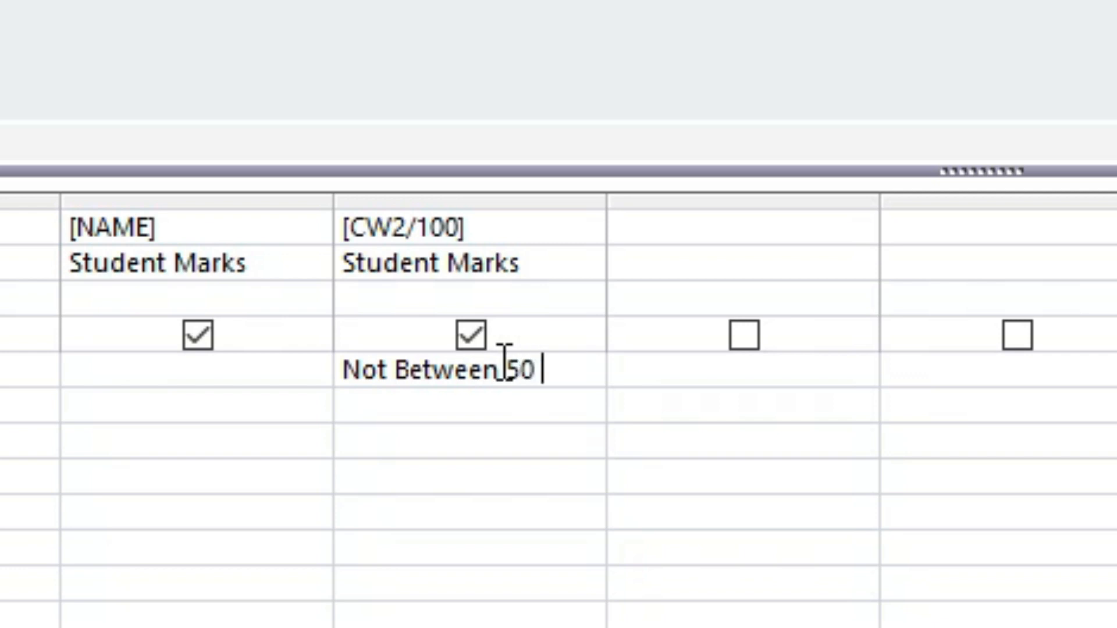
pyautogui.write('and 59')
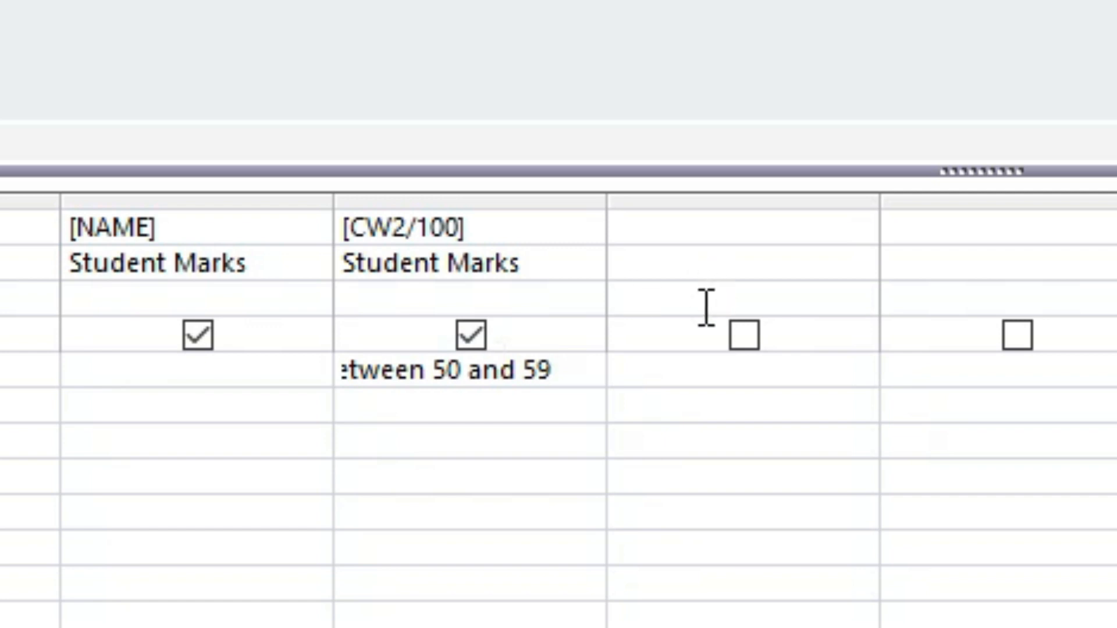
pyautogui.click(663, 326)
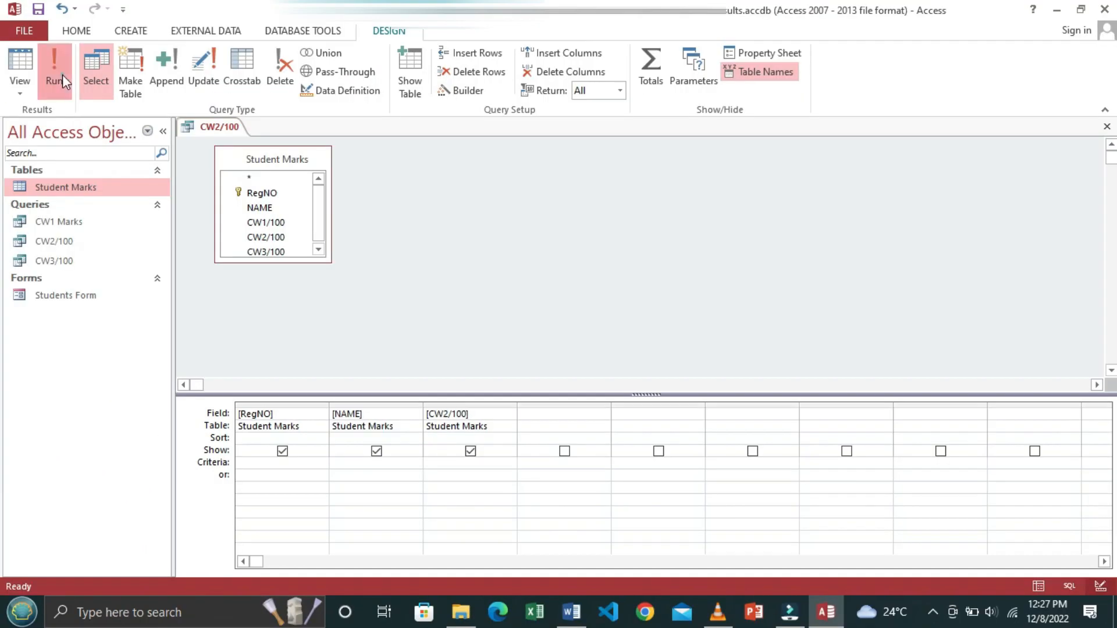
# Step: Run the filtered query and check the listed CW2/100 marks against the excluded range
pyautogui.click(61, 75)
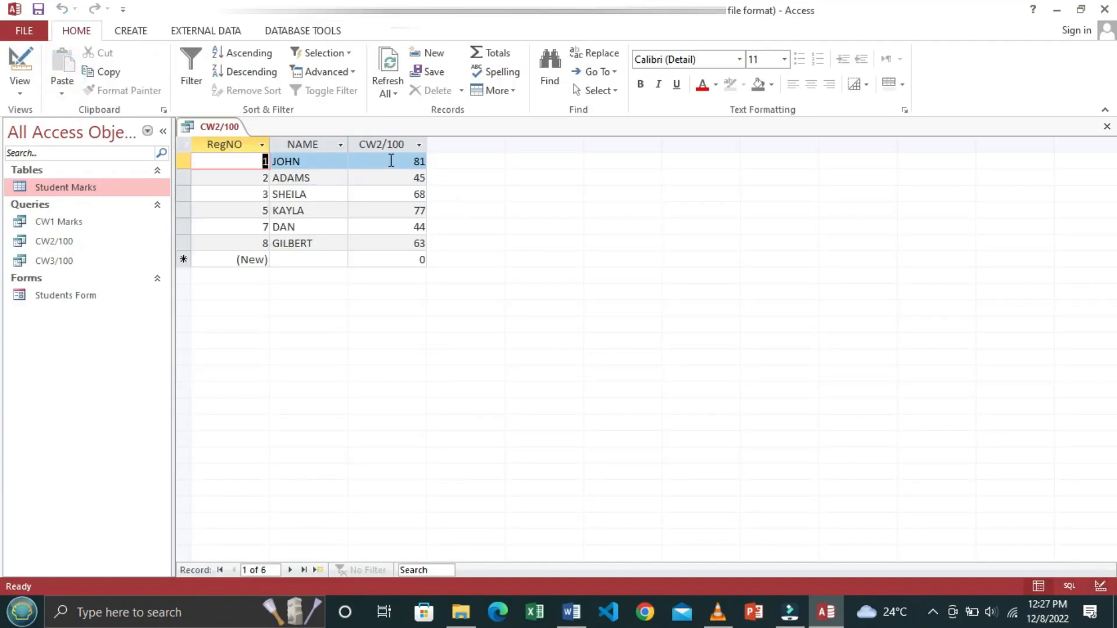
pyautogui.moveTo(401, 160); pyautogui.dragTo(425, 179)
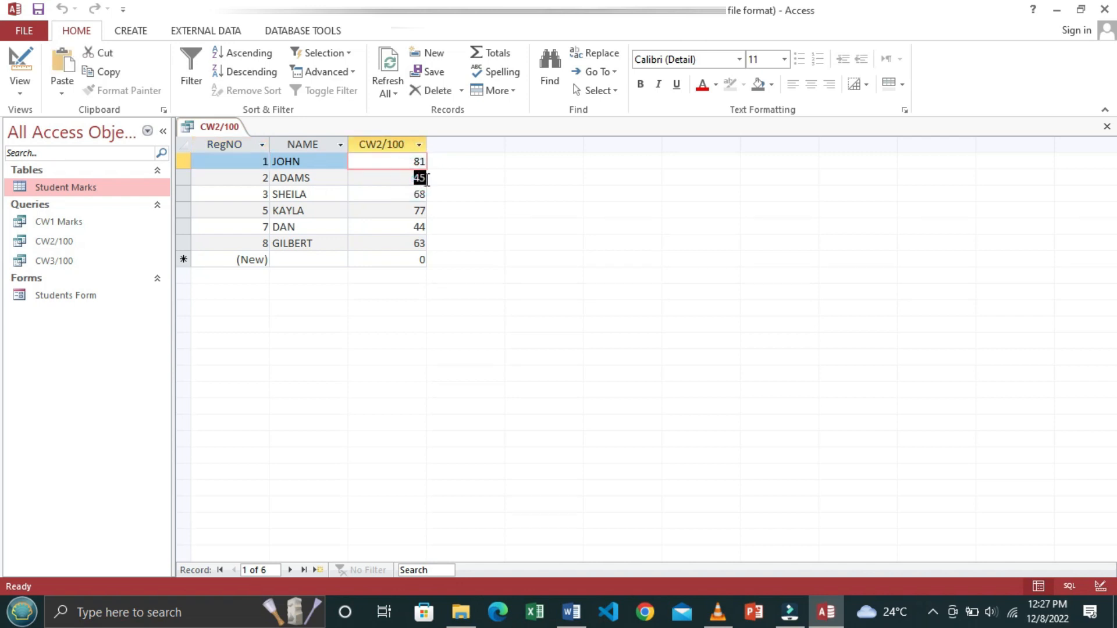
pyautogui.click(417, 196)
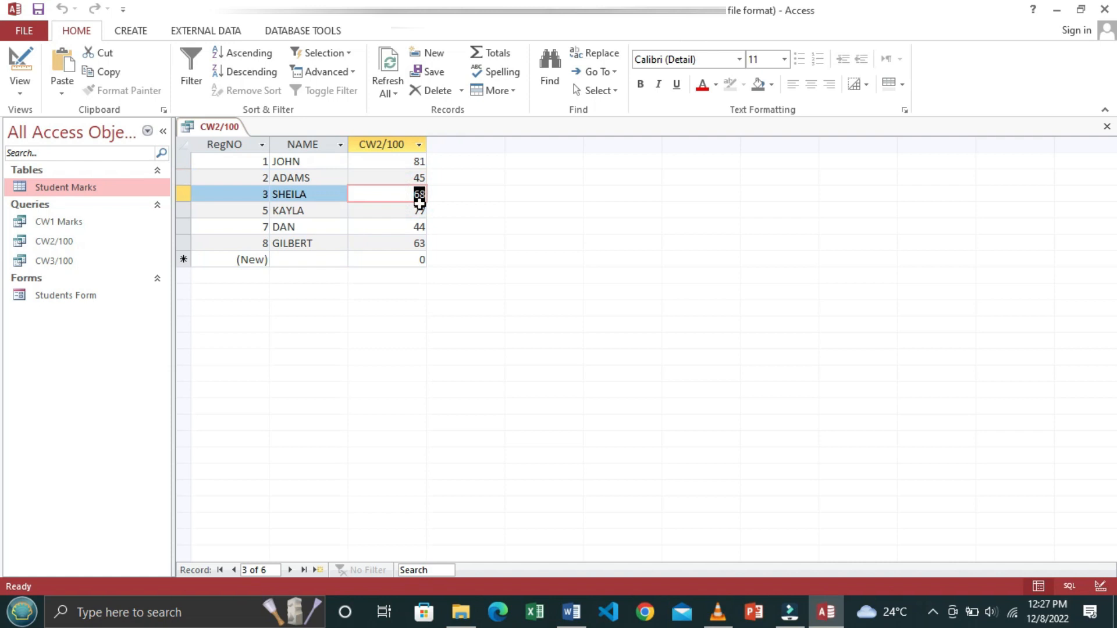
pyautogui.click(417, 211)
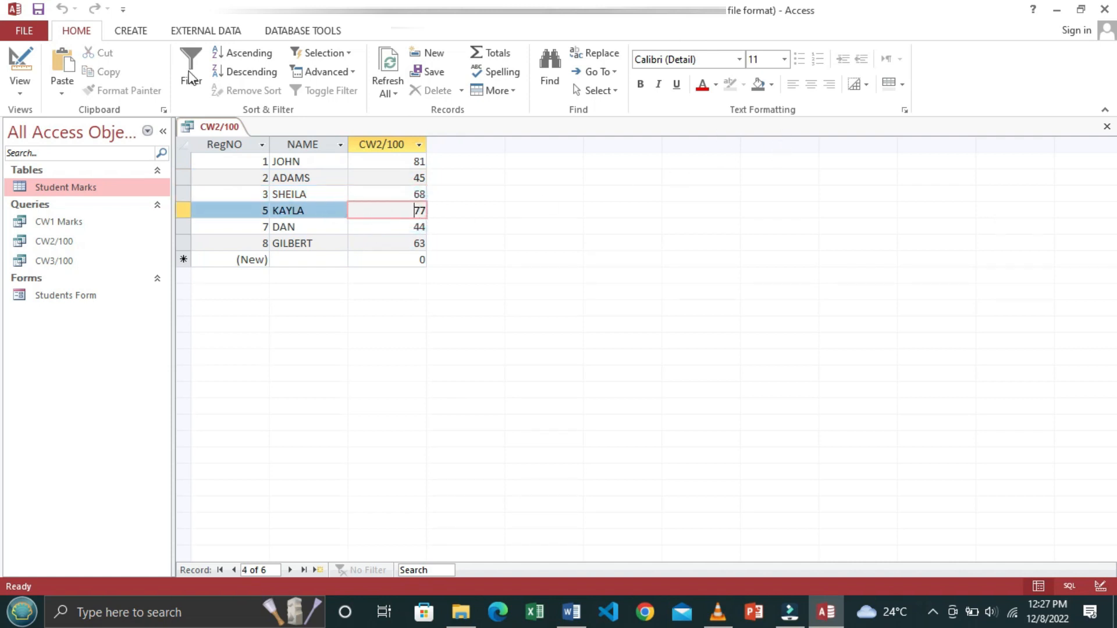
# Step: Return the CW2/100 query to Design View to check its criteria, and close the query
pyautogui.click(20, 86)
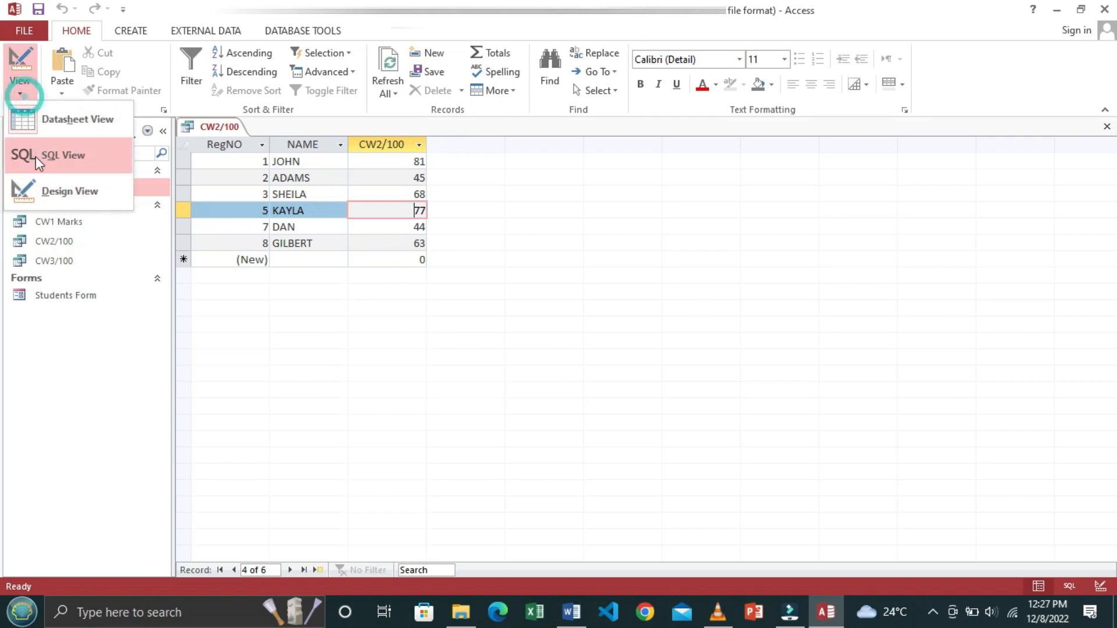
pyautogui.click(48, 190)
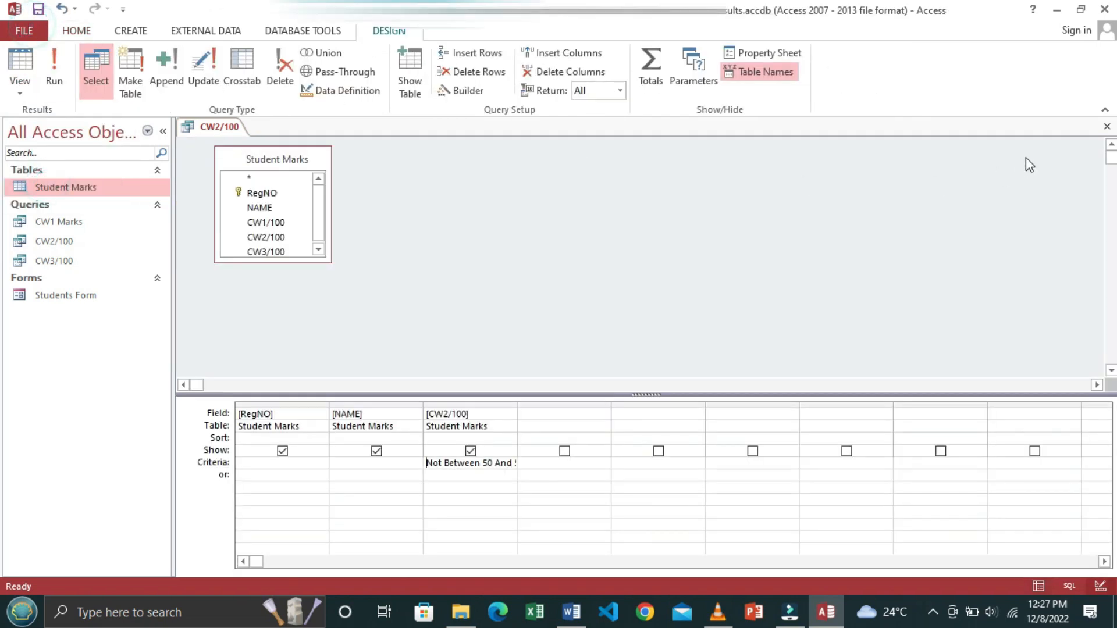
pyautogui.click(1106, 126)
# Step: Read task 7 and the remaining query and report tasks in the Word document, and switch back to Access
pyautogui.hotkey('alt', 'Tab')
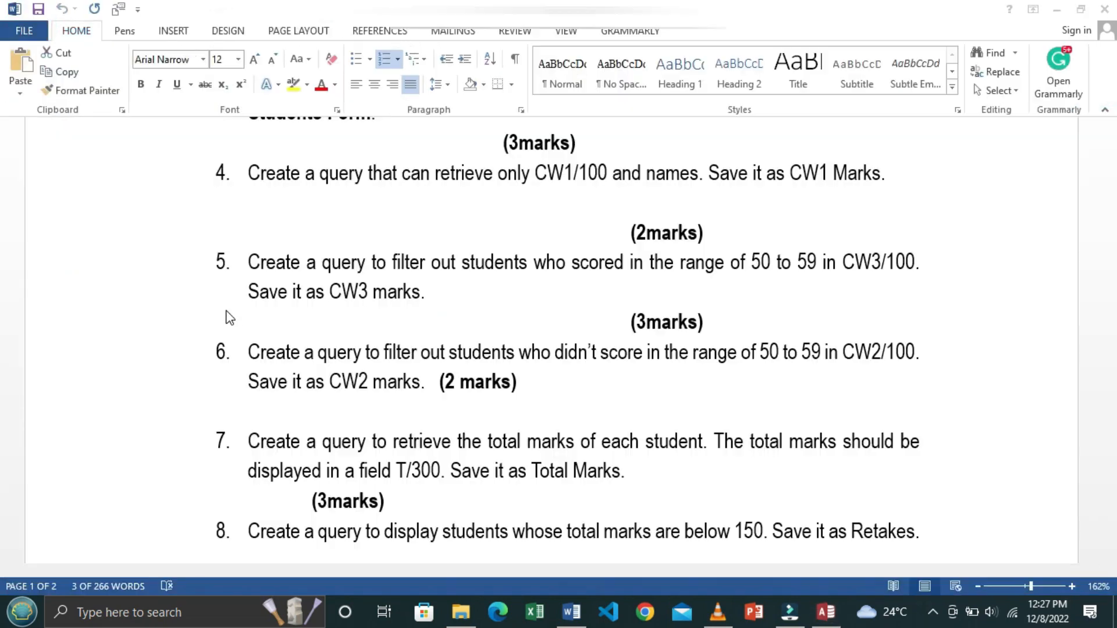
pyautogui.scroll(-3, 262, 244)
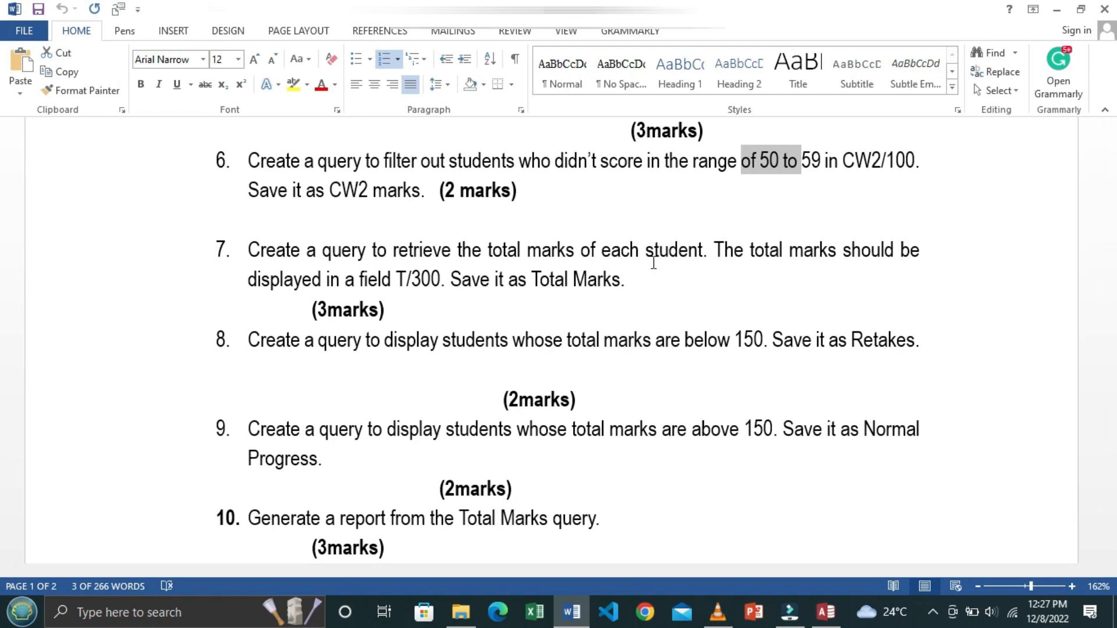
pyautogui.moveTo(1107, 273); pyautogui.dragTo(1106, 190)
pyautogui.moveTo(734, 278)
pyautogui.mouseDown()
pyautogui.moveTo(766, 319)
pyautogui.moveTo(779, 453)
pyautogui.mouseUp()
pyautogui.moveTo(1109, 195); pyautogui.dragTo(1105, 288)
pyautogui.hotkey('alt', 'Tab')
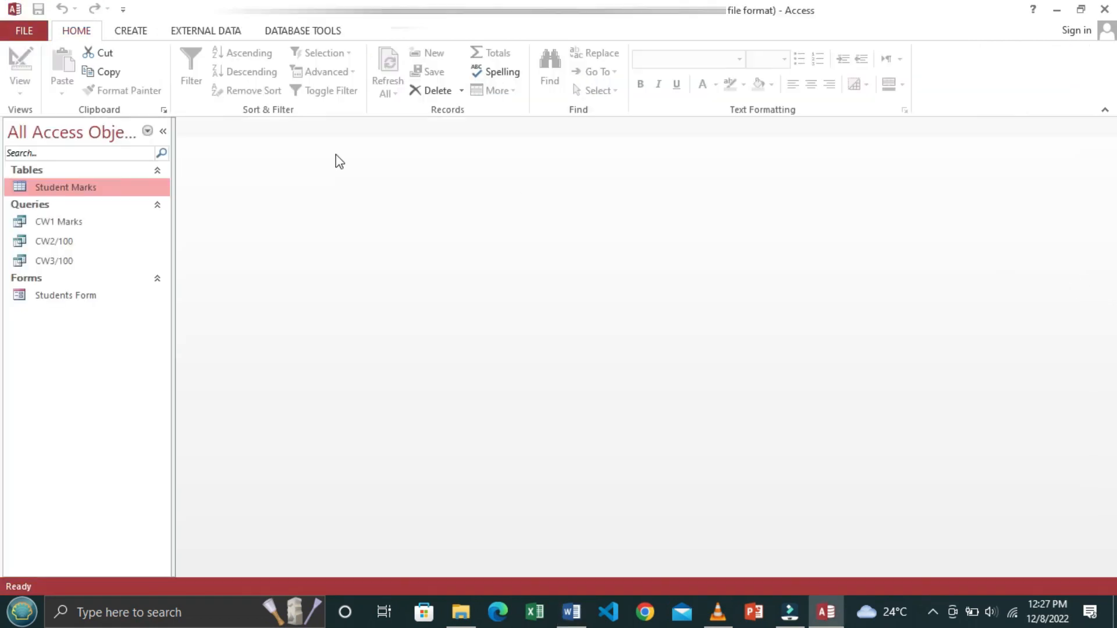
pyautogui.rightClick(71, 187)
pyautogui.click(123, 217)
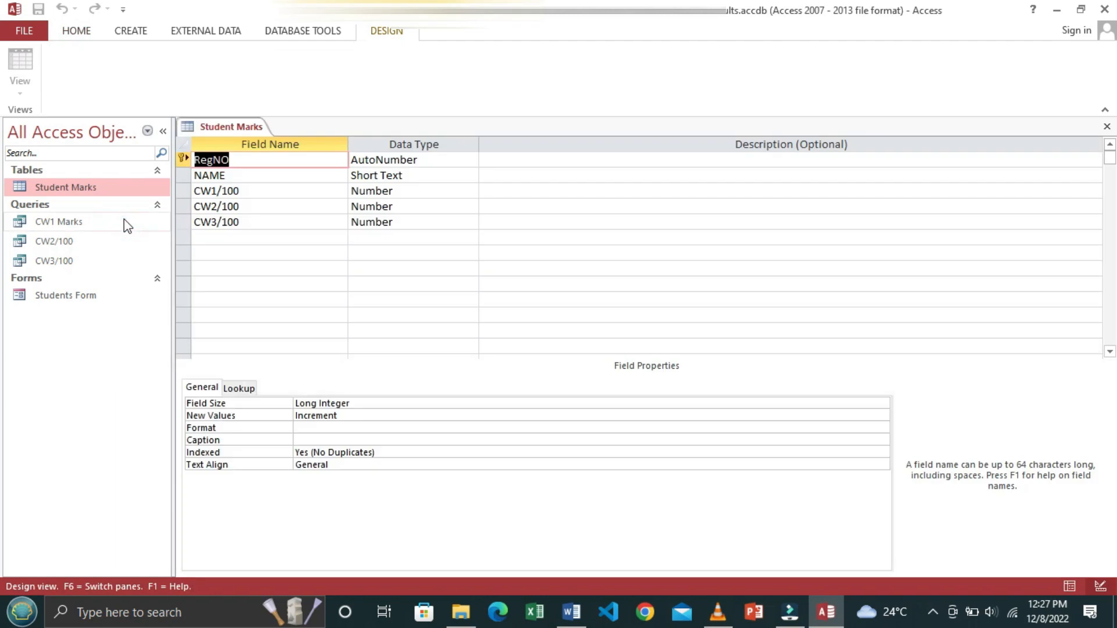
pyautogui.click(270, 237)
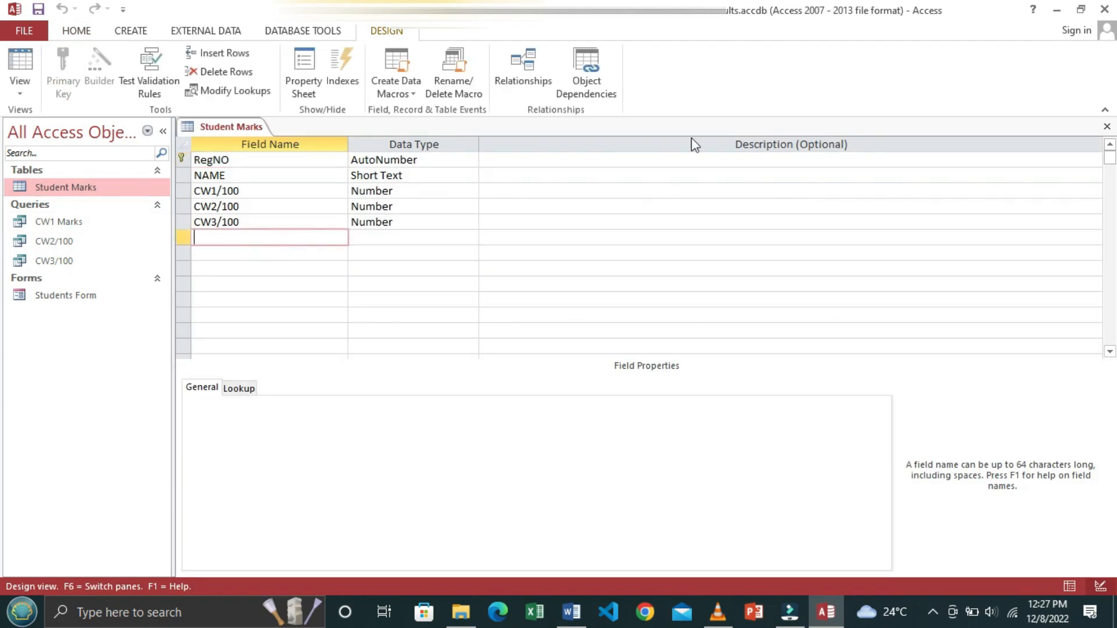
pyautogui.click(1107, 126)
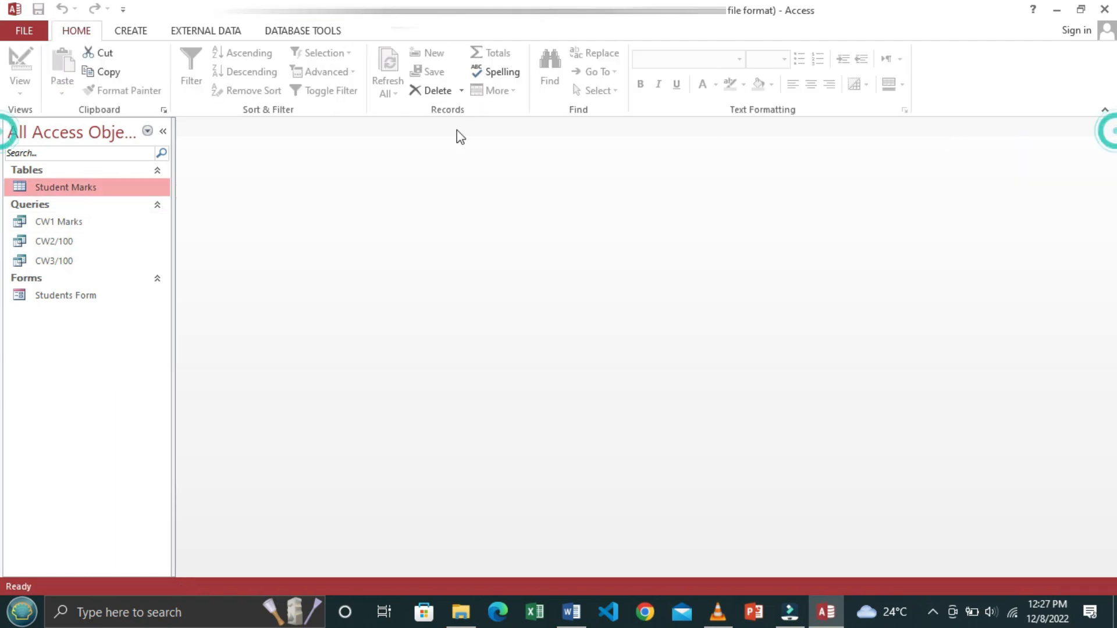
pyautogui.rightClick(100, 191)
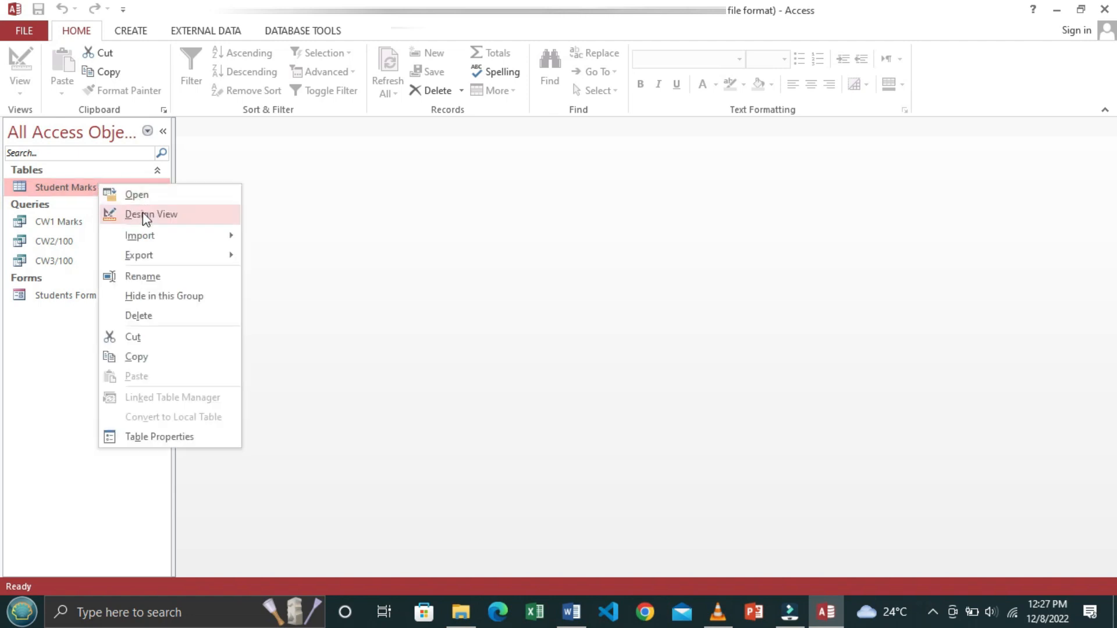
pyautogui.click(68, 186)
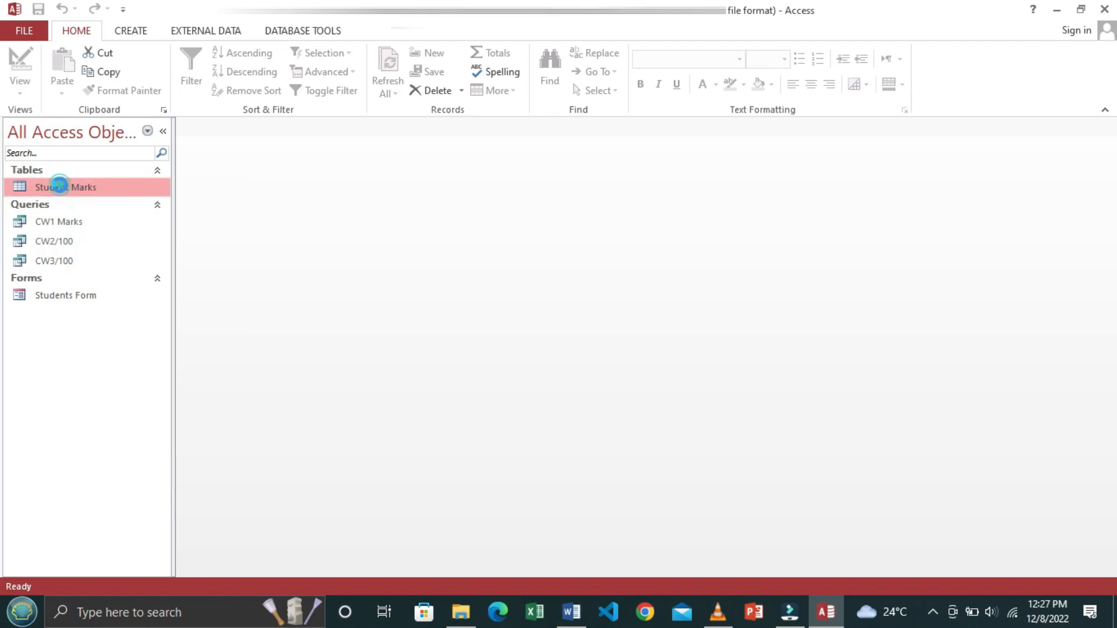
# Step: Add a Number field named T/300 to the Student Marks table in Datasheet View, and close the table
pyautogui.doubleClick(67, 186)
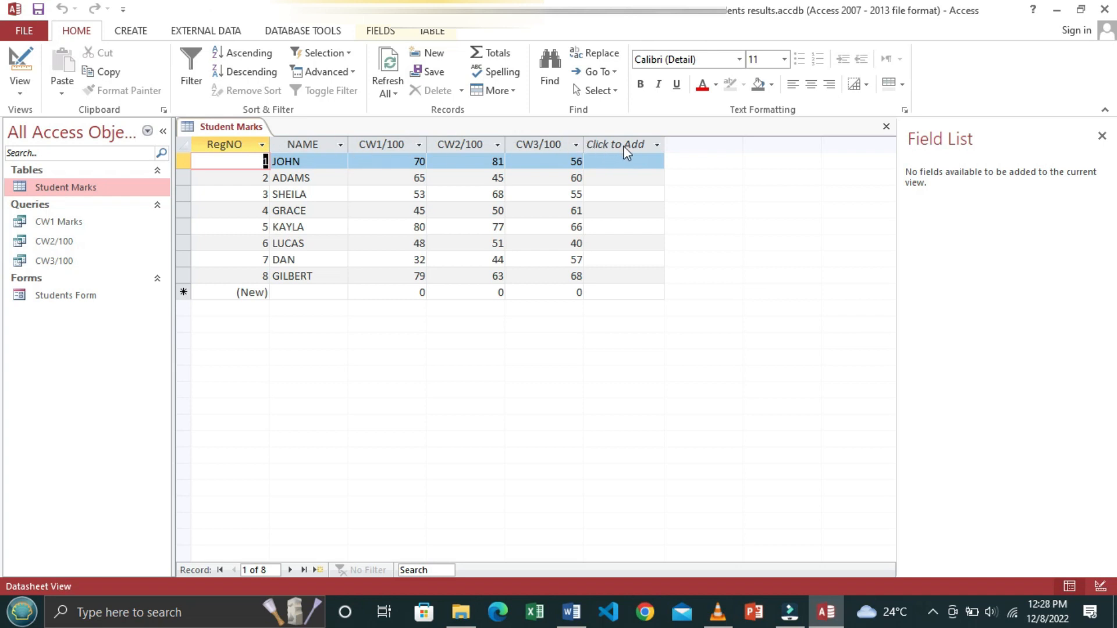
pyautogui.click(640, 150)
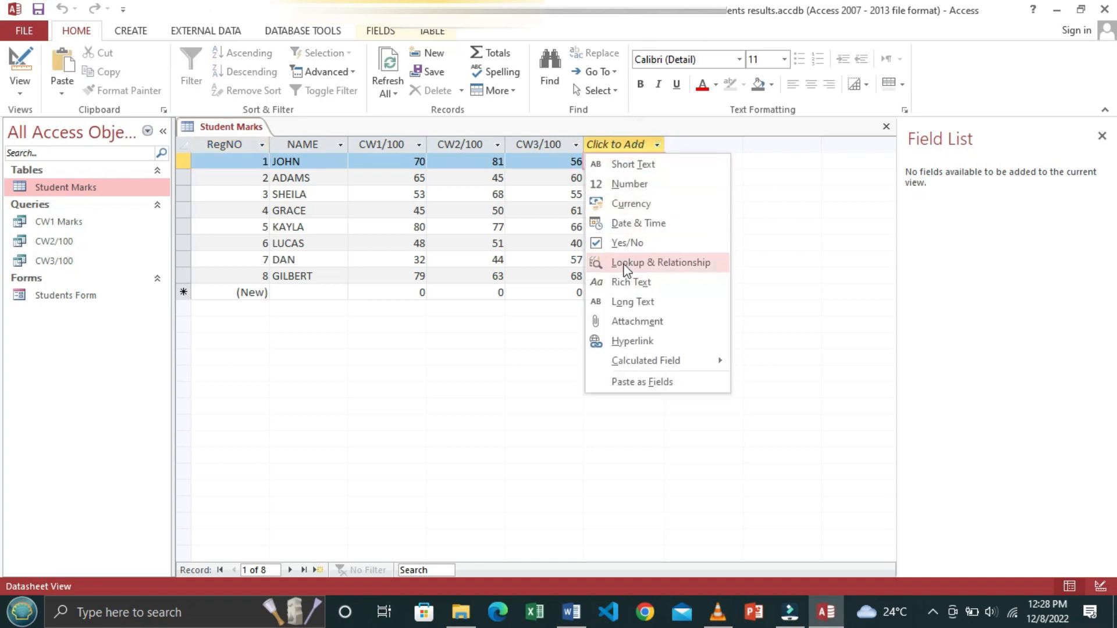
pyautogui.click(650, 188)
pyautogui.press('capslock')
pyautogui.write('T/300')
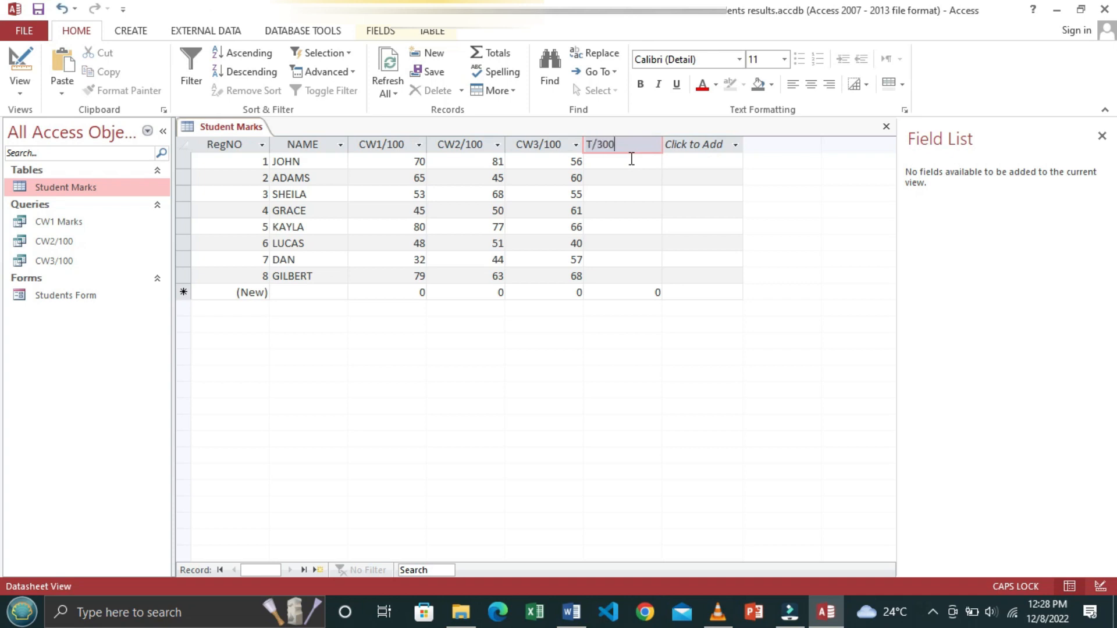
pyautogui.press('Return')
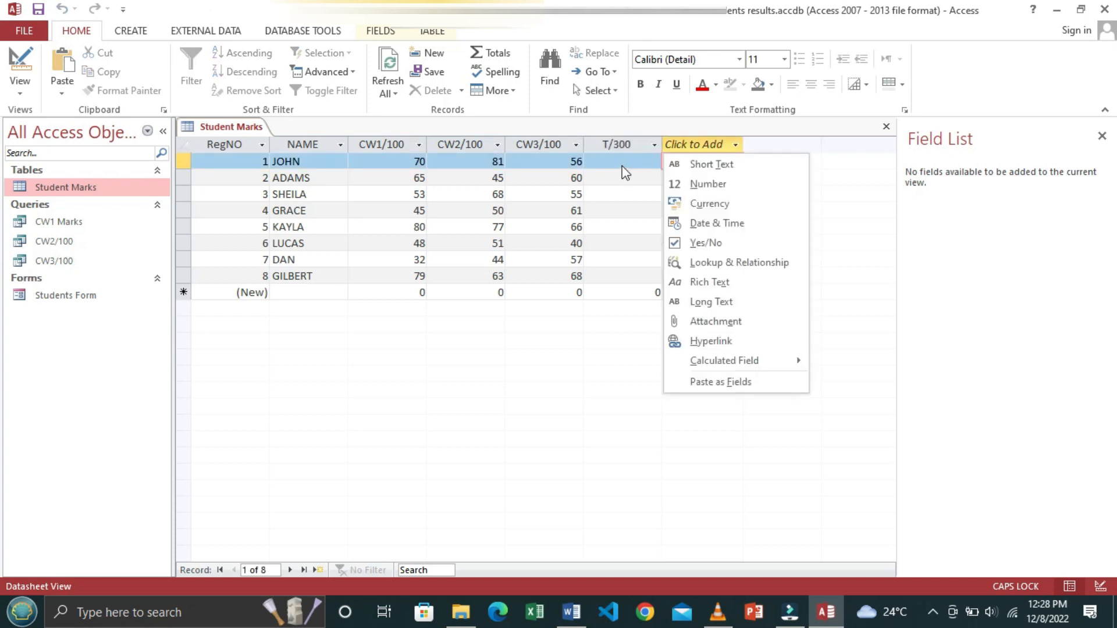
pyautogui.click(621, 165)
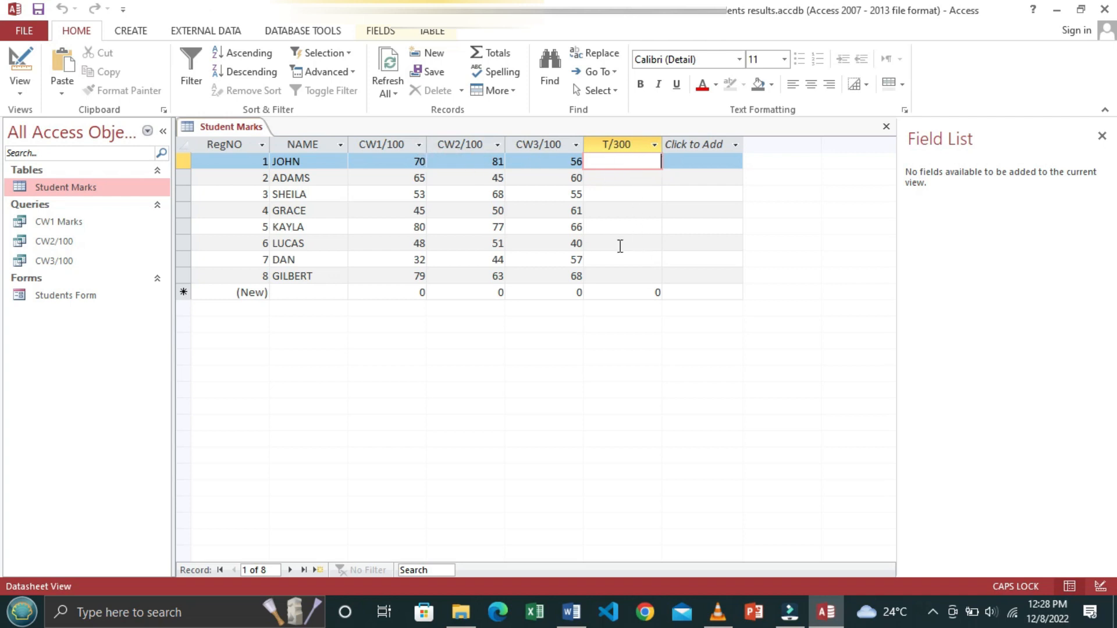
pyautogui.click(463, 160)
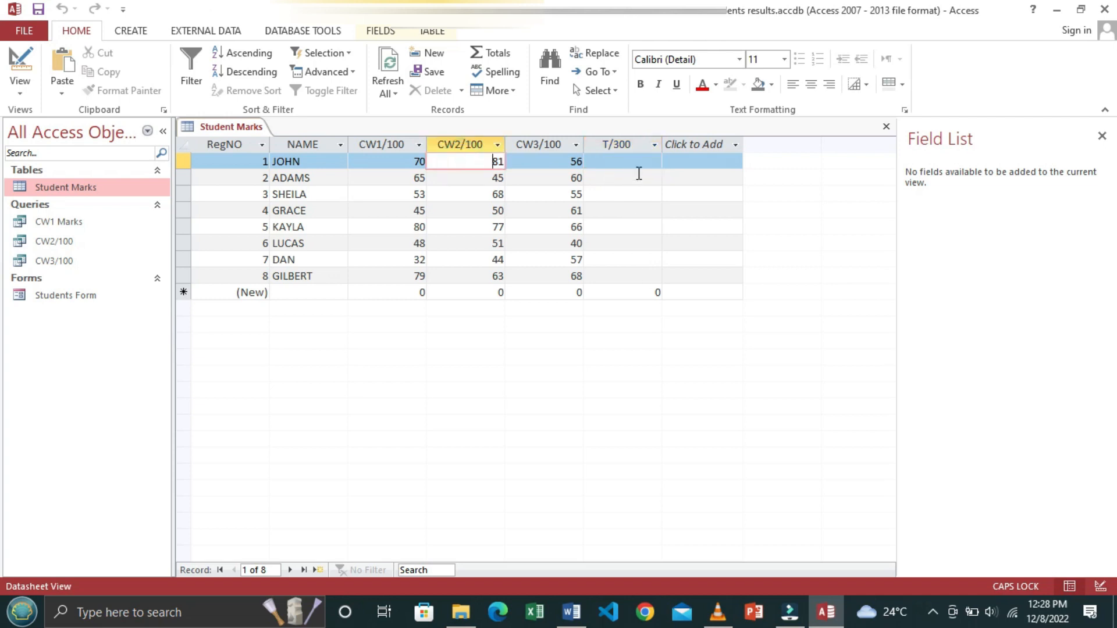
pyautogui.click(885, 128)
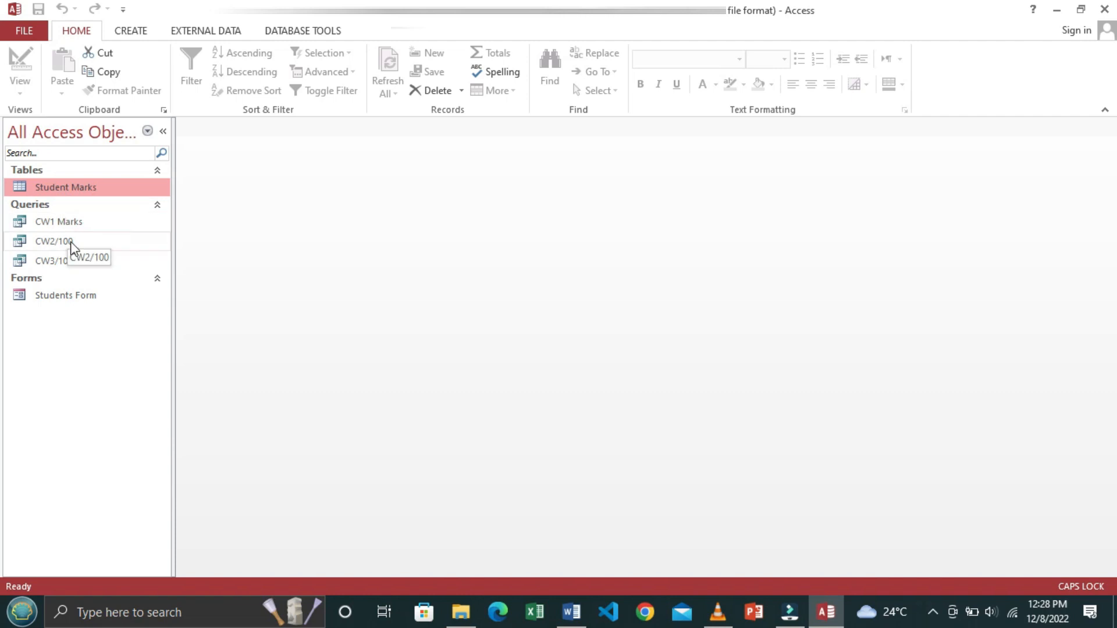
# Step: Set up a simple detail query with all fields of the Student Marks table, choosing to modify the query design
pyautogui.click(130, 32)
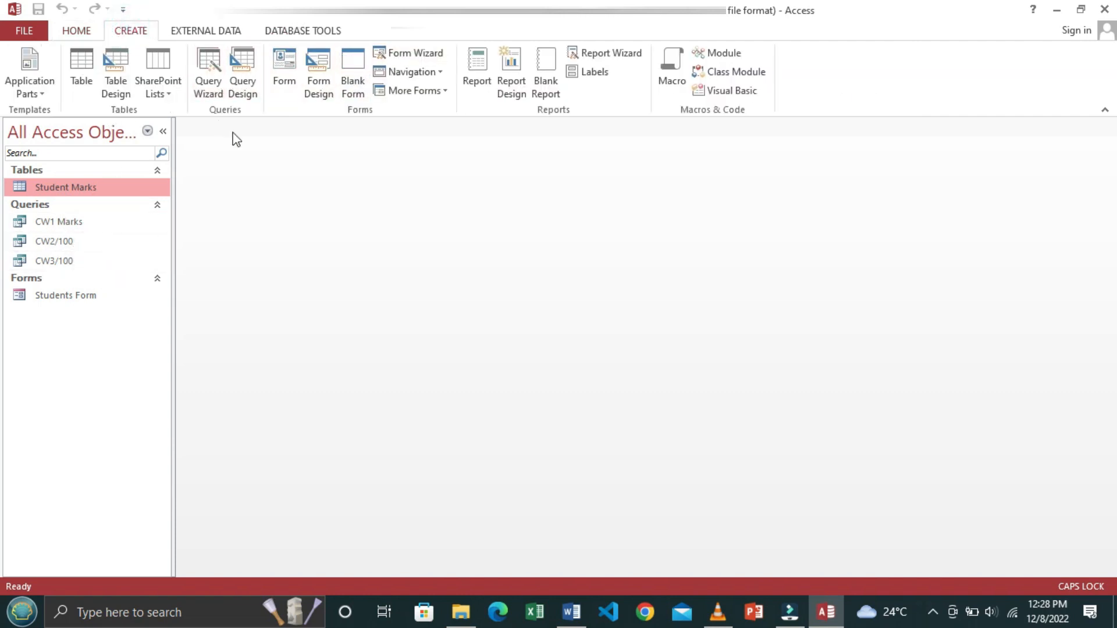
pyautogui.click(214, 60)
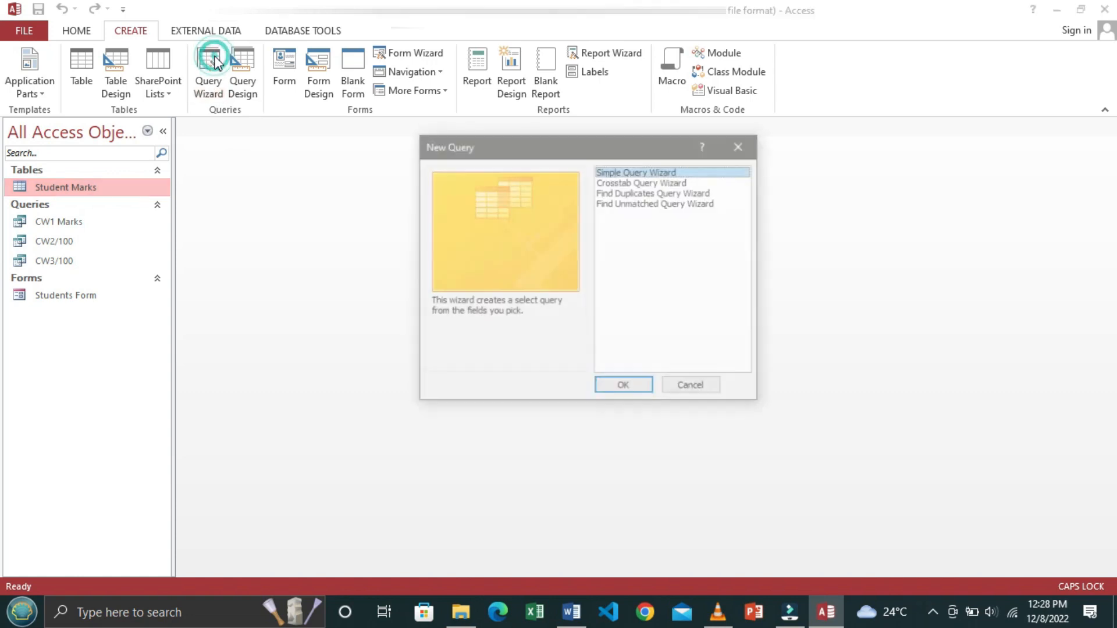
pyautogui.click(624, 388)
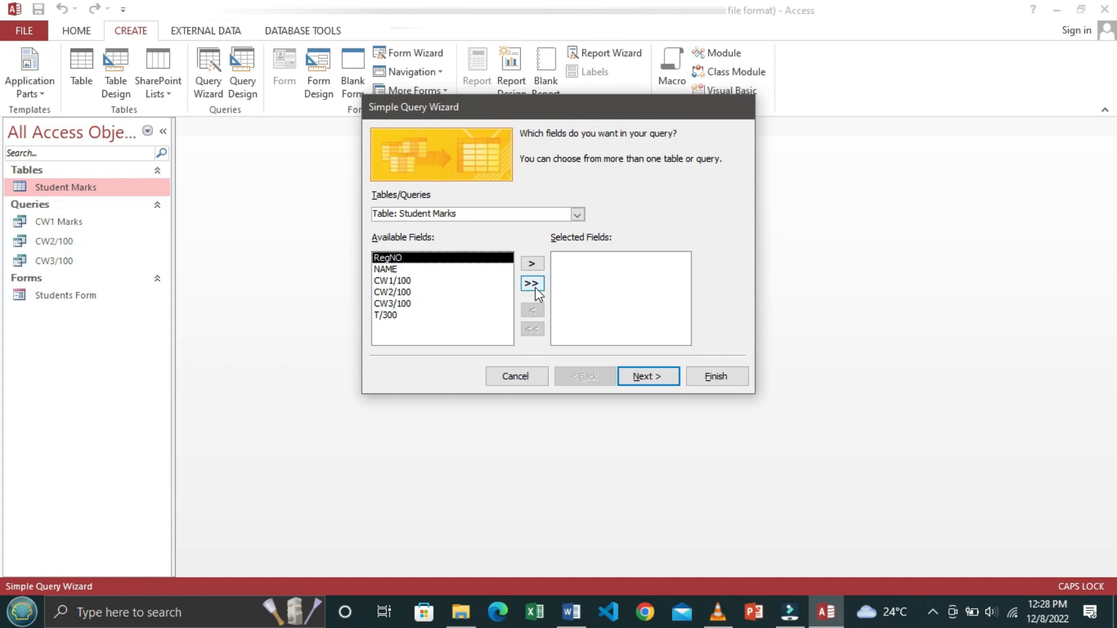
pyautogui.click(535, 289)
pyautogui.click(643, 376)
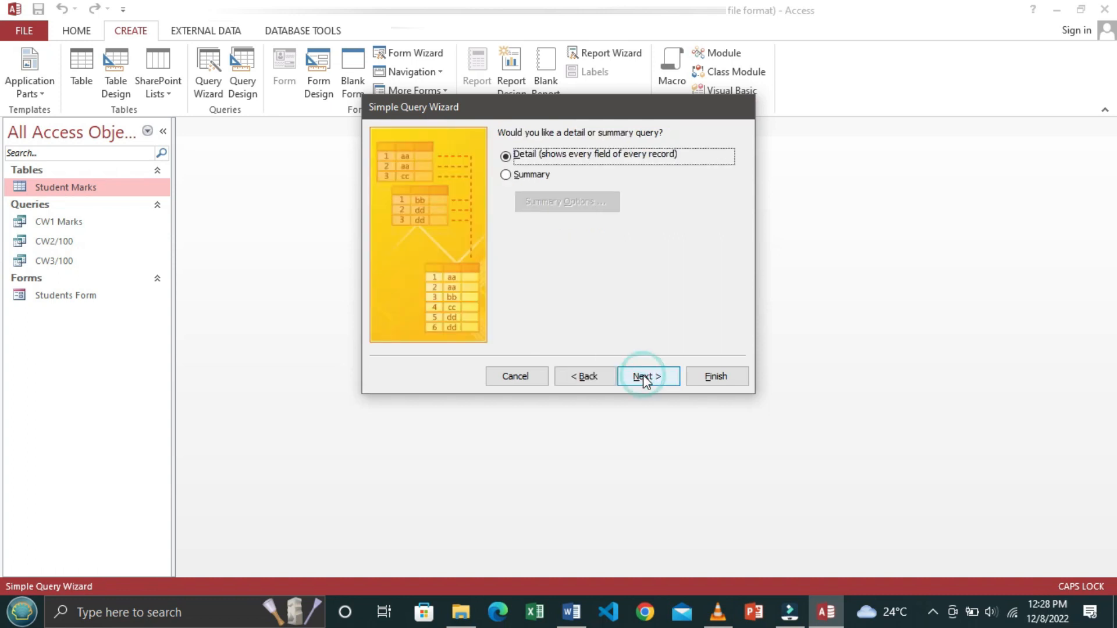
pyautogui.click(643, 375)
pyautogui.click(509, 290)
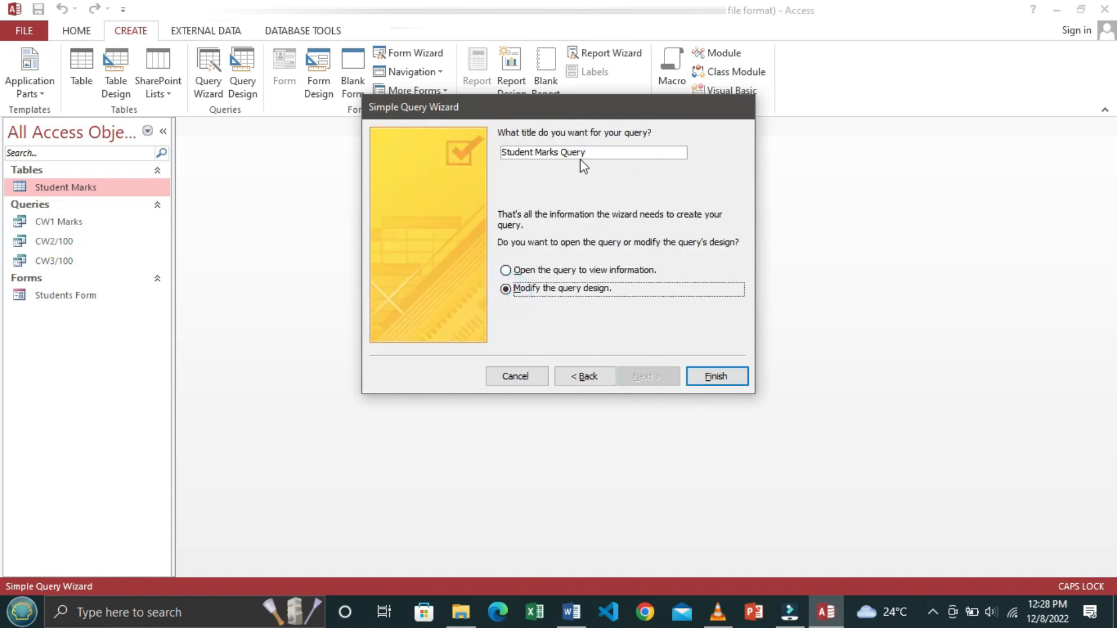
# Step: Copy the name Total Marks from task 7 in the Word document, use it as the query title, and finish the wizard
pyautogui.hotkey('alt', 'Tab')
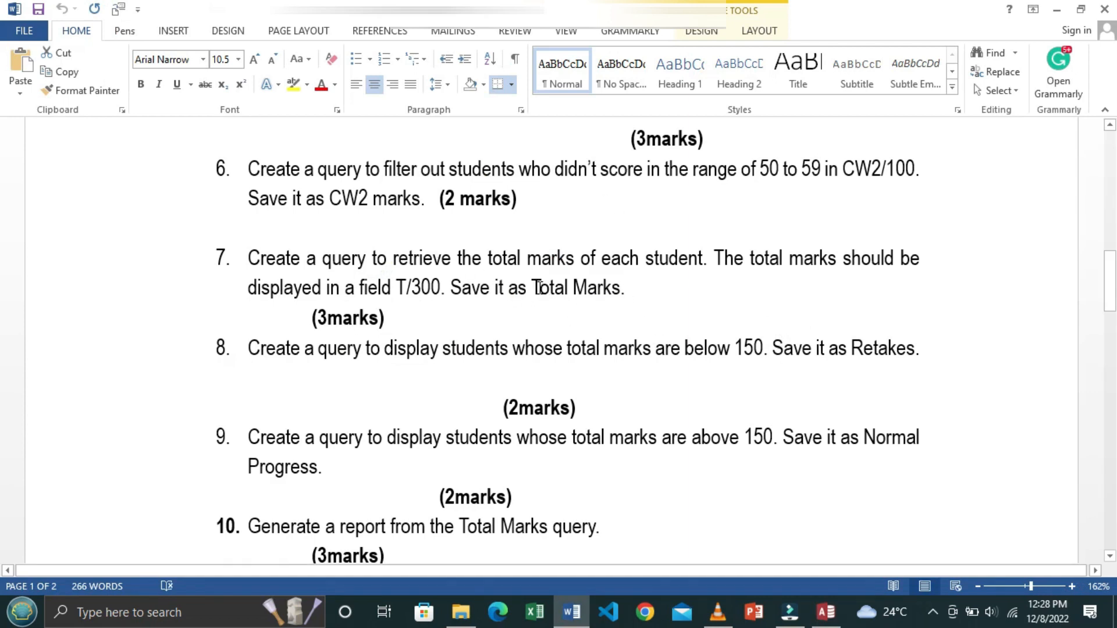
pyautogui.moveTo(533, 288); pyautogui.dragTo(619, 289)
pyautogui.hotkey('ctrl', 'c')
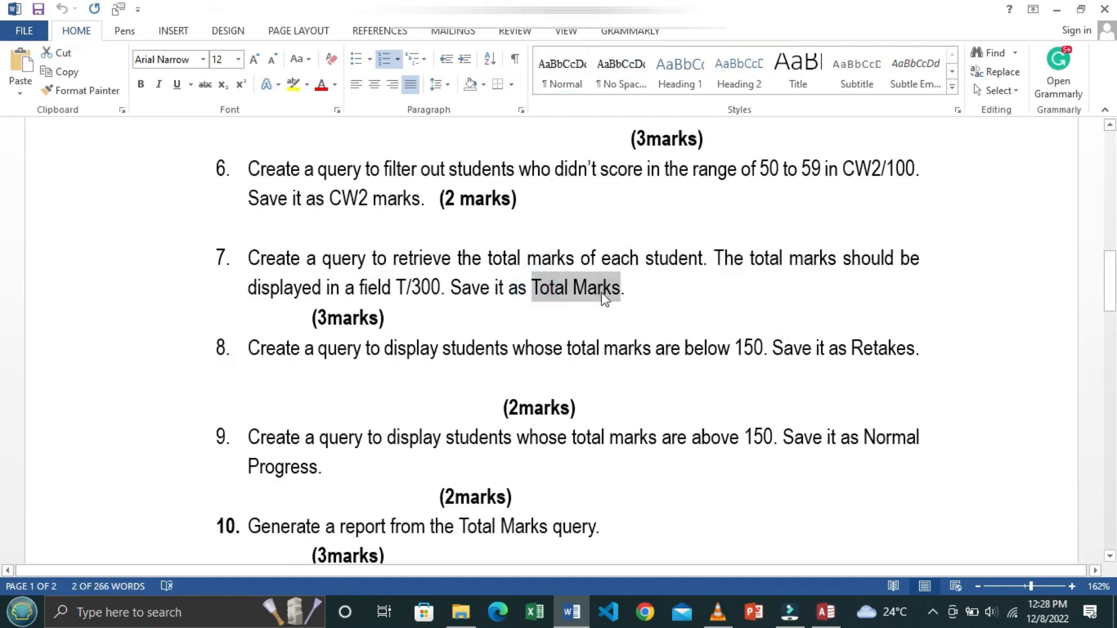
pyautogui.hotkey('alt', 'Tab')
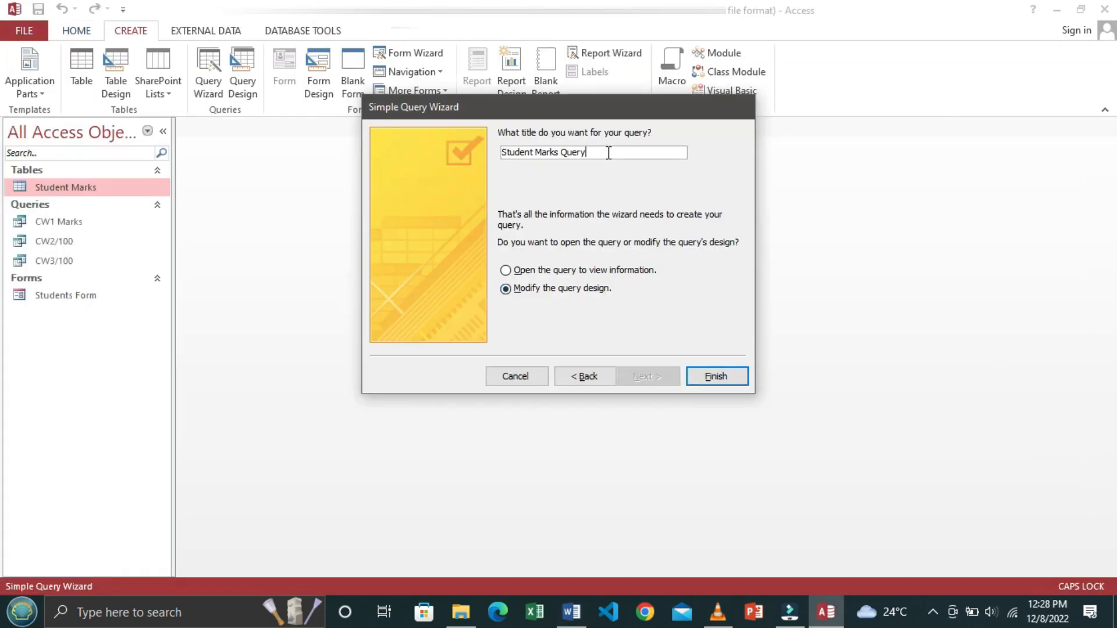
pyautogui.moveTo(608, 153); pyautogui.dragTo(478, 151)
pyautogui.hotkey('ctrl', 'v')
pyautogui.click(695, 379)
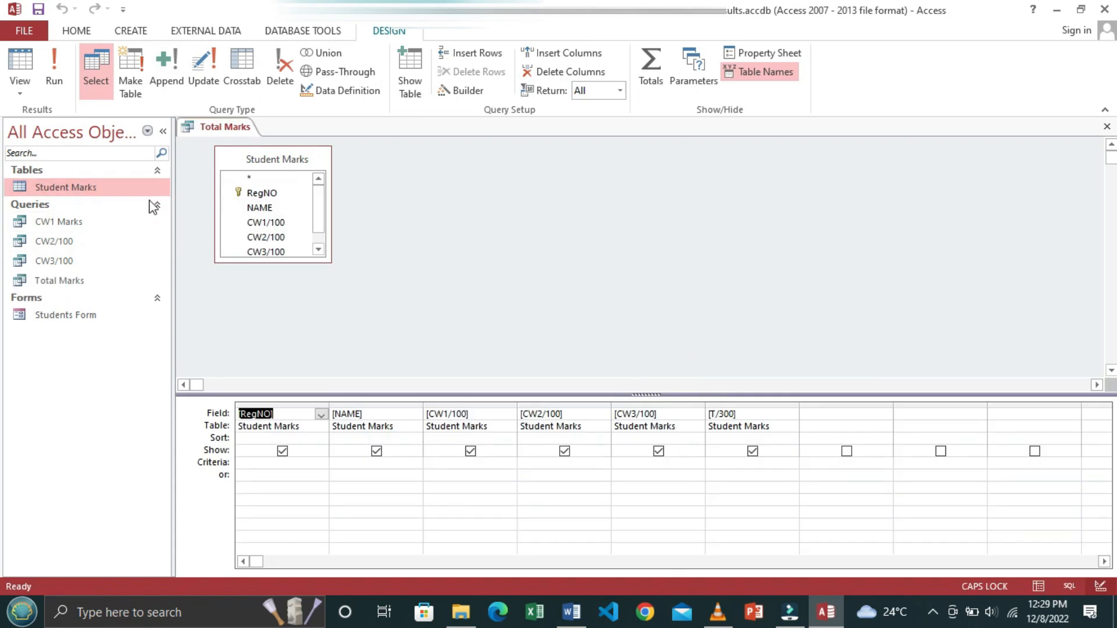
# Step: Run the Total Marks query to check its records, and return it to Design View
pyautogui.click(53, 68)
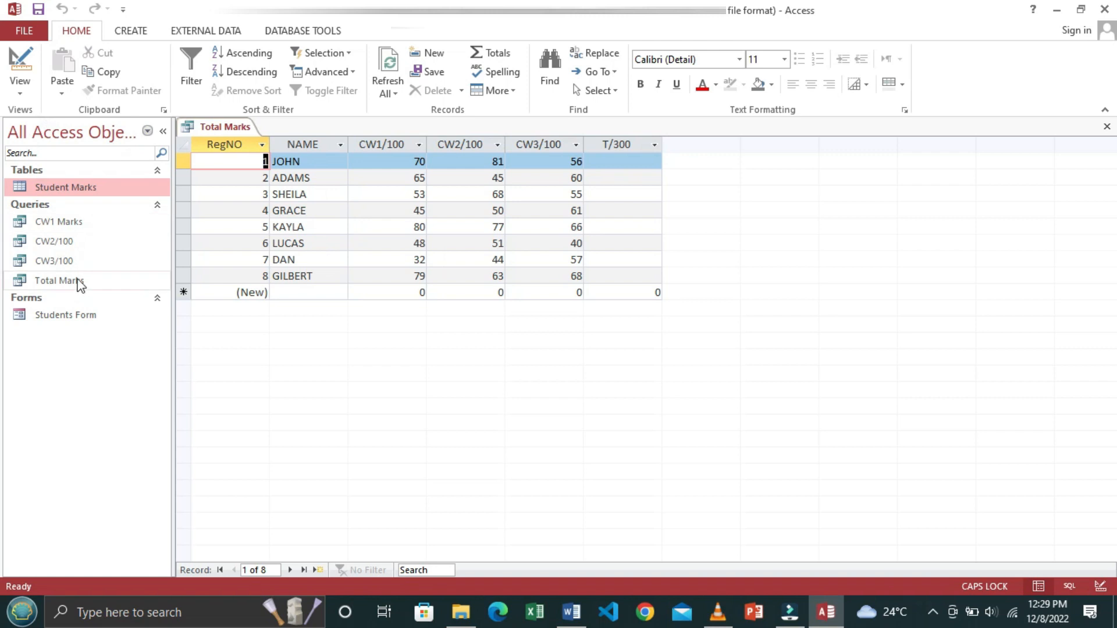
pyautogui.click(74, 280)
pyautogui.rightClick(80, 281)
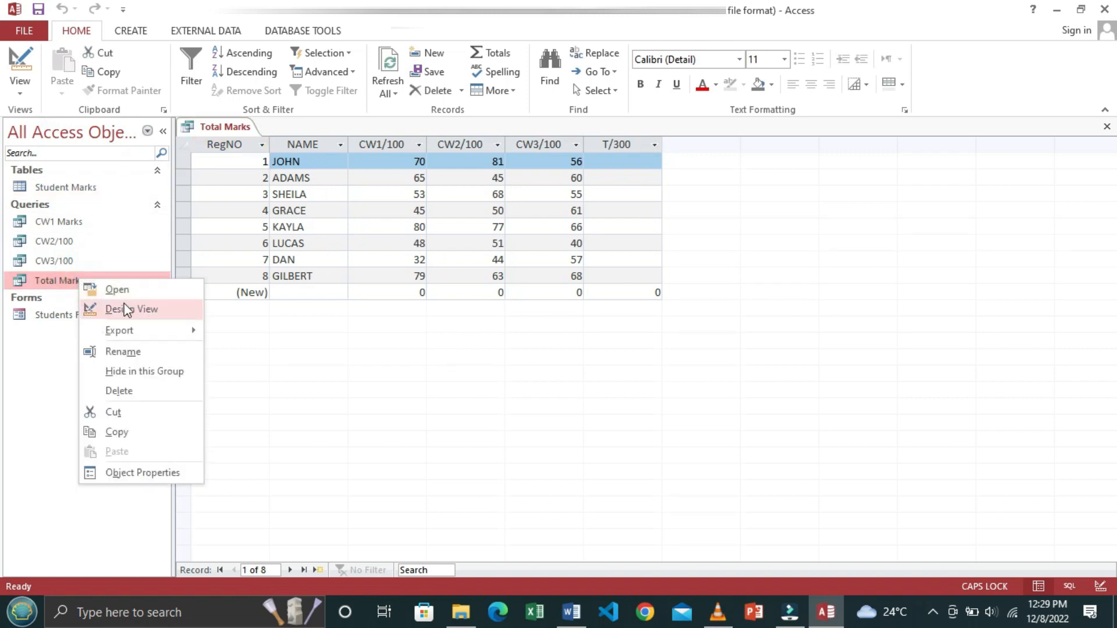
pyautogui.click(116, 309)
# Step: Enlarge the design grid of the Total Marks query and change the query type to Update
pyautogui.click(748, 462)
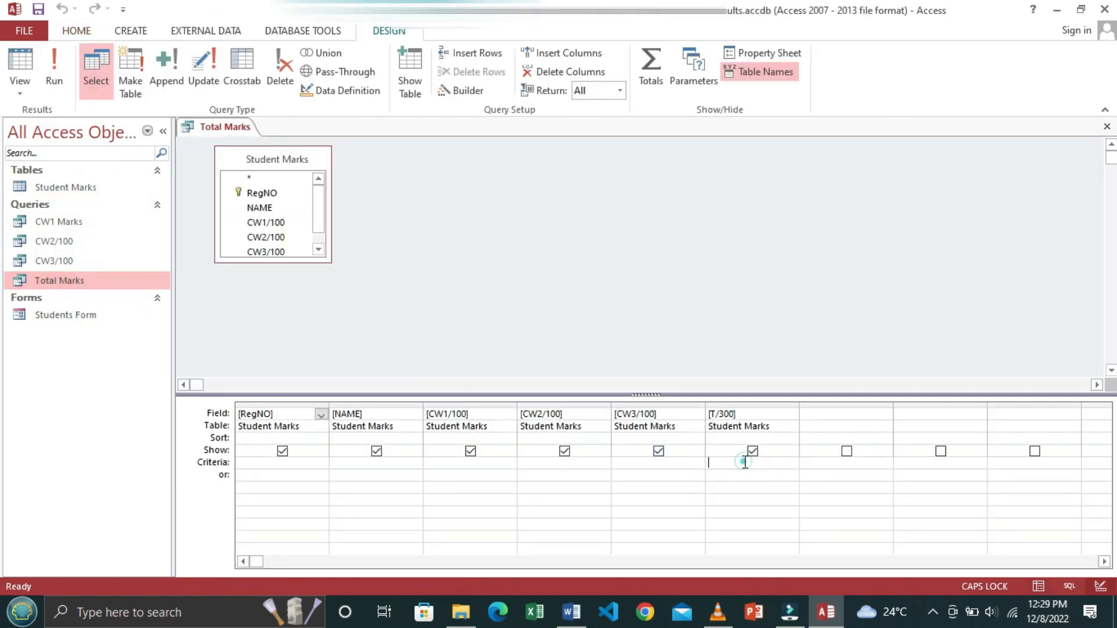
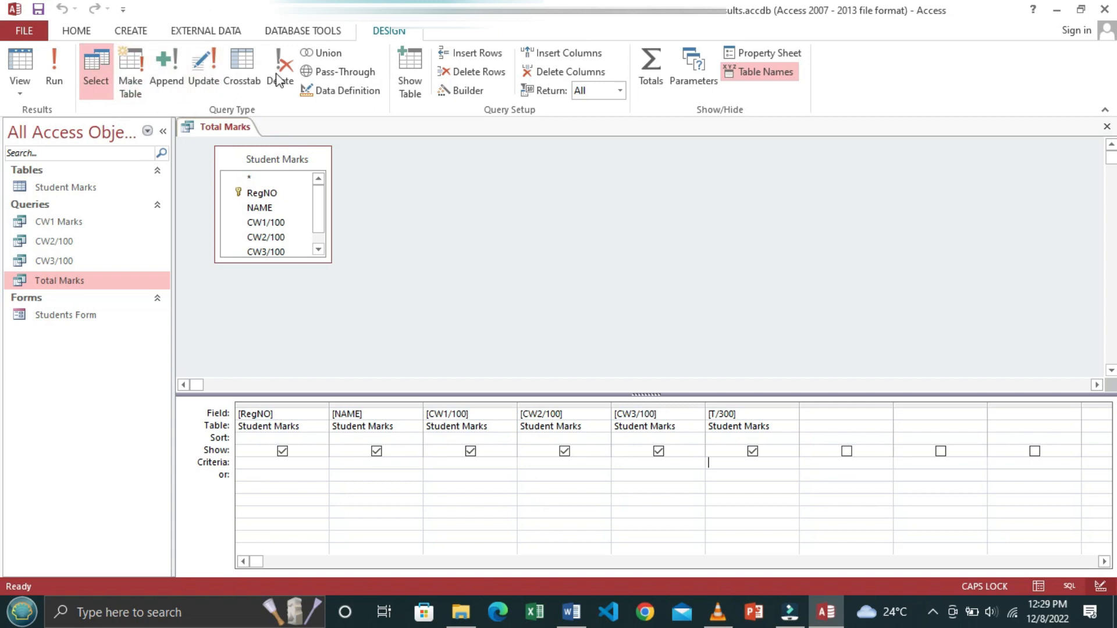
pyautogui.moveTo(326, 393); pyautogui.dragTo(333, 291)
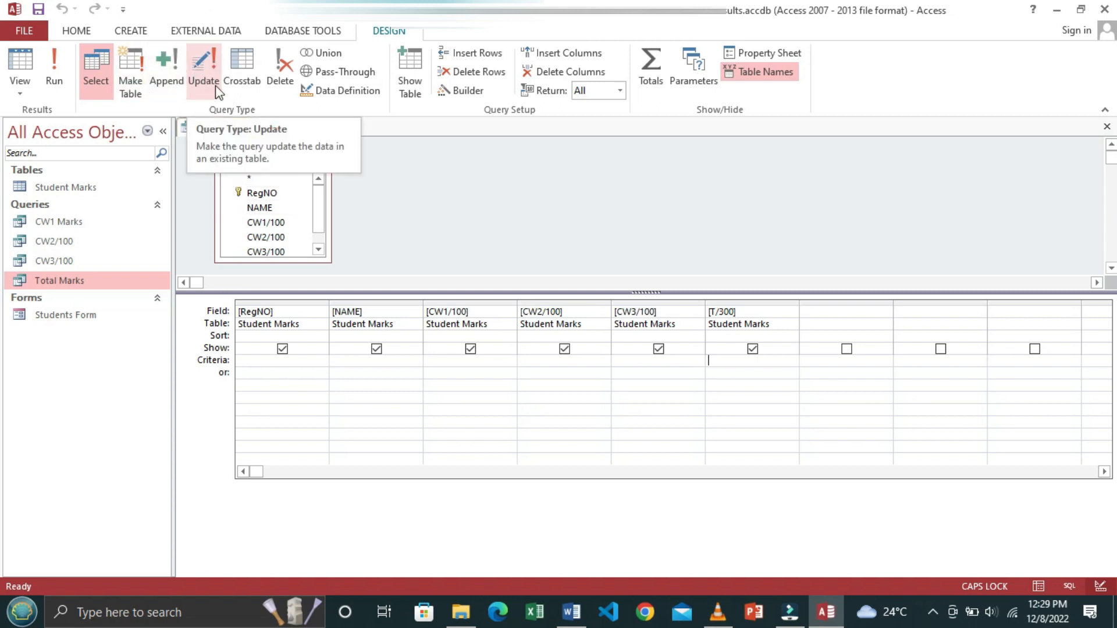
pyautogui.click(203, 69)
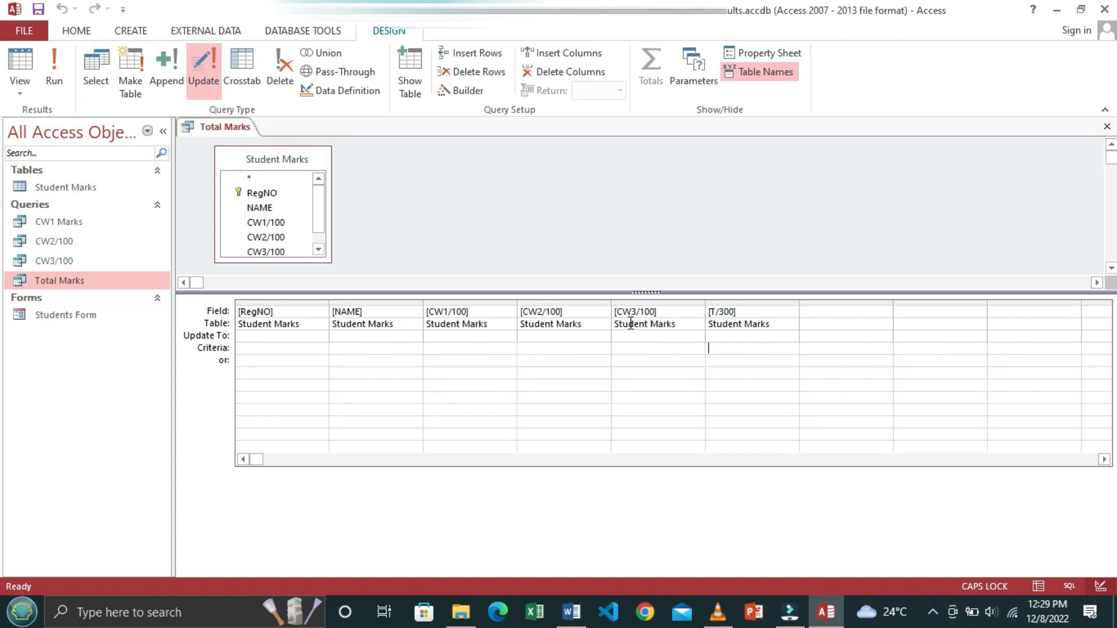
# Step: Open the Expression Builder for the Update To cell of the T/300 field
pyautogui.click(727, 336)
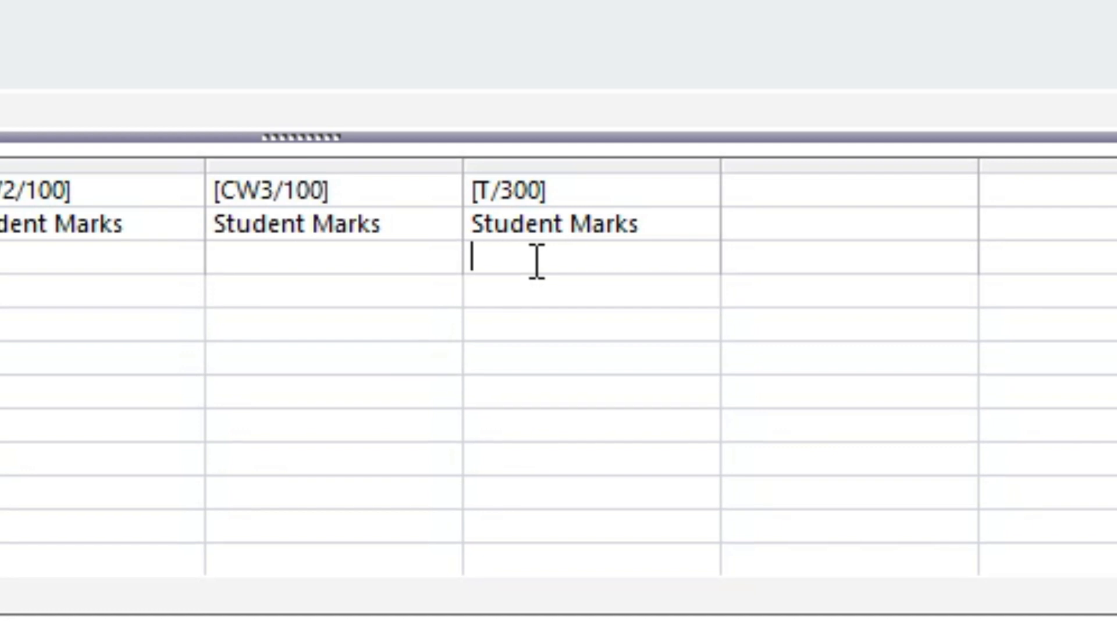
pyautogui.rightClick(733, 337)
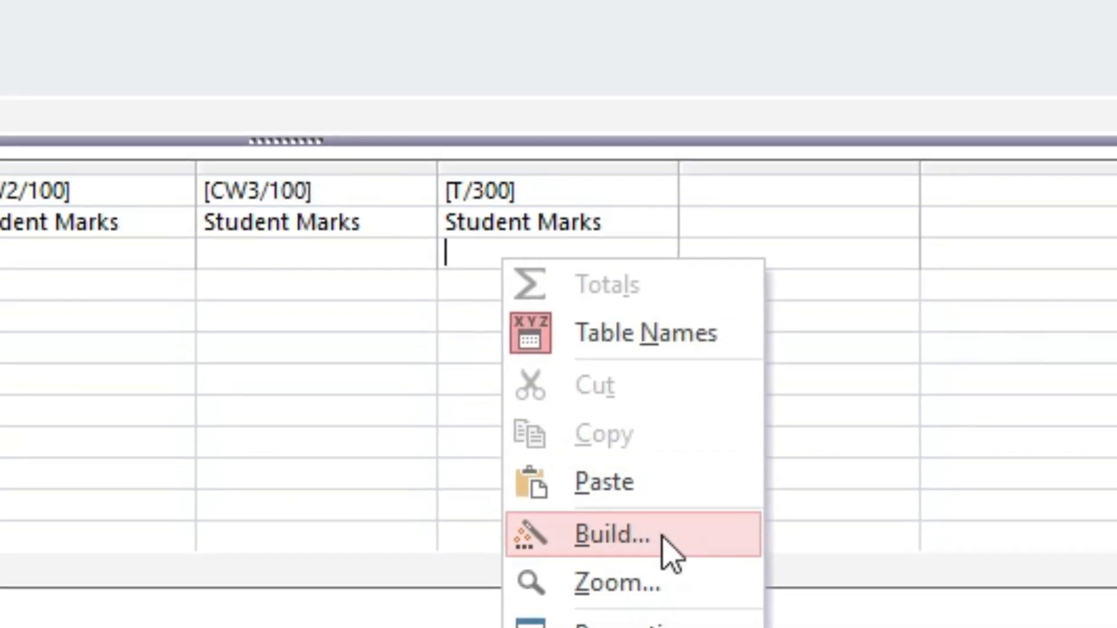
pyautogui.click(669, 553)
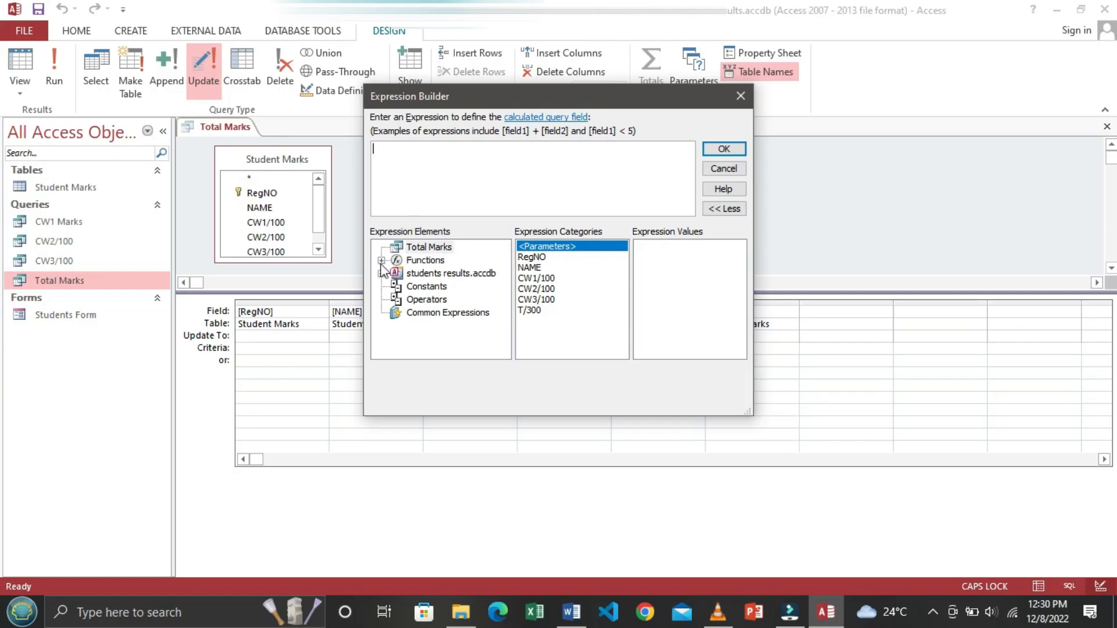
pyautogui.moveTo(498, 96); pyautogui.dragTo(513, 78)
pyautogui.click(462, 119)
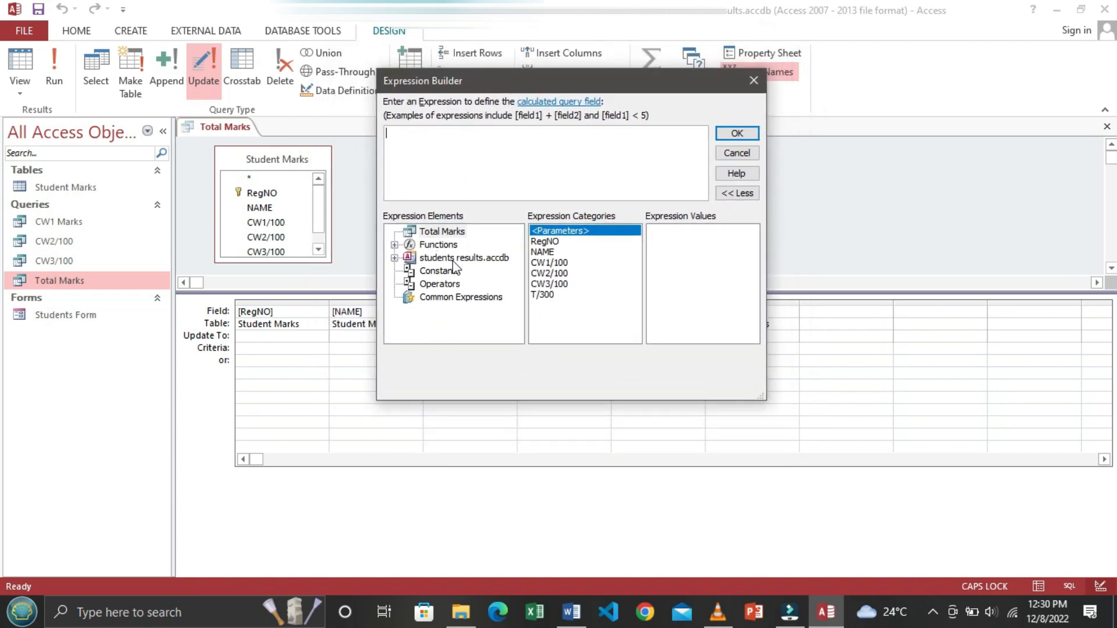
# Step: Build the T/300 update expression by summing the CW1/100, CW2/100 and CW3/100 fields of the Student Marks table
pyautogui.click(395, 259)
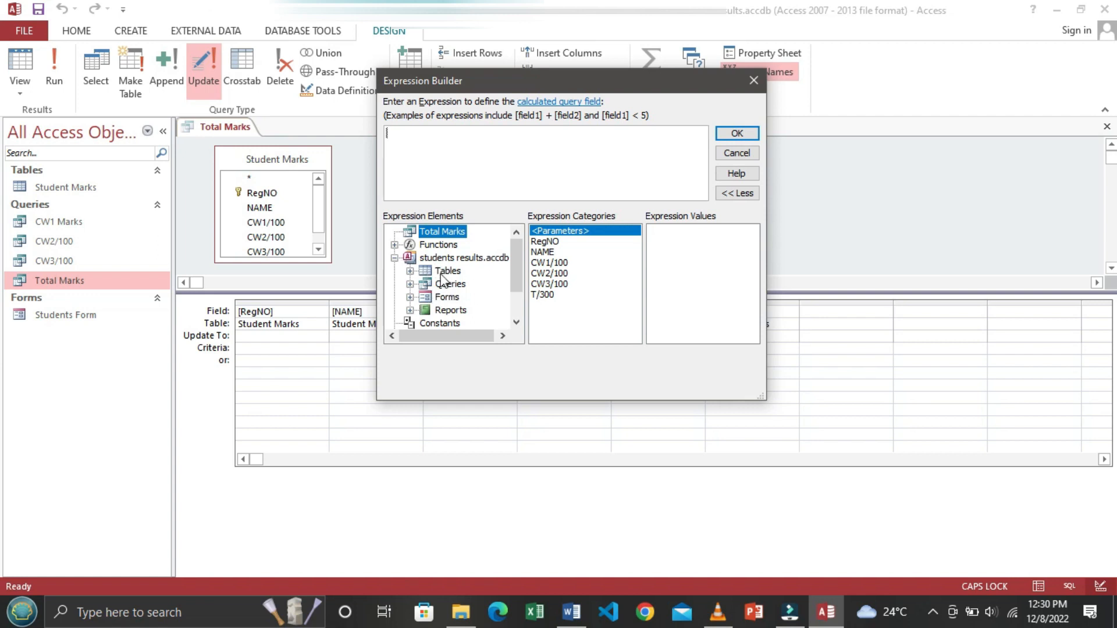
pyautogui.click(410, 272)
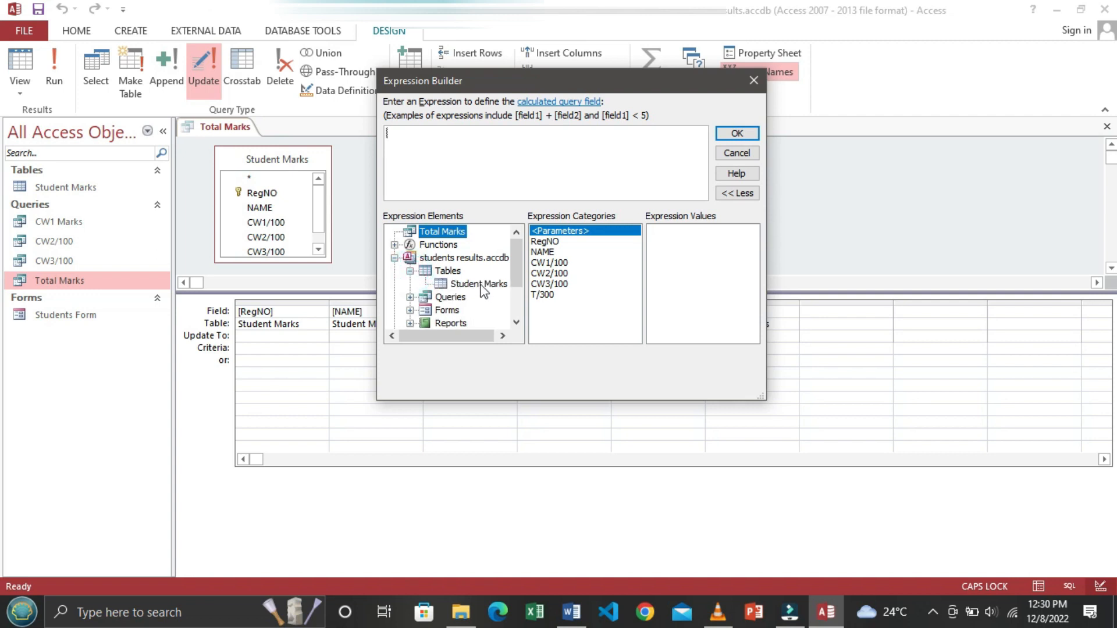
pyautogui.click(481, 285)
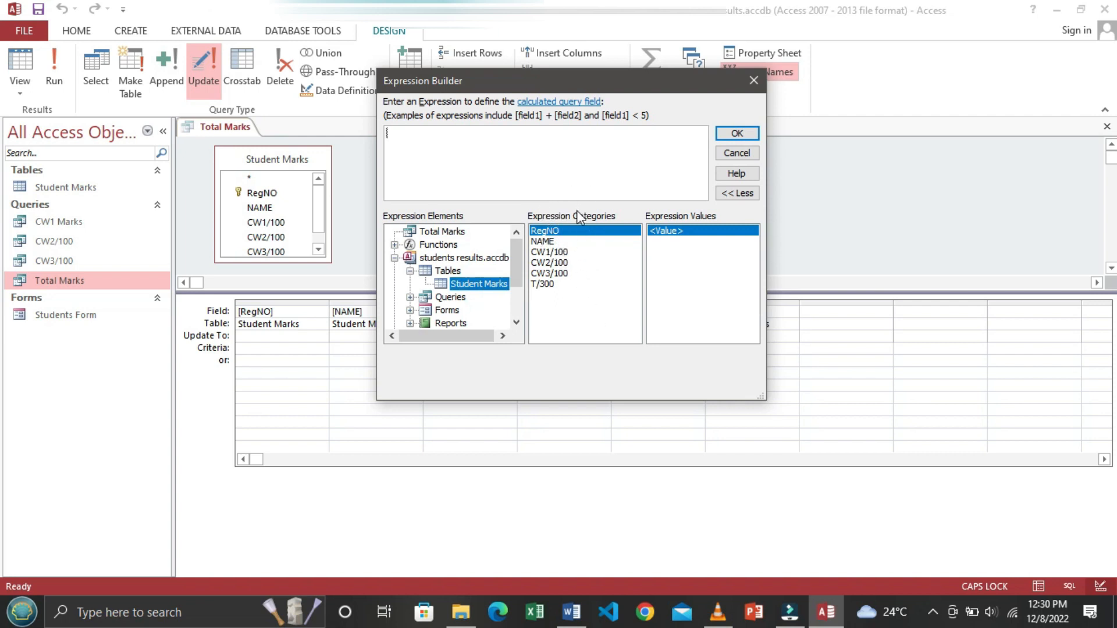
pyautogui.doubleClick(565, 253)
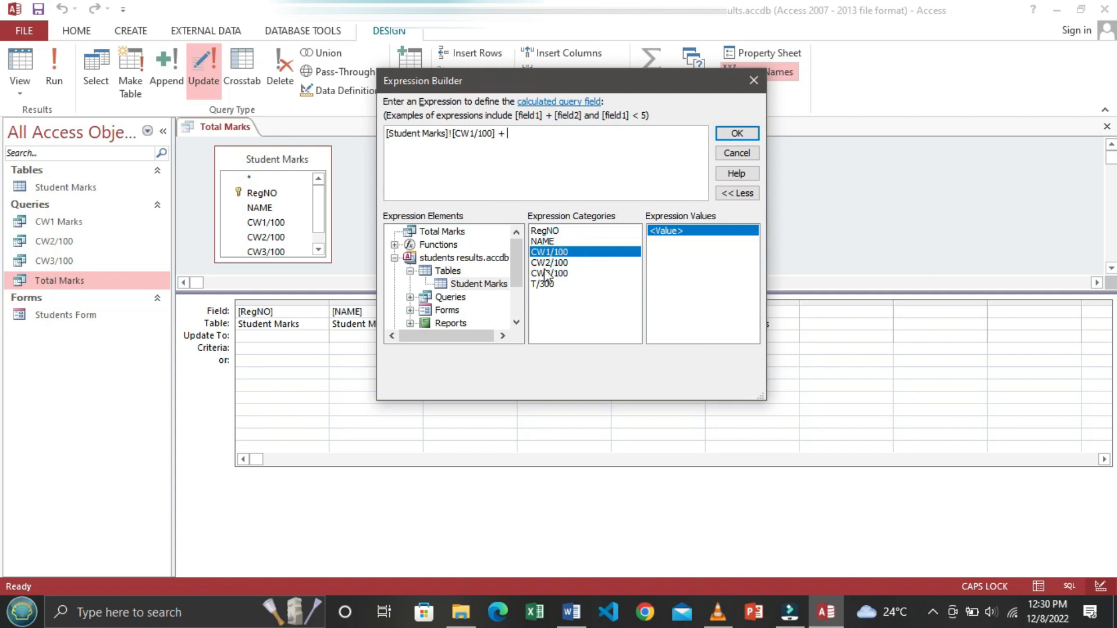
pyautogui.doubleClick(564, 263)
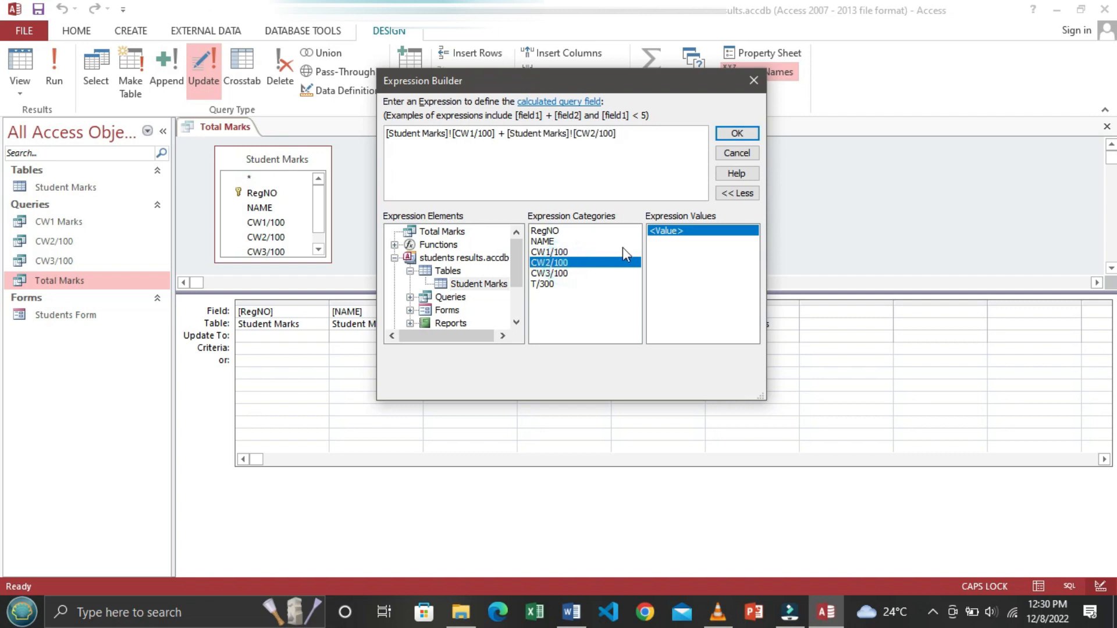
pyautogui.write('+')
pyautogui.doubleClick(555, 273)
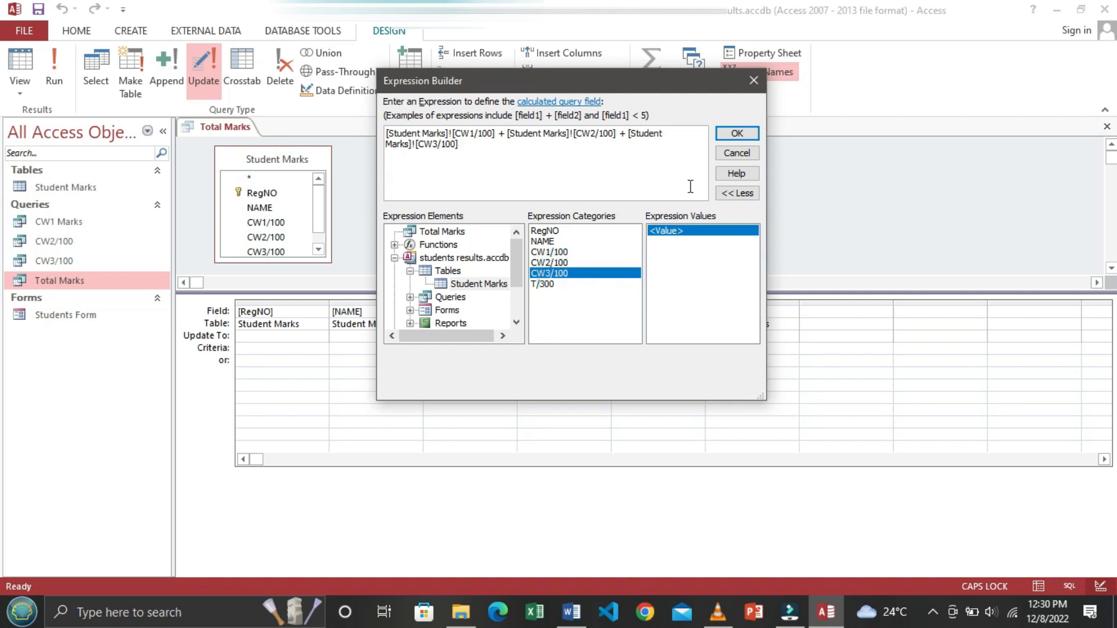
pyautogui.click(737, 134)
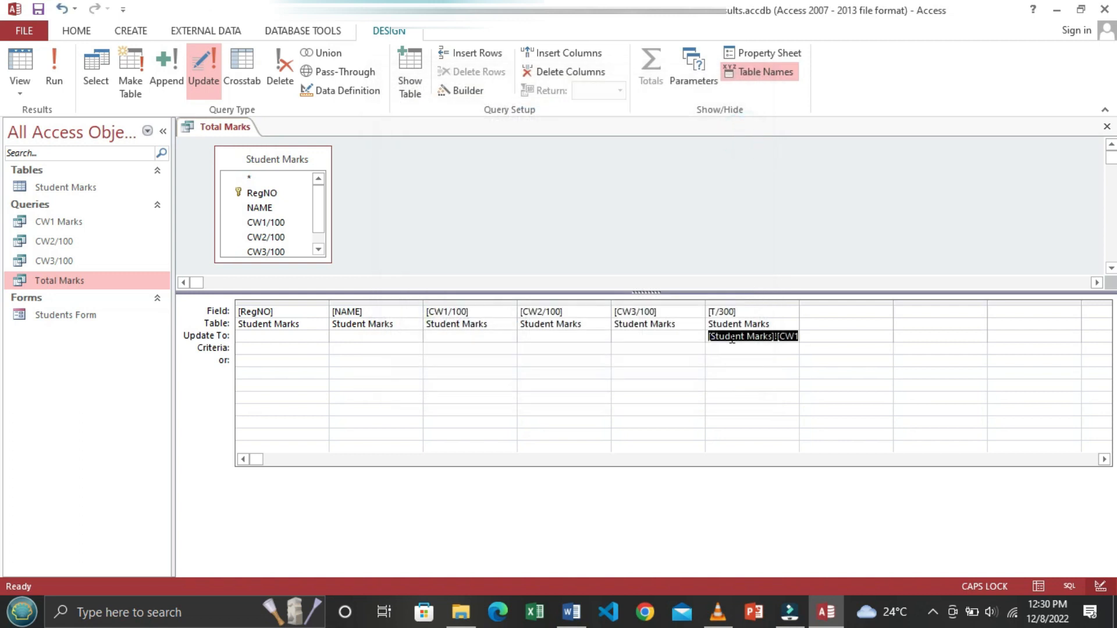
# Step: Save the Total Marks query, run it, and accept the update of the records
pyautogui.click(39, 9)
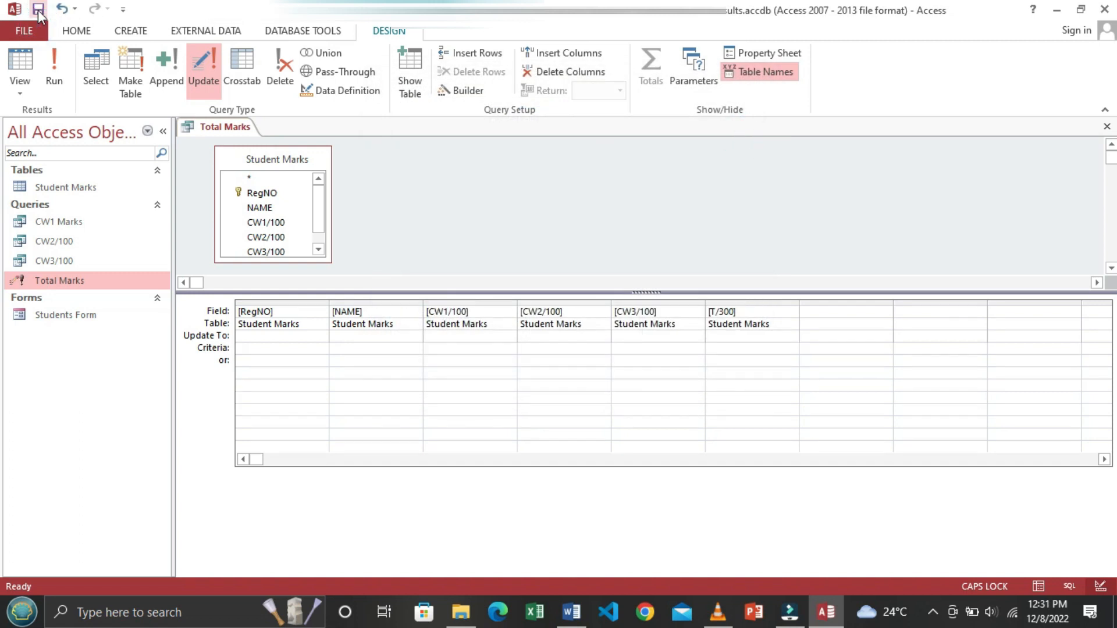
pyautogui.click(61, 72)
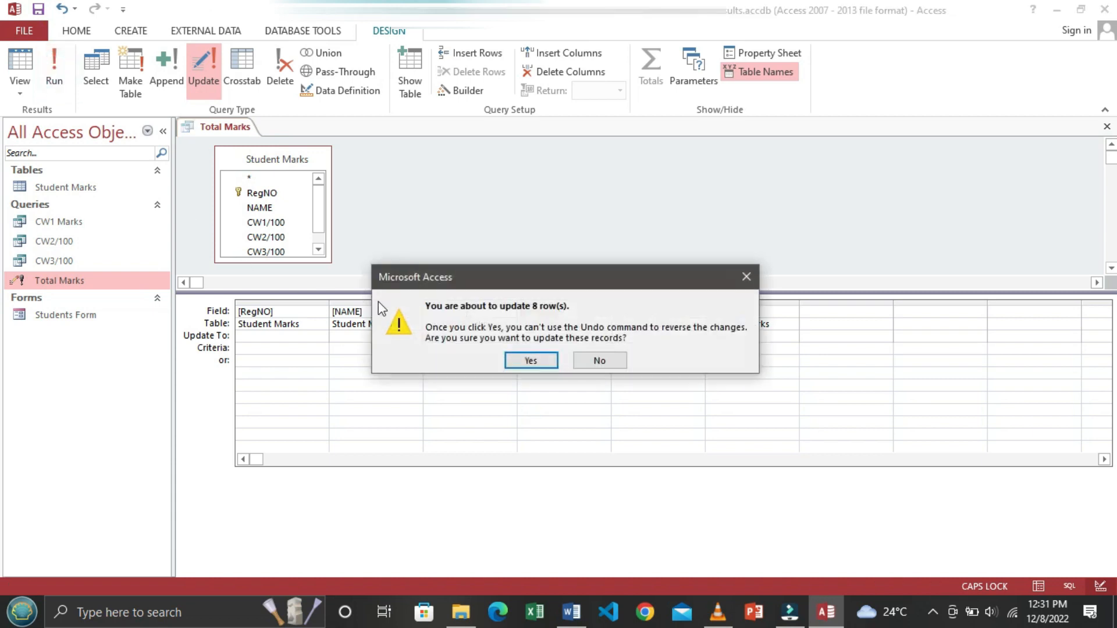
pyautogui.moveTo(540, 288); pyautogui.dragTo(538, 203)
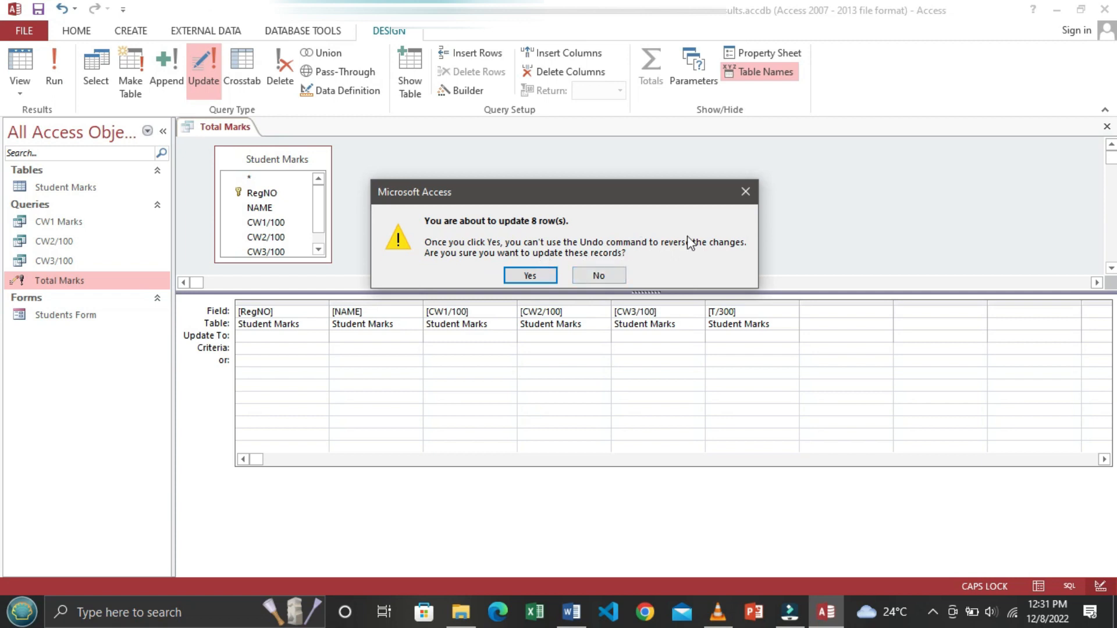
pyautogui.moveTo(586, 199)
pyautogui.mouseDown()
pyautogui.moveTo(592, 214)
pyautogui.moveTo(598, 205)
pyautogui.mouseUp()
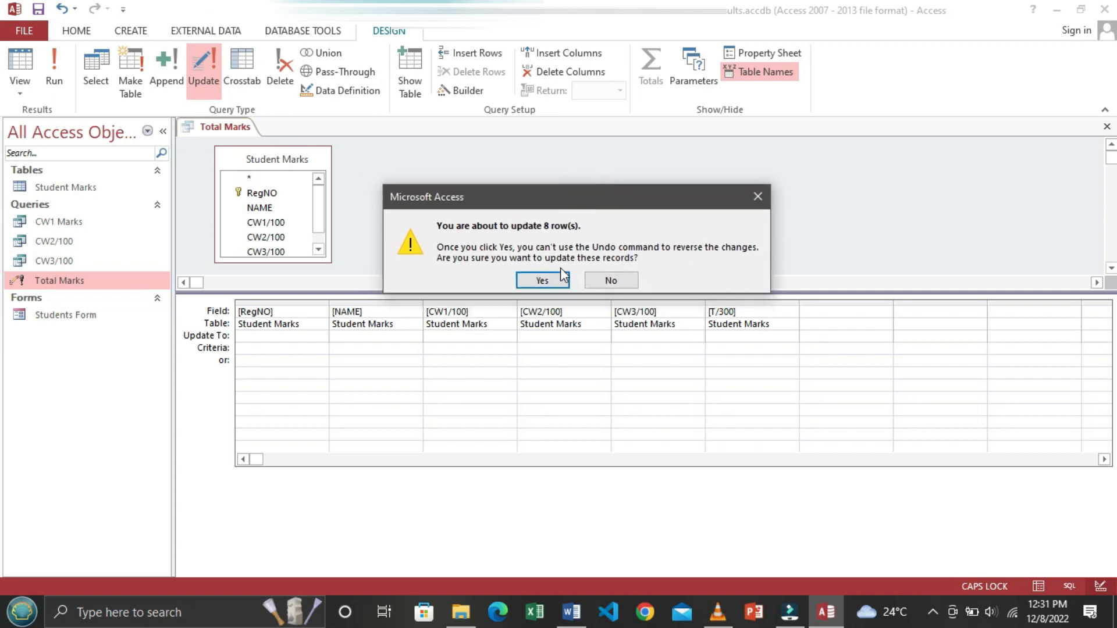
pyautogui.click(542, 281)
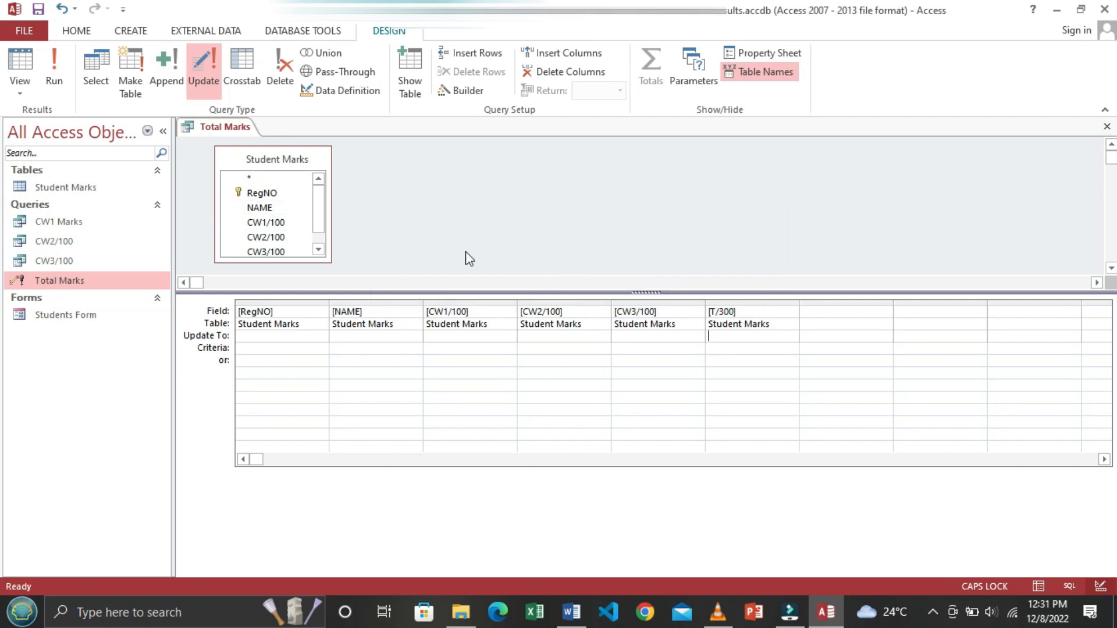
pyautogui.moveTo(516, 291); pyautogui.dragTo(511, 389)
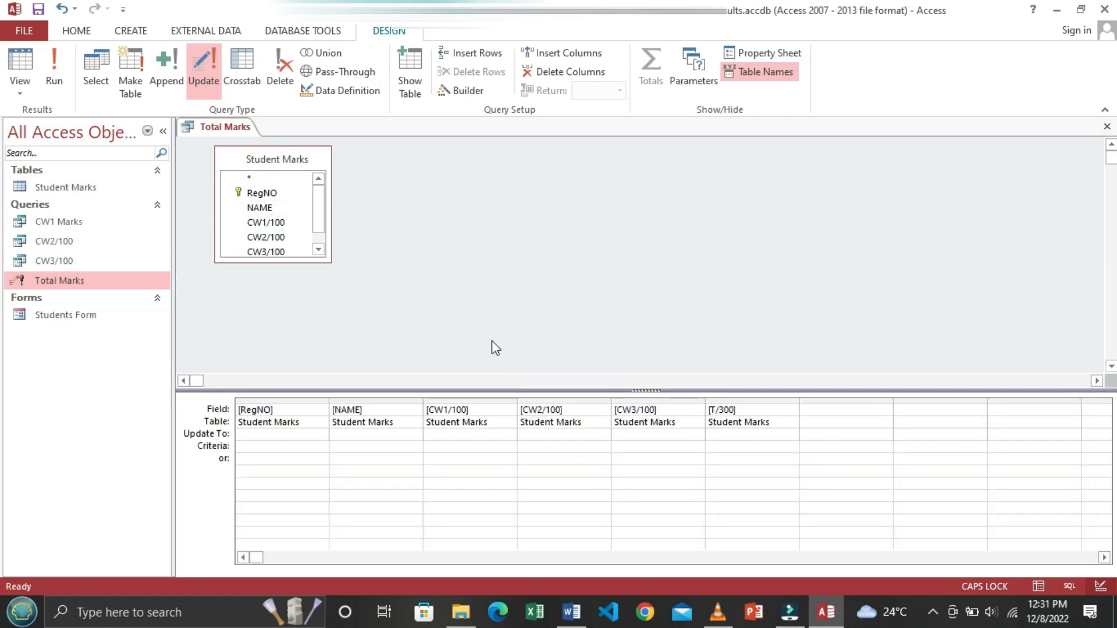
# Step: Open the Student Marks table and check the T/300 value of each student
pyautogui.doubleClick(96, 190)
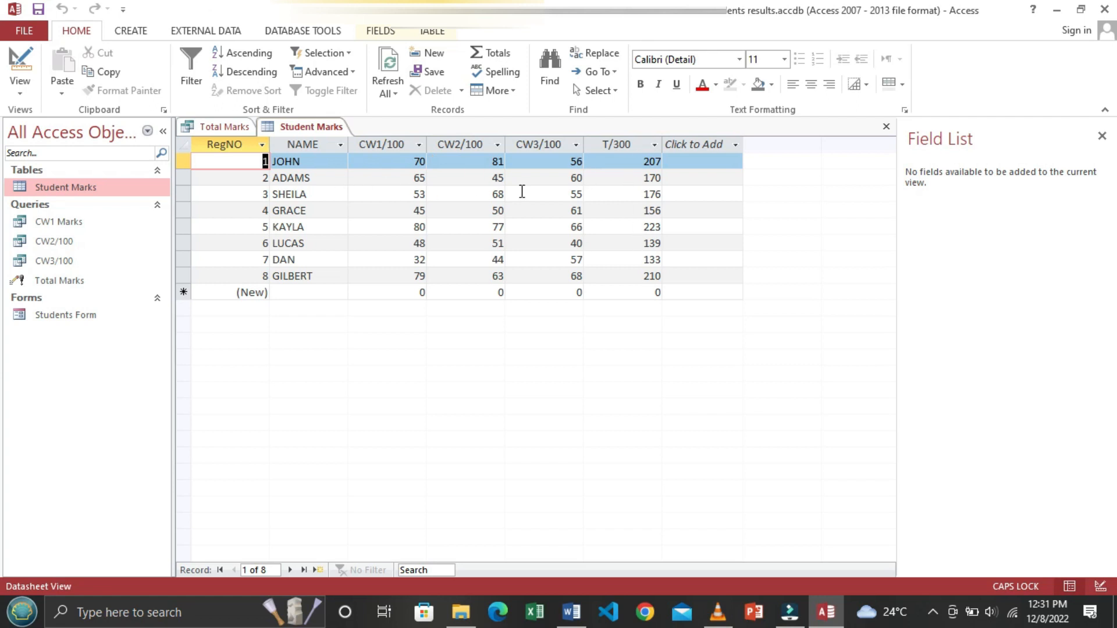
pyautogui.click(637, 145)
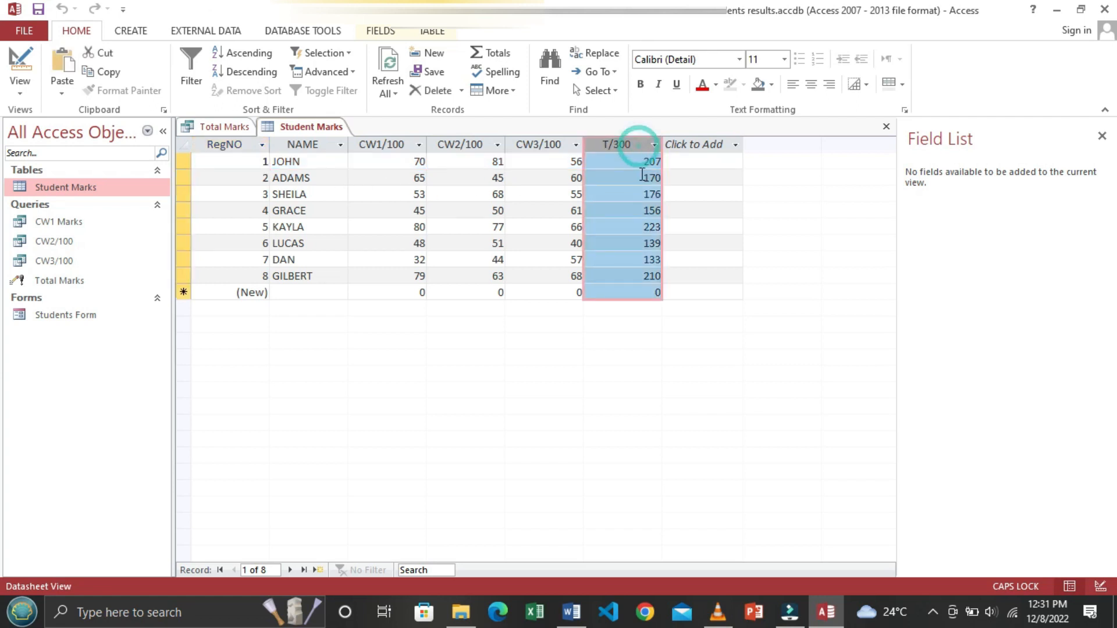
pyautogui.click(621, 192)
pyautogui.click(632, 162)
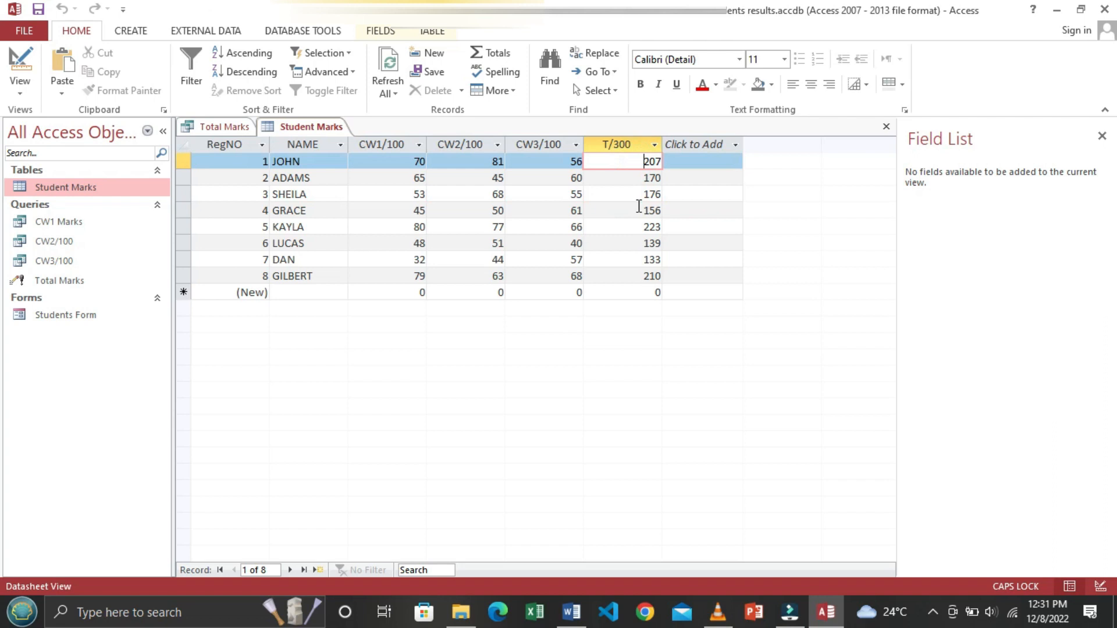
pyautogui.click(638, 210)
pyautogui.click(636, 227)
pyautogui.click(638, 243)
pyautogui.click(637, 260)
pyautogui.click(638, 277)
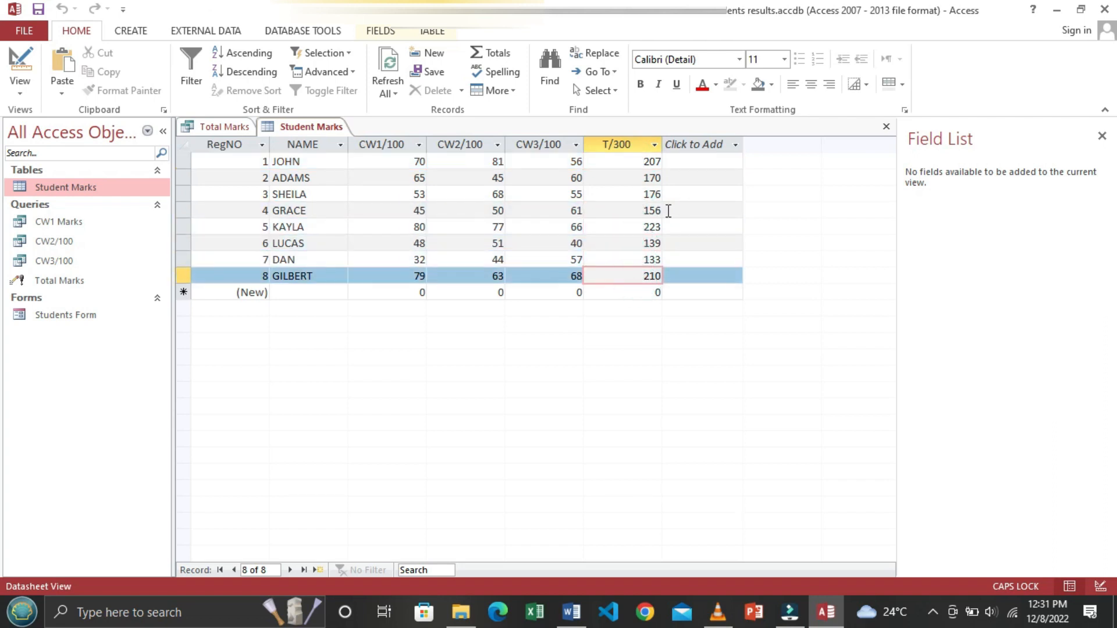
# Step: Save and close the Student Marks table, and close the Total Marks query
pyautogui.click(39, 9)
pyautogui.click(885, 128)
pyautogui.click(1106, 127)
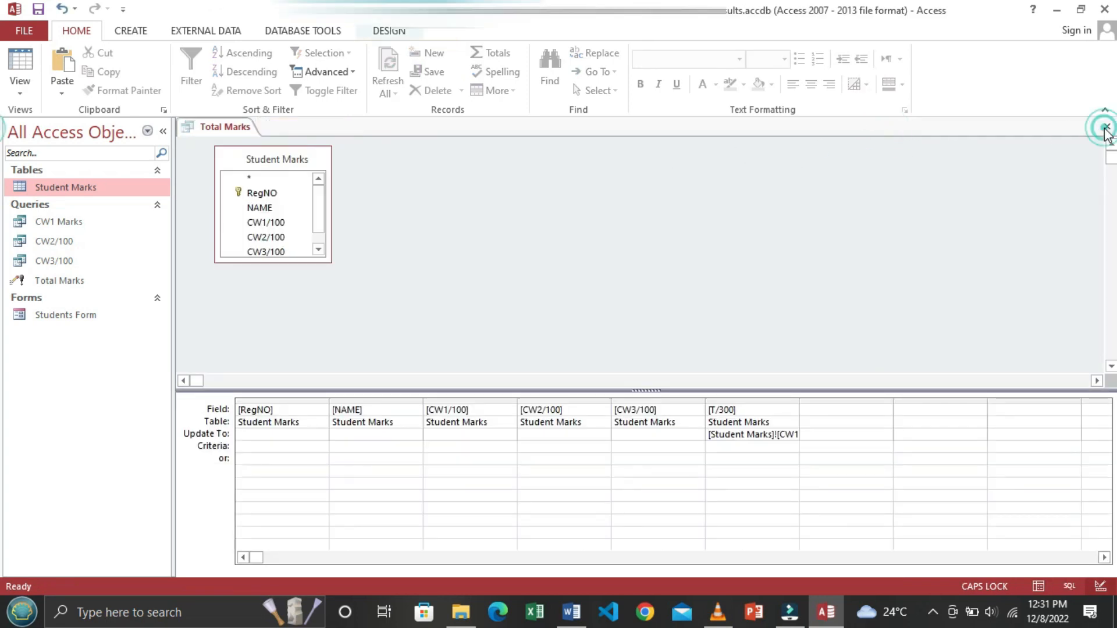
pyautogui.click(499, 351)
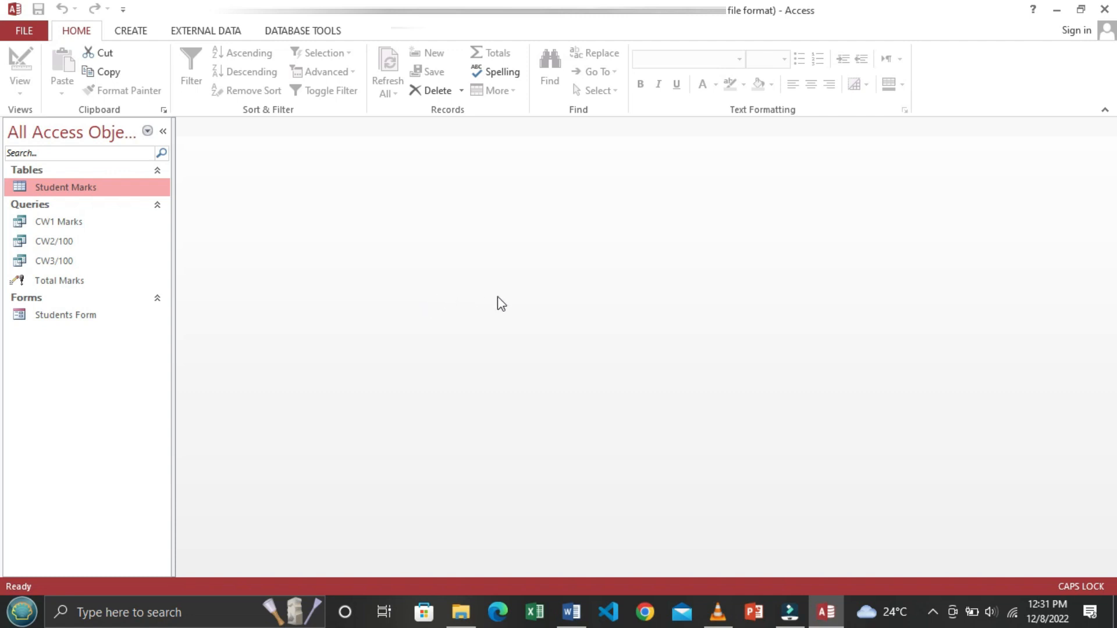
# Step: Switch to the Word document and read task 8 on students whose total marks are below 150
pyautogui.hotkey('alt', 'Tab')
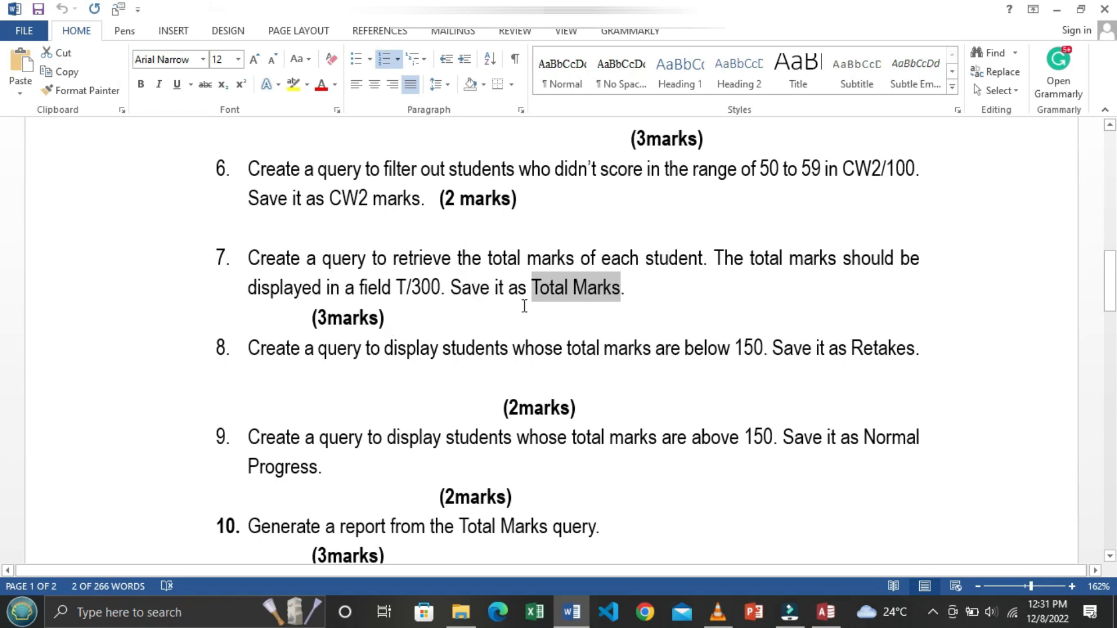
pyautogui.scroll(-2, 525, 306)
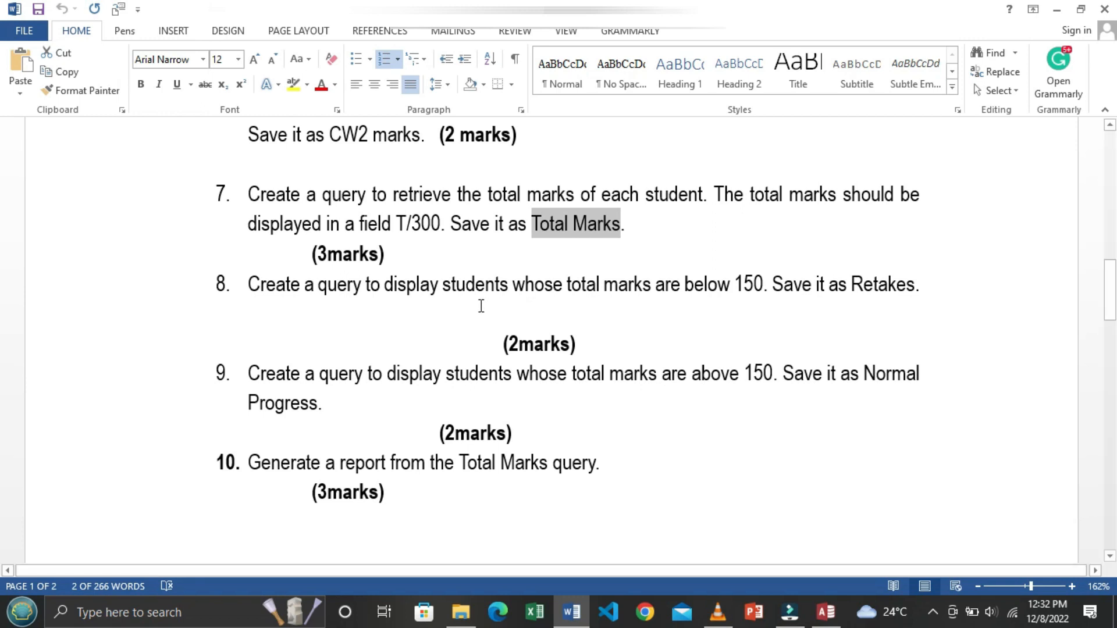
pyautogui.moveTo(272, 289); pyautogui.dragTo(763, 287)
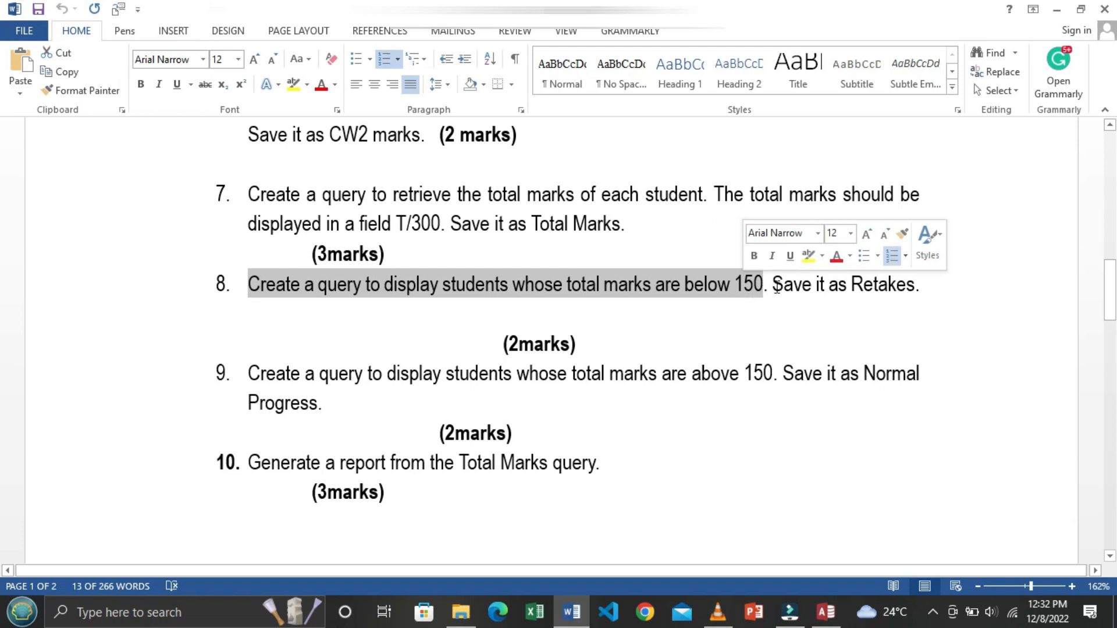
# Step: Return to Access, start a simple query with the Query Wizard on the Student Marks table, and recheck task 8 in Word
pyautogui.hotkey('alt', 'Tab')
pyautogui.click(132, 32)
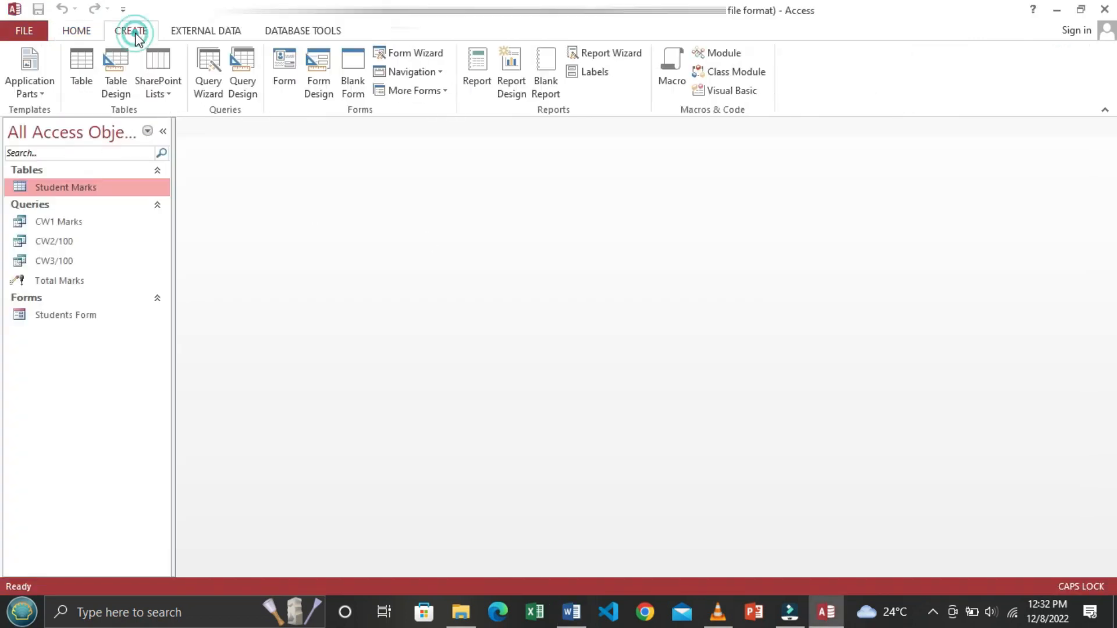
pyautogui.click(213, 72)
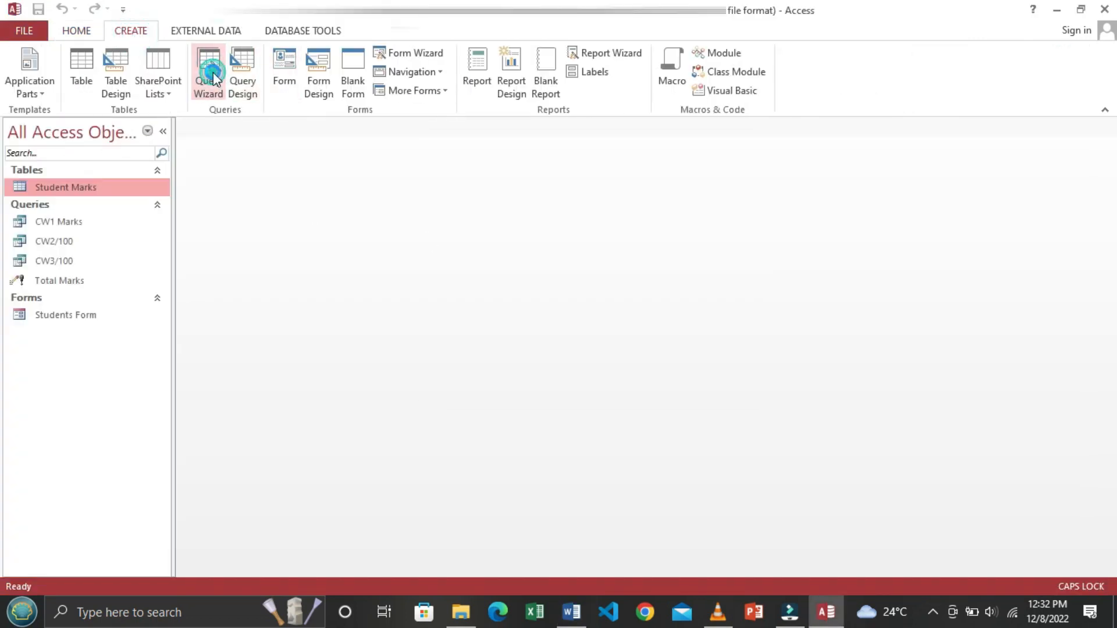
pyautogui.click(637, 391)
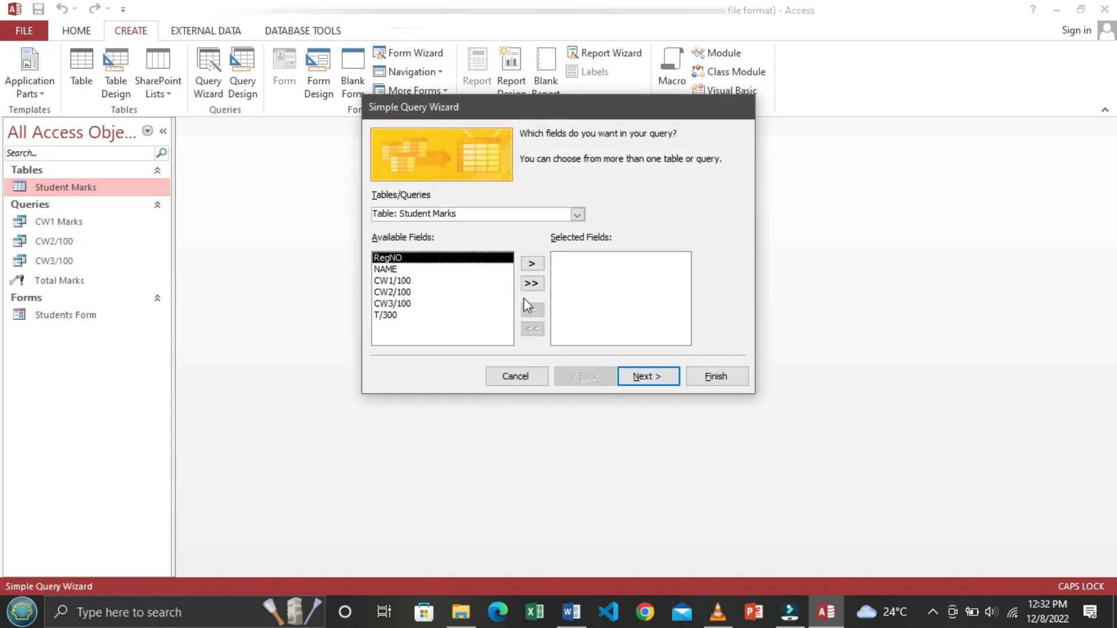
pyautogui.hotkey('alt', 'Tab')
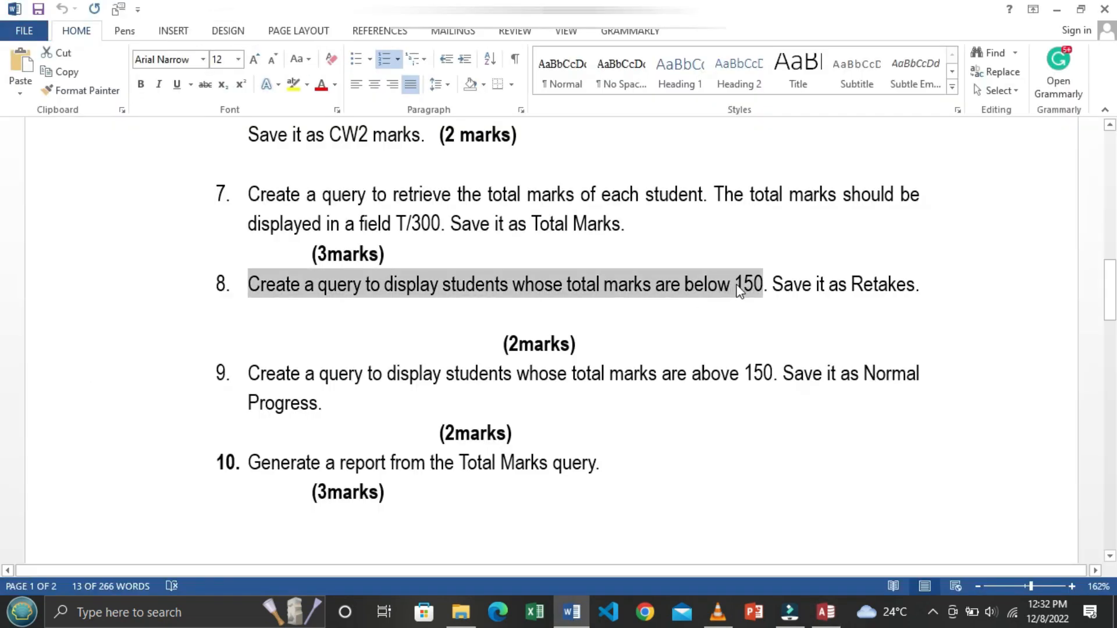
pyautogui.hotkey('alt', 'Tab')
pyautogui.hotkey('alt', 'Tab')
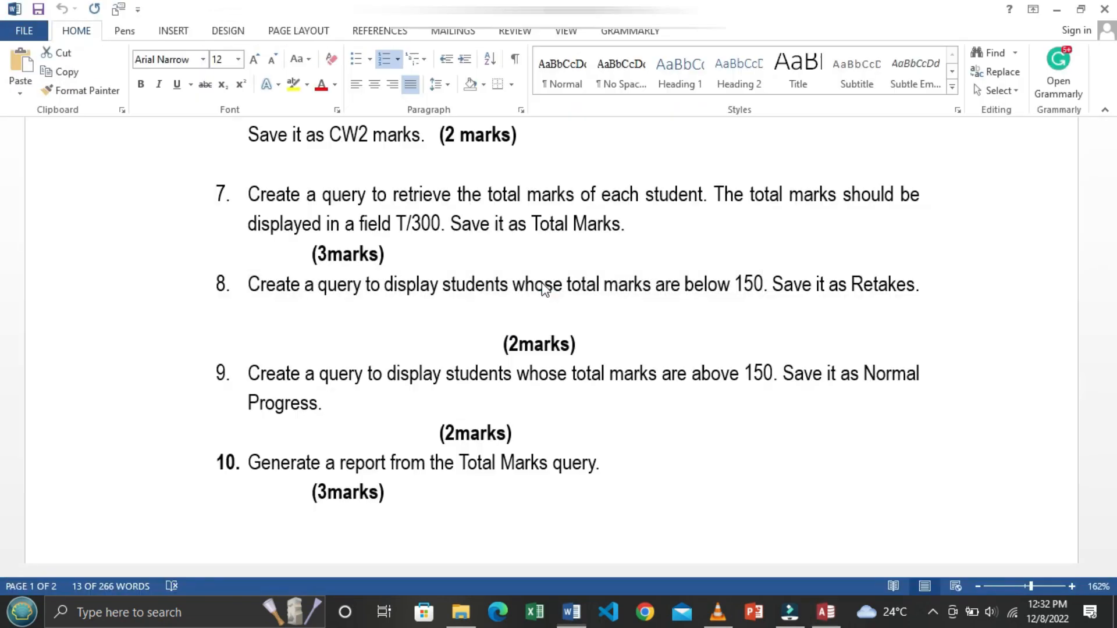
pyautogui.hotkey('alt', 'Tab')
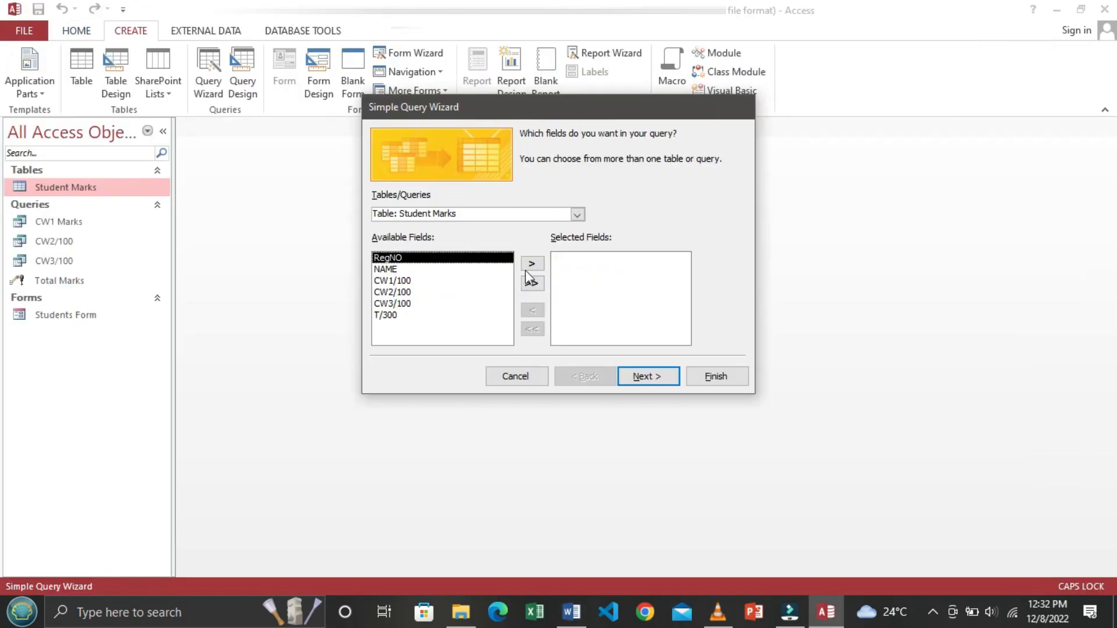
# Step: Add the RegNO, NAME and T/300 fields to the query and choose to modify the query design
pyautogui.click(531, 265)
pyautogui.click(531, 265)
pyautogui.click(407, 301)
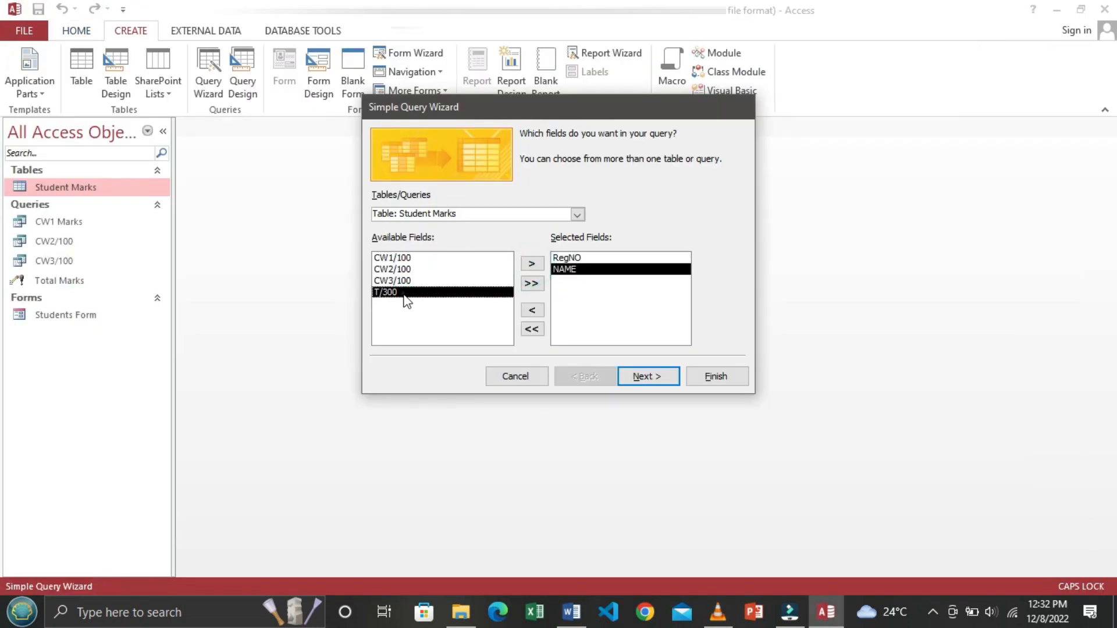
pyautogui.hotkey('alt', 'Tab')
pyautogui.hotkey('alt', 'Tab')
pyautogui.click(531, 264)
pyautogui.click(652, 377)
pyautogui.click(654, 377)
pyautogui.click(506, 289)
# Step: Copy the name Retakes from task 8 in the Word document, use it as the query title, and finish the wizard
pyautogui.hotkey('alt', 'Tab')
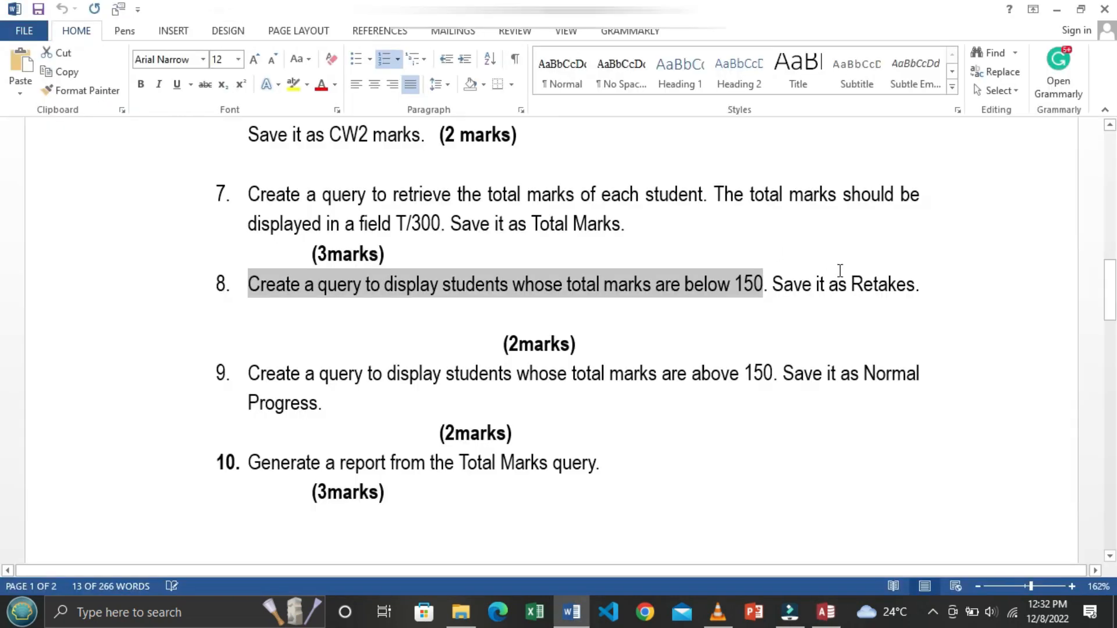
pyautogui.click(852, 284)
pyautogui.moveTo(852, 284); pyautogui.dragTo(916, 286)
pyautogui.hotkey('ctrl', 'c')
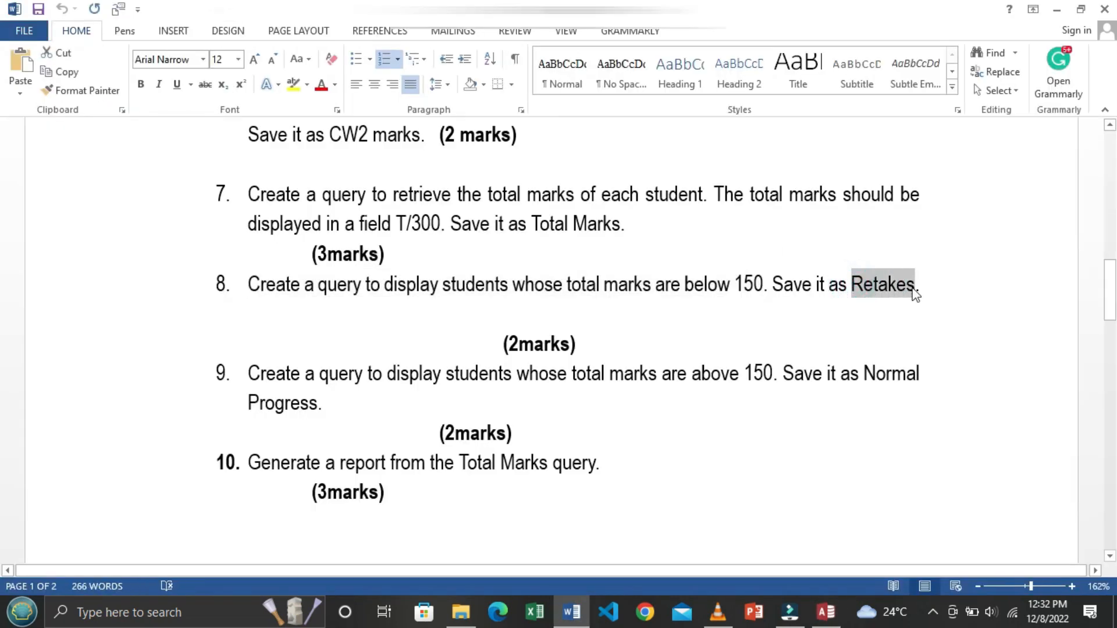
pyautogui.hotkey('alt', 'Tab')
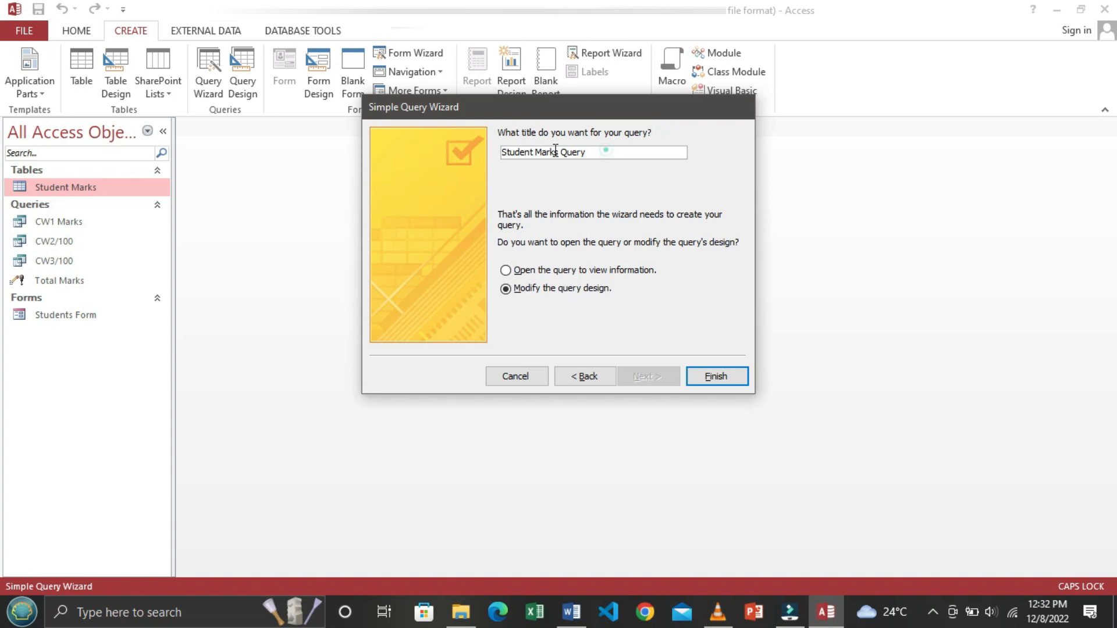
pyautogui.moveTo(606, 150); pyautogui.dragTo(450, 152)
pyautogui.hotkey('ctrl', 'v')
pyautogui.click(717, 375)
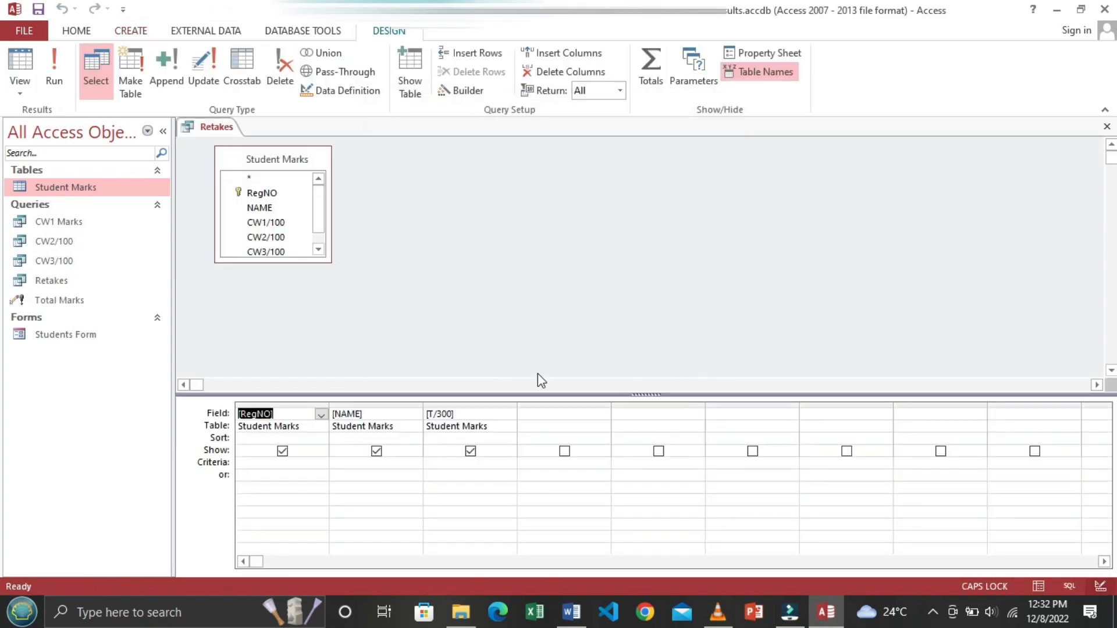
# Step: Recheck task 8 in the Word document and run the Retakes query to view its records
pyautogui.click(460, 463)
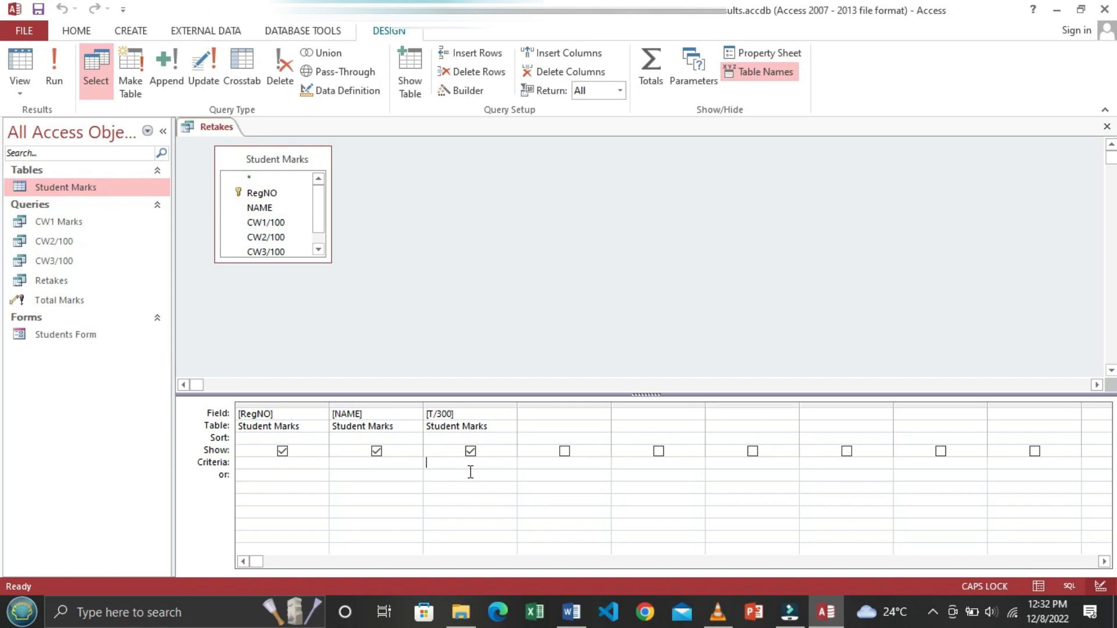
pyautogui.hotkey('alt', 'Tab')
pyautogui.hotkey('alt', 'Tab')
pyautogui.click(56, 67)
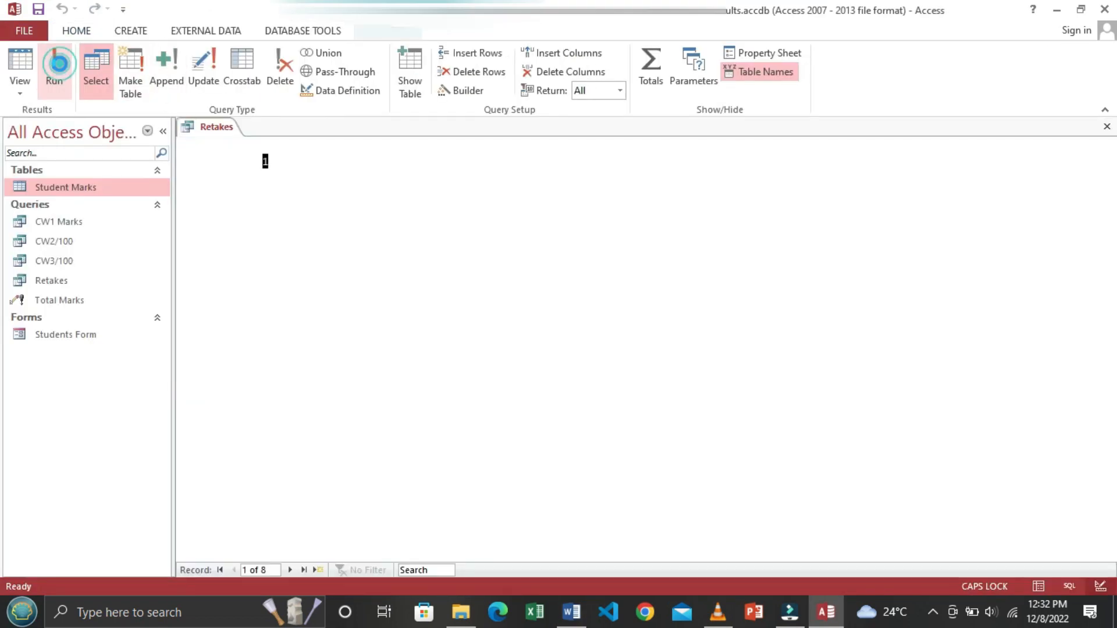
# Step: Open the Retakes query in Design view, recheck task 8 in Word, and set the T/300 criterion to <150
pyautogui.click(407, 162)
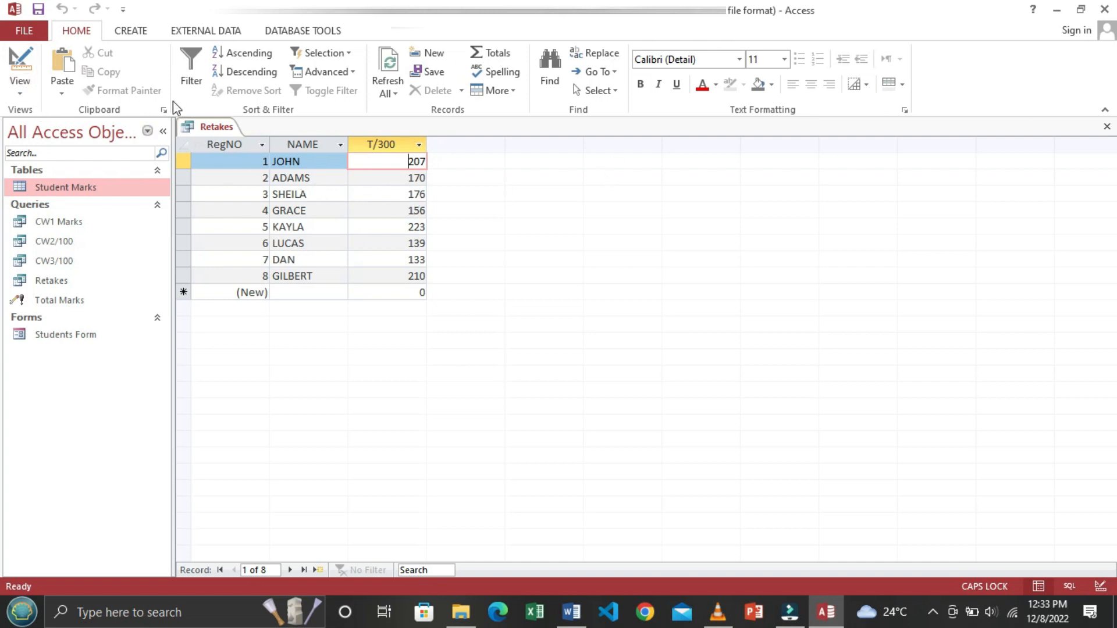
pyautogui.click(20, 92)
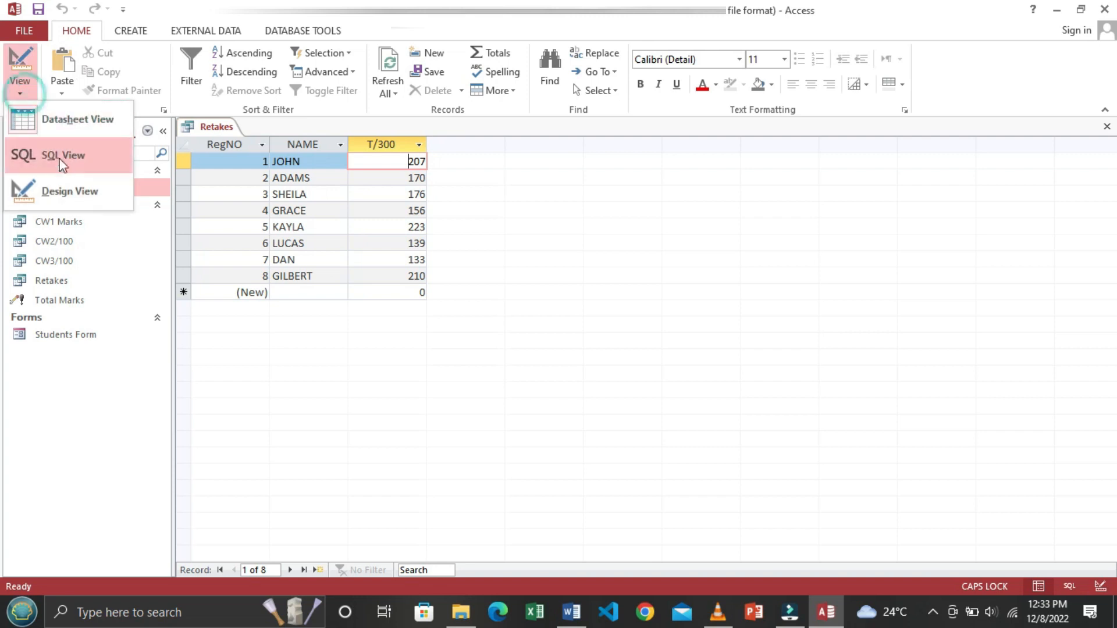
pyautogui.click(74, 191)
pyautogui.click(434, 461)
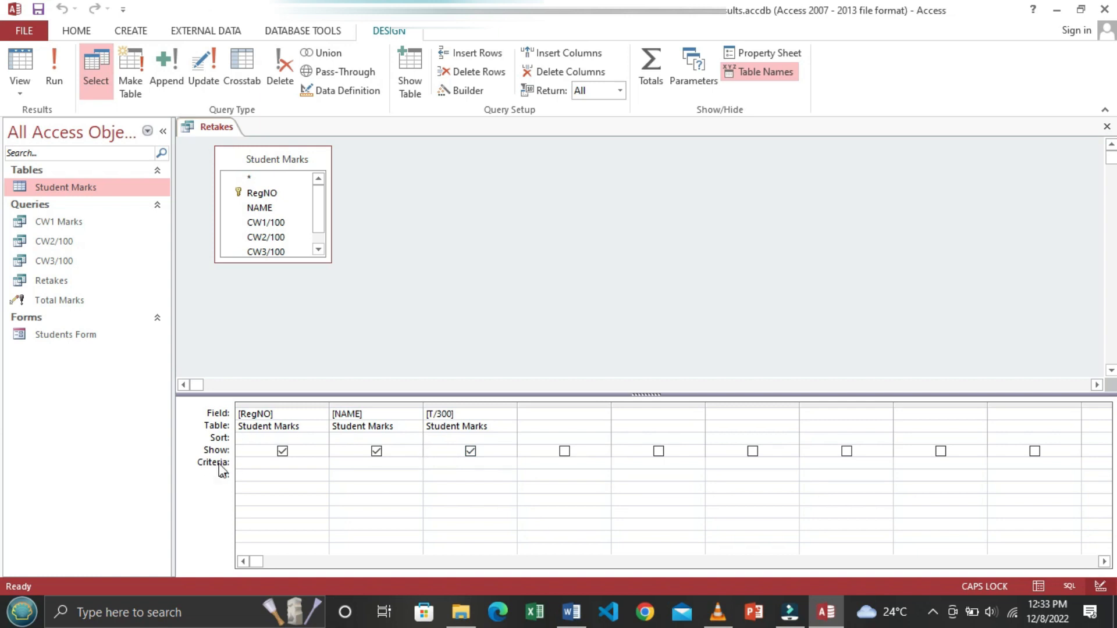
pyautogui.rightClick(441, 464)
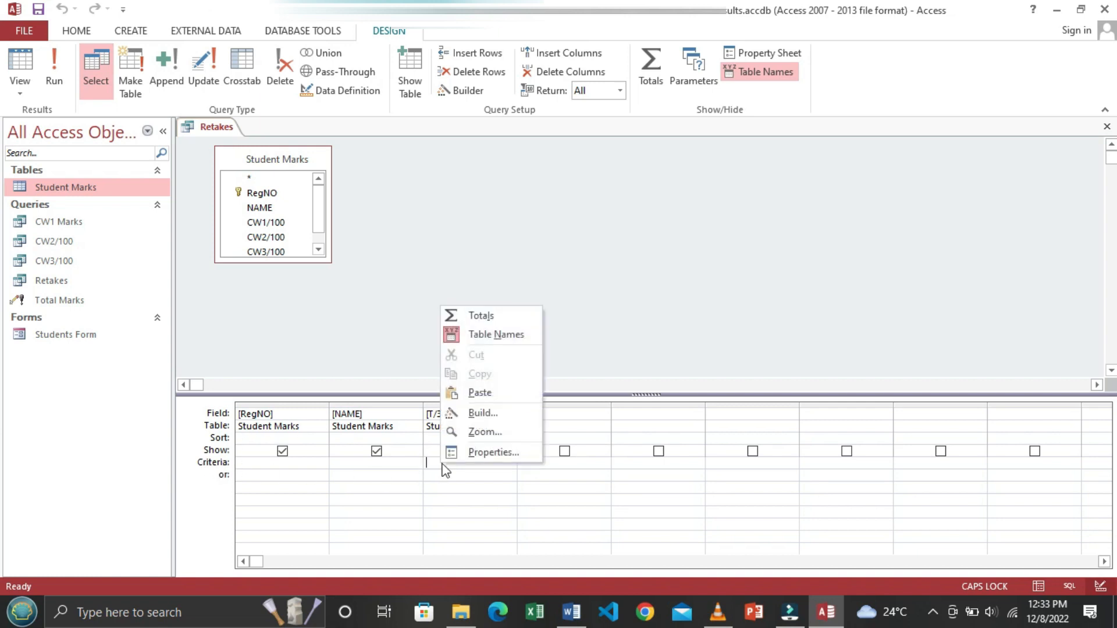
pyautogui.click(433, 464)
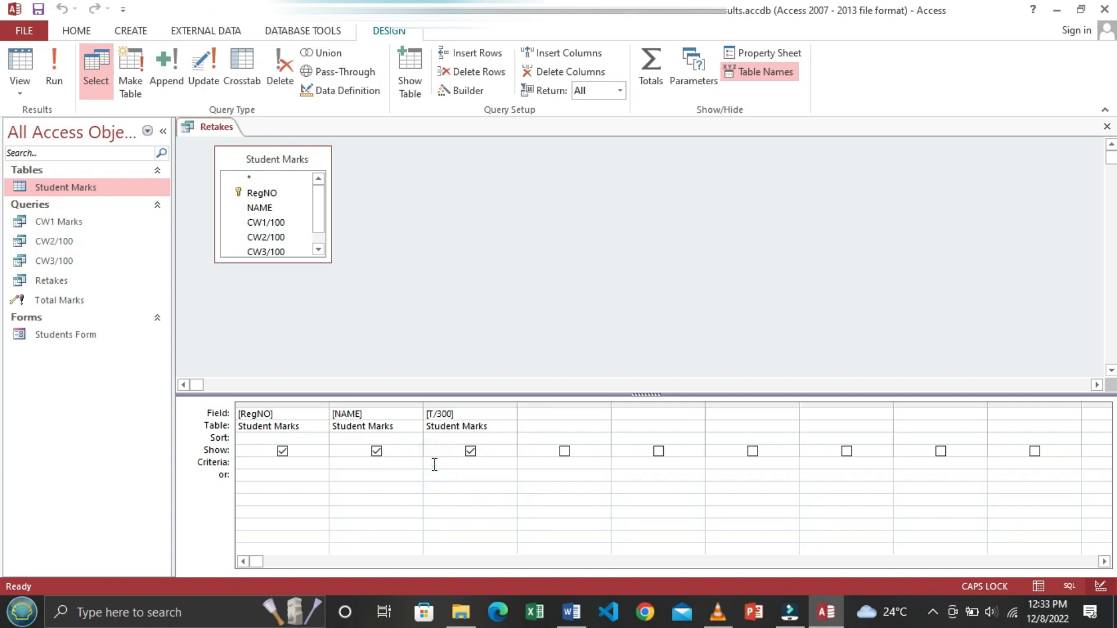
pyautogui.hotkey('alt', 'Tab')
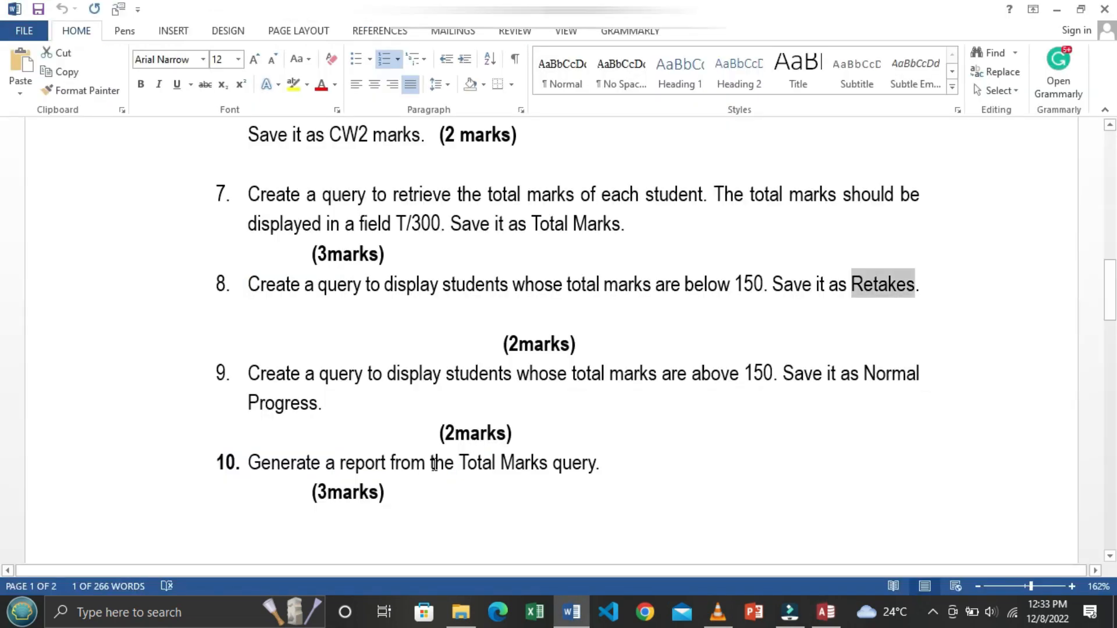
pyautogui.hotkey('alt', 'Tab')
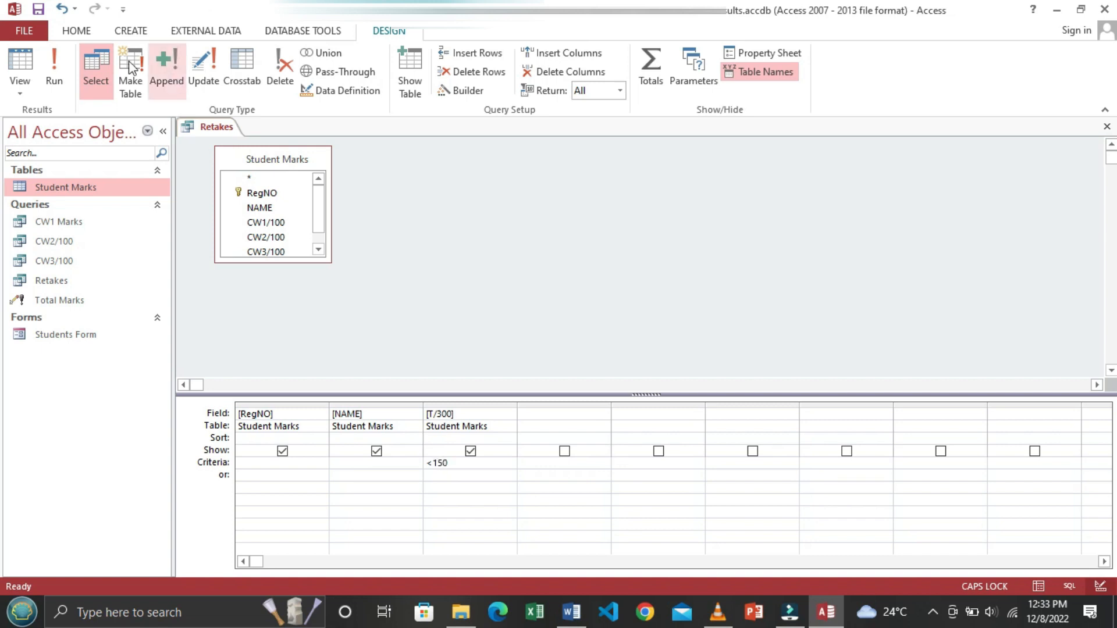
# Step: Run the Retakes query, check its T/300 marks, and close it after going back to Design view
pyautogui.click(60, 9)
pyautogui.click(58, 64)
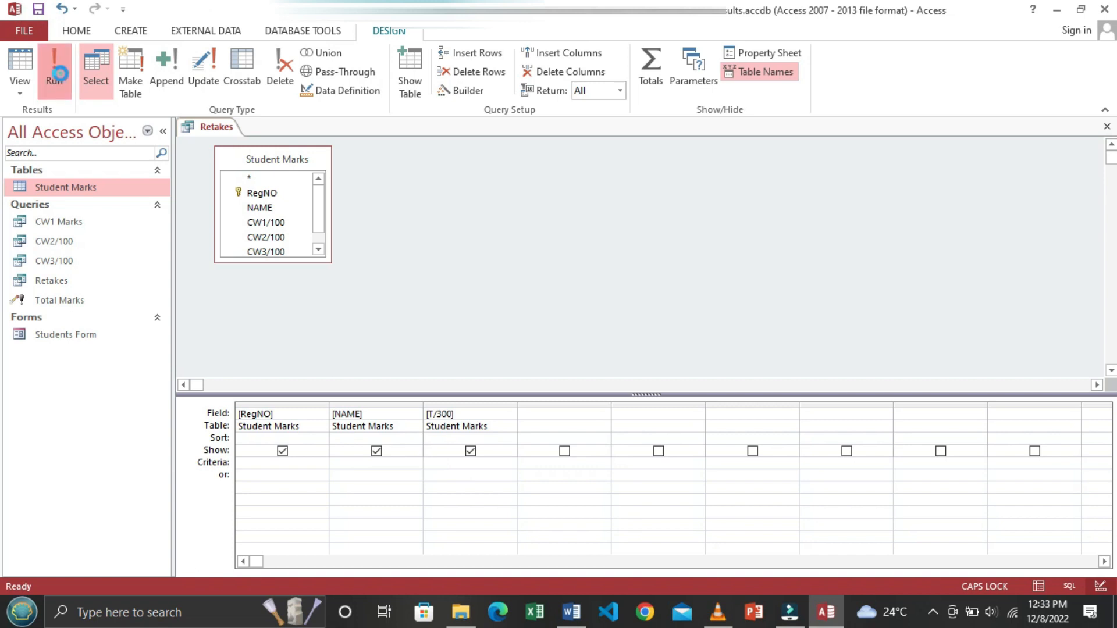
pyautogui.click(408, 165)
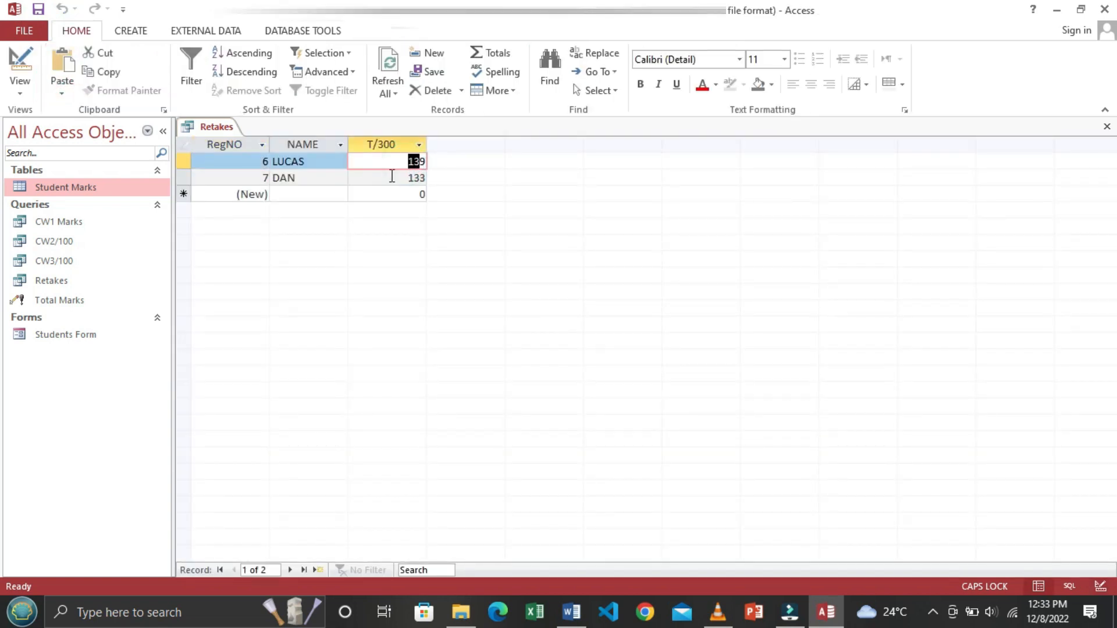
pyautogui.click(393, 177)
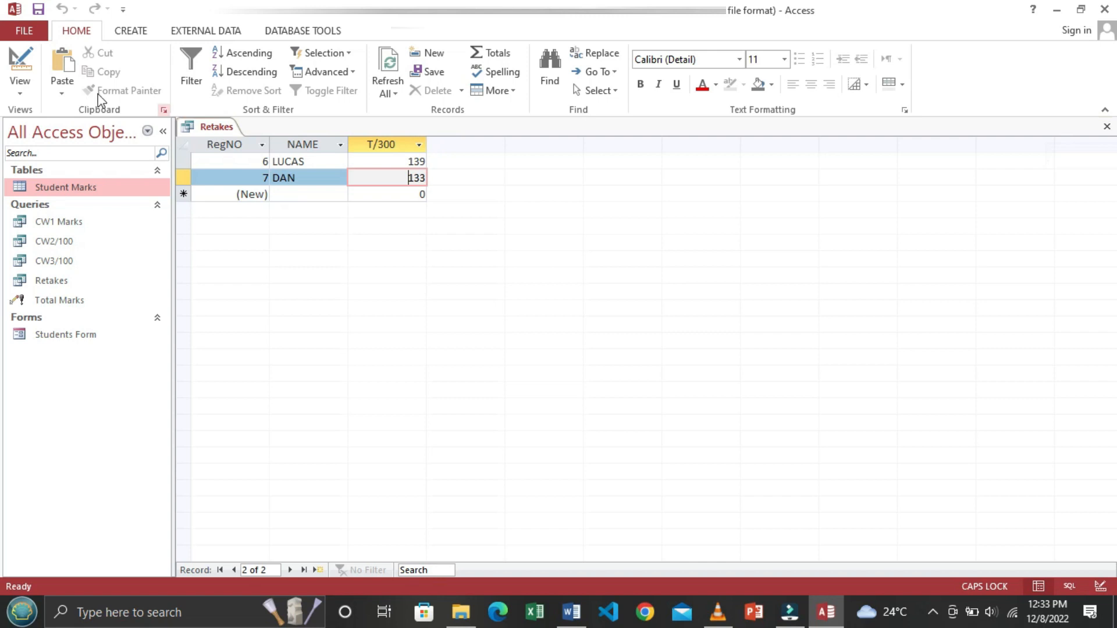
pyautogui.click(22, 97)
pyautogui.click(68, 188)
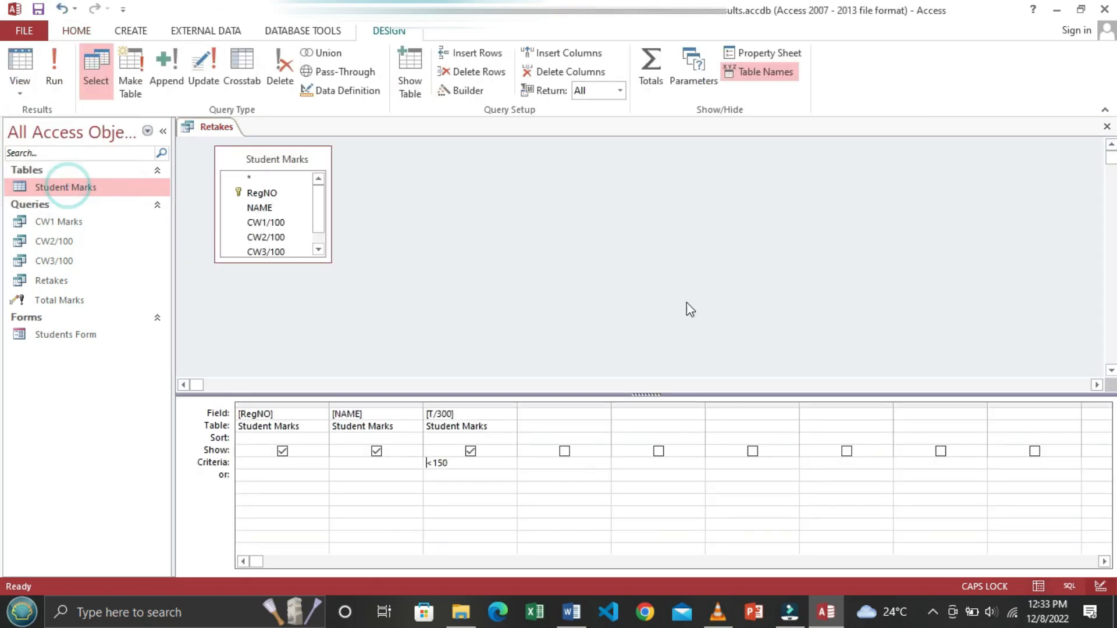
pyautogui.click(1107, 126)
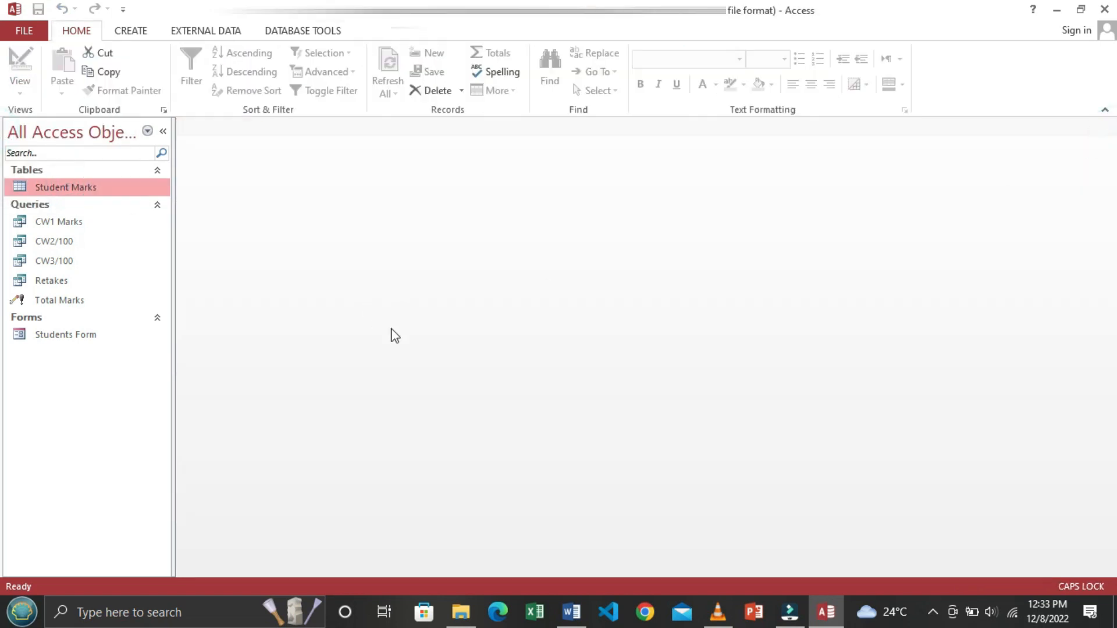
# Step: Copy the query name Normal Progress from task 9 in the Word document and return to Access
pyautogui.hotkey('alt', 'Tab')
pyautogui.hotkey('alt', 'Tab')
pyautogui.hotkey('alt', 'Tab')
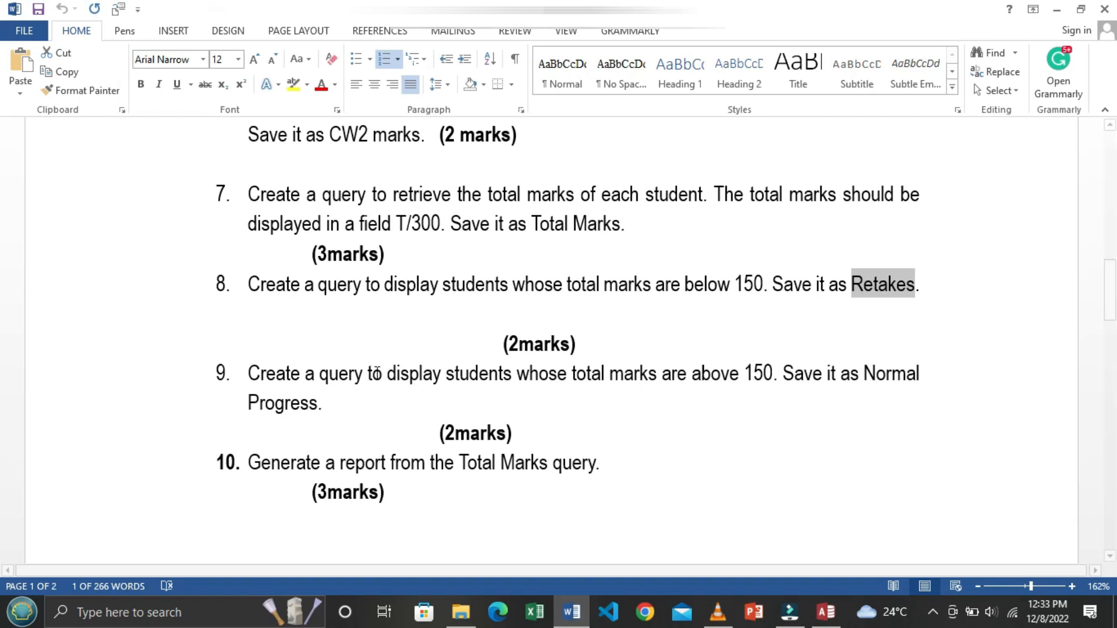
pyautogui.moveTo(871, 373); pyautogui.dragTo(318, 407)
pyautogui.hotkey('ctrl', 'c')
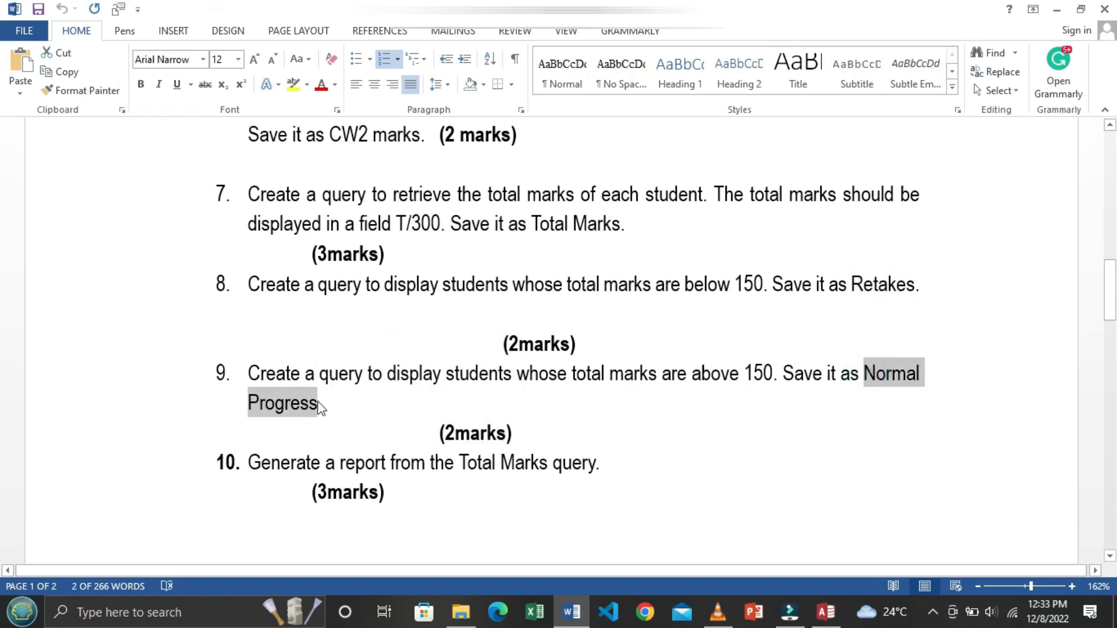
pyautogui.hotkey('alt', 'Tab')
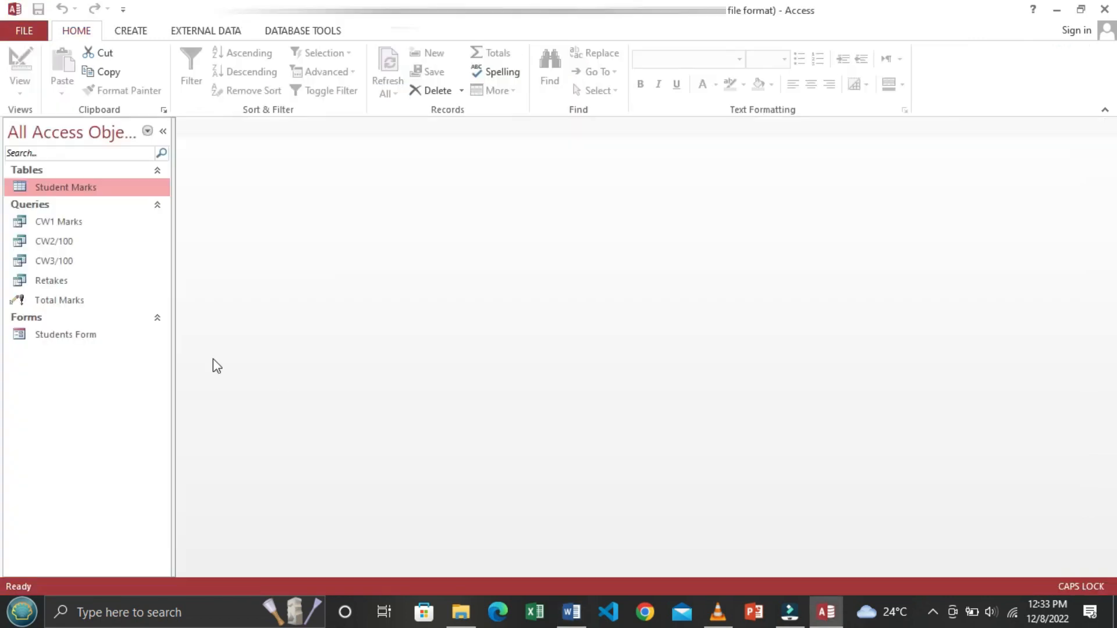
# Step: Start a simple query with the Query Wizard on the Student Marks table and add RegNO, NAME and T/300
pyautogui.click(133, 31)
pyautogui.click(208, 73)
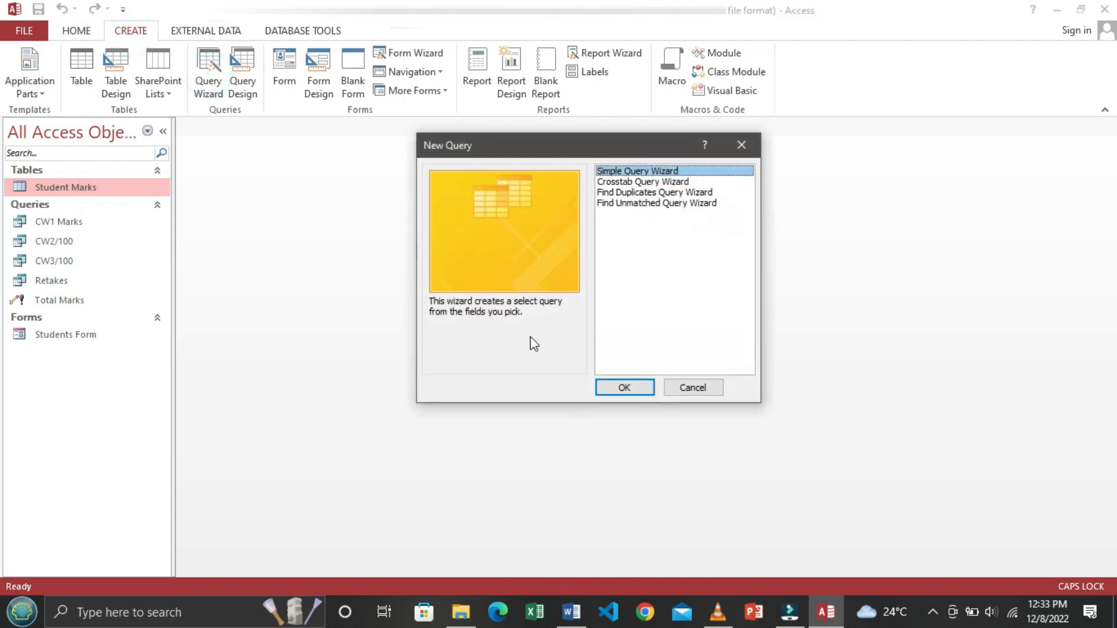
pyautogui.click(623, 387)
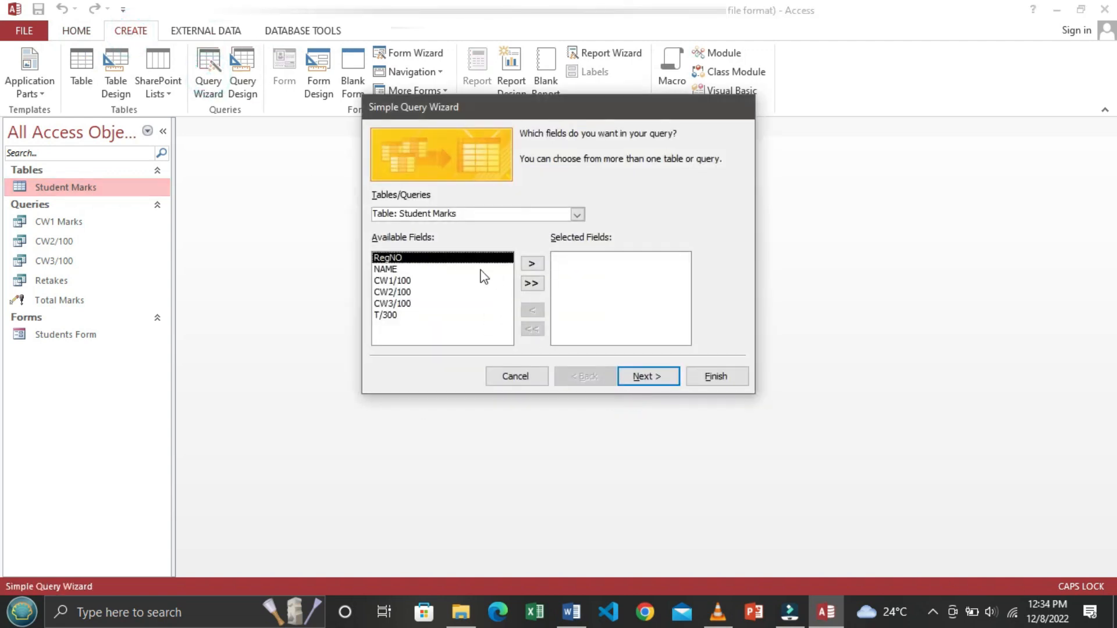
pyautogui.click(530, 266)
pyautogui.click(530, 265)
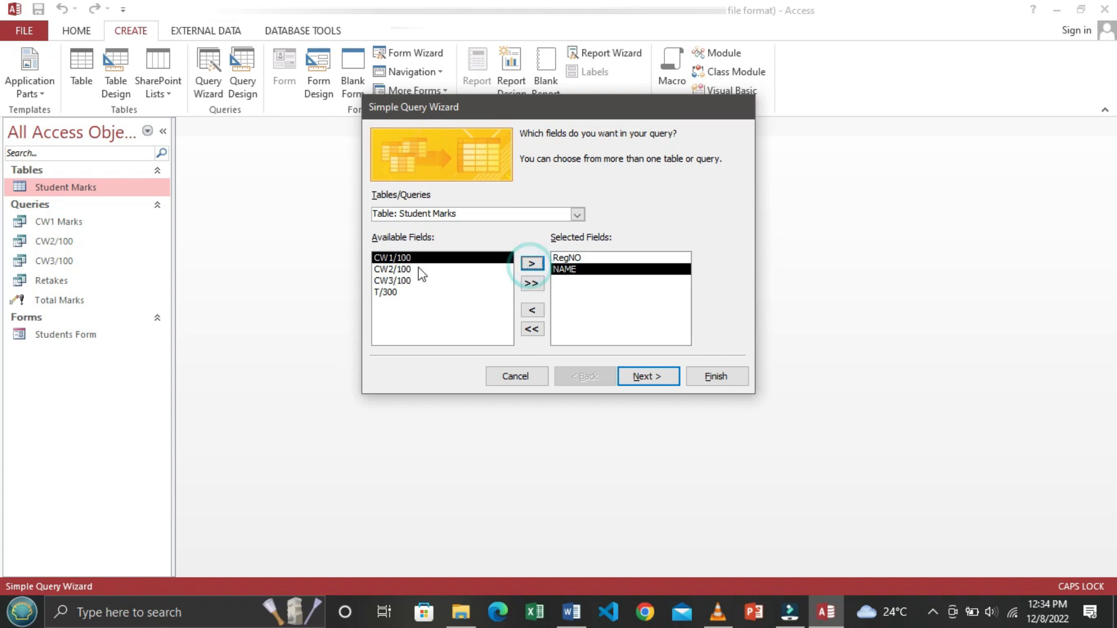
pyautogui.click(397, 292)
pyautogui.click(531, 266)
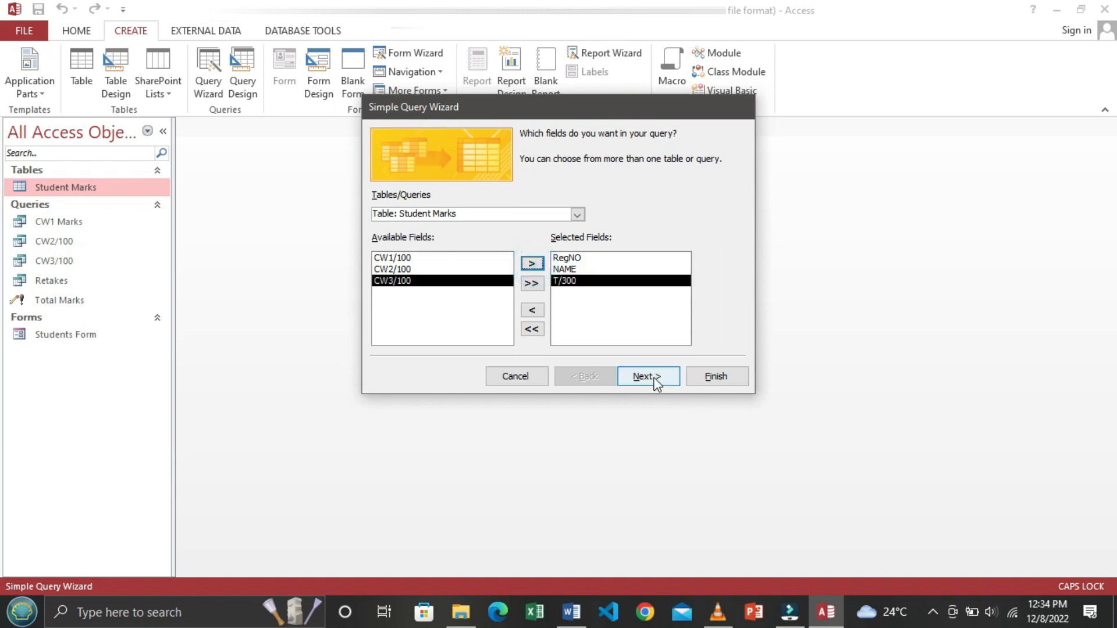
# Step: Choose to modify the query design, title the query Normal Progress with the copied name, and finish the wizard
pyautogui.click(650, 377)
pyautogui.click(641, 378)
pyautogui.click(505, 289)
pyautogui.moveTo(600, 149); pyautogui.dragTo(444, 146)
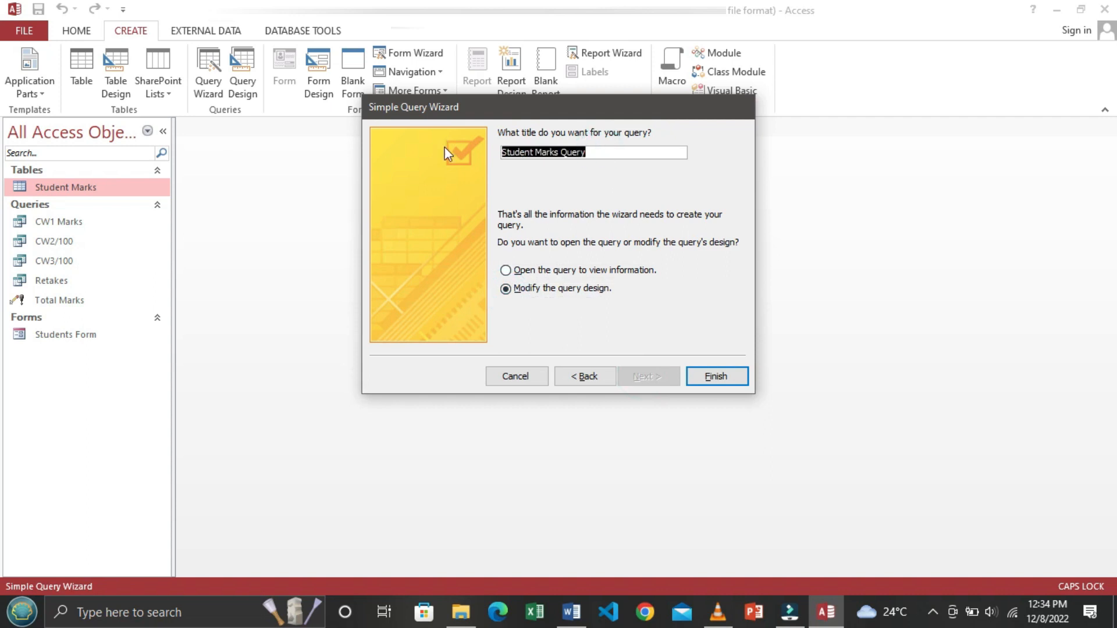
pyautogui.hotkey('ctrl', 'v')
pyautogui.click(718, 378)
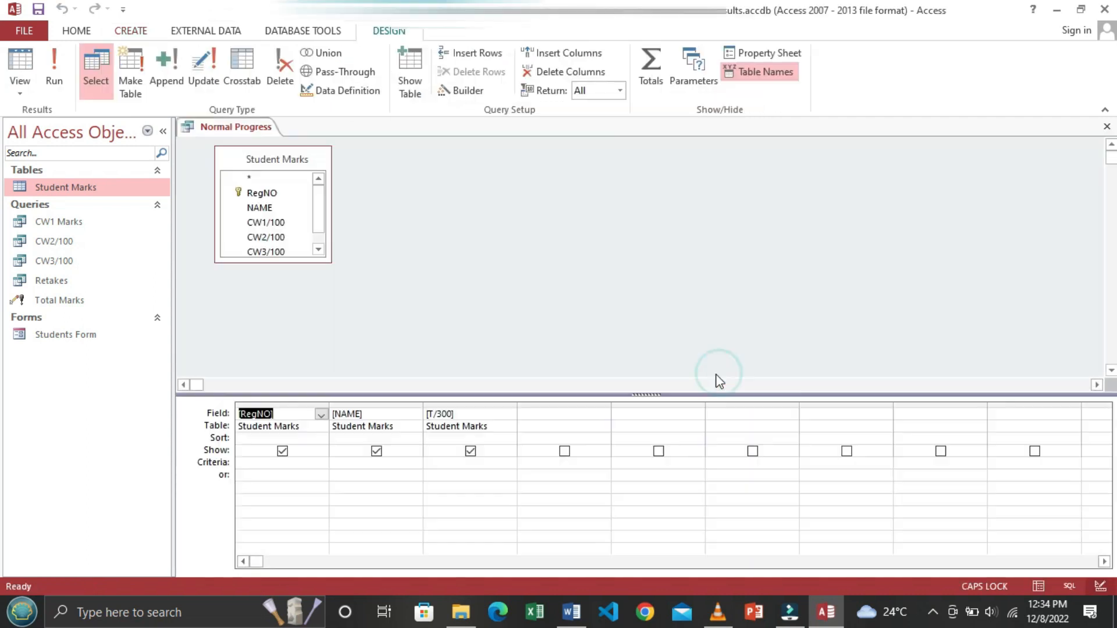
# Step: Restrict T/300 to marks above 150 in the Normal Progress query, run it to view the records, and close it
pyautogui.click(462, 463)
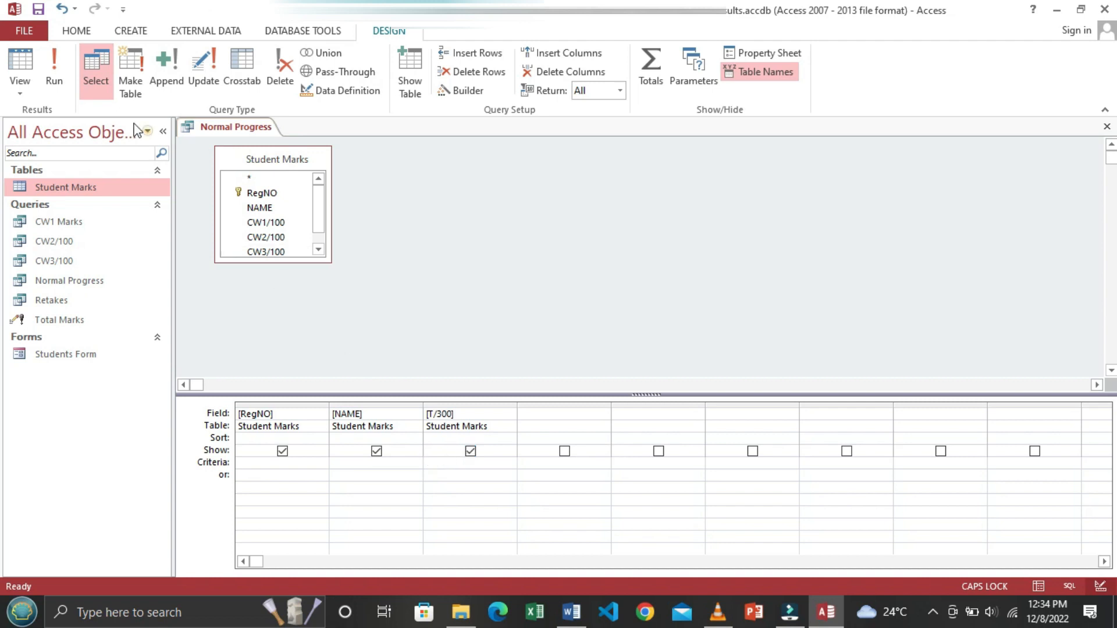
pyautogui.click(54, 67)
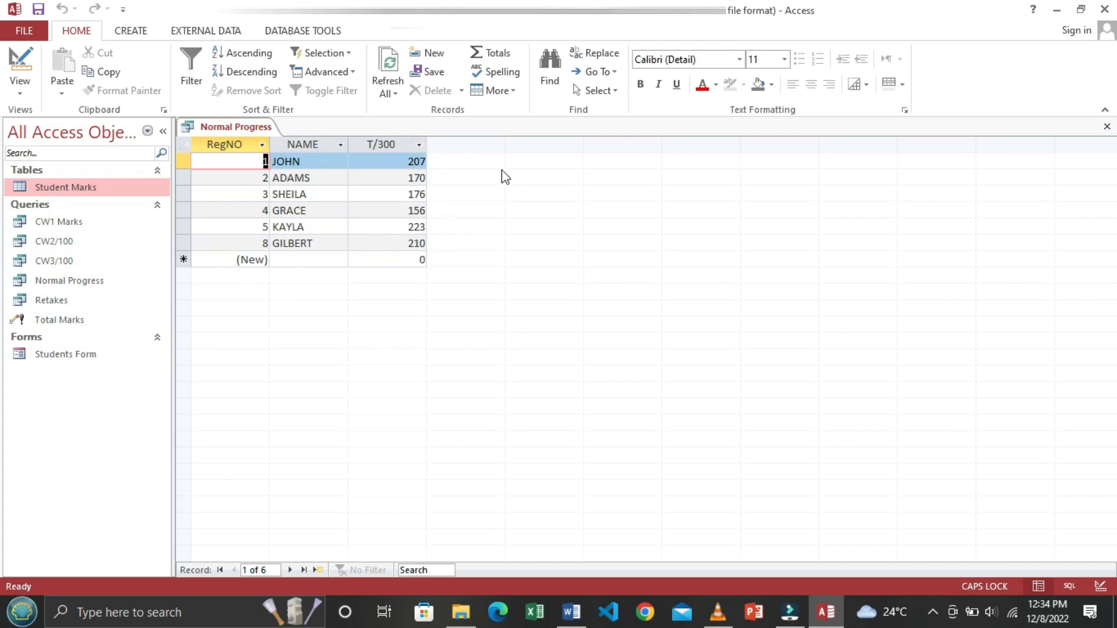
pyautogui.click(1106, 126)
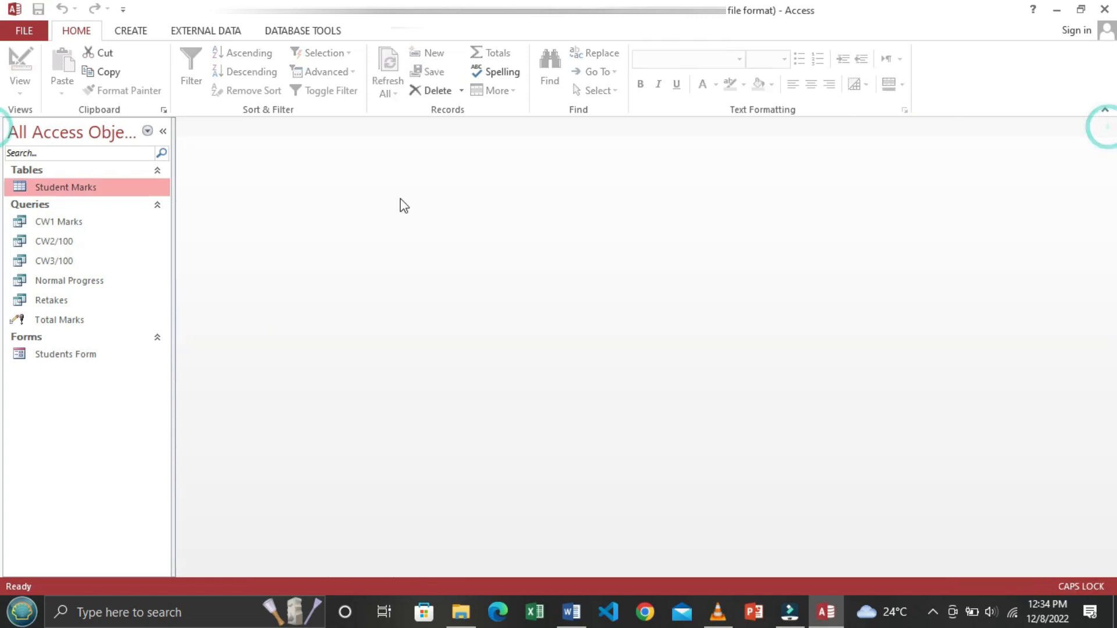
# Step: Read task 10 in the Word document about generating a report from the Total Marks query, and return to Access
pyautogui.hotkey('alt', 'Tab')
pyautogui.scroll(-3, 448, 374)
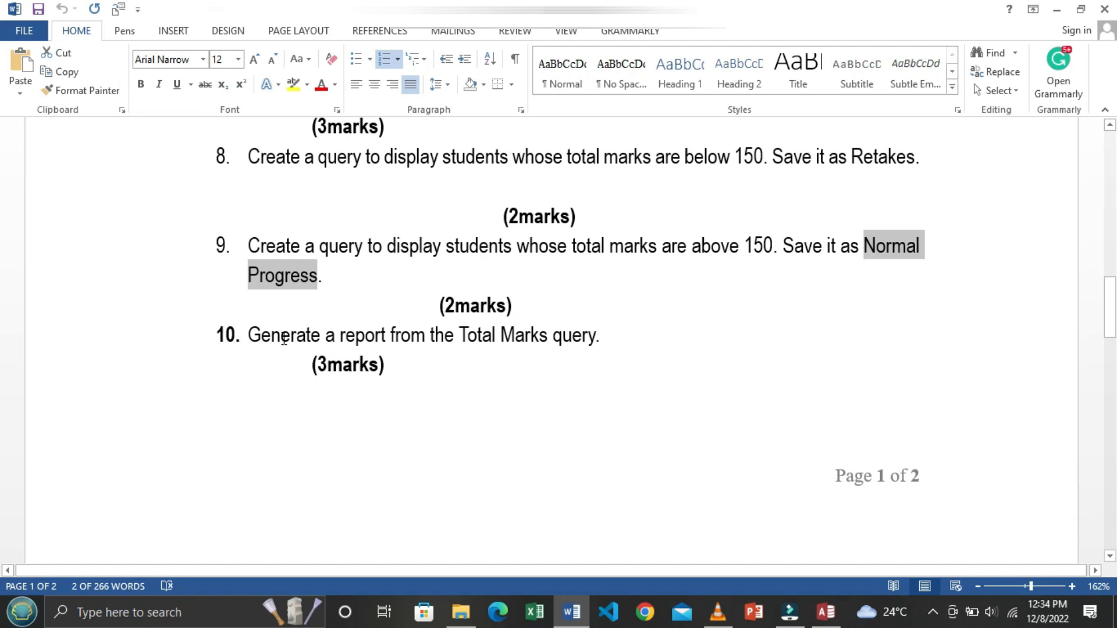
pyautogui.moveTo(249, 334); pyautogui.dragTo(579, 340)
pyautogui.hotkey('alt', 'Tab')
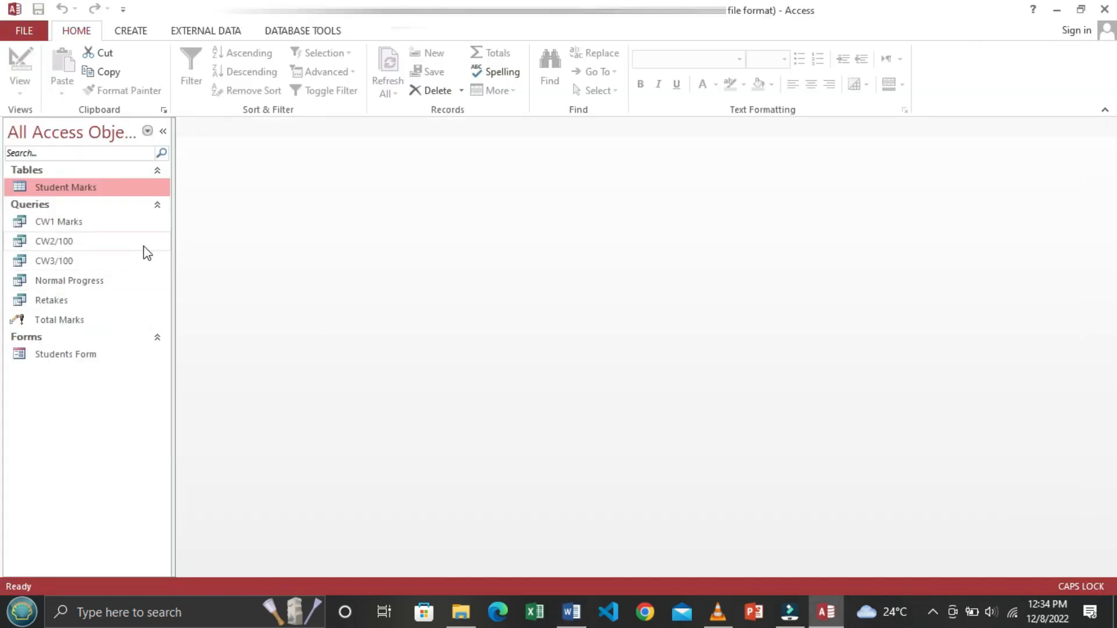
pyautogui.hotkey('alt', 'Tab')
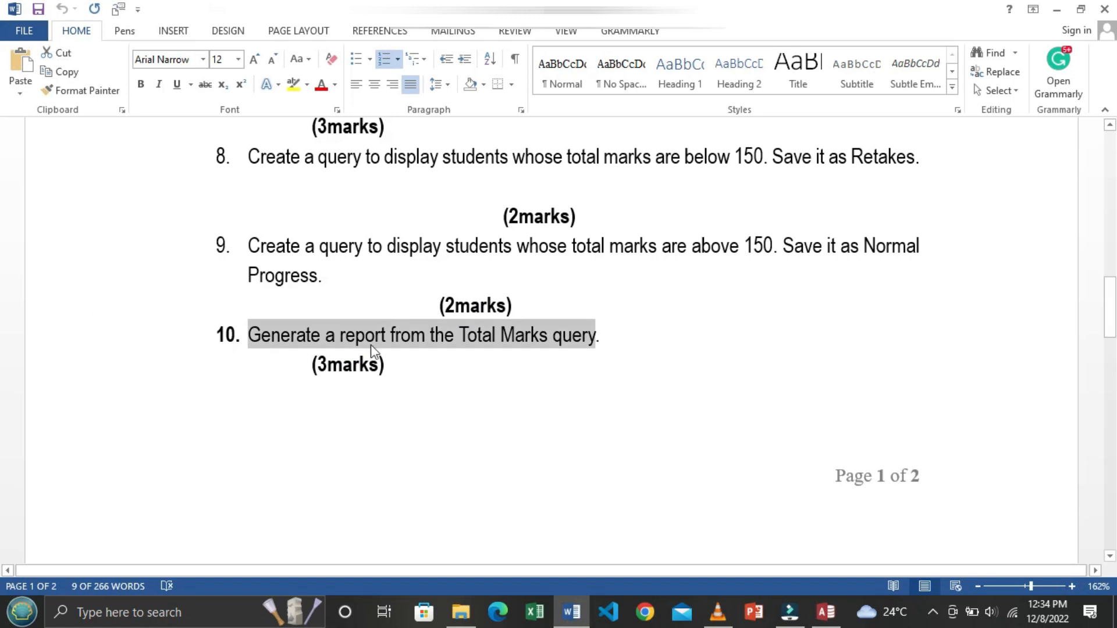
pyautogui.hotkey('alt', 'Tab')
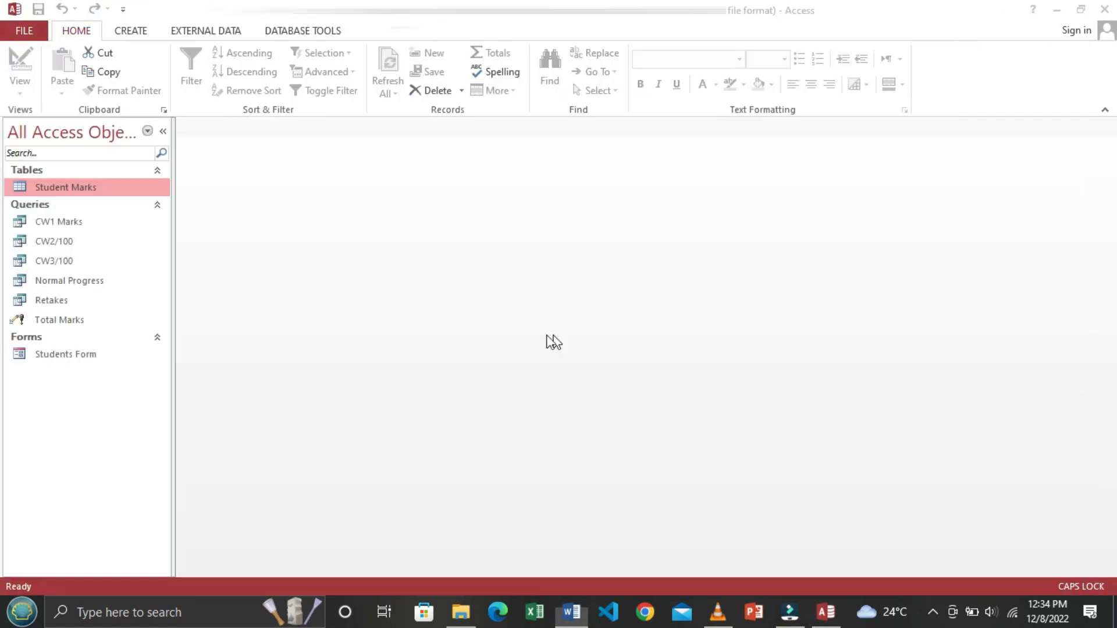
# Step: Start the Report Wizard, recheck the task in Word, and add NAME and CW1/100 from the CW1 Marks query
pyautogui.click(73, 320)
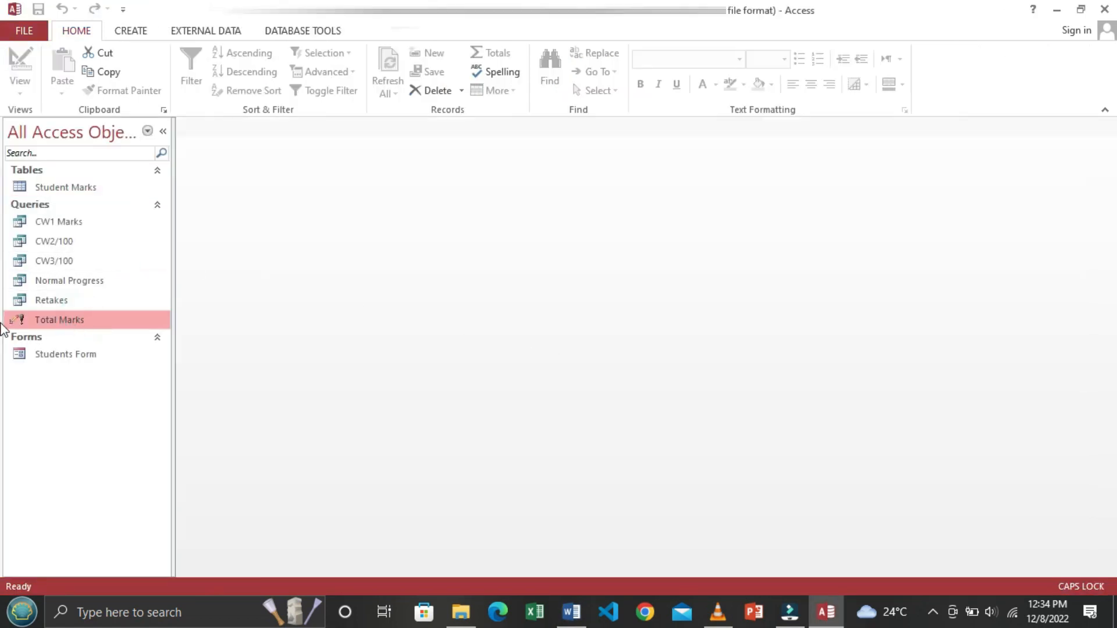
pyautogui.click(131, 32)
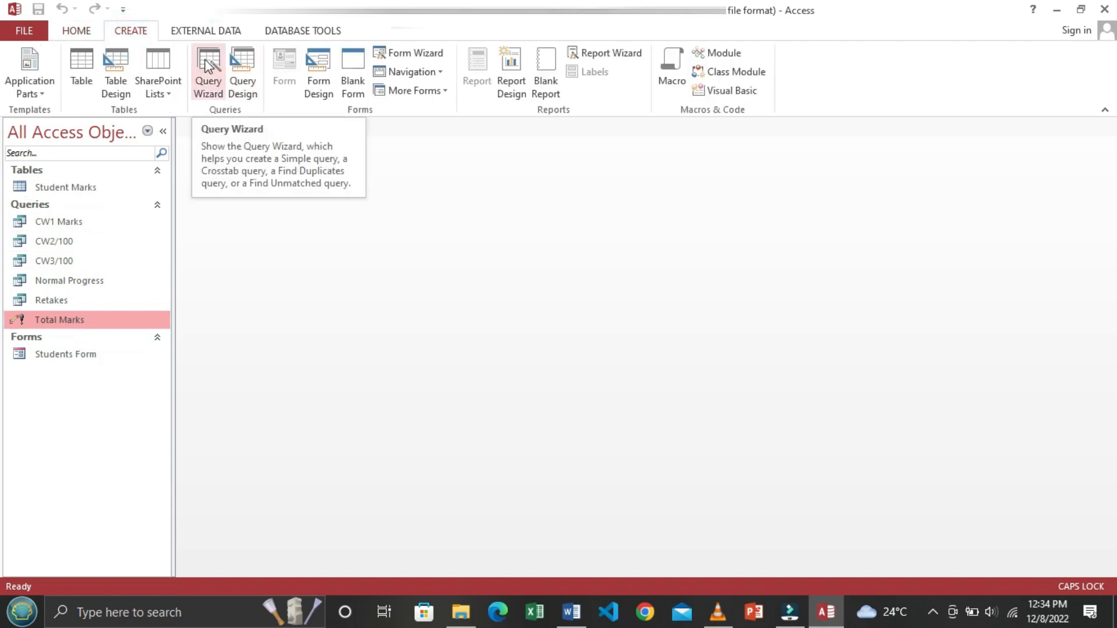
pyautogui.click(612, 59)
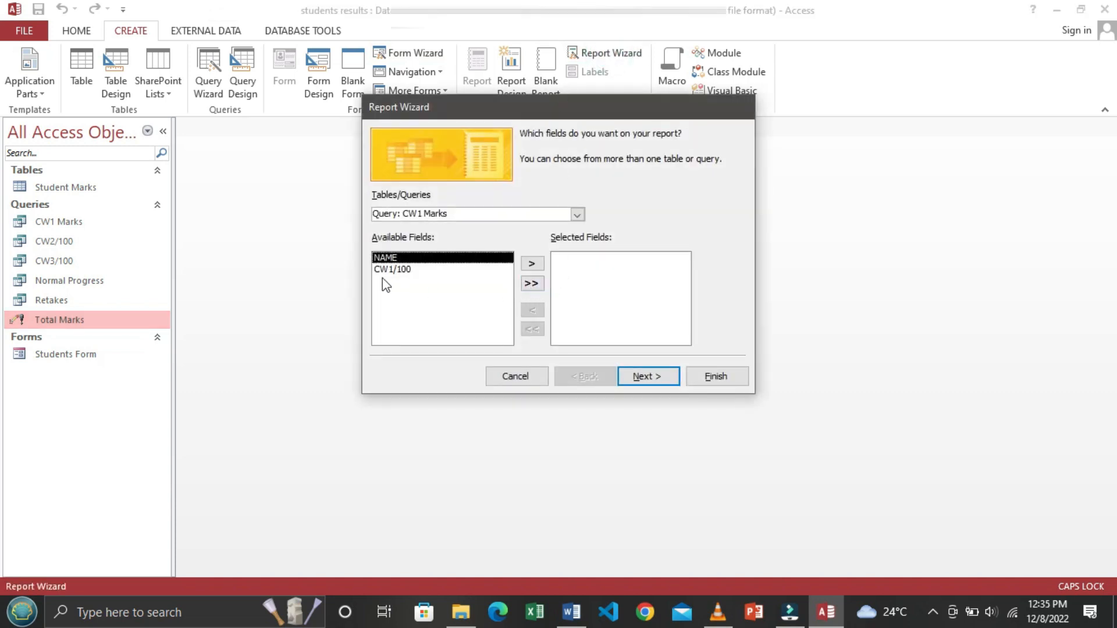
pyautogui.hotkey('alt', 'Tab')
pyautogui.hotkey('alt', 'Tab')
pyautogui.click(532, 265)
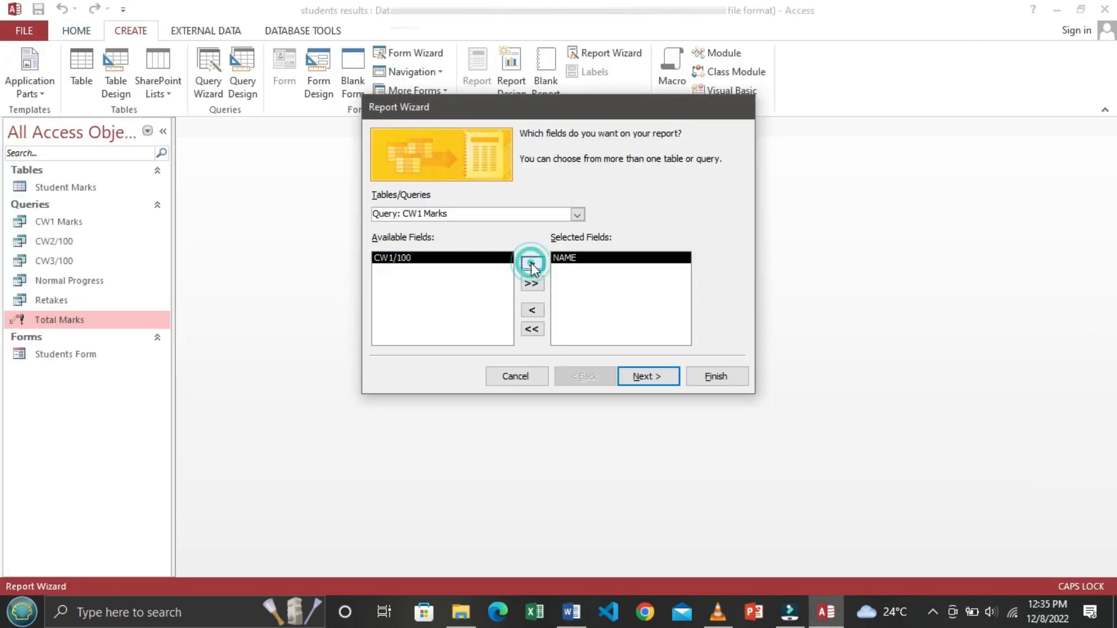
pyautogui.click(532, 265)
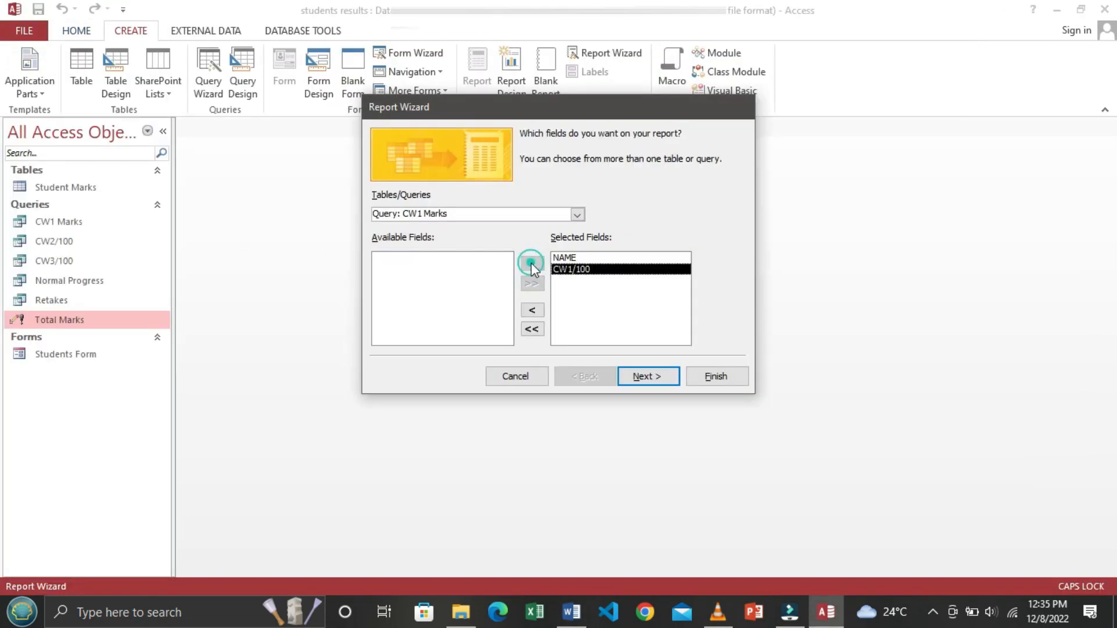
# Step: Keep the report free of extra grouping and sorting, and accept the tabular layout in portrait orientation
pyautogui.click(650, 377)
pyautogui.click(644, 378)
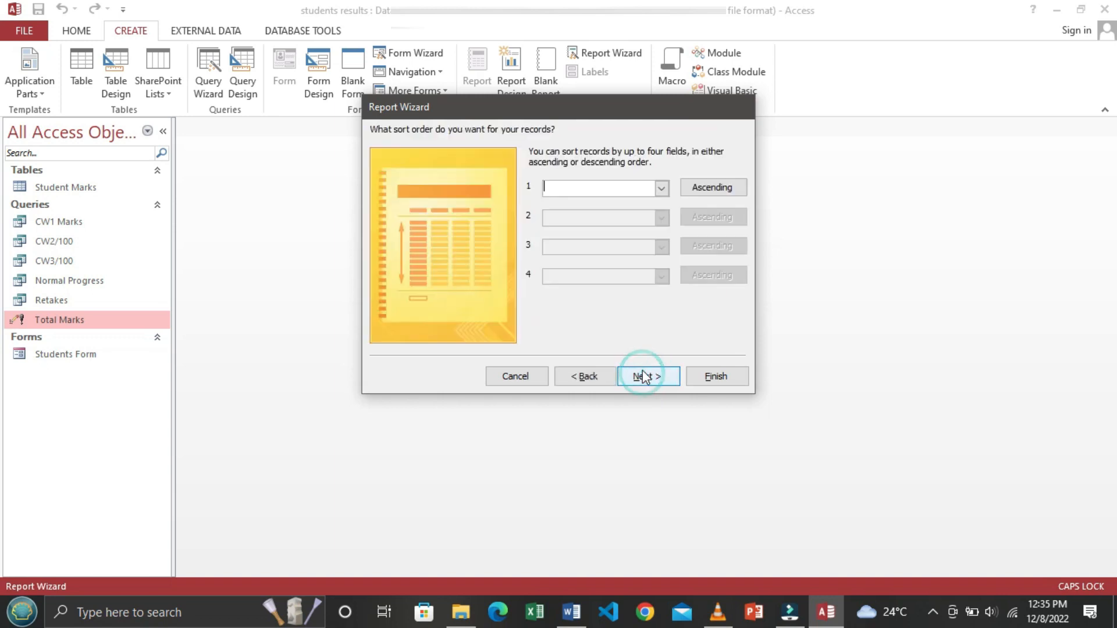
pyautogui.click(644, 377)
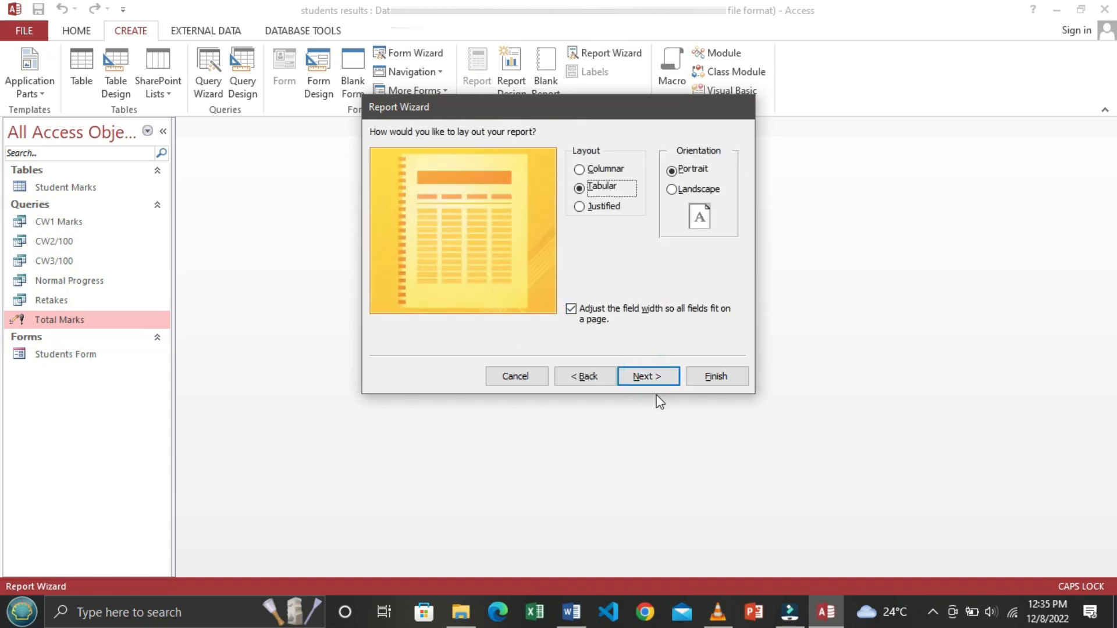
pyautogui.click(650, 377)
# Step: Copy the text "Total Marks query" from task 10 in the Word document and use it as the report title
pyautogui.hotkey('alt', 'Tab')
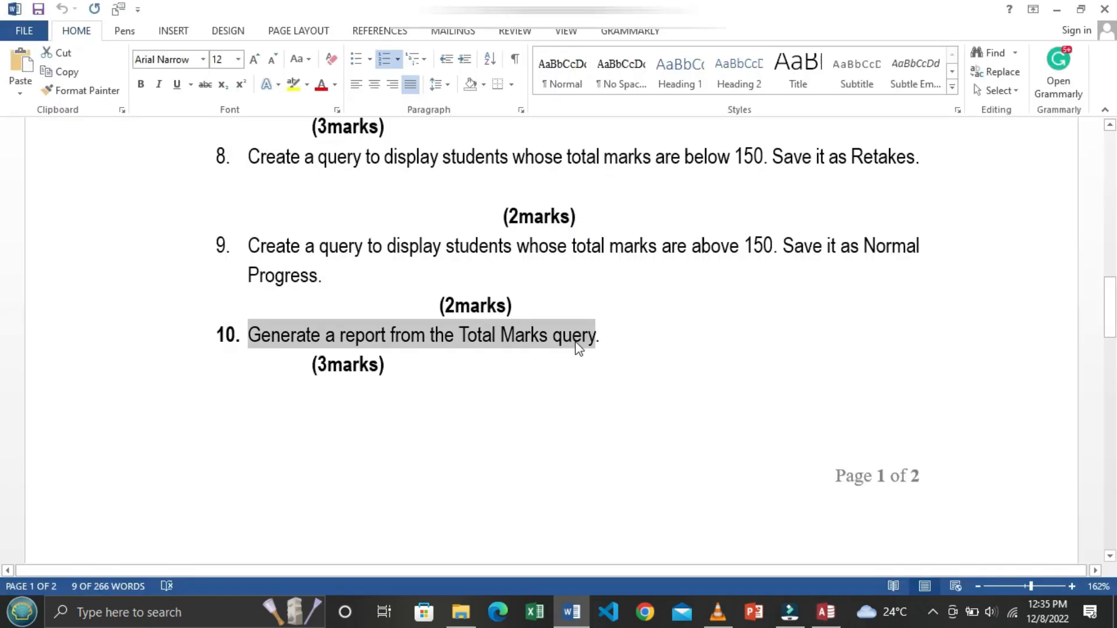
pyautogui.click(465, 334)
pyautogui.moveTo(464, 334); pyautogui.dragTo(590, 342)
pyautogui.hotkey('ctrl', 'c')
pyautogui.hotkey('alt', 'Tab')
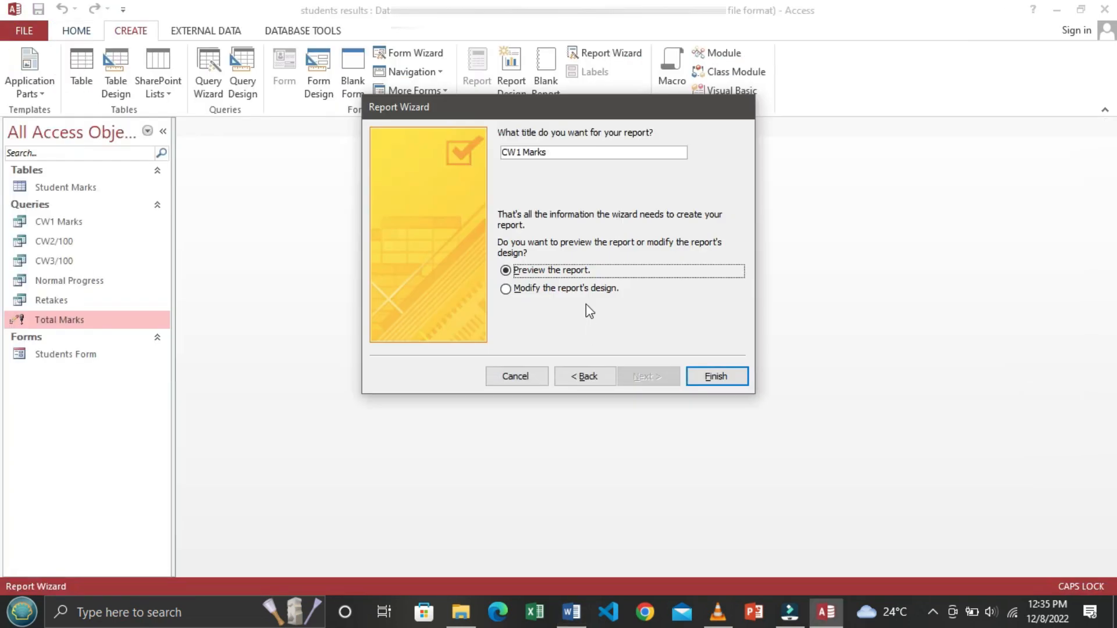
pyautogui.moveTo(562, 152); pyautogui.dragTo(477, 151)
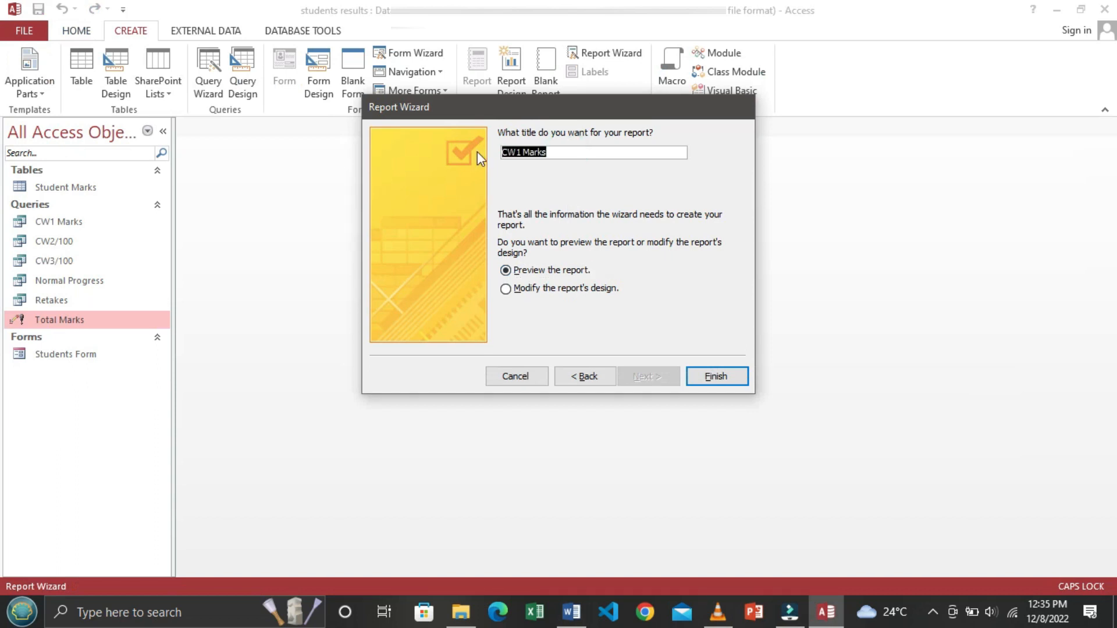
pyautogui.hotkey('ctrl', 'v')
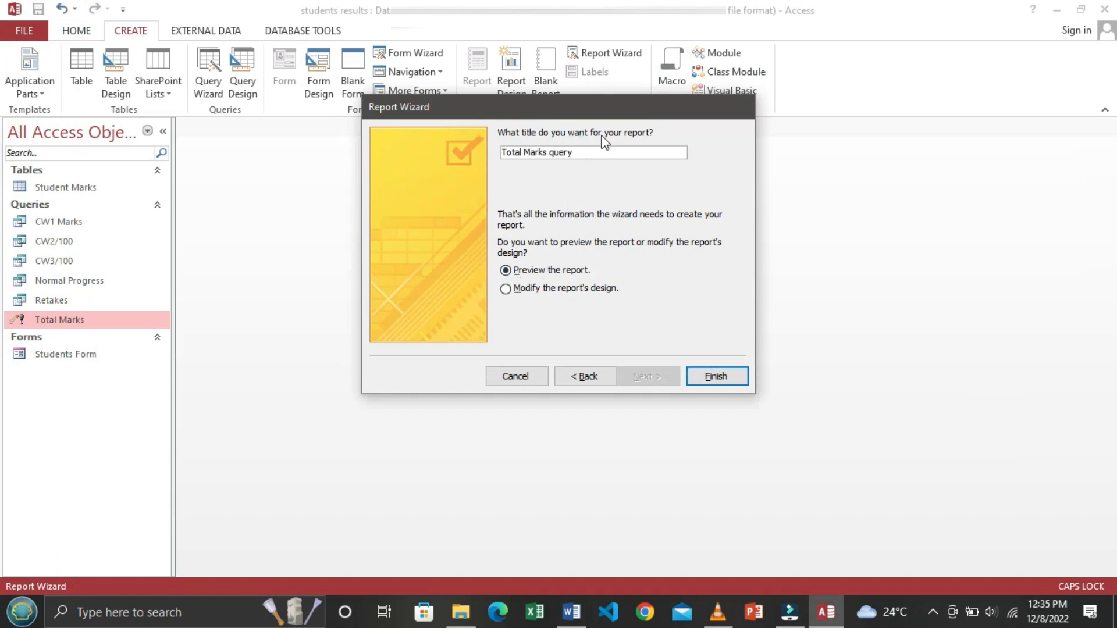
# Step: Change the report title to Total Marks Report, choose to modify the report's design, and finish the wizard
pyautogui.hotkey('alt', 'Tab')
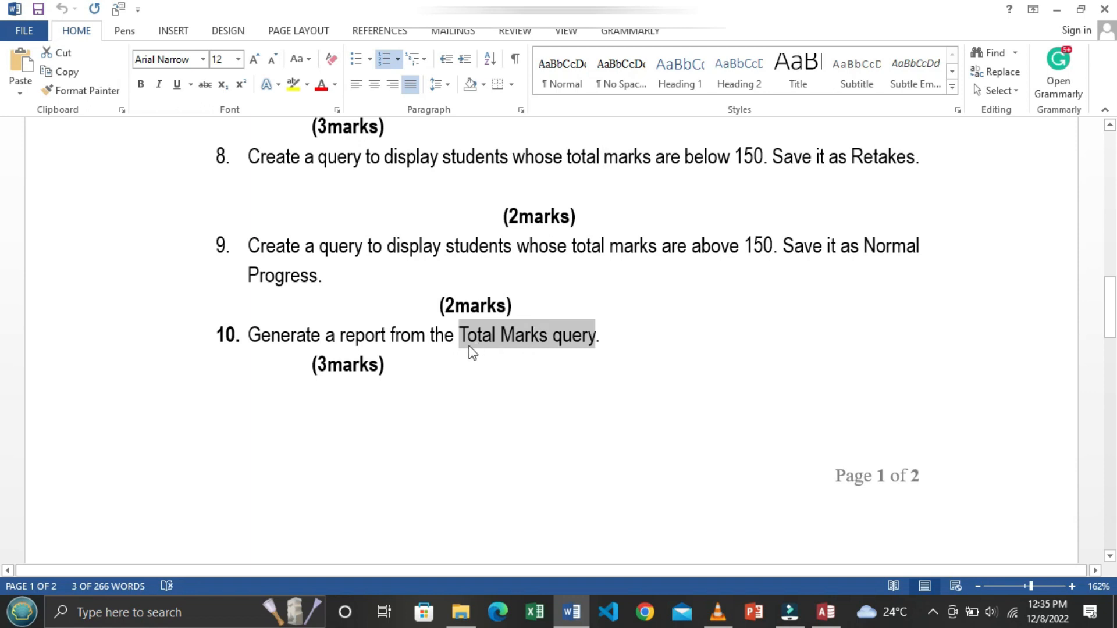
pyautogui.hotkey('alt', 'Tab')
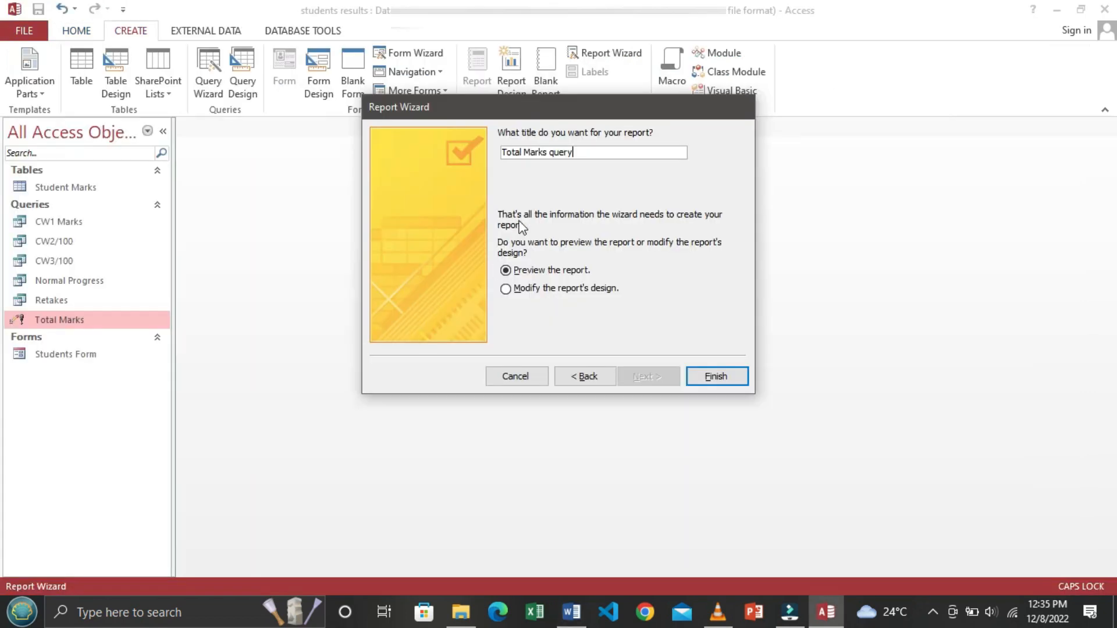
pyautogui.write('RE')
pyautogui.press('capslock')
pyautogui.click(505, 288)
pyautogui.click(723, 375)
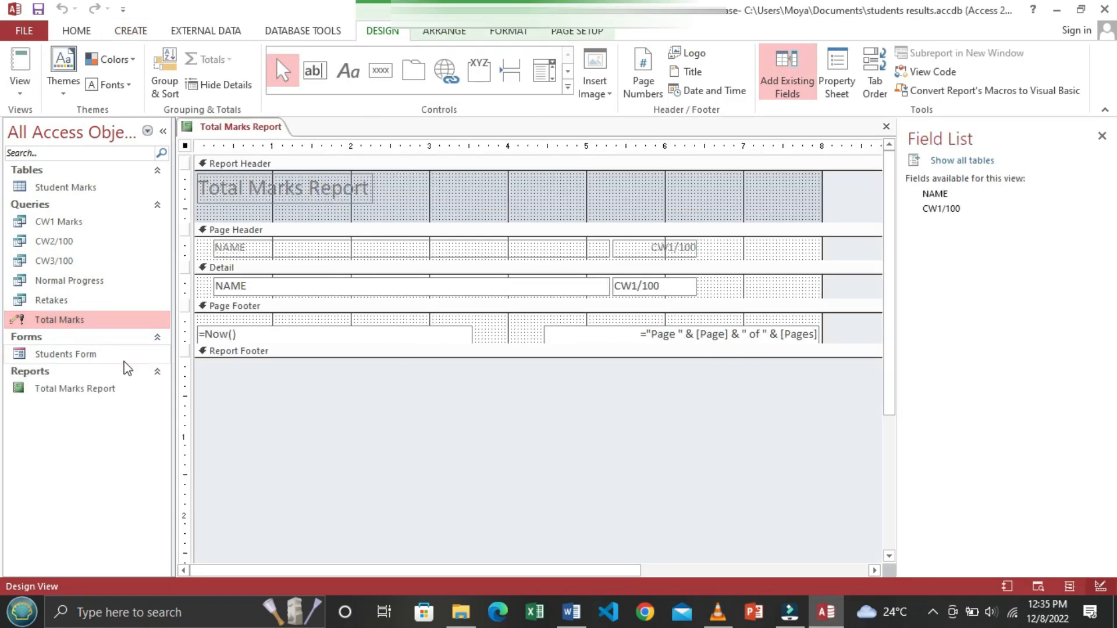
# Step: View the Total Marks Report's records, read task 11 in the Word document, and return to Access
pyautogui.doubleClick(85, 387)
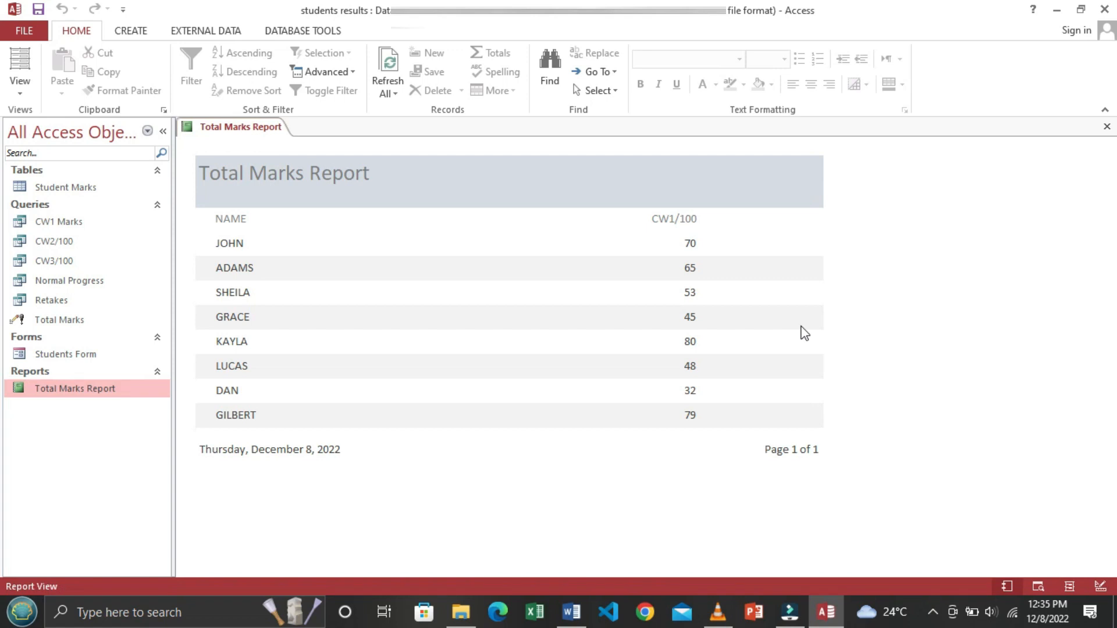
pyautogui.hotkey('alt', 'Tab')
pyautogui.scroll(-5, 647, 397)
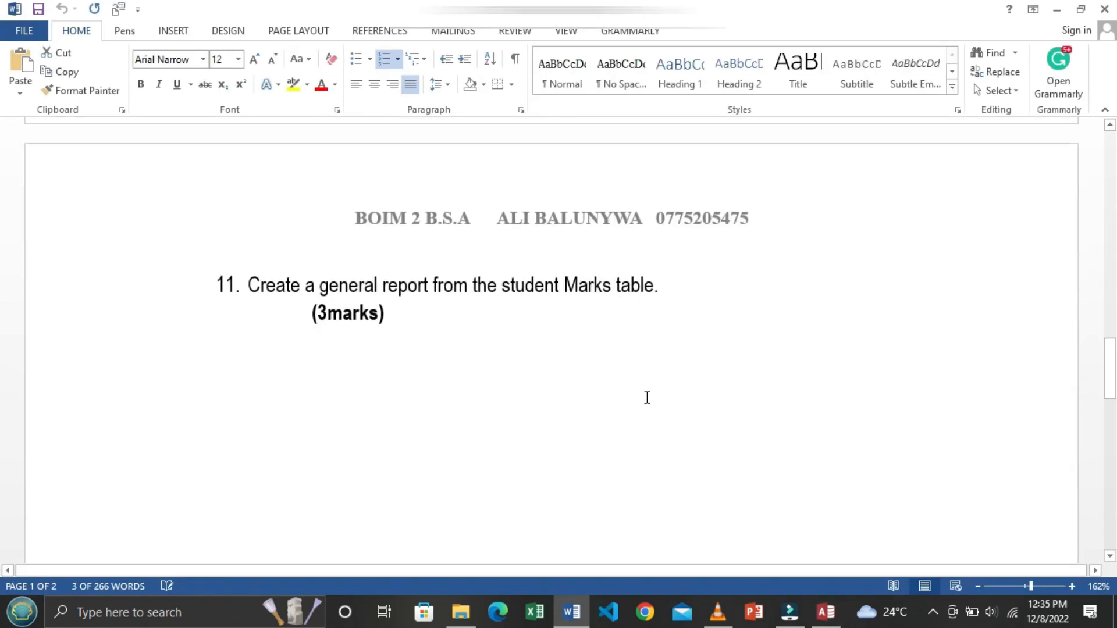
pyautogui.scroll(-5, 647, 397)
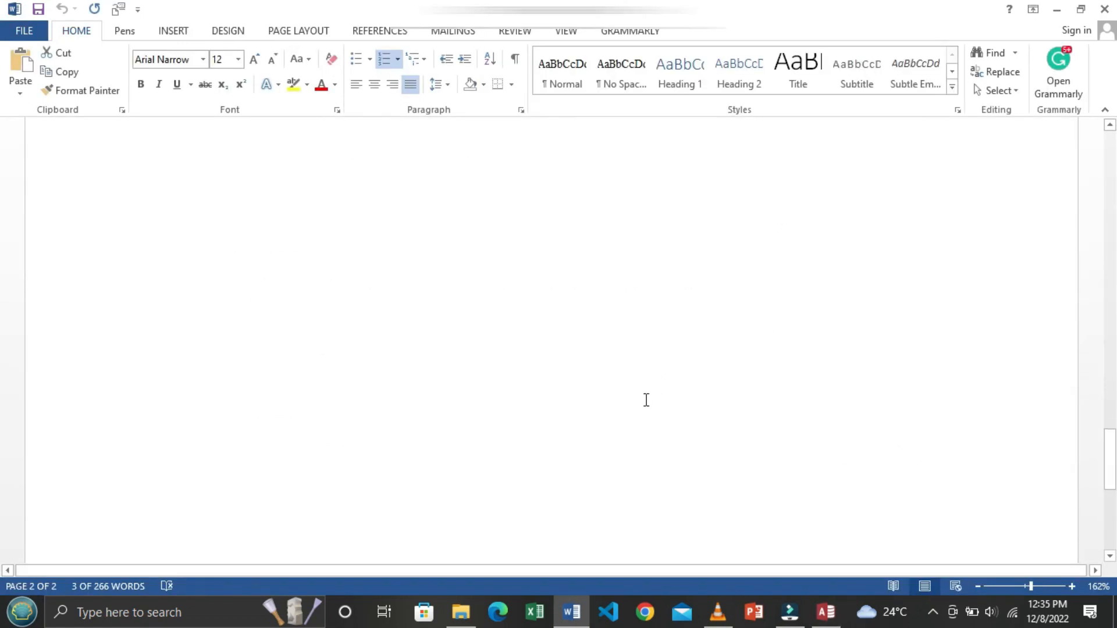
pyautogui.scroll(5, 647, 399)
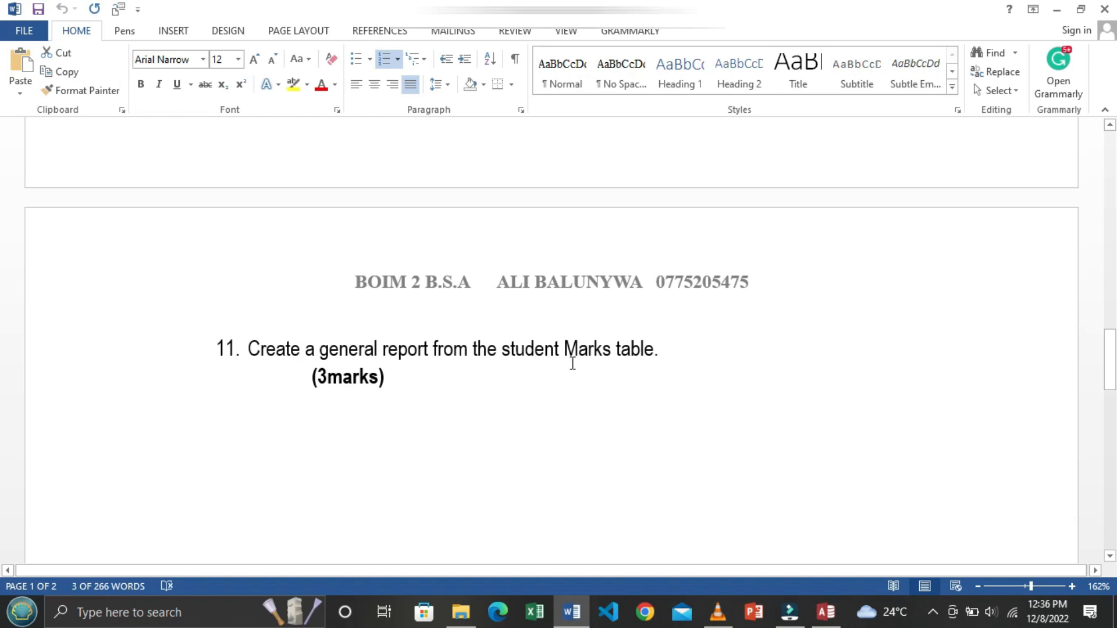
pyautogui.hotkey('alt', 'Tab')
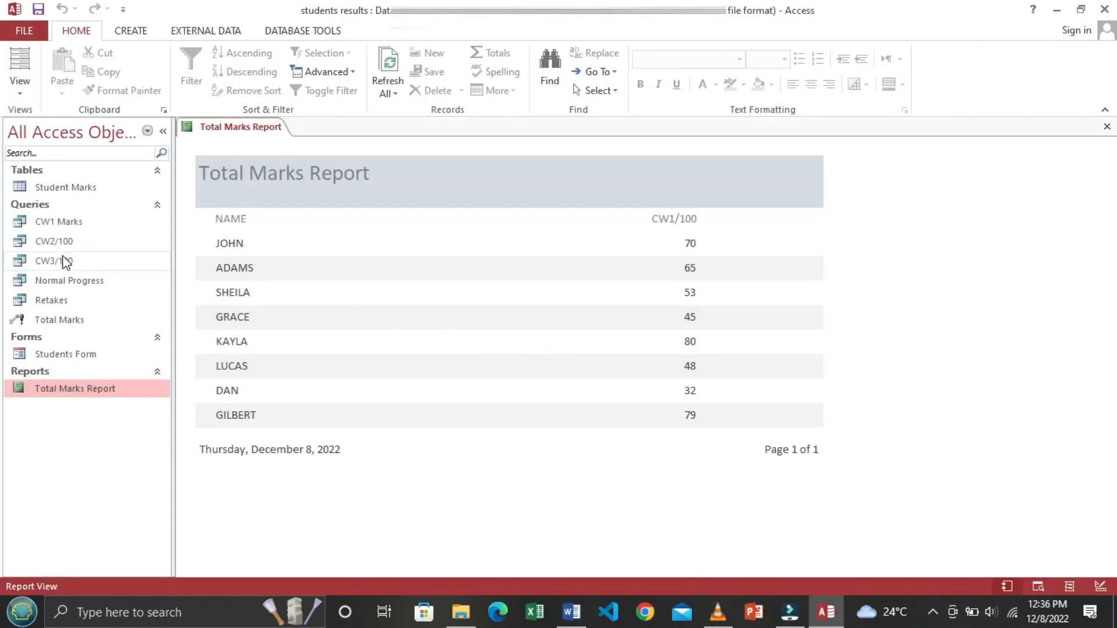
# Step: Start the Report Wizard for the Student Marks table and add all its fields, rechecking task 11 in Word
pyautogui.click(82, 187)
pyautogui.click(138, 36)
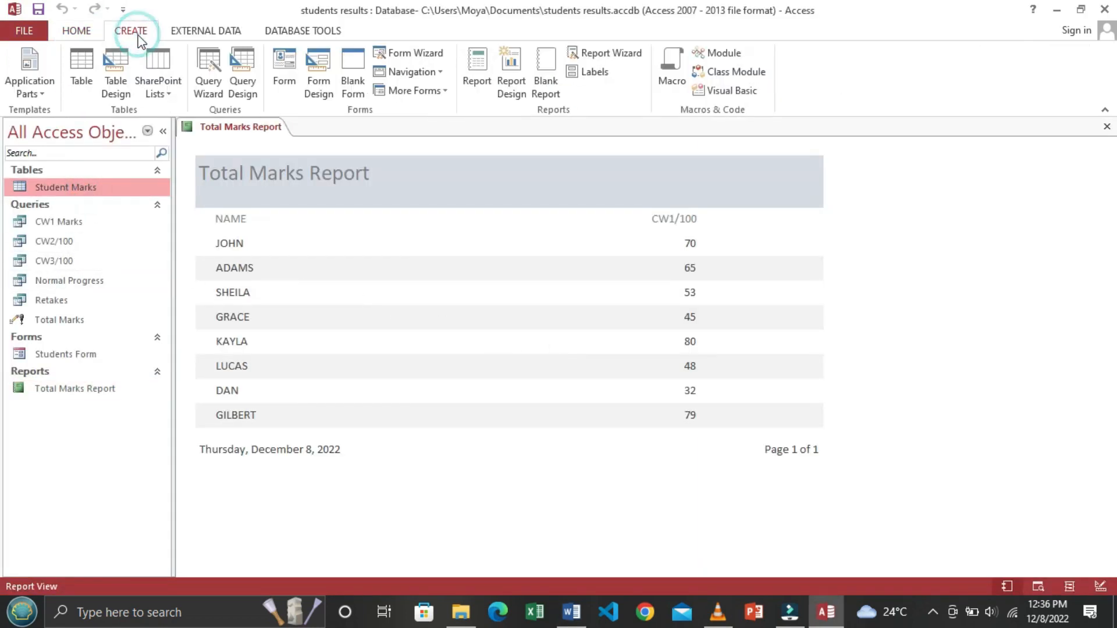
pyautogui.click(601, 53)
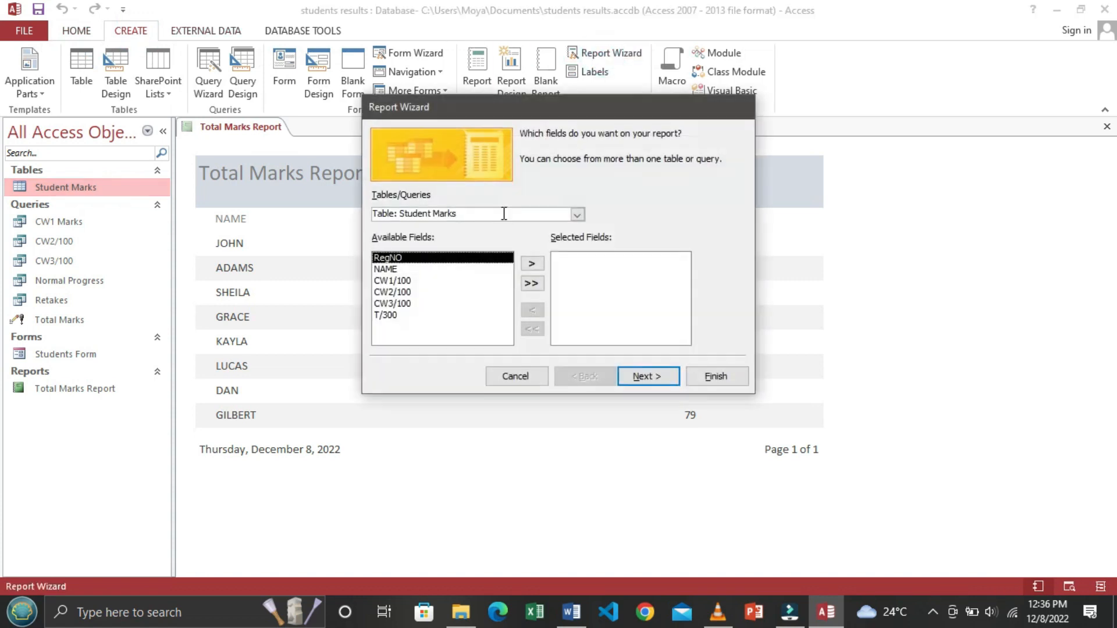
pyautogui.hotkey('alt', 'Tab')
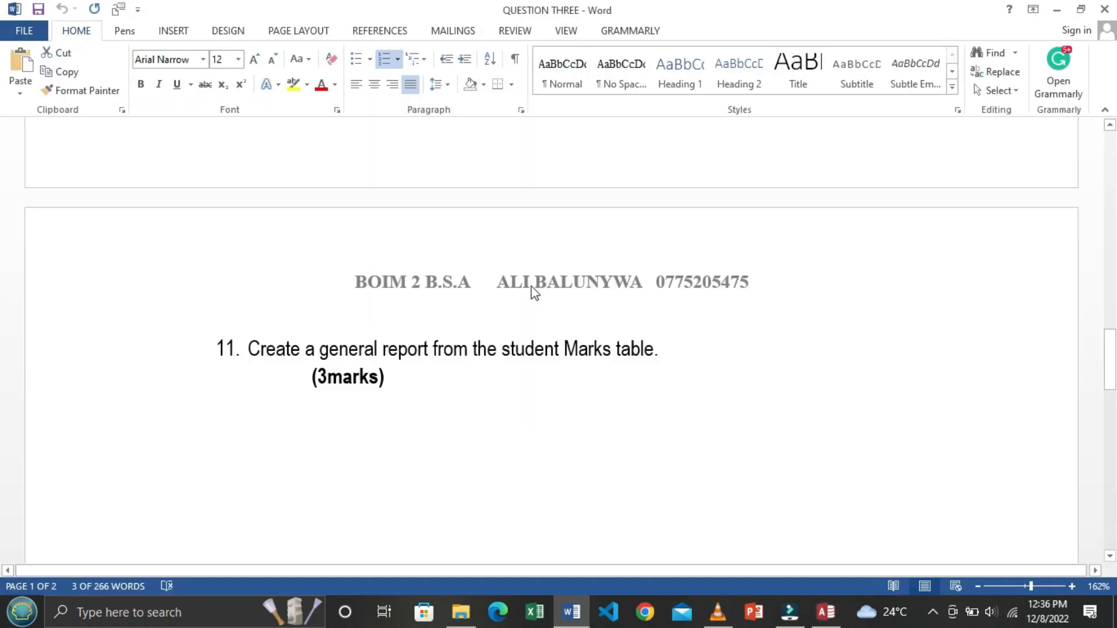
pyautogui.hotkey('alt', 'Tab')
pyautogui.click(531, 286)
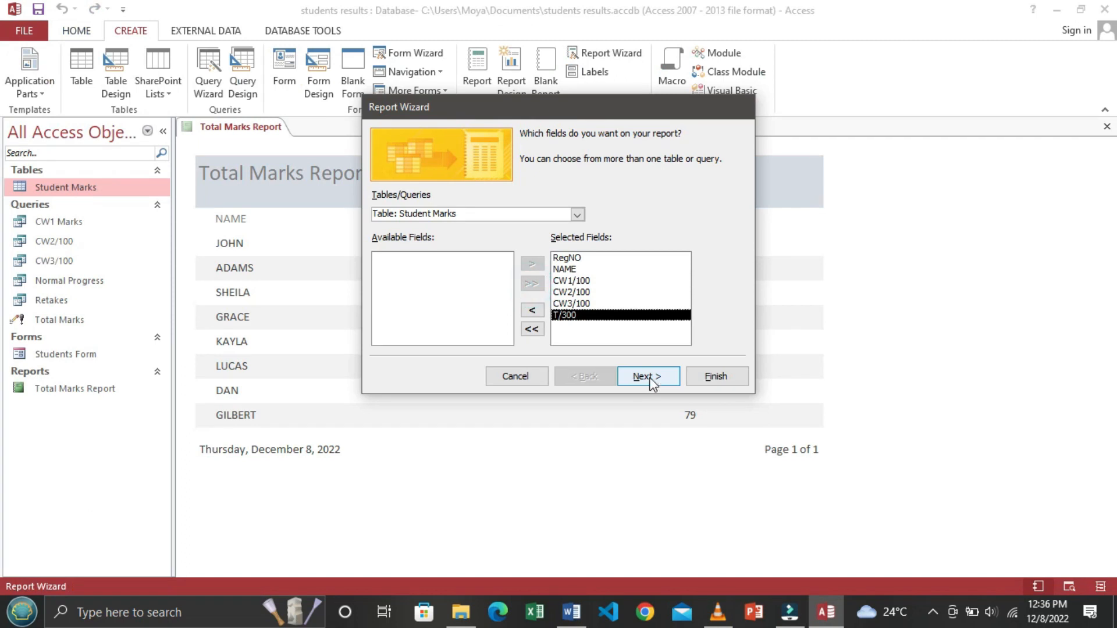
# Step: Accept the default grouping, sorting and layout for the Student Marks table's report
pyautogui.click(647, 378)
pyautogui.click(648, 378)
pyautogui.click(648, 377)
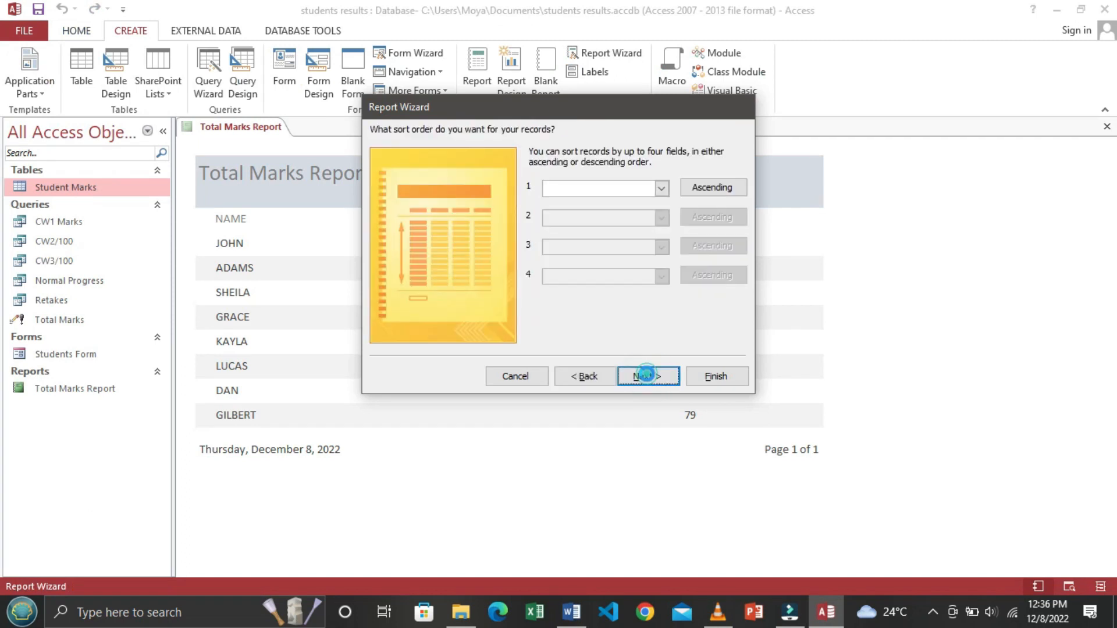
pyautogui.click(647, 378)
# Step: Choose to modify the report's design, title it Student Marks Report after rechecking the task in Word, and finish the wizard
pyautogui.click(505, 289)
pyautogui.hotkey('alt', 'Tab')
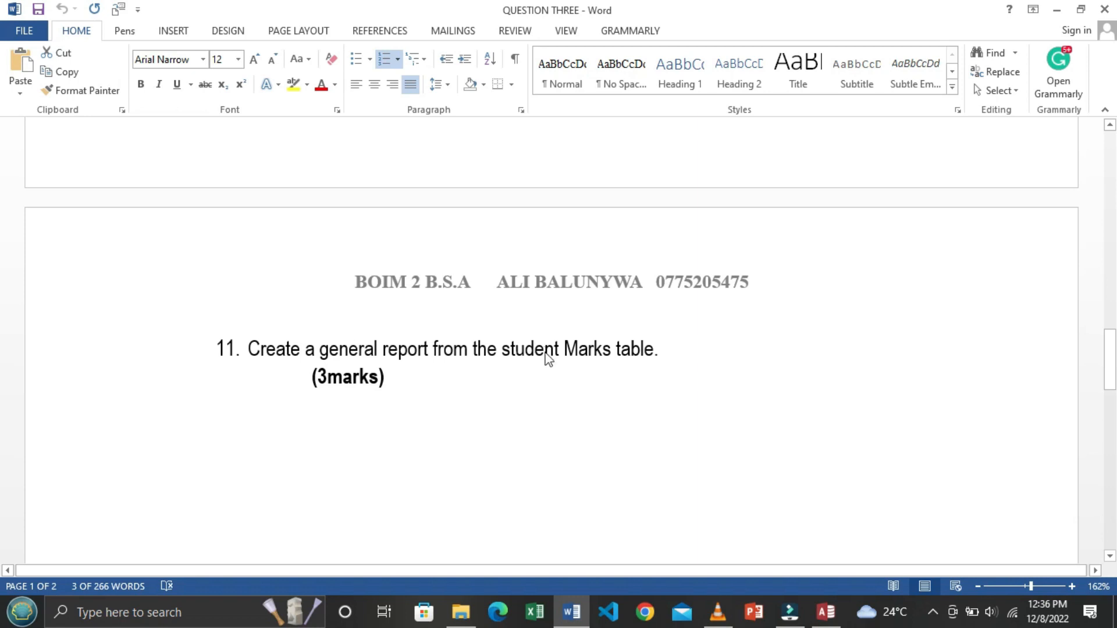
pyautogui.hotkey('alt', 'Tab')
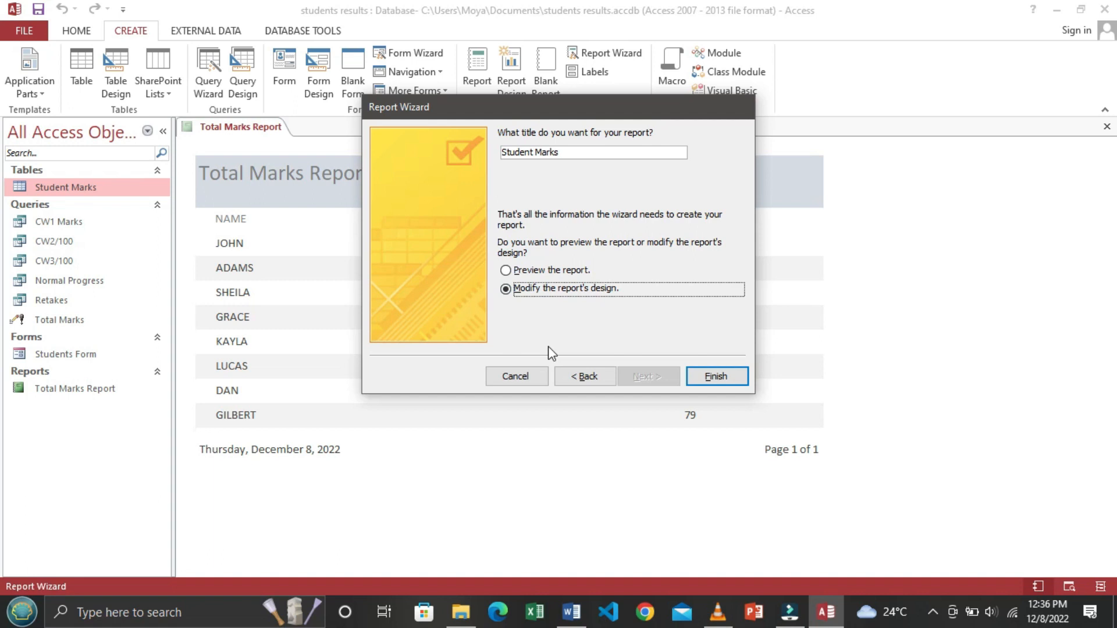
pyautogui.moveTo(579, 153); pyautogui.dragTo(534, 154)
pyautogui.write('Re')
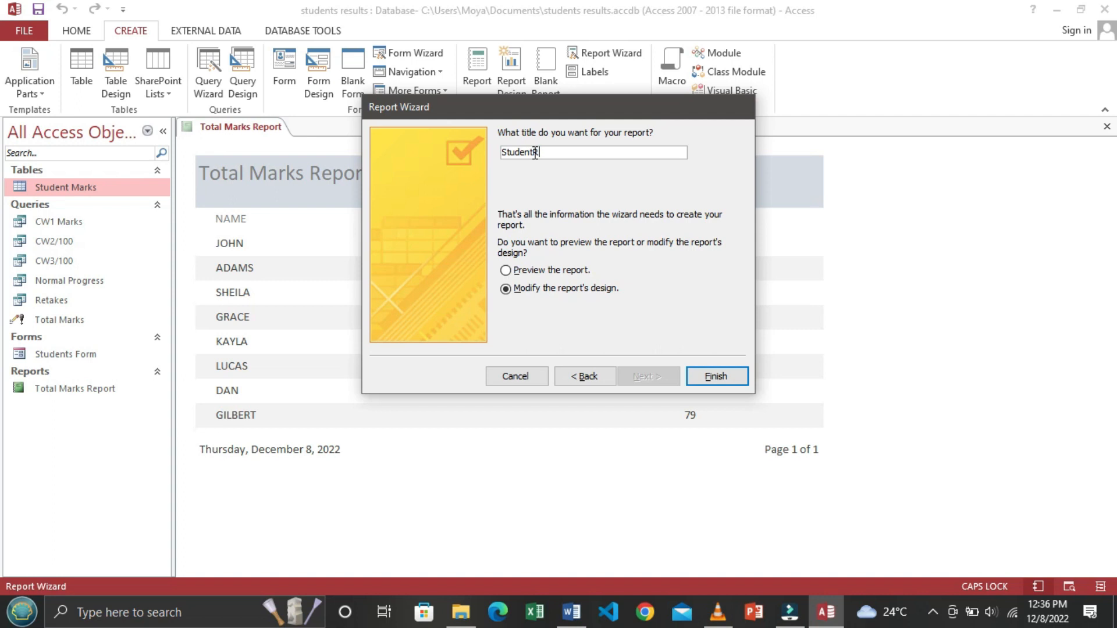
pyautogui.write(' M')
pyautogui.press('capslock')
pyautogui.write('arks R')
pyautogui.press('capslock')
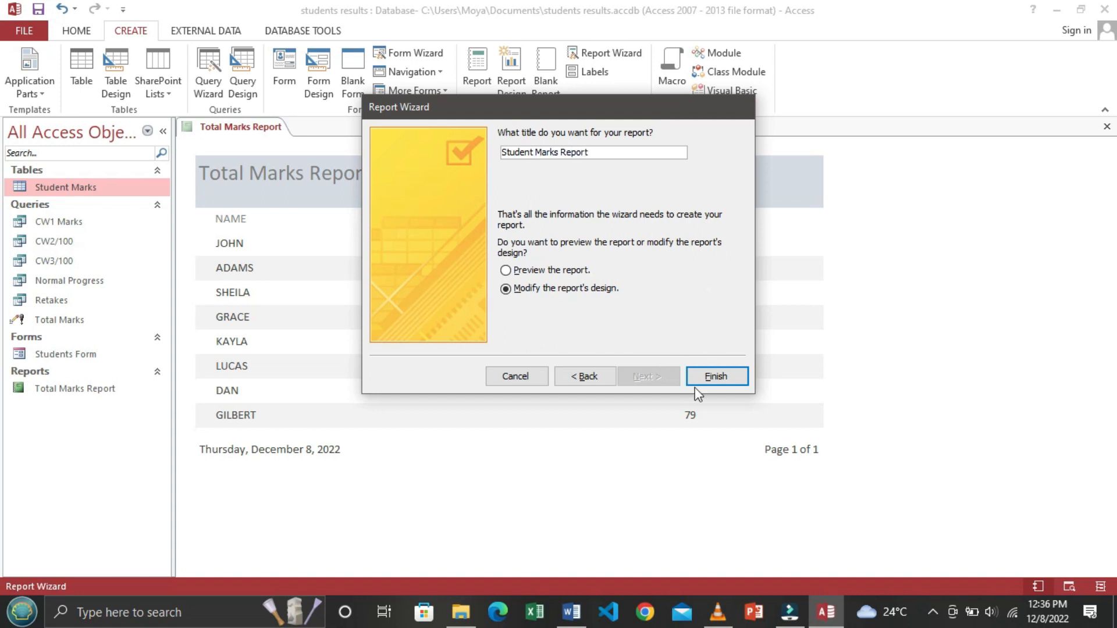
pyautogui.click(715, 377)
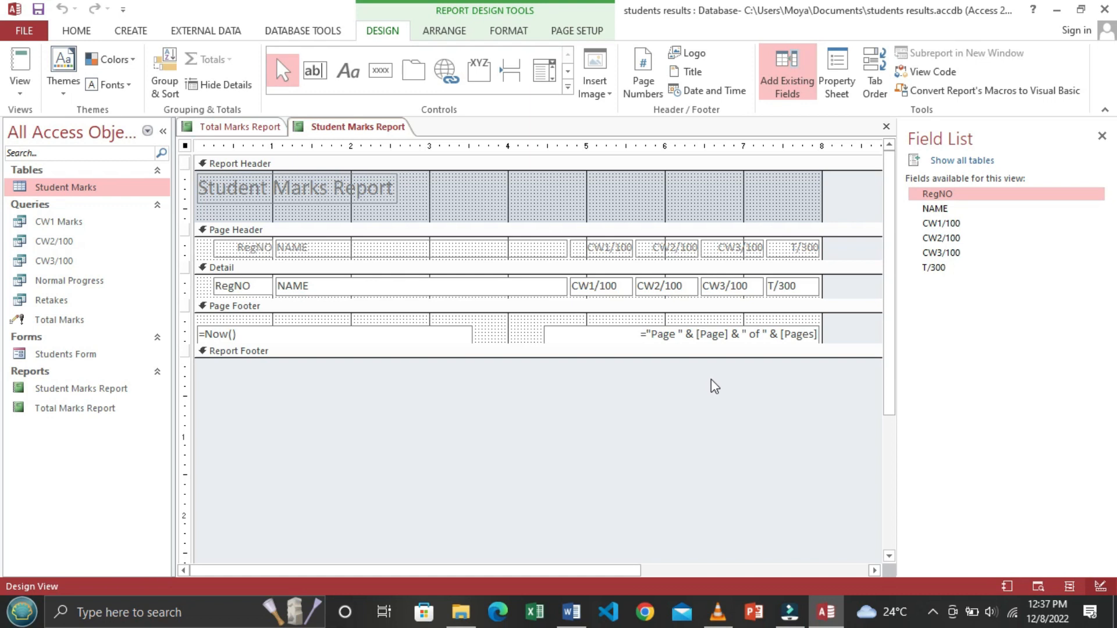
# Step: View the Student Marks Report's records, and close both open reports
pyautogui.click(90, 389)
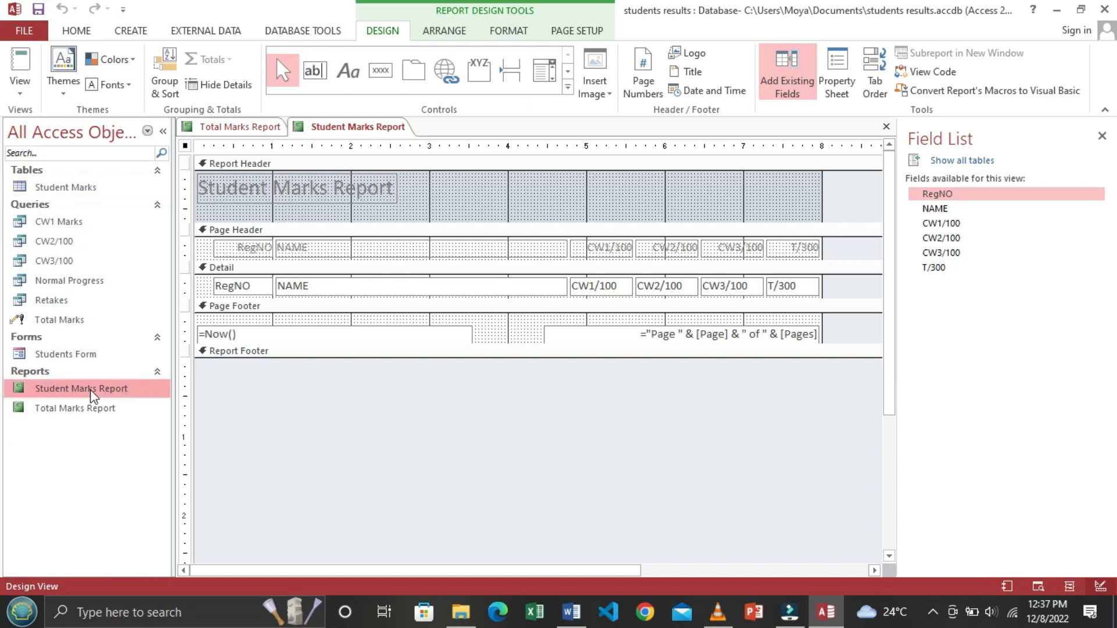
pyautogui.doubleClick(91, 391)
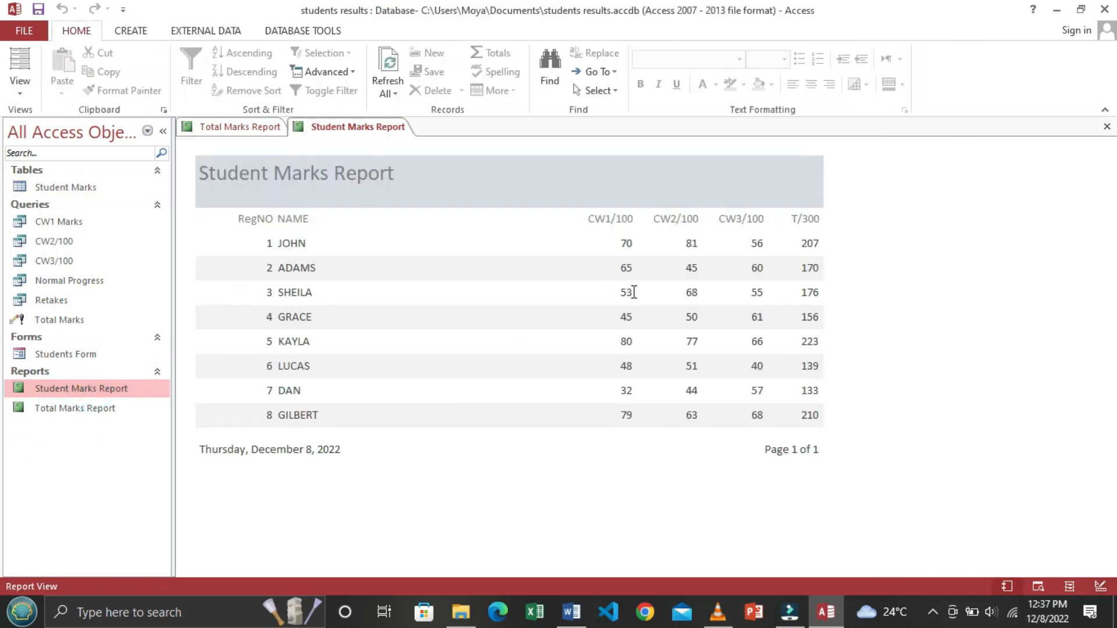
pyautogui.doubleClick(107, 410)
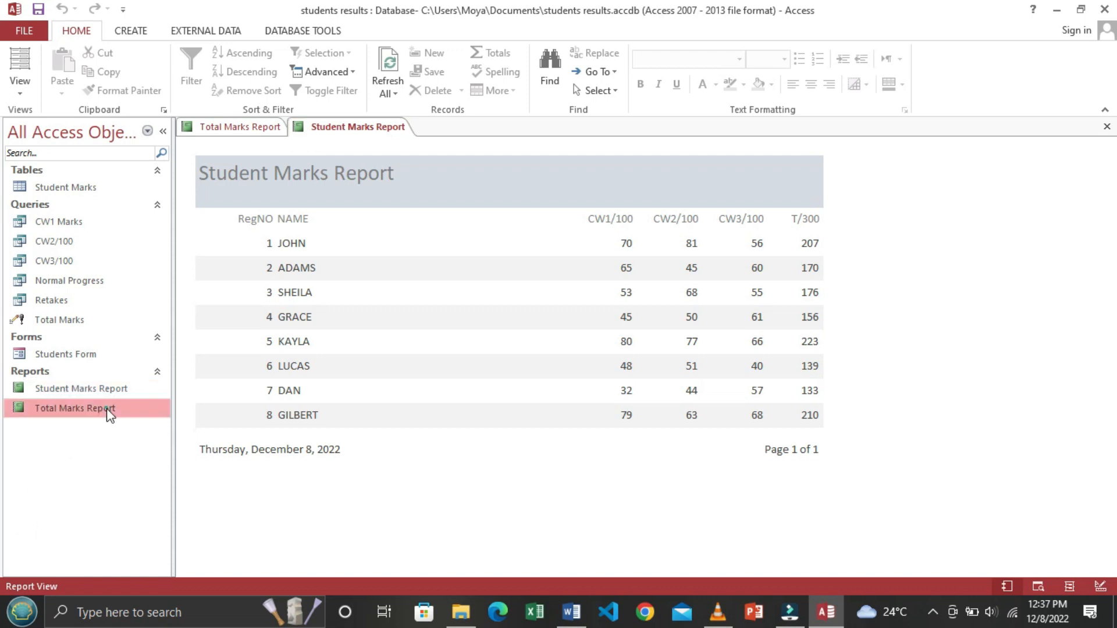
pyautogui.doubleClick(110, 389)
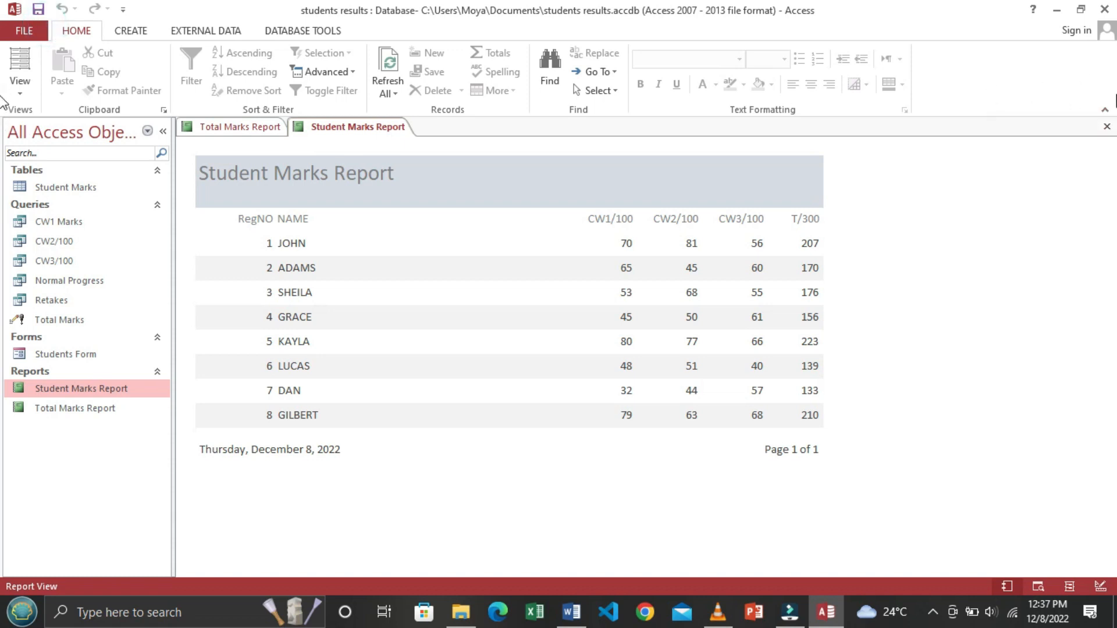
pyautogui.click(1107, 128)
pyautogui.click(1107, 128)
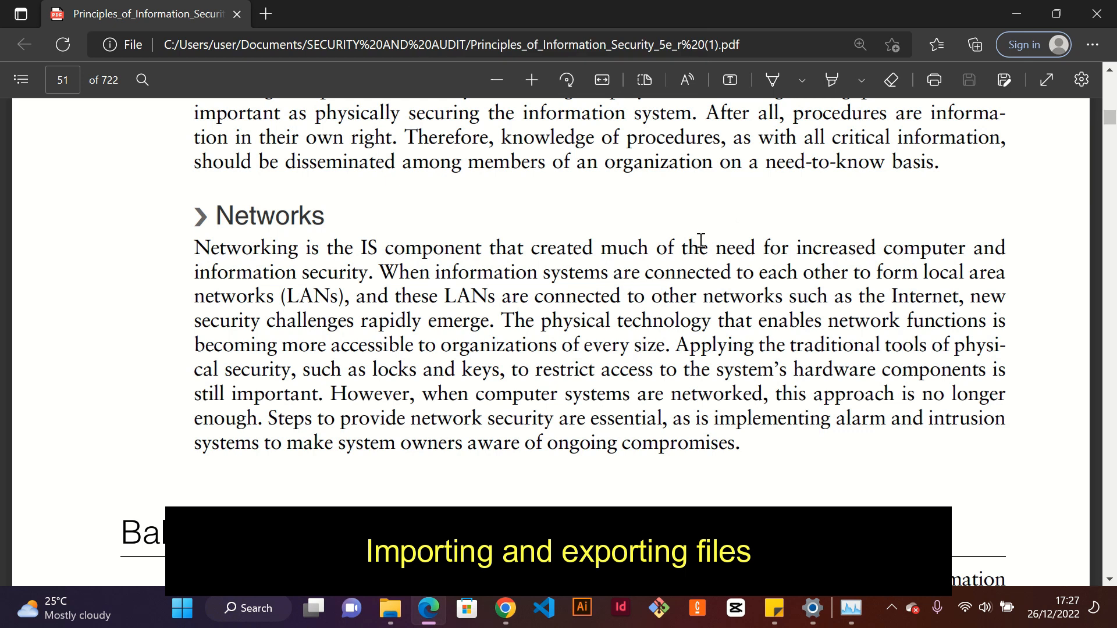
# Step: Switch to the students result database in Access and display its external data import and export commands
pyautogui.hotkey('alt', 'Tab')
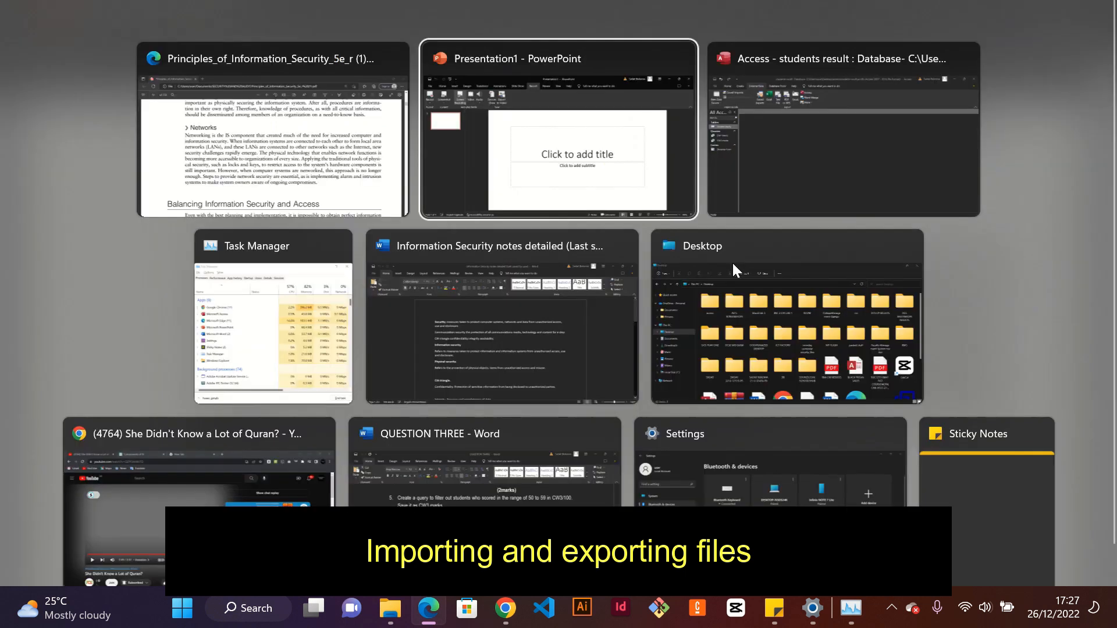
pyautogui.press('Tab')
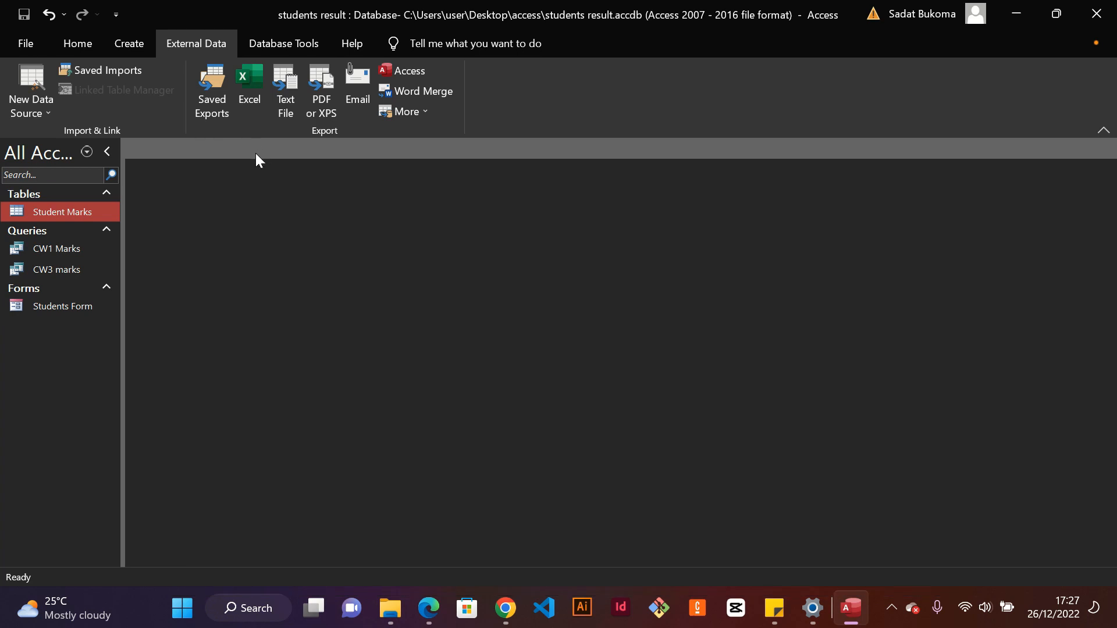
pyautogui.click(67, 44)
pyautogui.click(193, 45)
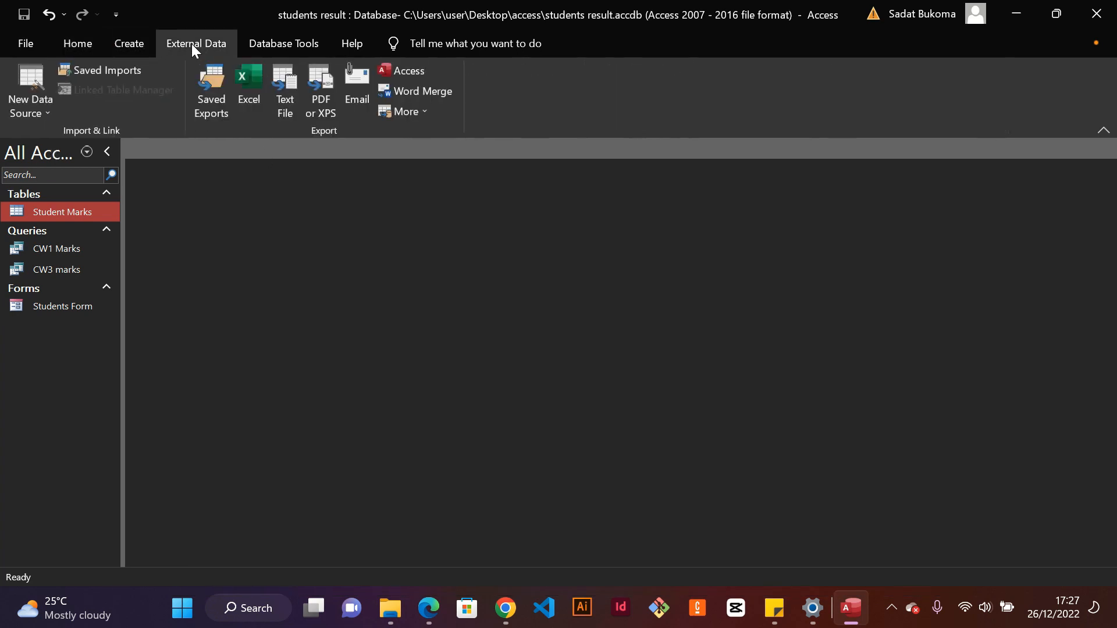
pyautogui.click(64, 45)
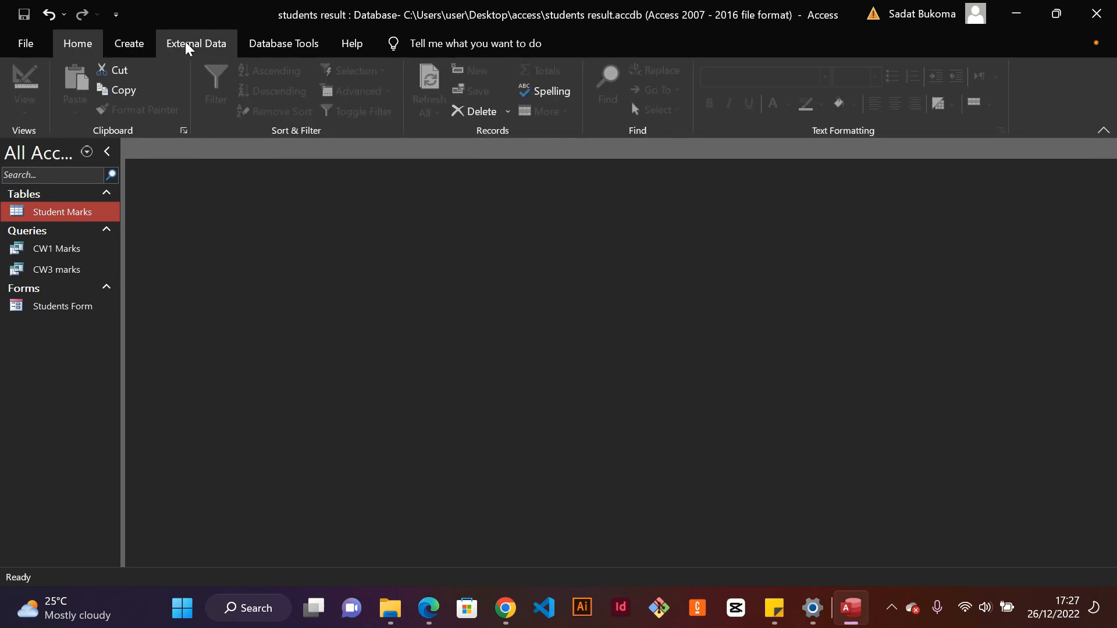
pyautogui.click(211, 47)
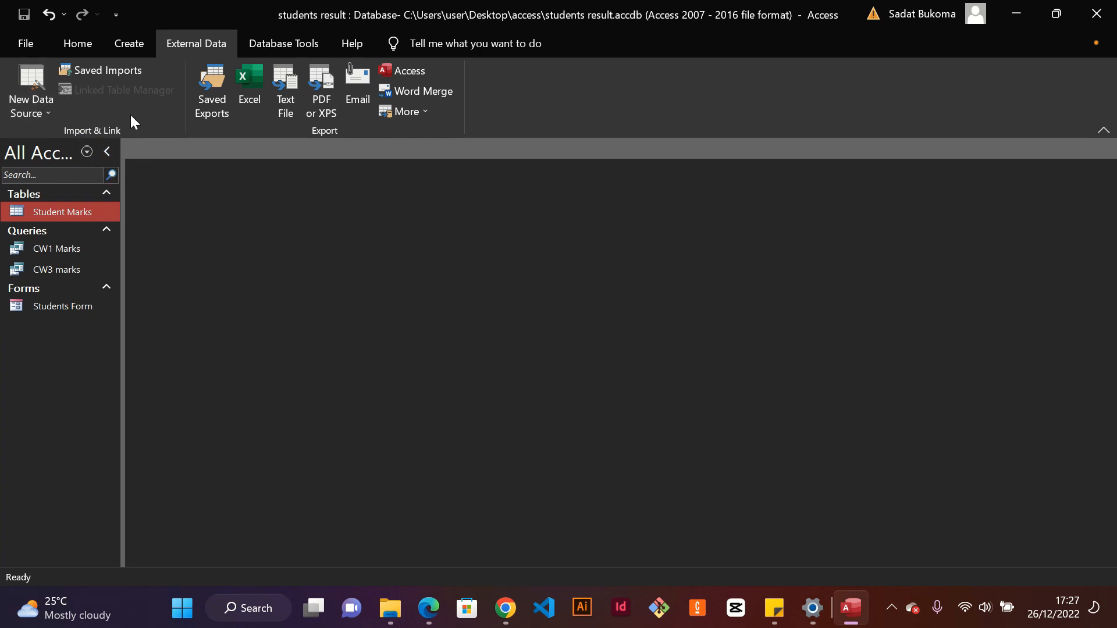
# Step: Start an Excel import into a new table, choosing BOIM FIELD ATTACHMENT PROGRAM 2020-2021 (Responses).xlsx from Downloads as the source
pyautogui.click(51, 116)
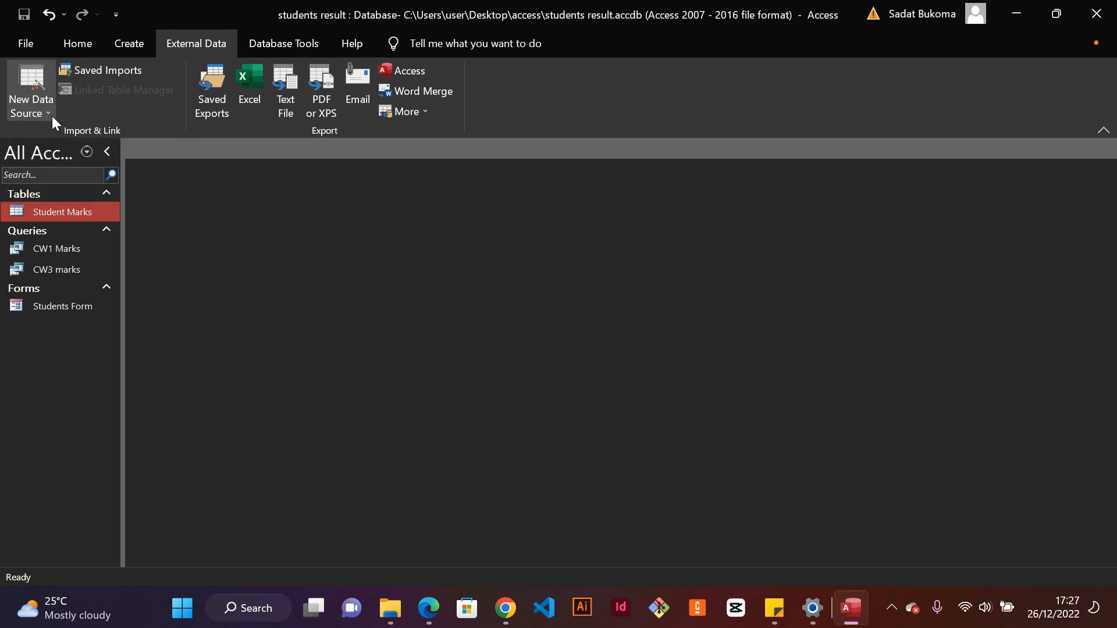
pyautogui.moveTo(100, 145)
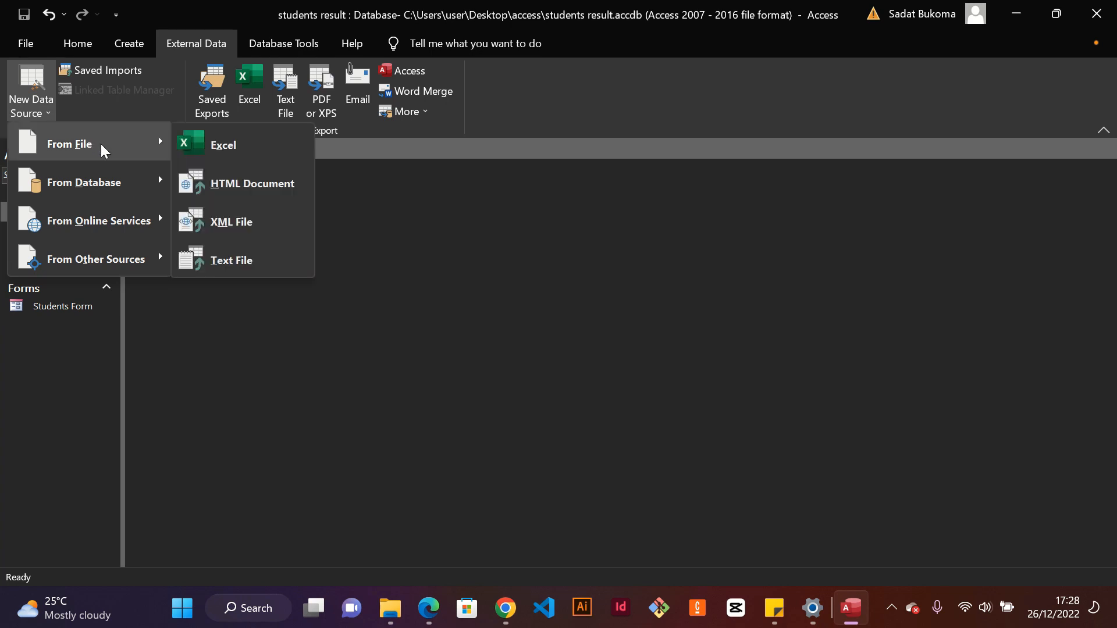
pyautogui.click(235, 146)
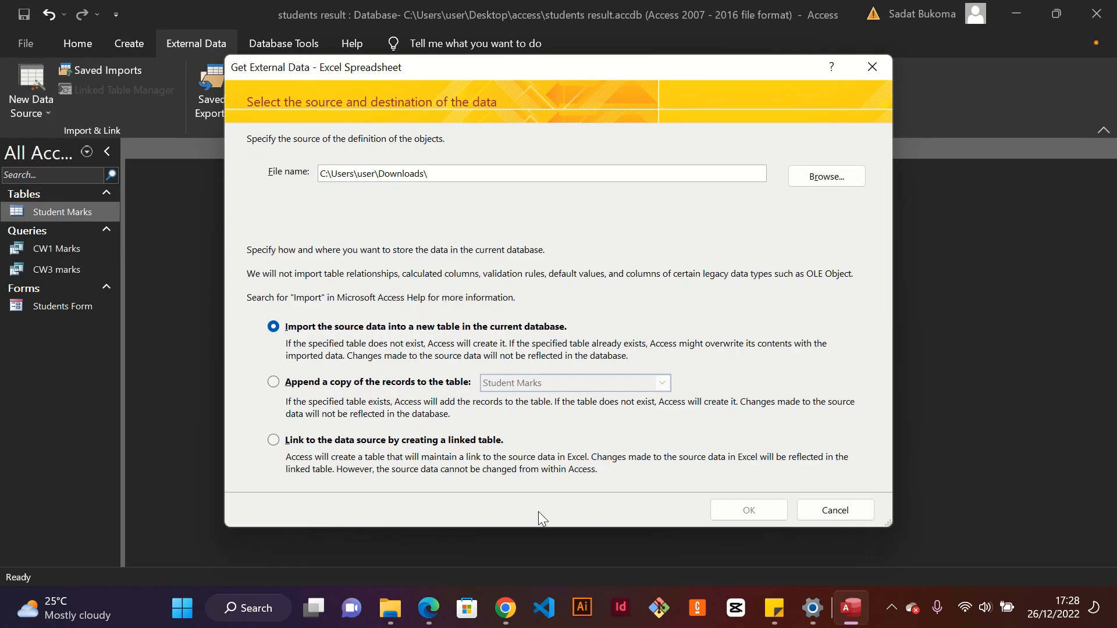
pyautogui.moveTo(538, 75)
pyautogui.mouseDown()
pyautogui.moveTo(532, 157)
pyautogui.moveTo(624, 93)
pyautogui.moveTo(546, 60)
pyautogui.mouseUp()
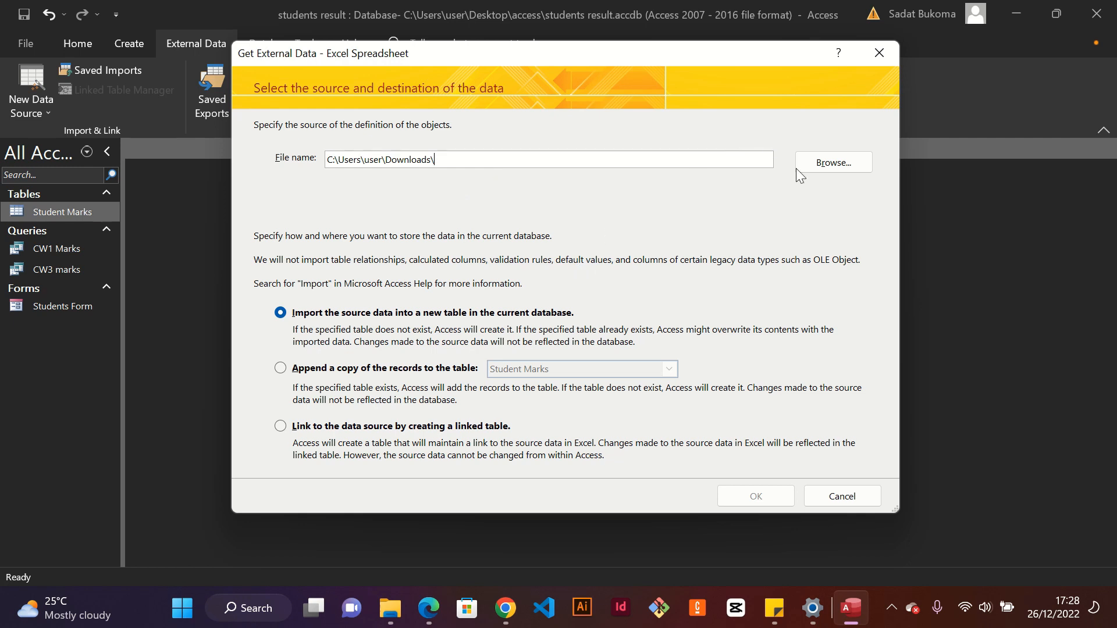
pyautogui.click(835, 167)
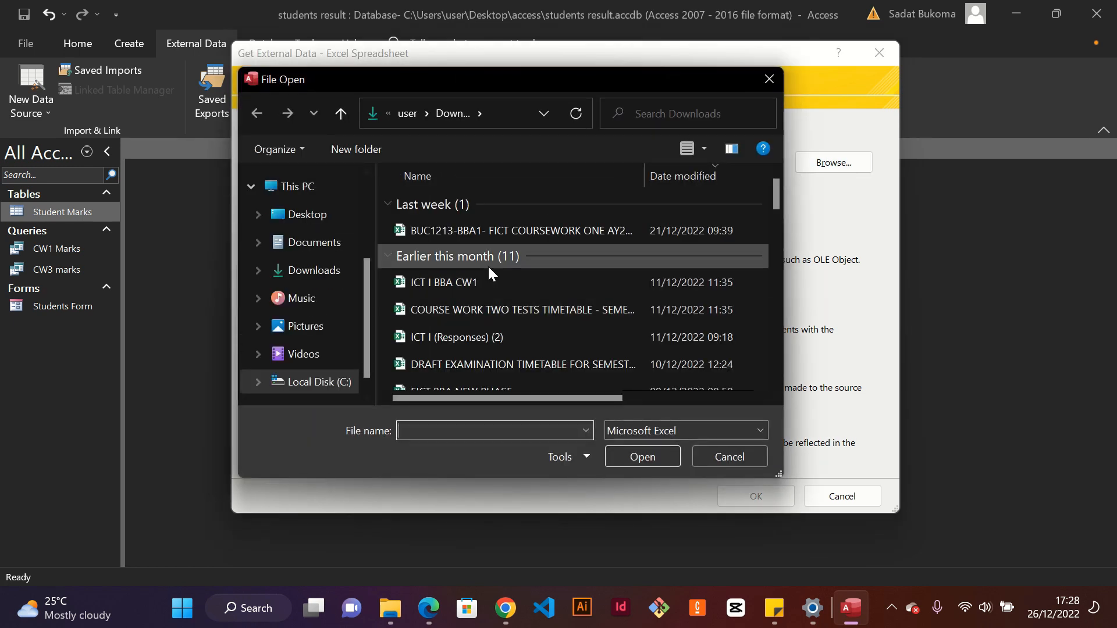
pyautogui.scroll(-5, 536, 297)
pyautogui.scroll(-3, 535, 297)
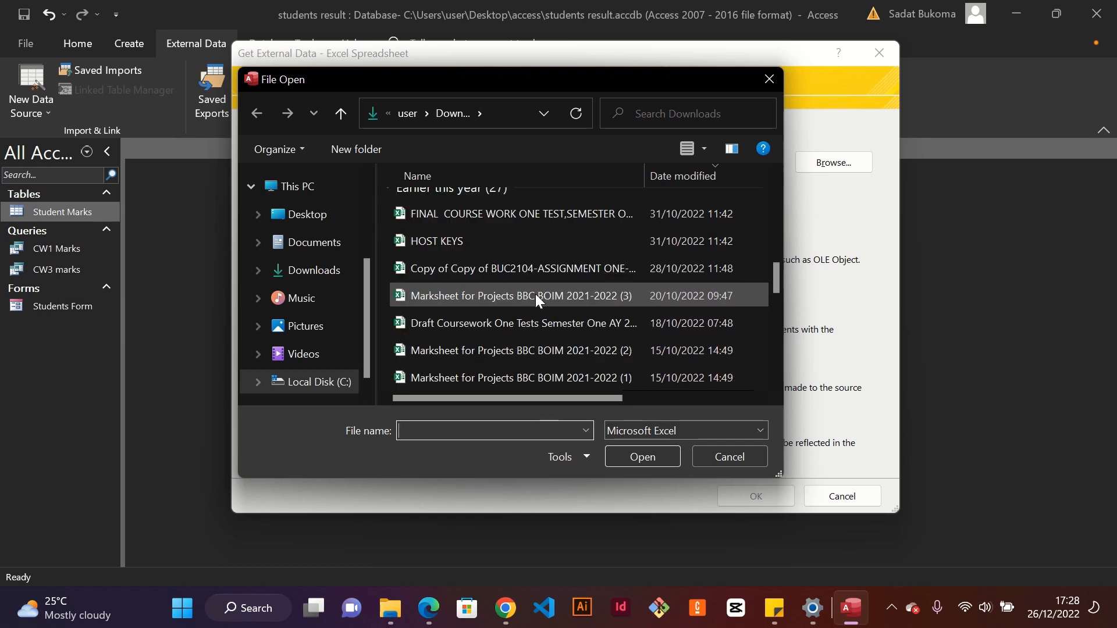
pyautogui.scroll(2, 535, 293)
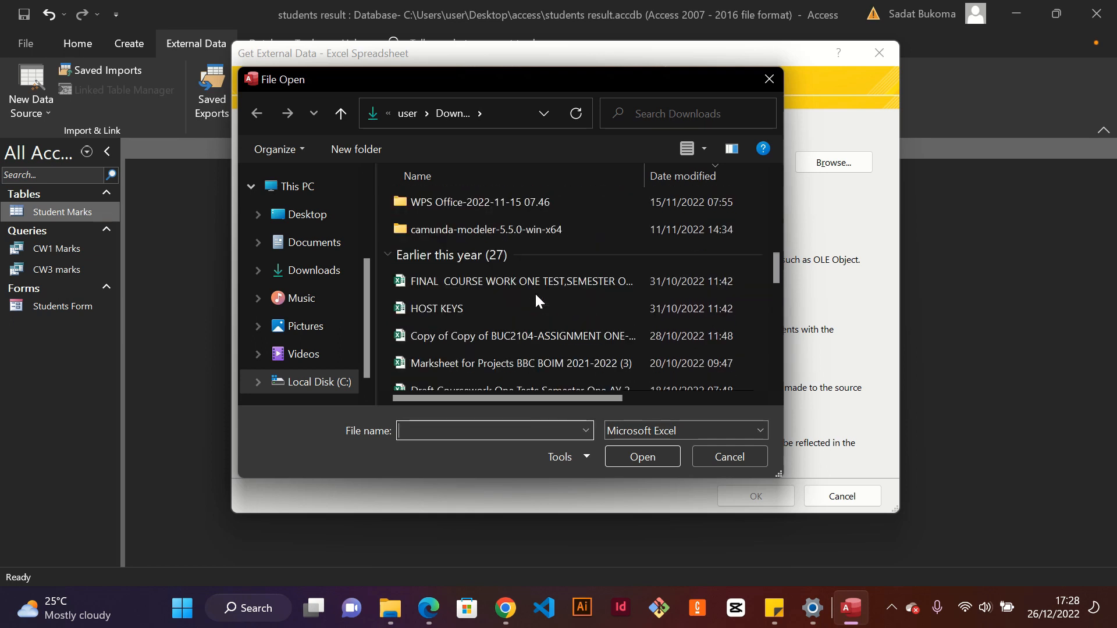
pyautogui.scroll(-3, 536, 291)
pyautogui.scroll(-2, 536, 293)
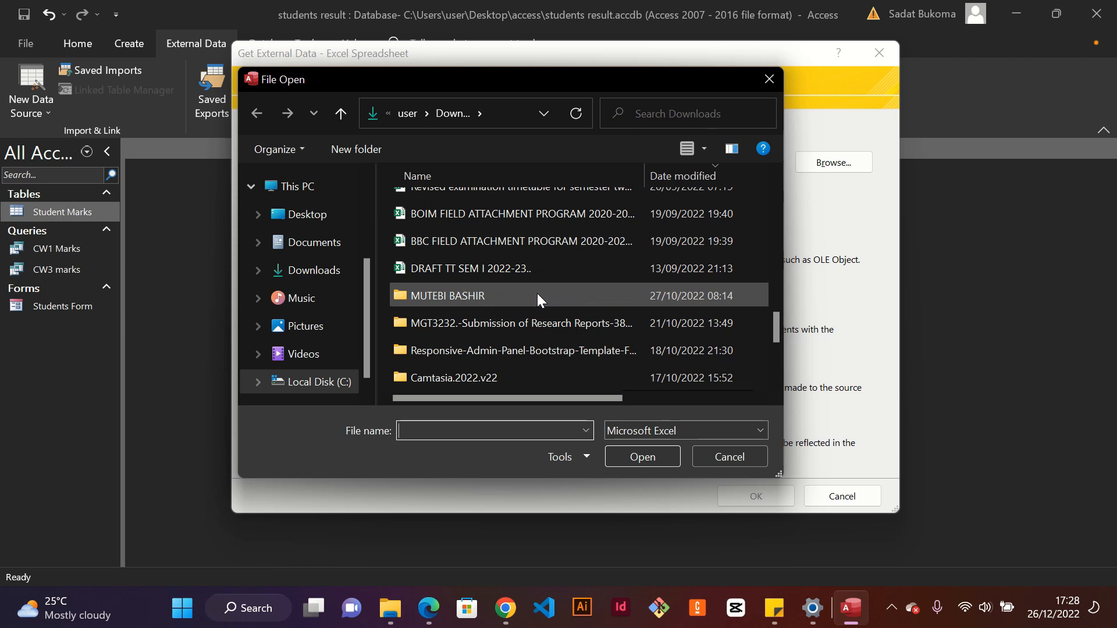
pyautogui.scroll(1, 536, 294)
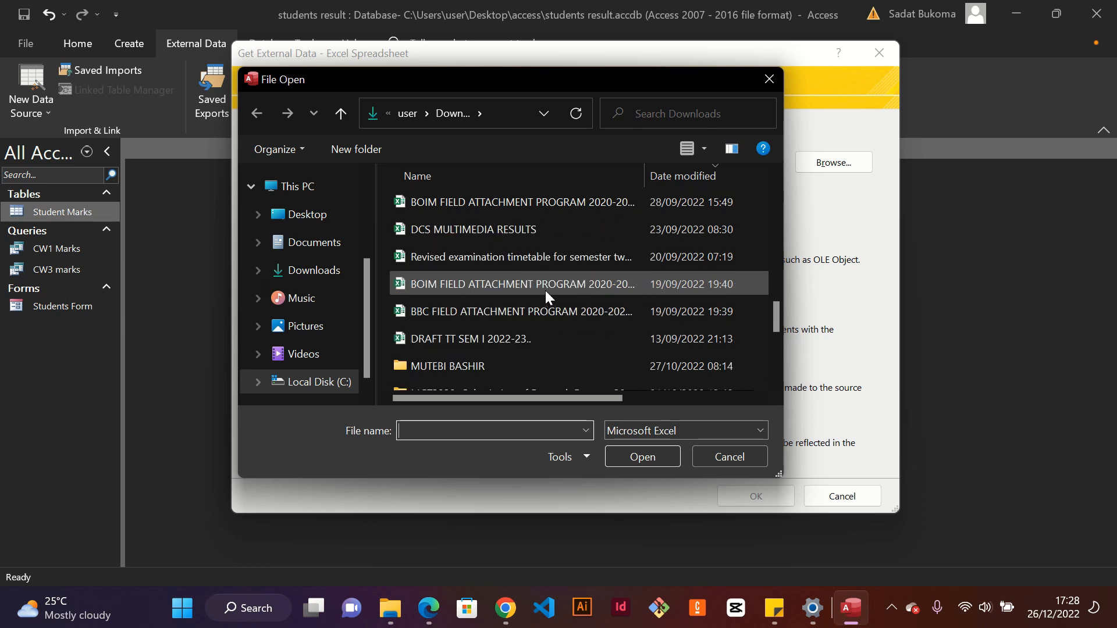
pyautogui.click(559, 288)
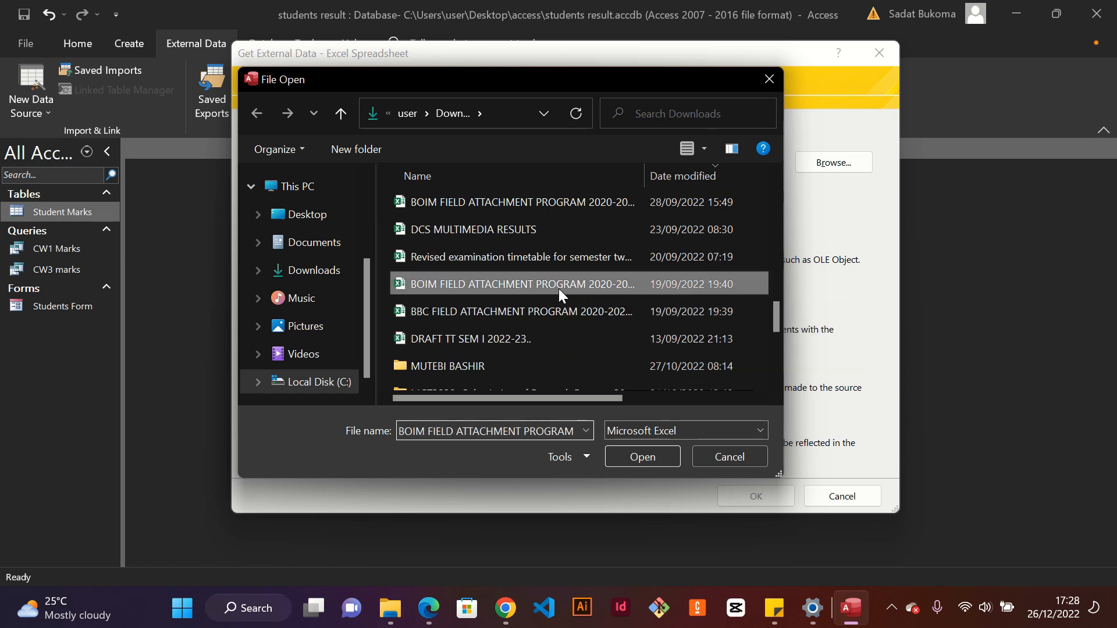
pyautogui.click(637, 455)
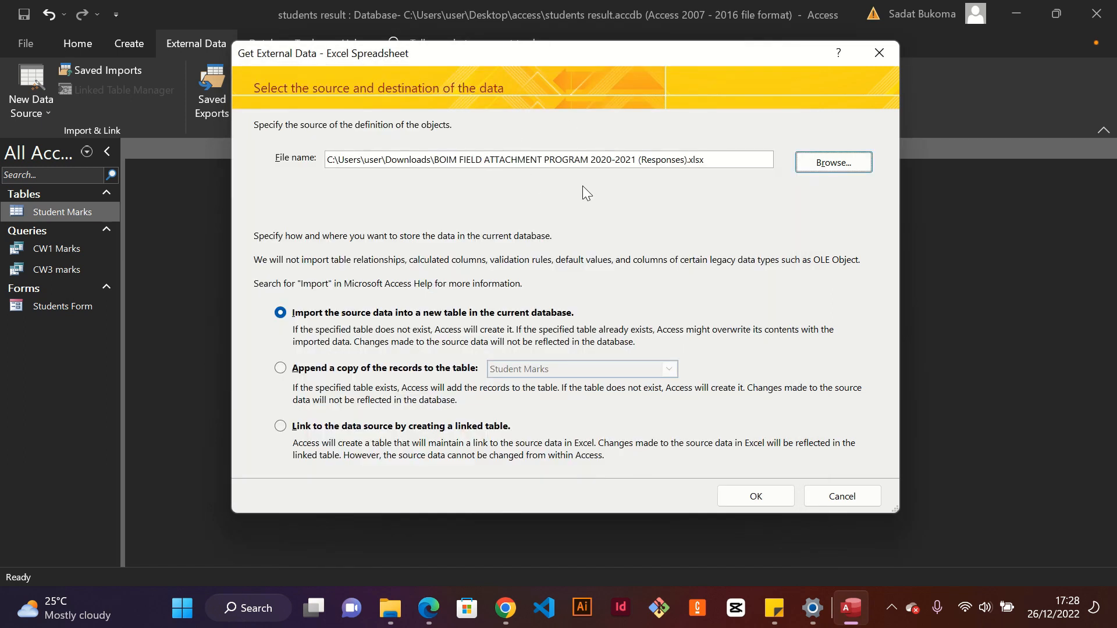
# Step: Import the spreadsheet as table Form Responses 1 without treating the first row as column headings or saving the import steps
pyautogui.click(740, 492)
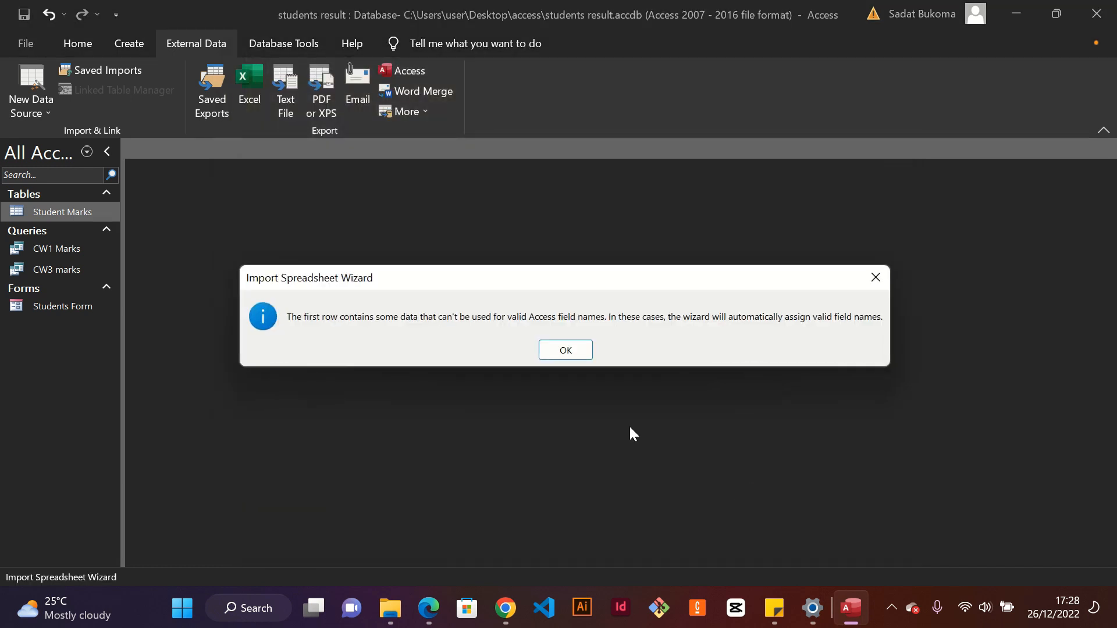
pyautogui.click(561, 357)
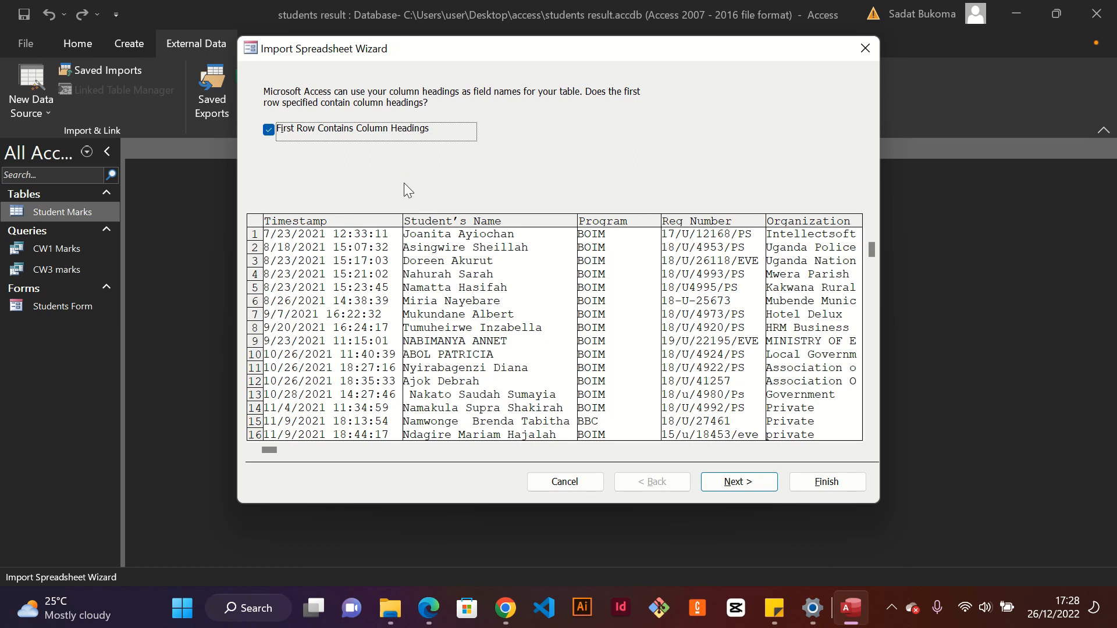
pyautogui.click(269, 129)
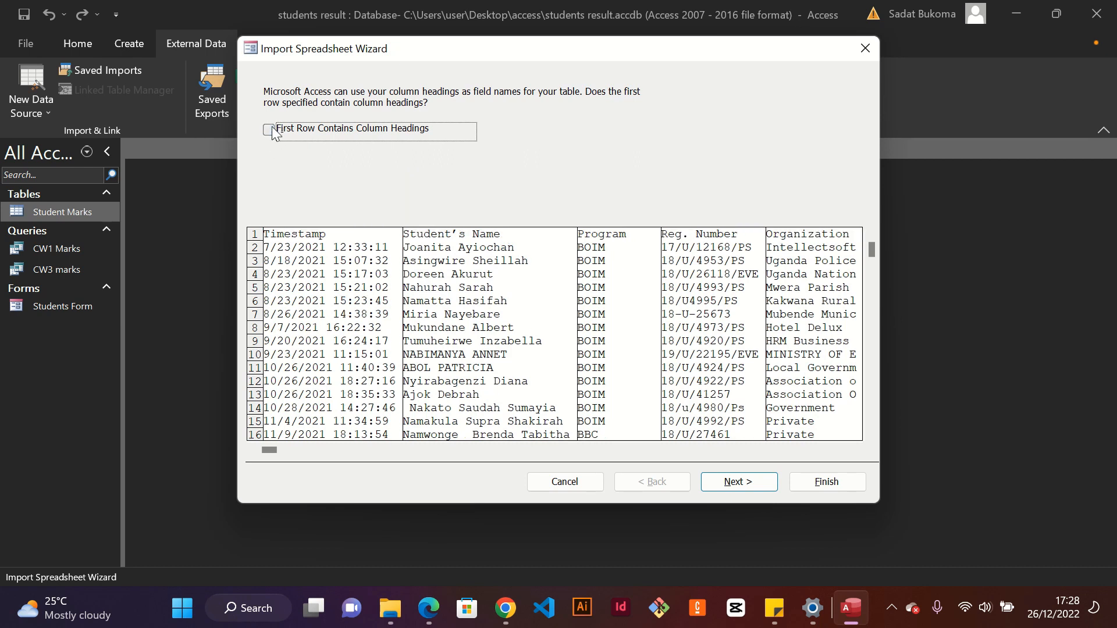
pyautogui.click(748, 480)
pyautogui.click(747, 481)
pyautogui.click(746, 479)
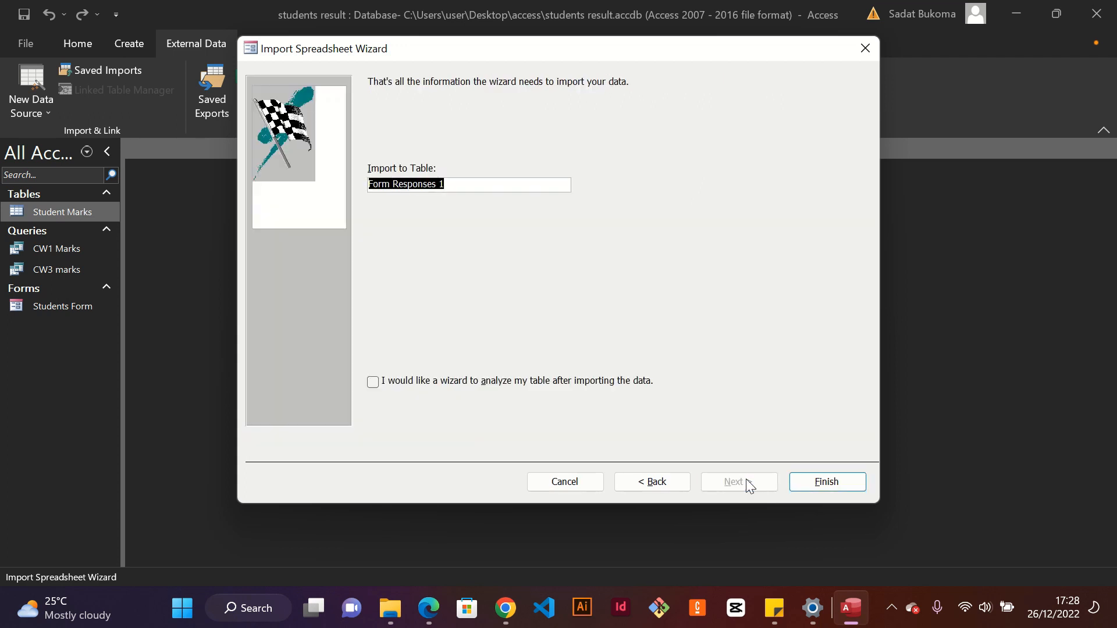
pyautogui.click(818, 488)
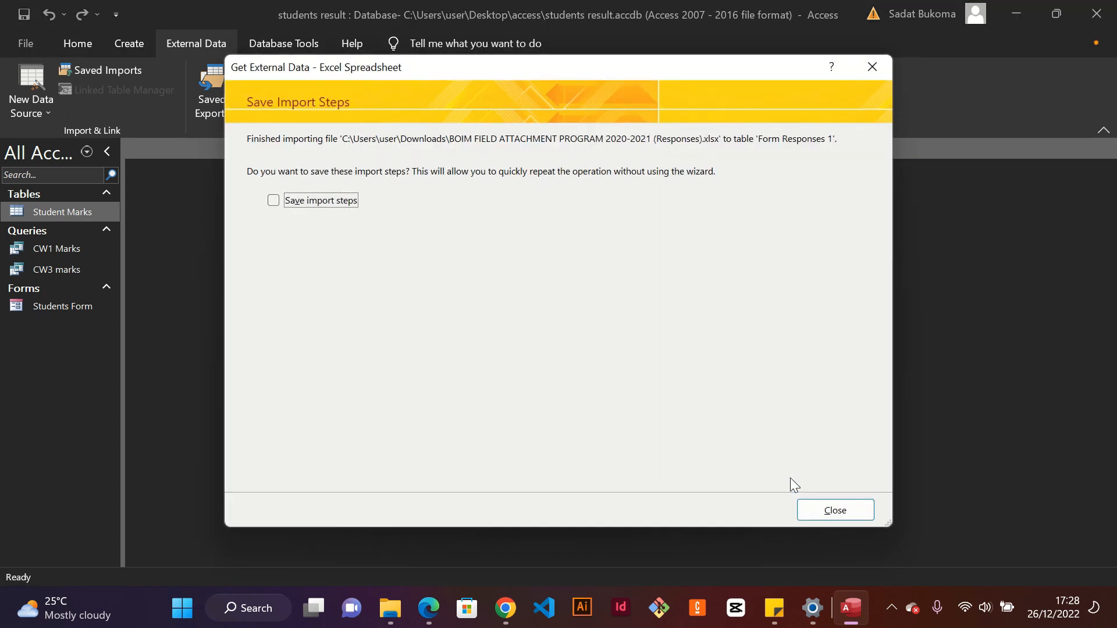
pyautogui.click(841, 510)
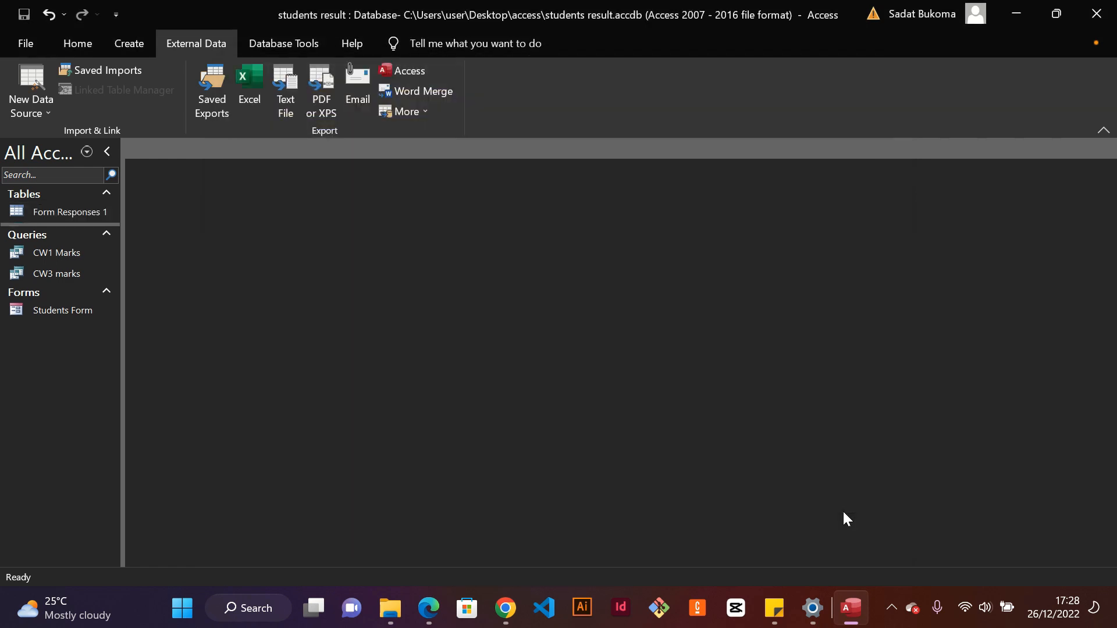
# Step: Open the imported Form Responses 1 table and look through its records
pyautogui.doubleClick(71, 211)
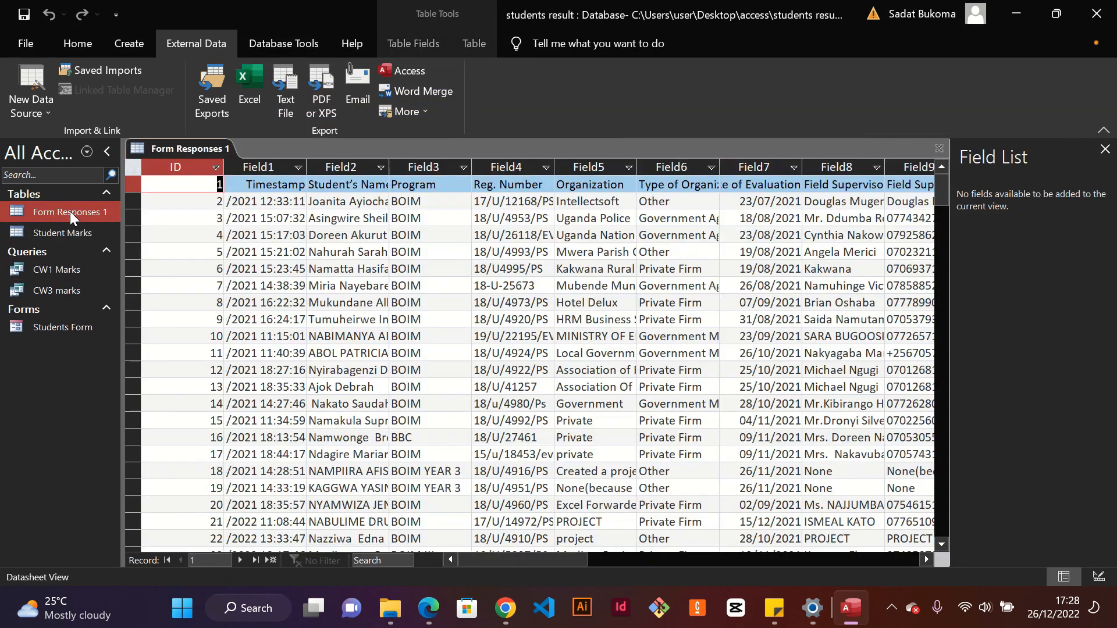
pyautogui.scroll(-6, 716, 410)
pyautogui.scroll(6, 715, 410)
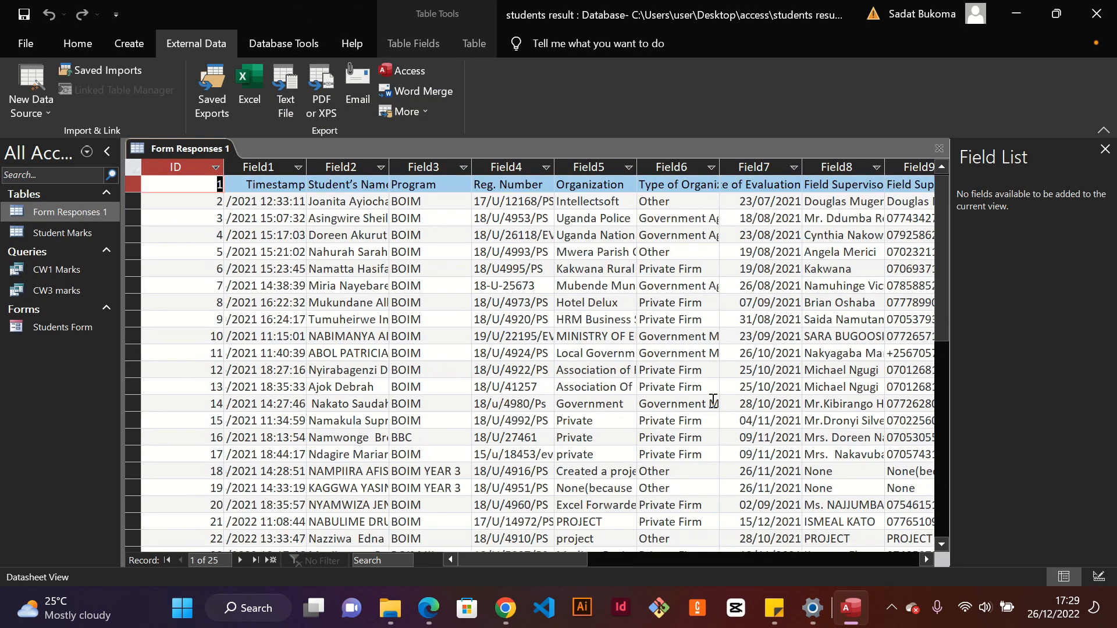
pyautogui.moveTo(521, 562); pyautogui.dragTo(500, 520)
pyautogui.scroll(-5, 525, 339)
pyautogui.scroll(5, 525, 339)
# Step: Review the Form Responses 1 table's fields and data types in Design View, and close the table
pyautogui.rightClick(76, 208)
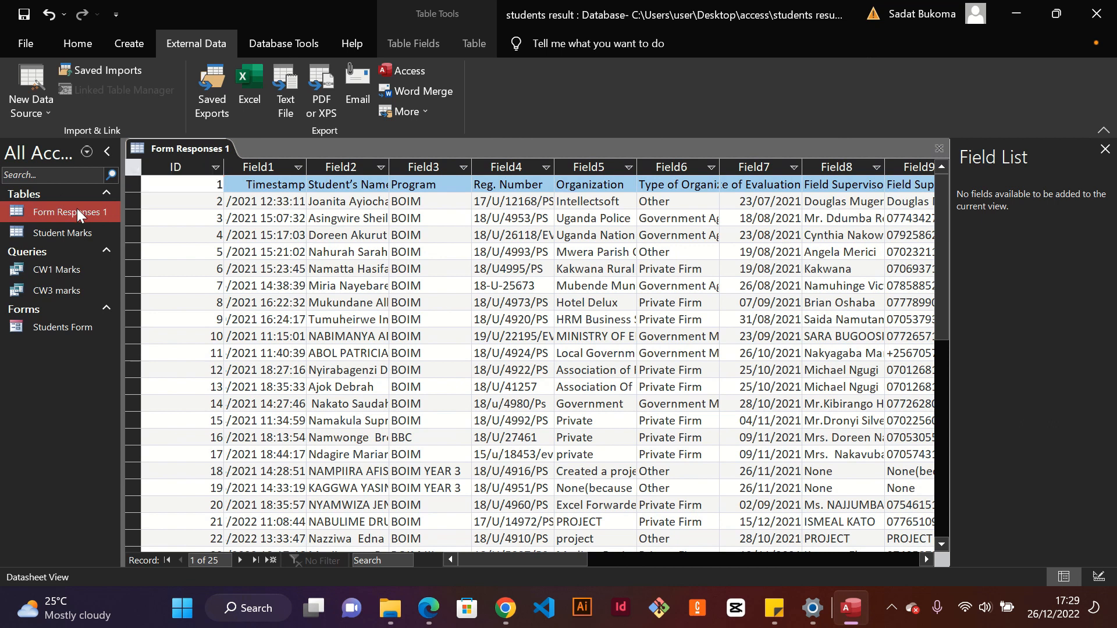
pyautogui.click(136, 250)
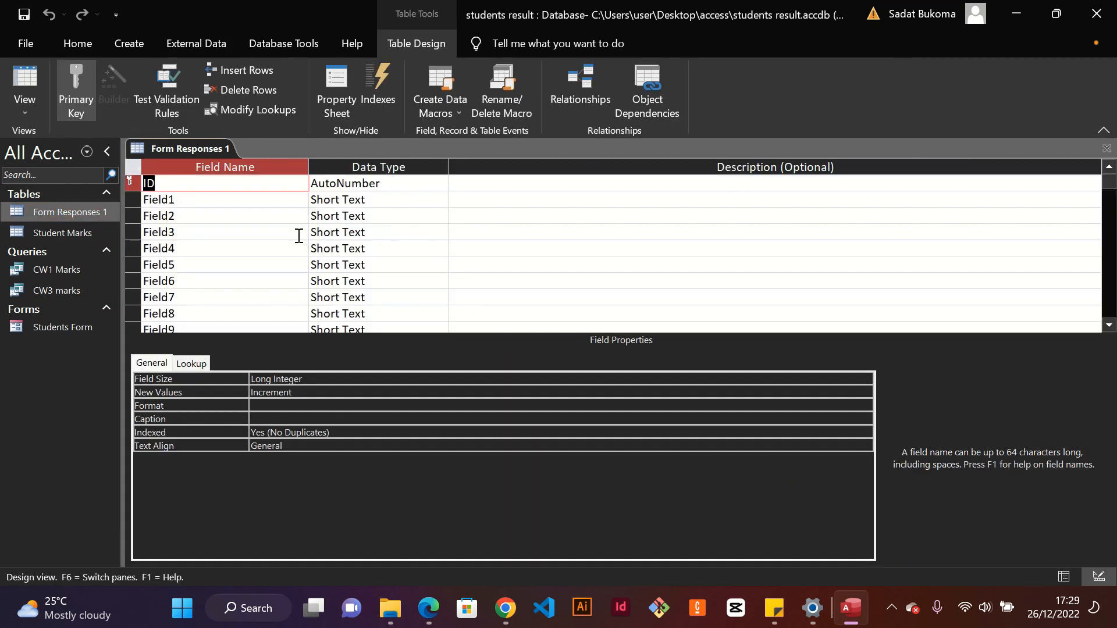
pyautogui.scroll(-5, 413, 300)
pyautogui.scroll(5, 410, 295)
pyautogui.scroll(-5, 410, 293)
pyautogui.scroll(4, 411, 291)
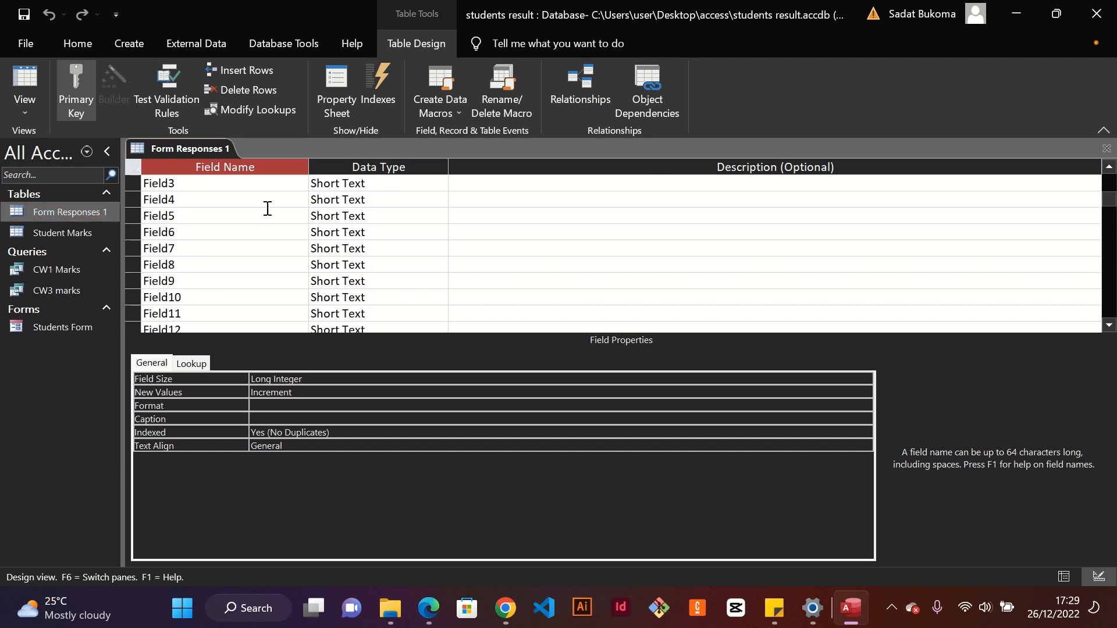
pyautogui.click(102, 208)
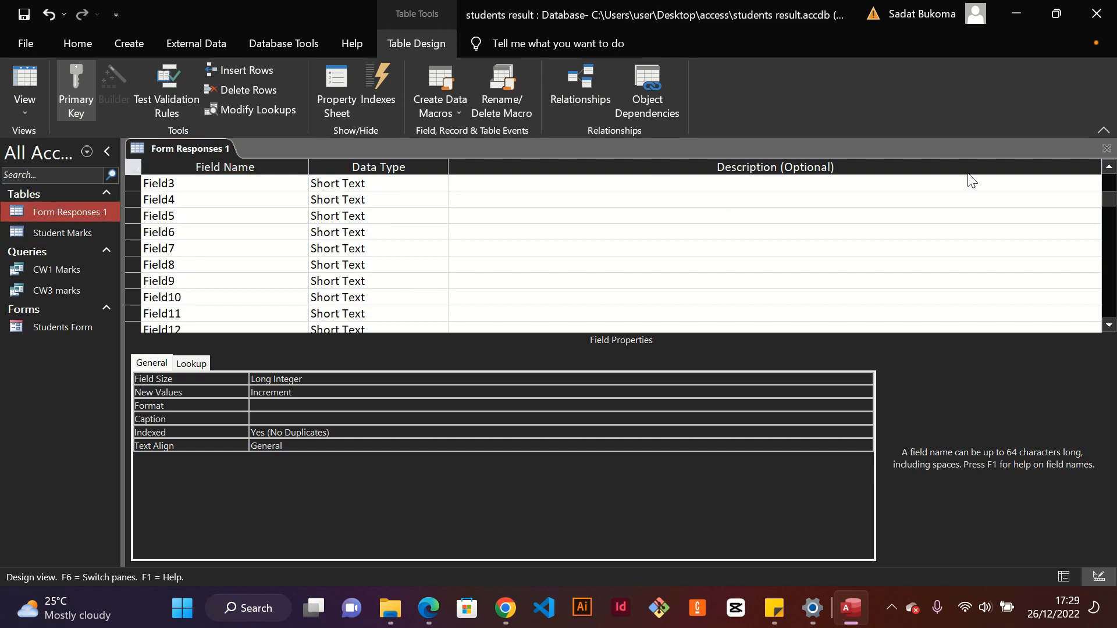
pyautogui.click(1107, 149)
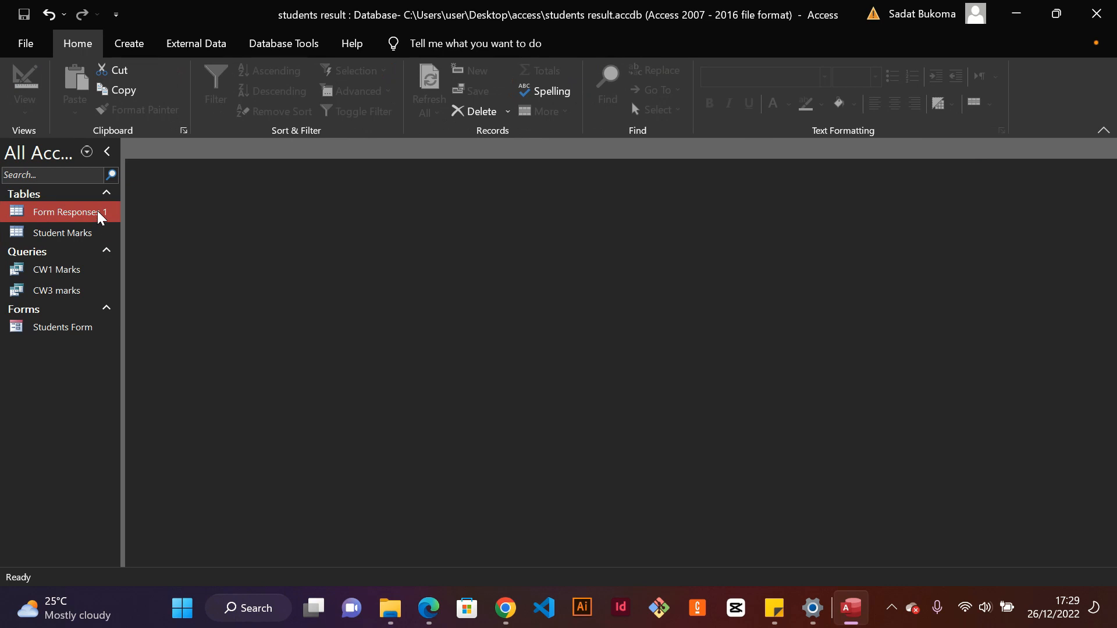
# Step: Delete the imported Form Responses 1 table from the database
pyautogui.rightClick(99, 217)
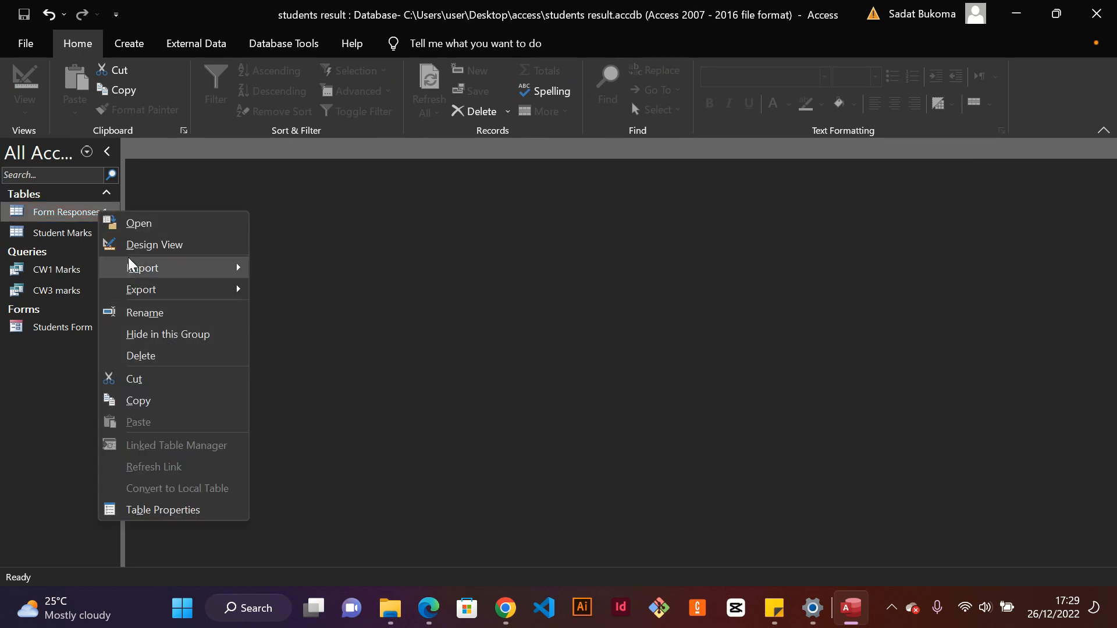
pyautogui.click(167, 356)
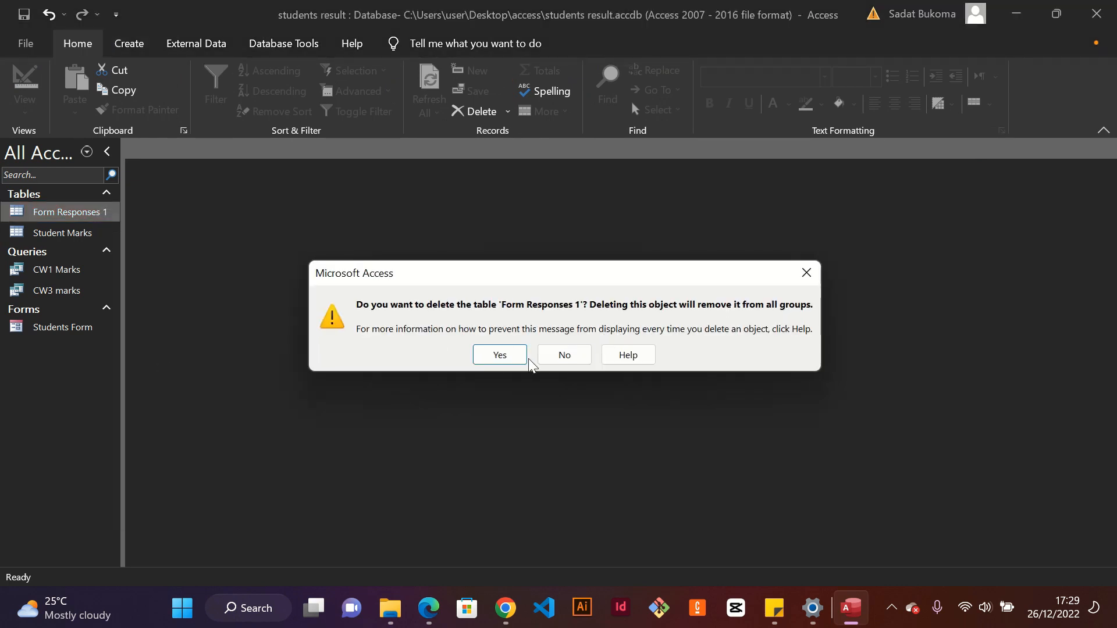
pyautogui.click(502, 353)
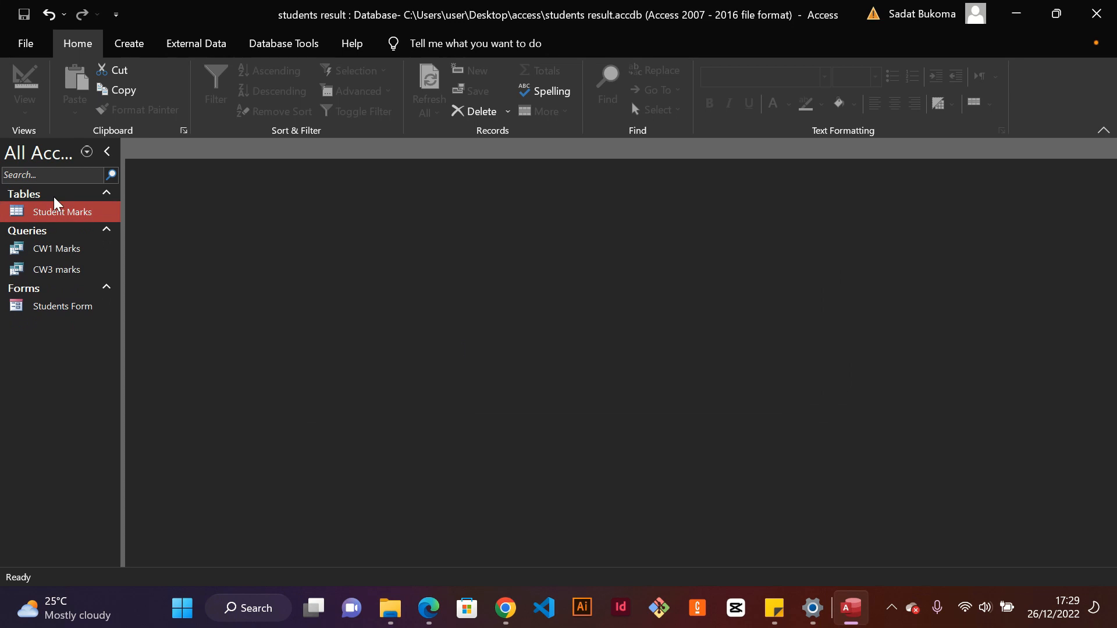
# Step: Return to the external data commands and open the CW1 Marks query and the Students Form
pyautogui.click(118, 43)
pyautogui.click(211, 43)
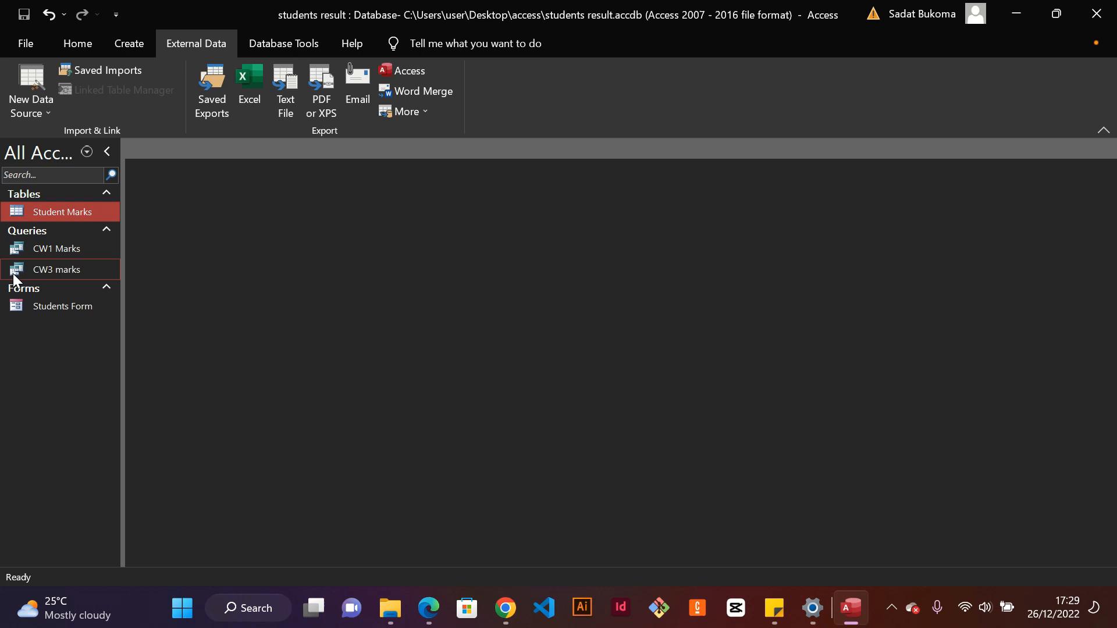
pyautogui.click(57, 251)
pyautogui.doubleClick(57, 251)
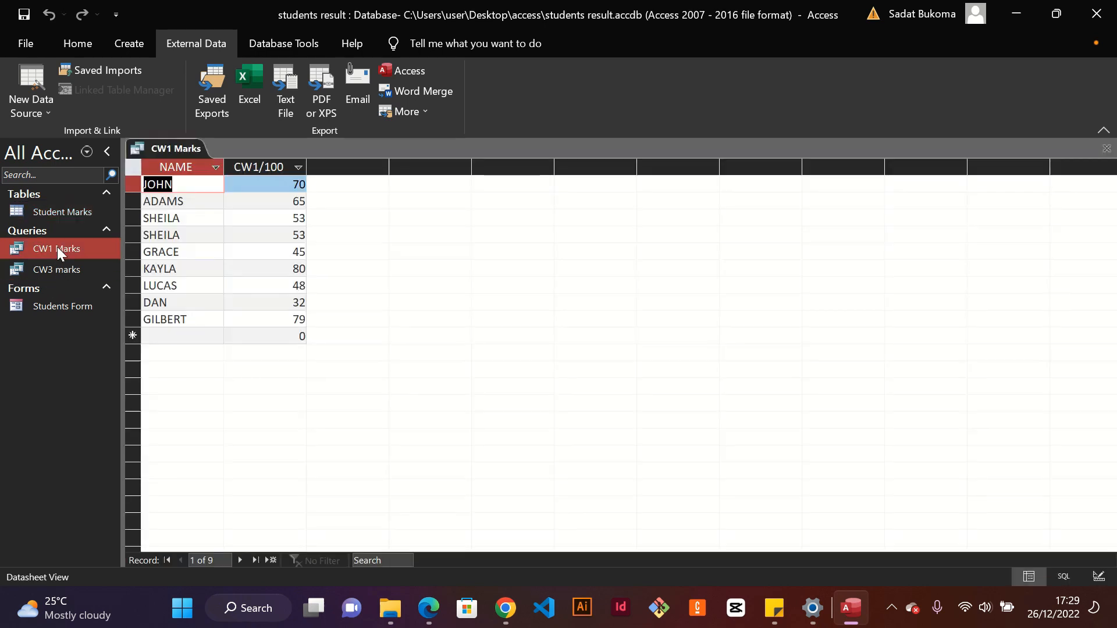
pyautogui.doubleClick(69, 308)
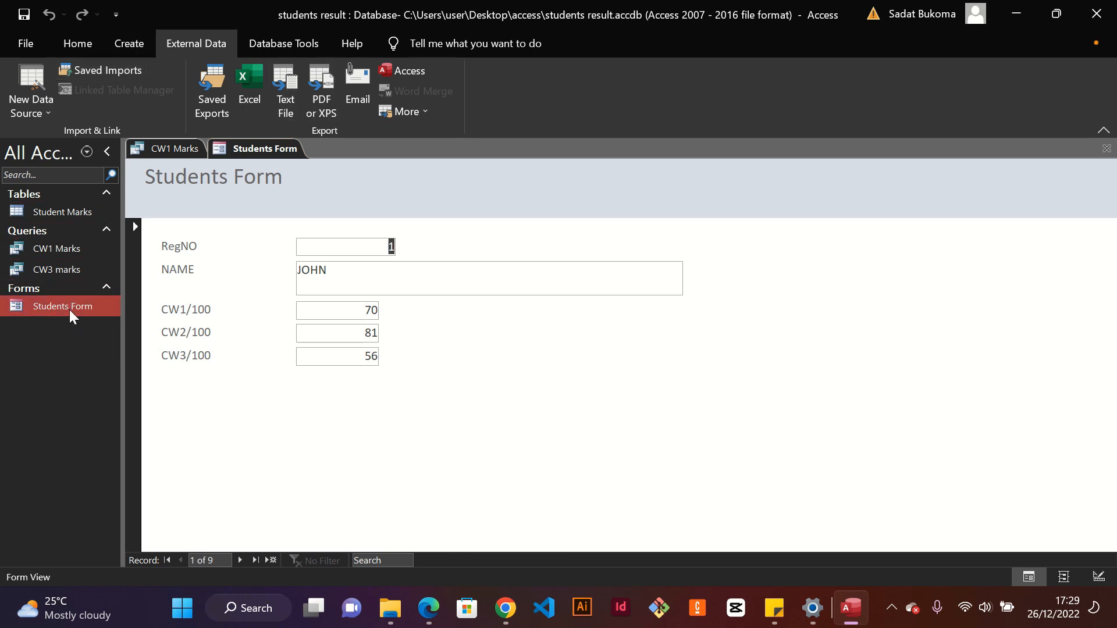
# Step: Open the Student Marks table, publish it as a minimum-size PDF named Student Marks in Downloads, and return to Access without saving the export steps
pyautogui.click(77, 212)
pyautogui.doubleClick(77, 212)
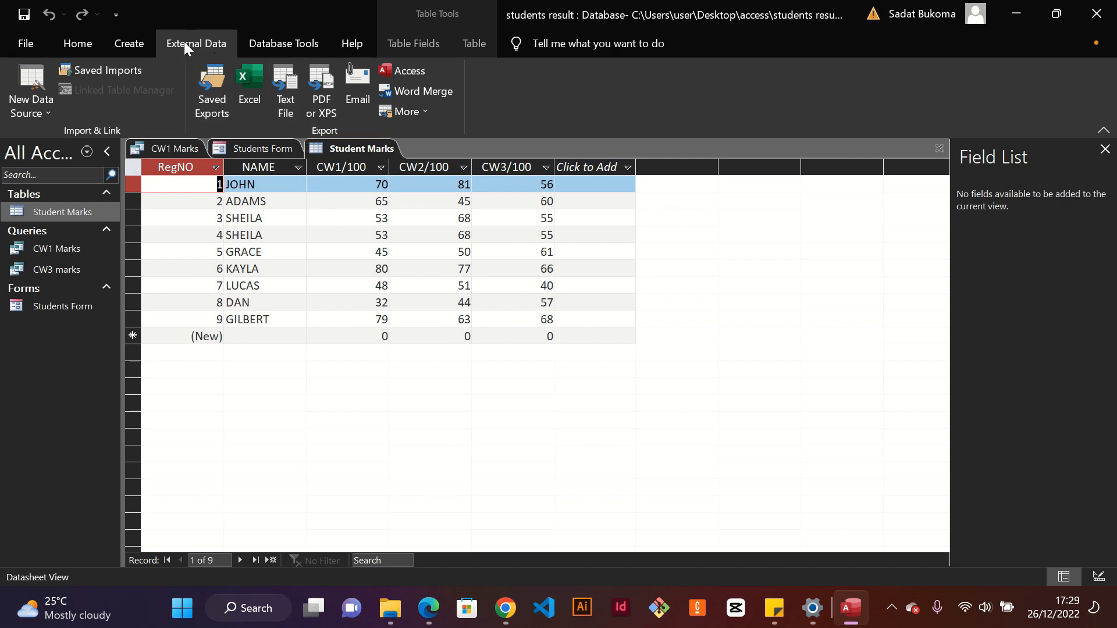
pyautogui.click(324, 83)
pyautogui.moveTo(302, 17); pyautogui.dragTo(943, 109)
pyautogui.moveTo(886, 75); pyautogui.dragTo(640, 61)
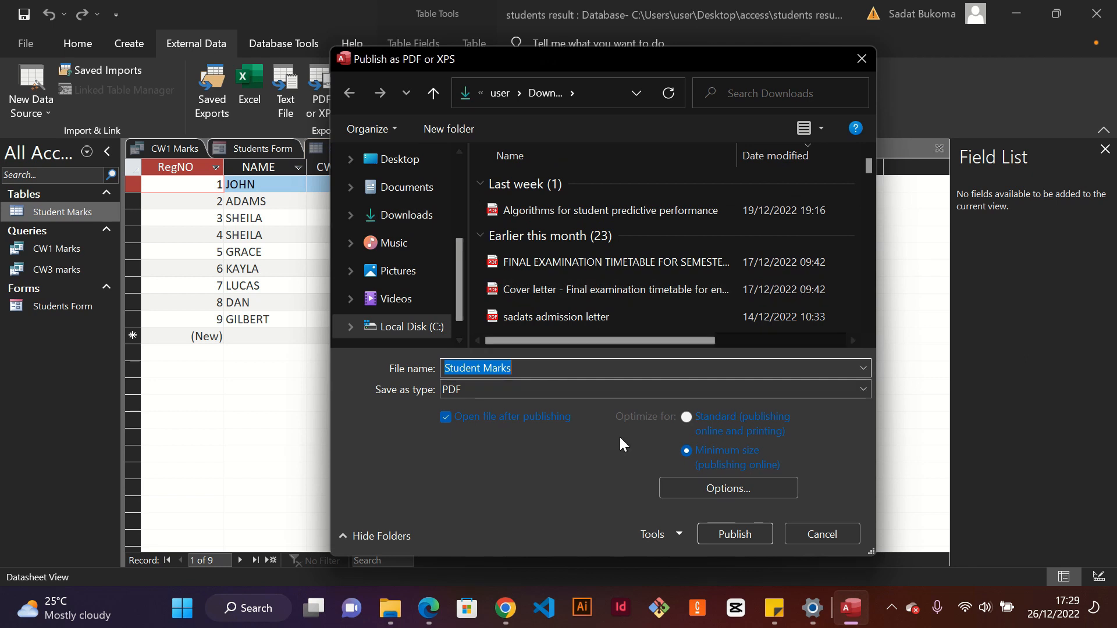
pyautogui.click(731, 538)
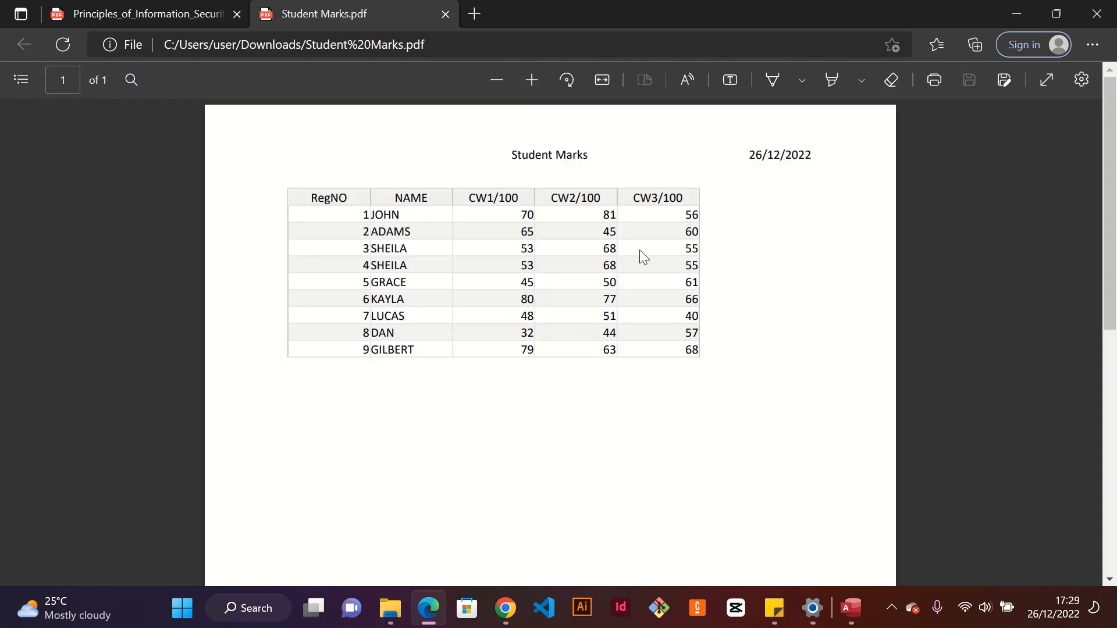
pyautogui.click(850, 608)
pyautogui.click(820, 511)
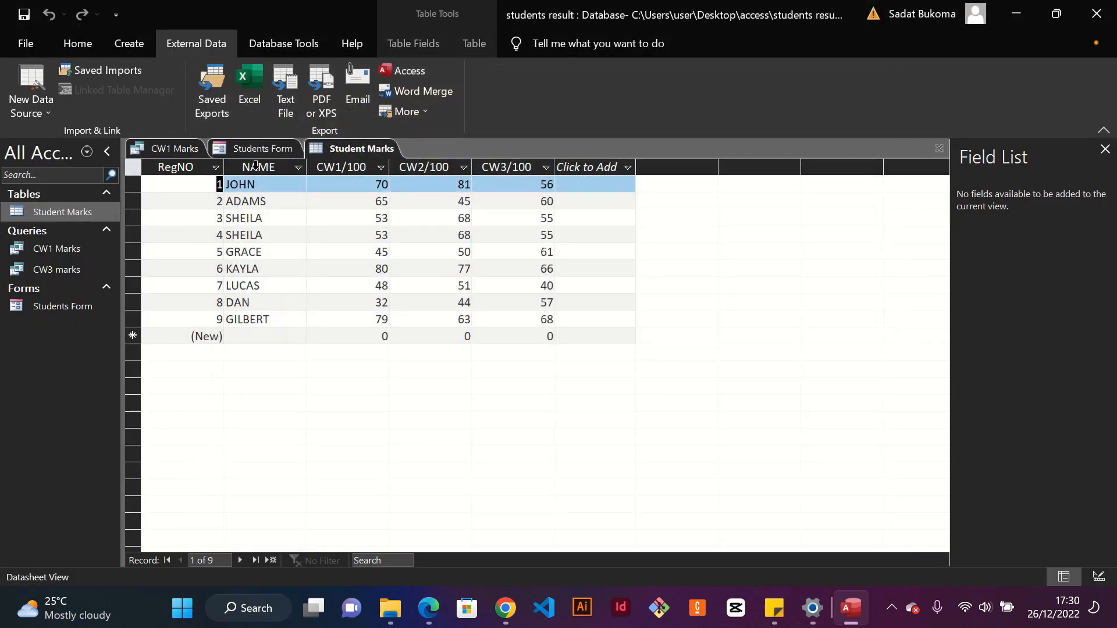
# Step: Export the Student Marks table to Downloads as the Excel workbook Student Marks.xlsx, without saving the export steps
pyautogui.click(253, 80)
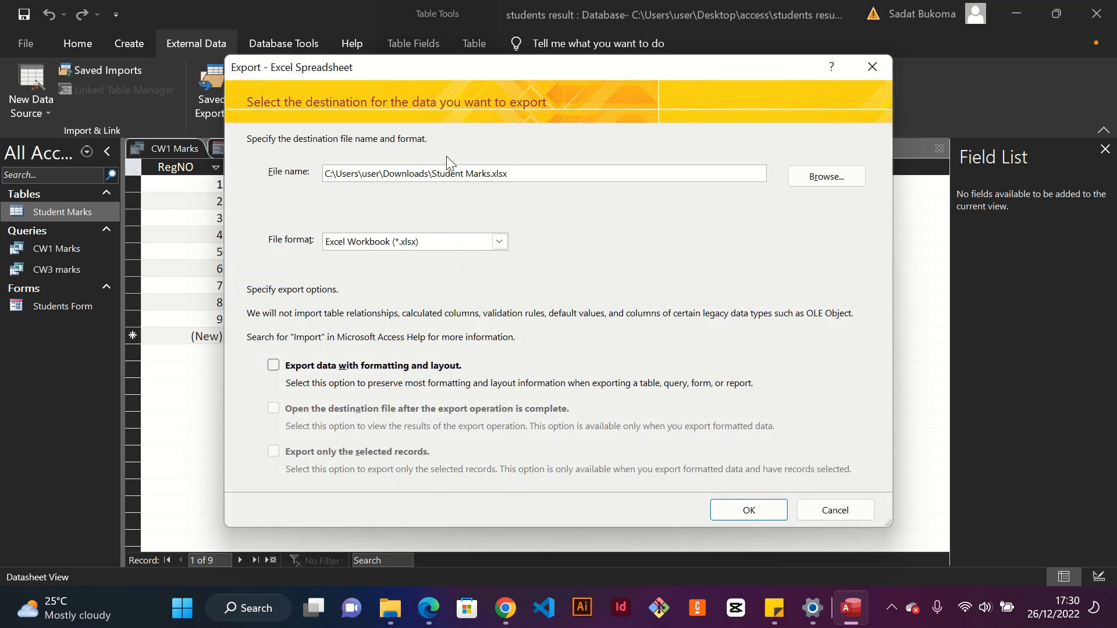
pyautogui.click(765, 509)
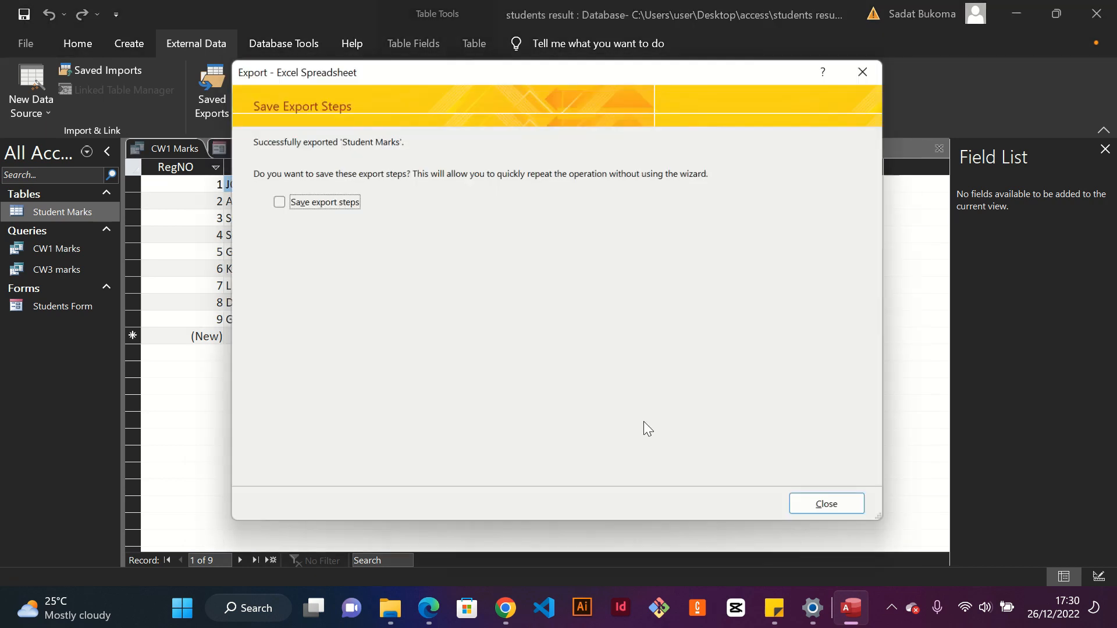
pyautogui.click(833, 510)
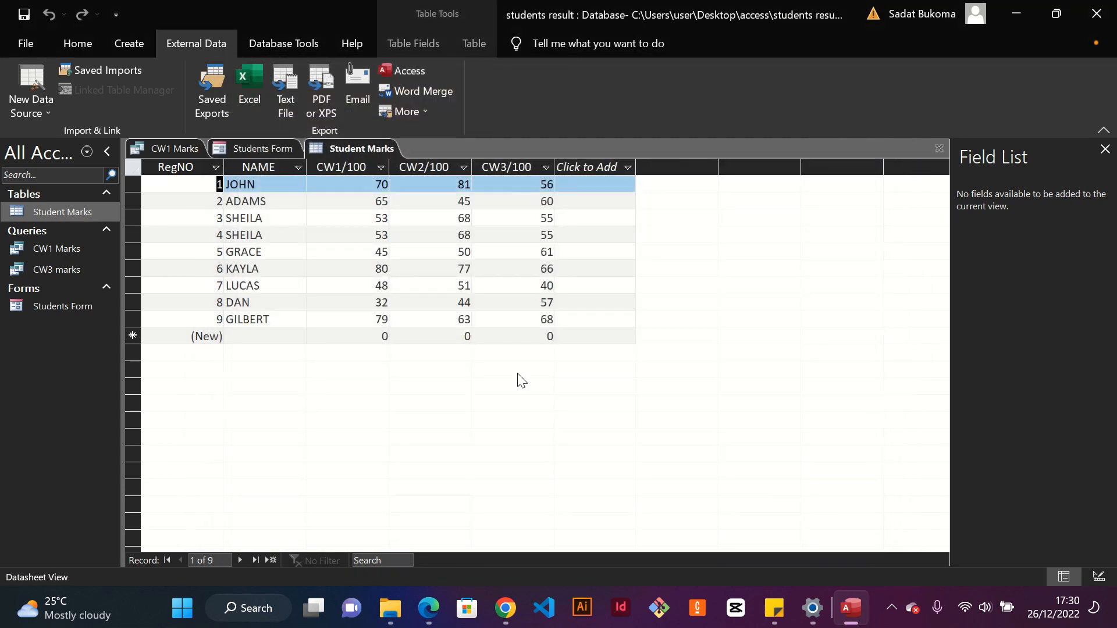
# Step: Switch to File Explorer and look through the Desktop and Documents folders for the exported Student Marks workbook
pyautogui.click(390, 608)
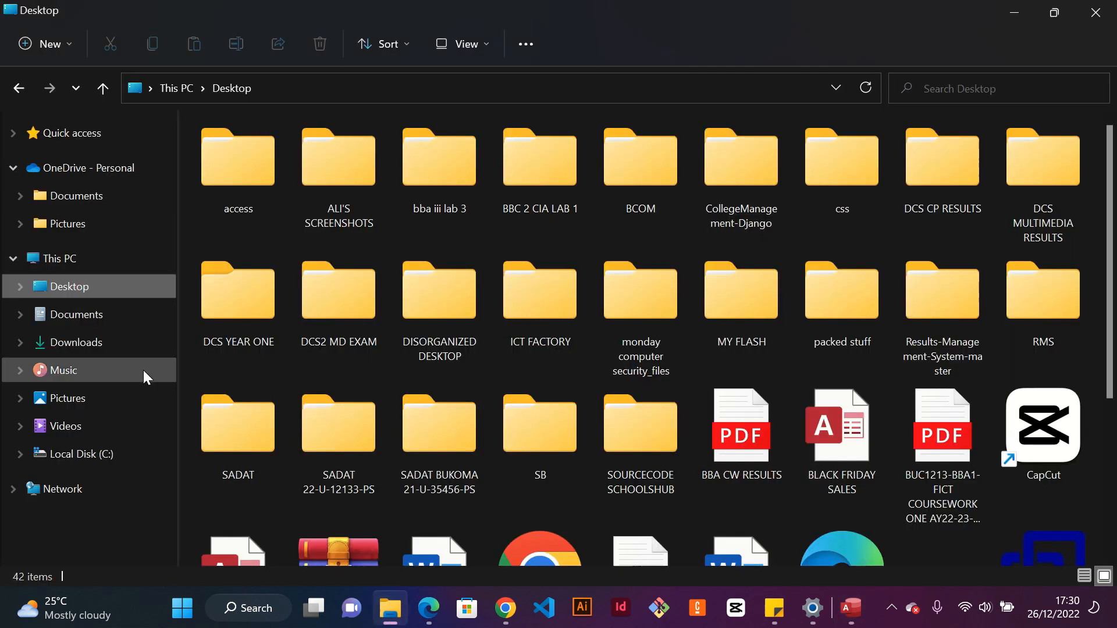
pyautogui.scroll(-4, 1108, 349)
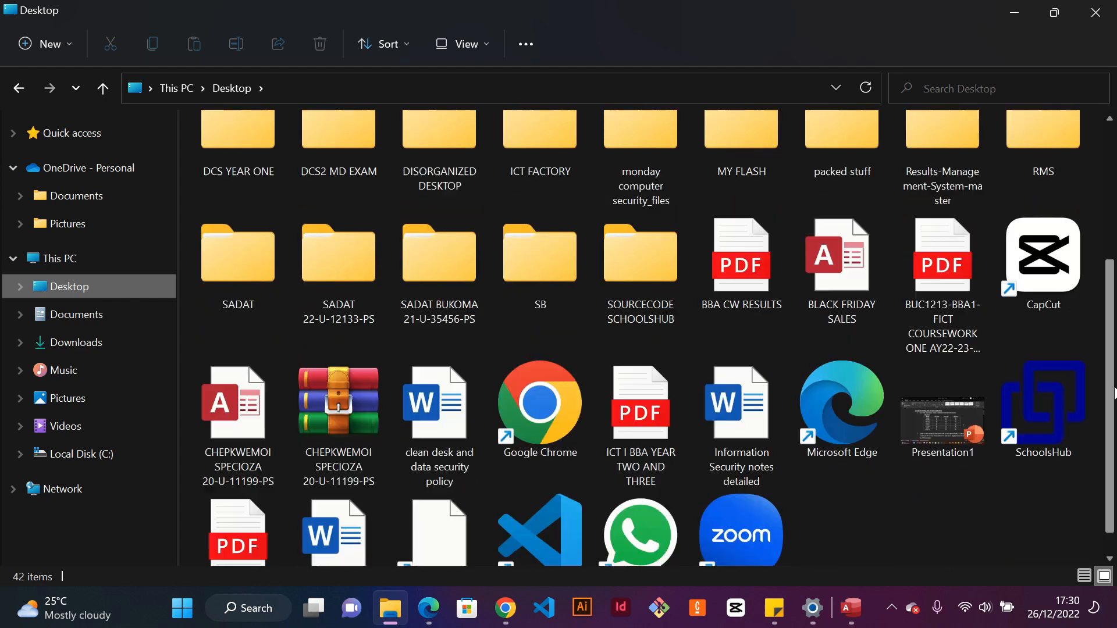
pyautogui.click(127, 314)
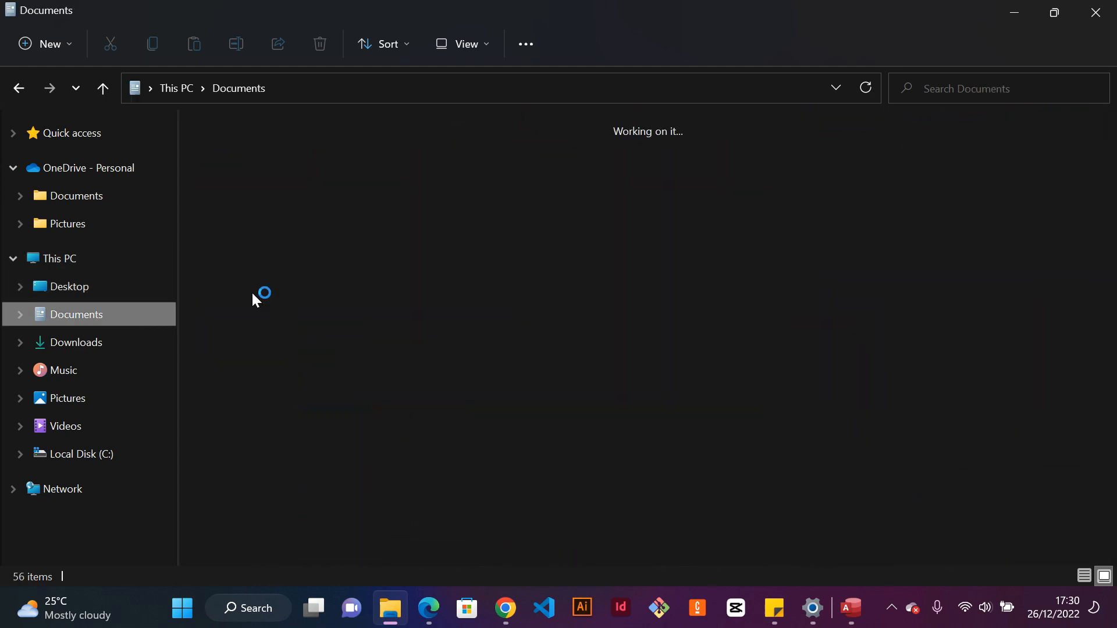
pyautogui.scroll(-8, 935, 187)
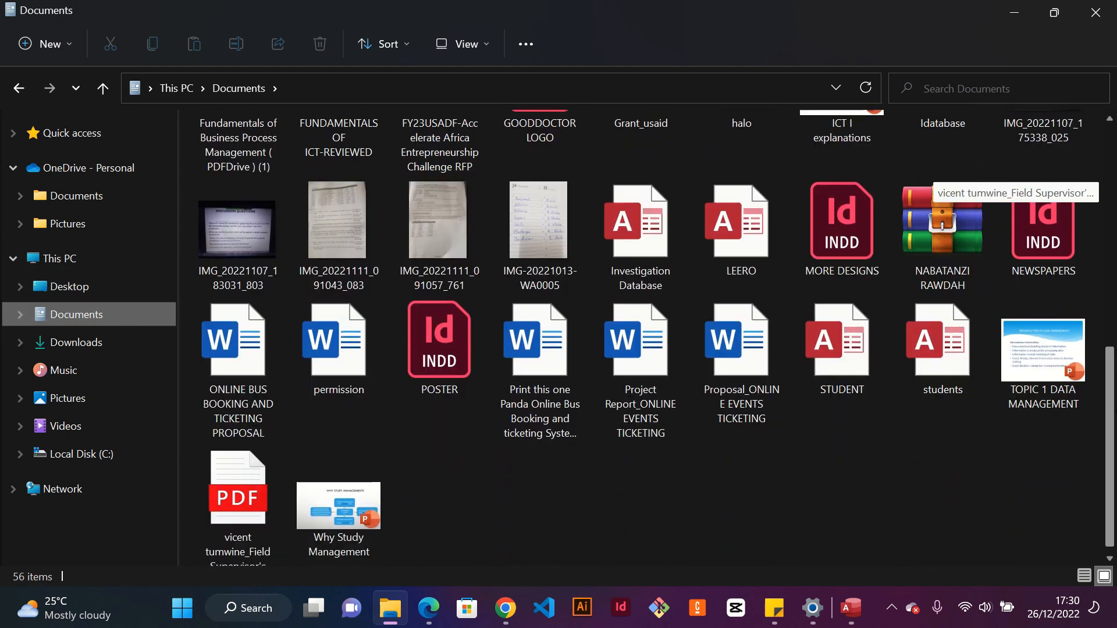
pyautogui.scroll(8, 934, 187)
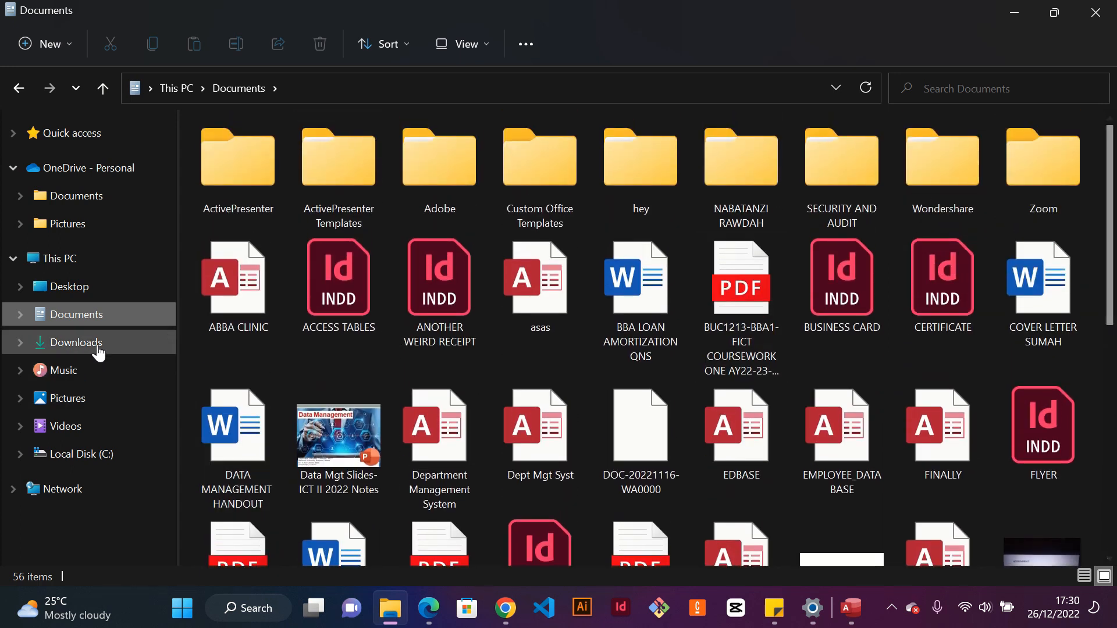
pyautogui.click(90, 286)
pyautogui.click(741, 293)
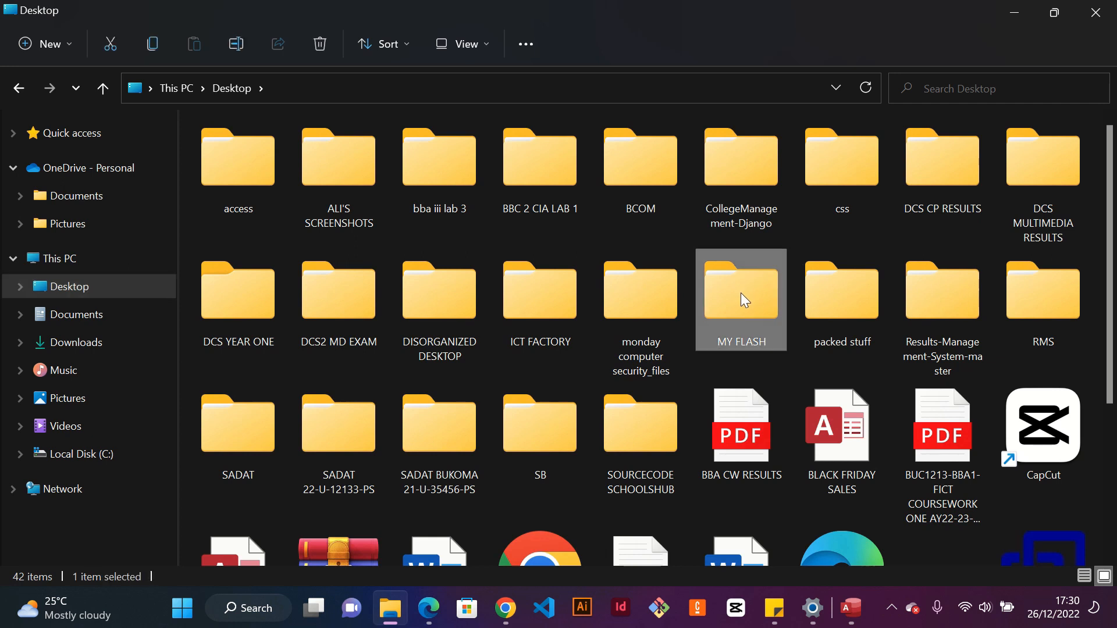
pyautogui.press('s')
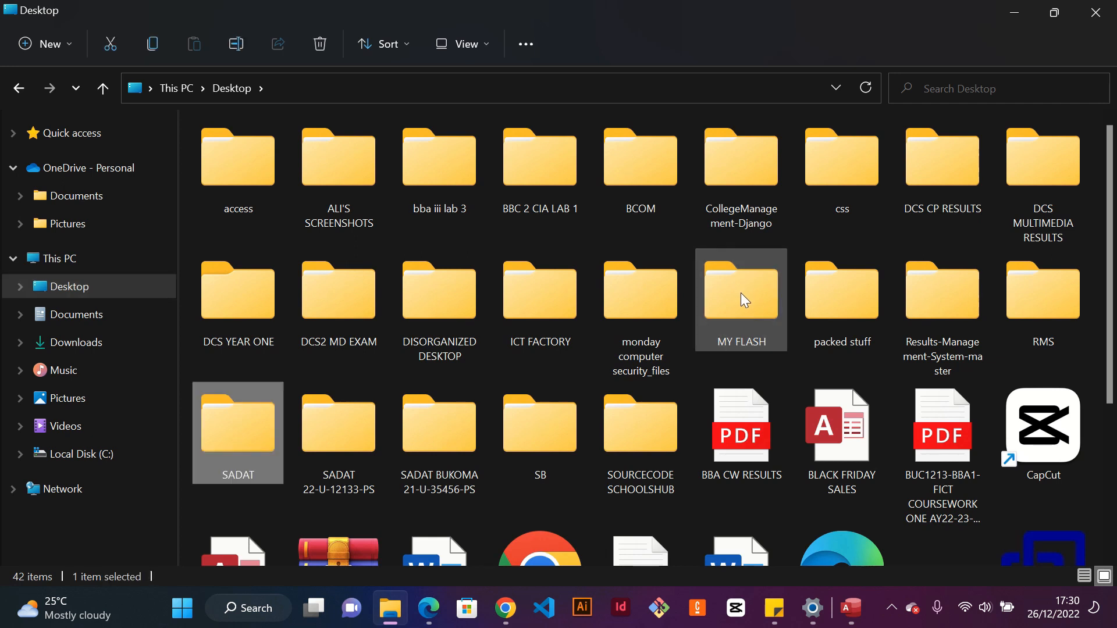
pyautogui.scroll(-3, 741, 292)
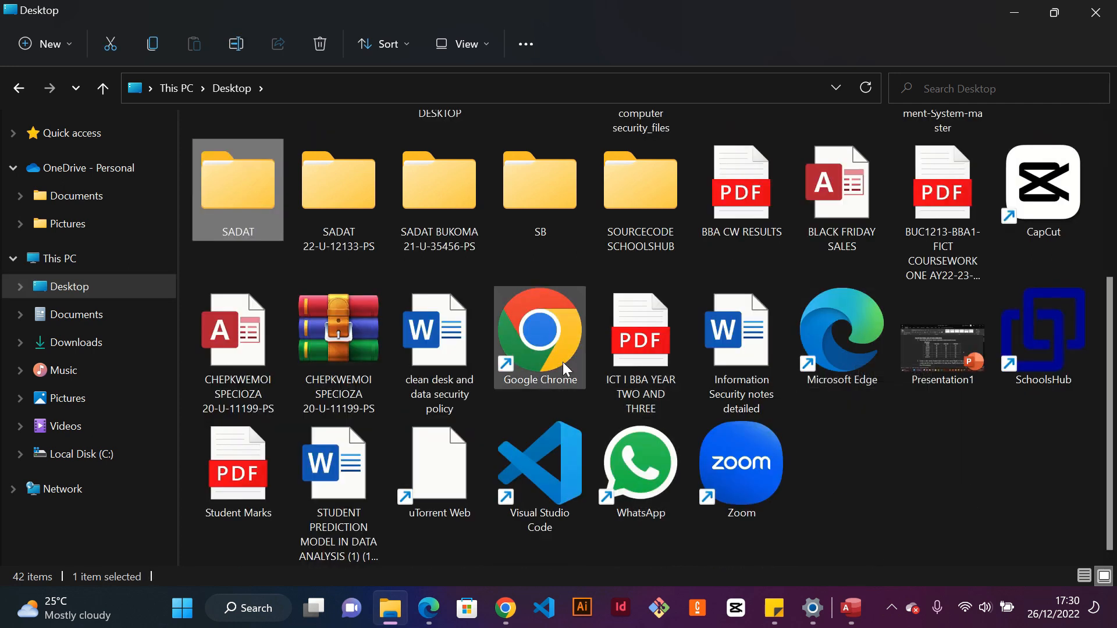
pyautogui.click(94, 324)
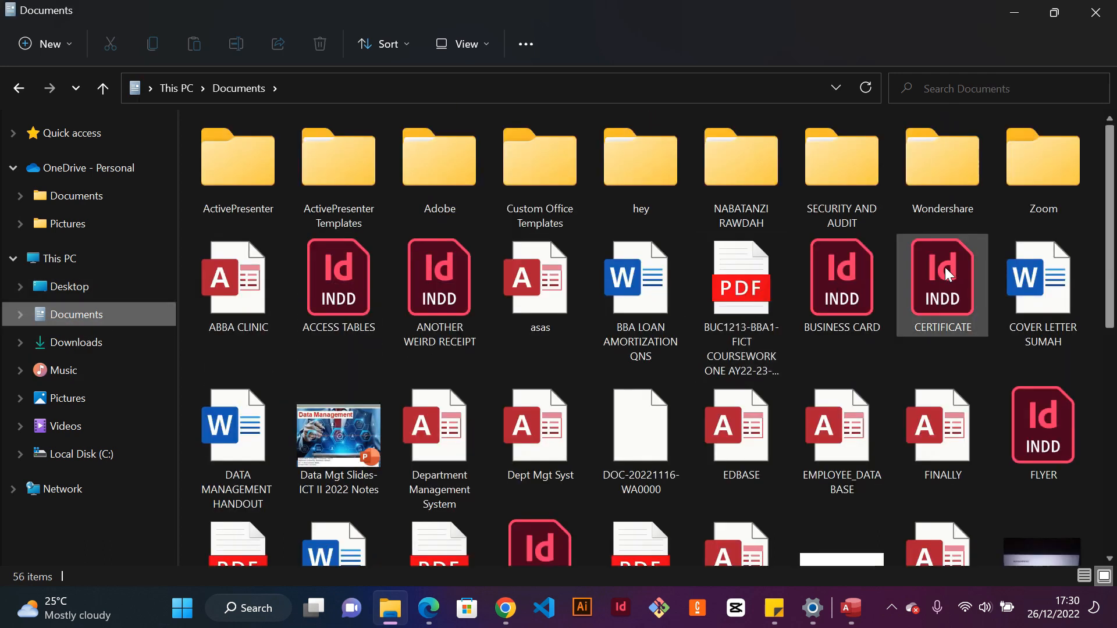
pyautogui.click(832, 277)
pyautogui.scroll(-8, 832, 277)
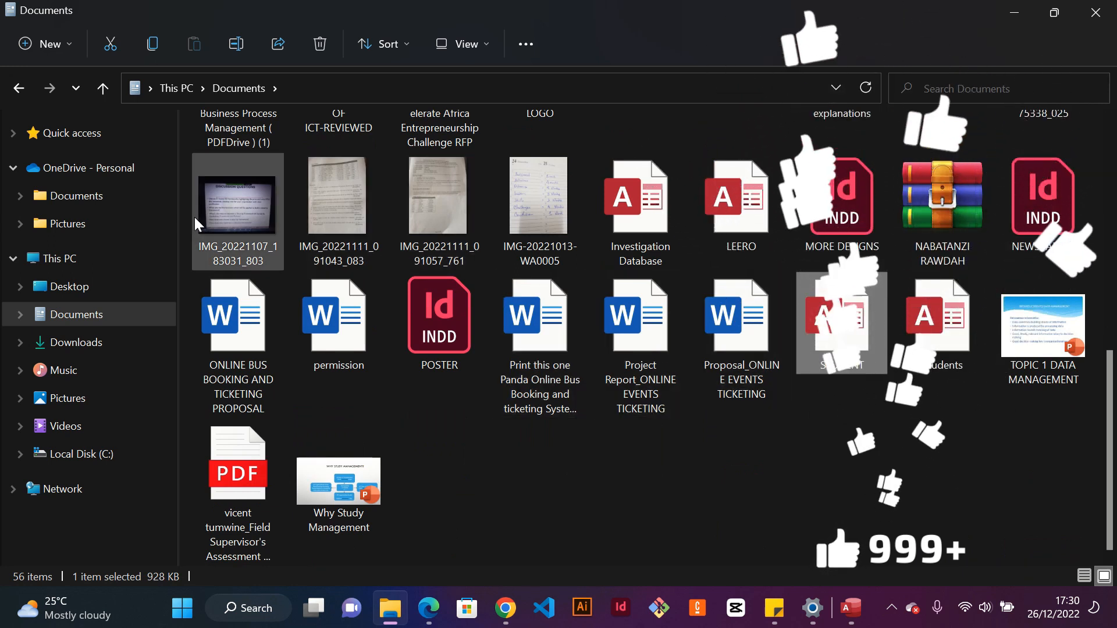
# Step: Open the exported Student Marks workbook from the Downloads folder in Excel and look over its records
pyautogui.click(92, 348)
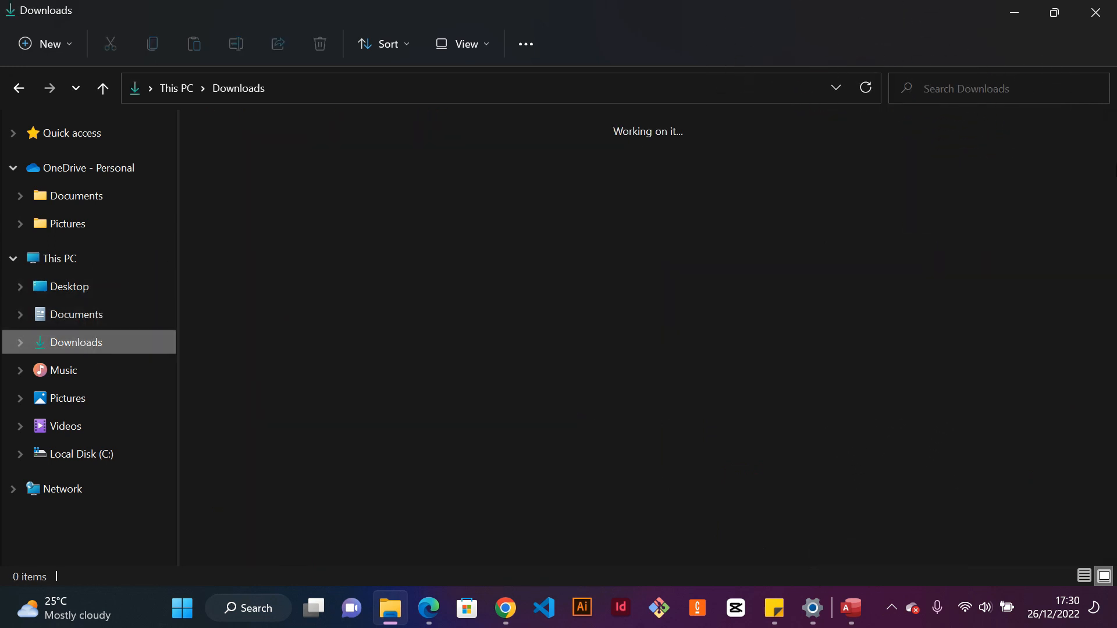
pyautogui.doubleClick(263, 187)
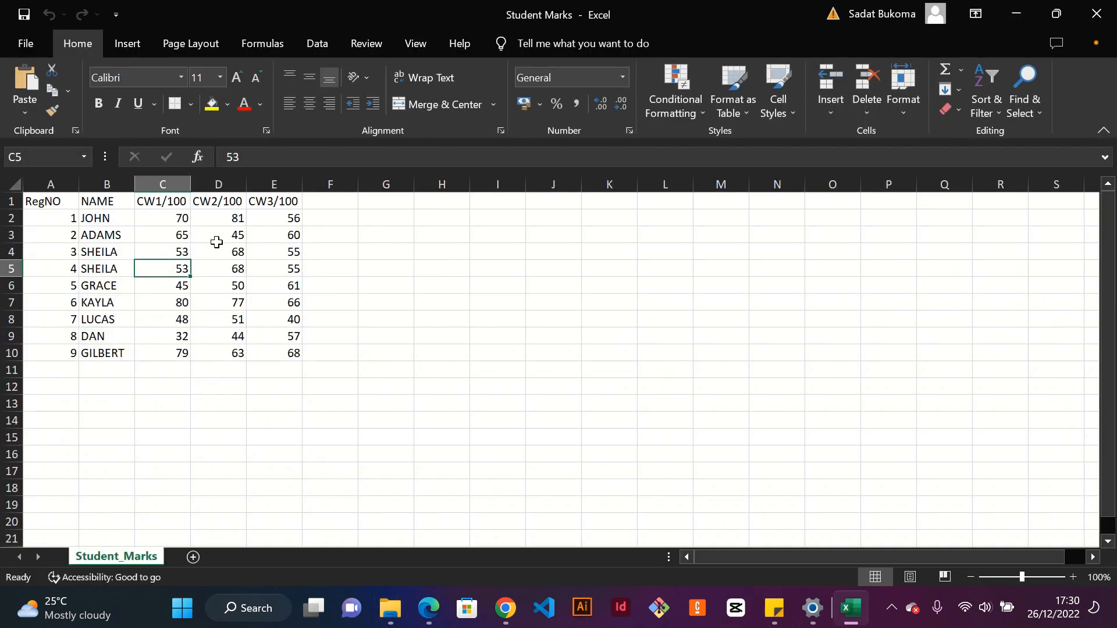
pyautogui.click(215, 269)
pyautogui.click(209, 338)
pyautogui.click(125, 366)
pyautogui.moveTo(63, 233); pyautogui.dragTo(290, 318)
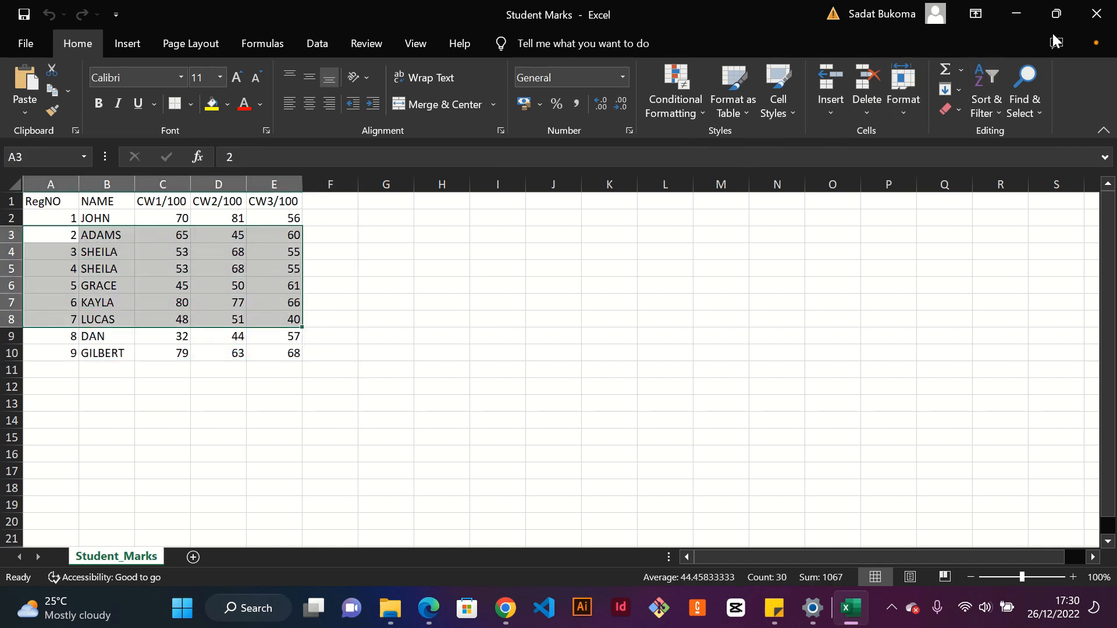